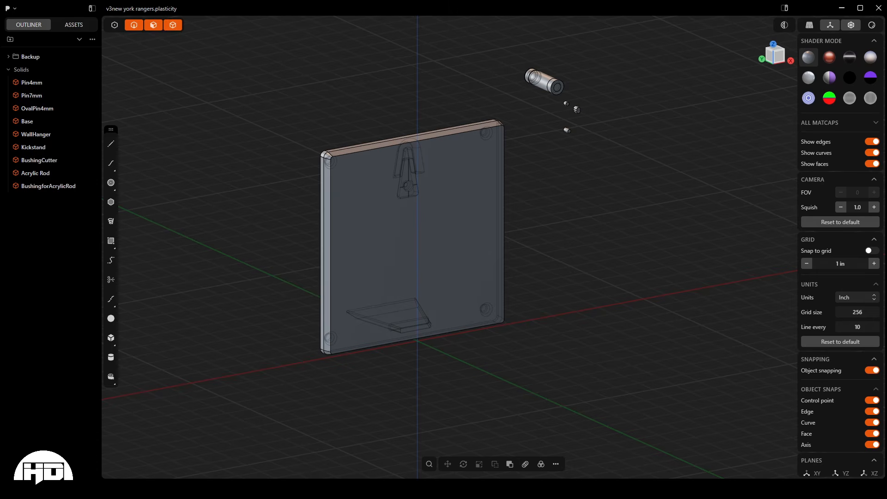
- Examine the sign base from the front and back, including its wall hanger, kickstand, corner standoffs and the loose pins and rod beside it
scroll(193, 134, "down", 1)
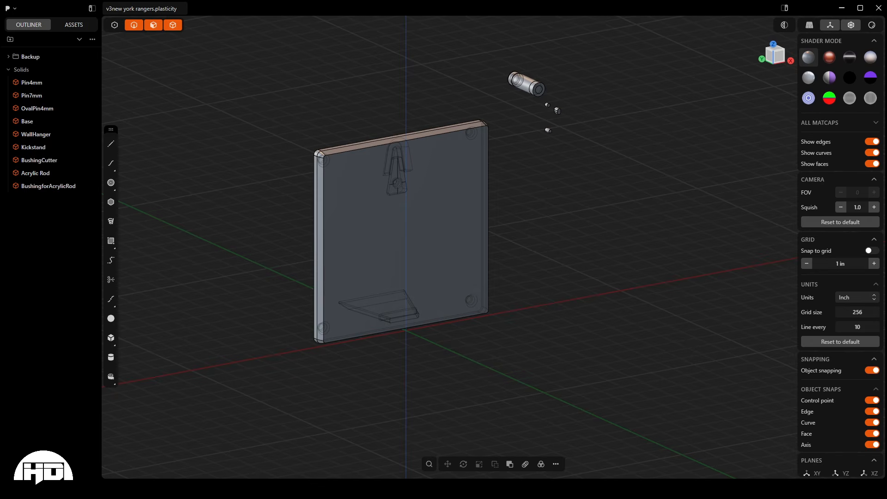
scroll(107, 66, "up", 1)
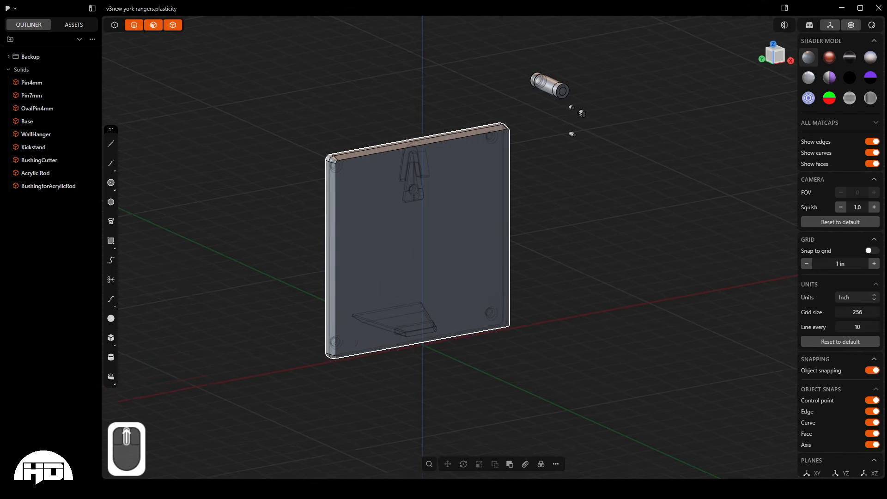
scroll(399, 213, "up", 1)
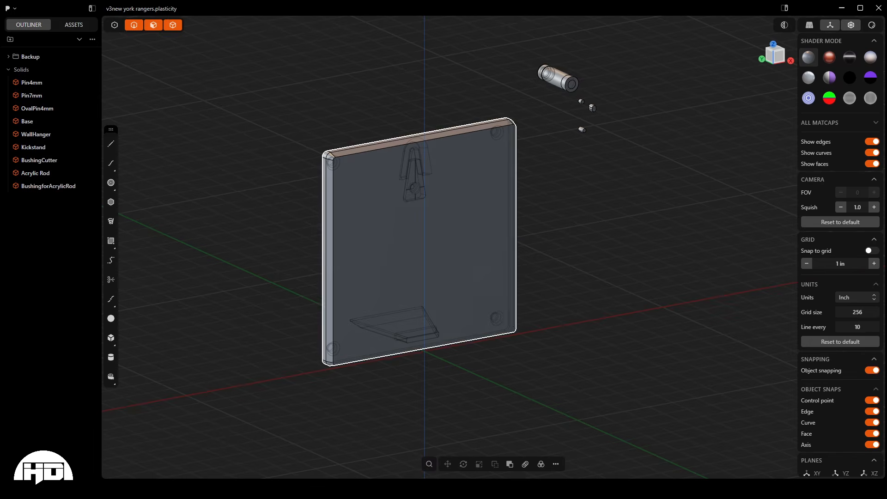
middle_click_drag(416, 139, 455, 243)
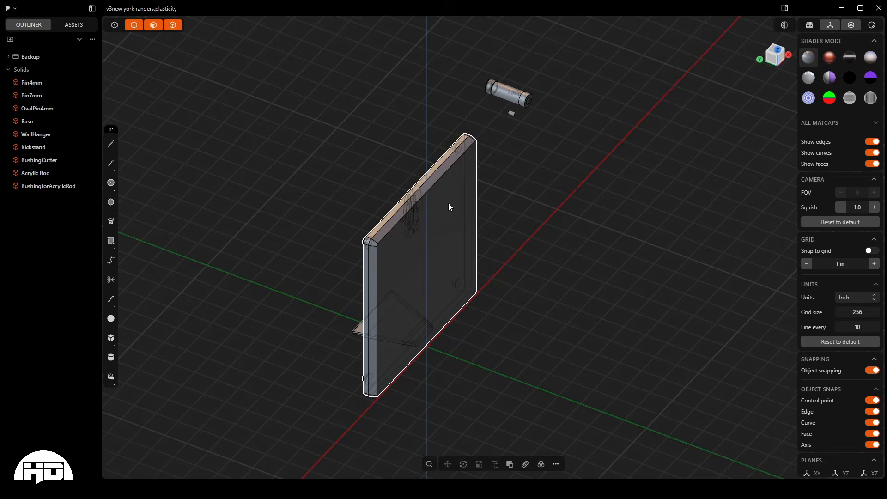
middle_click_drag(449, 203, 431, 179)
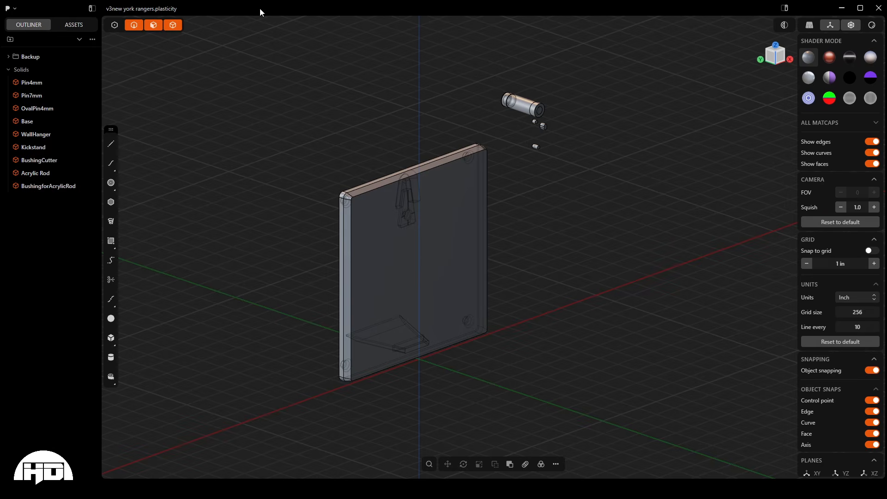
middle_click_drag(510, 118, 410, 200)
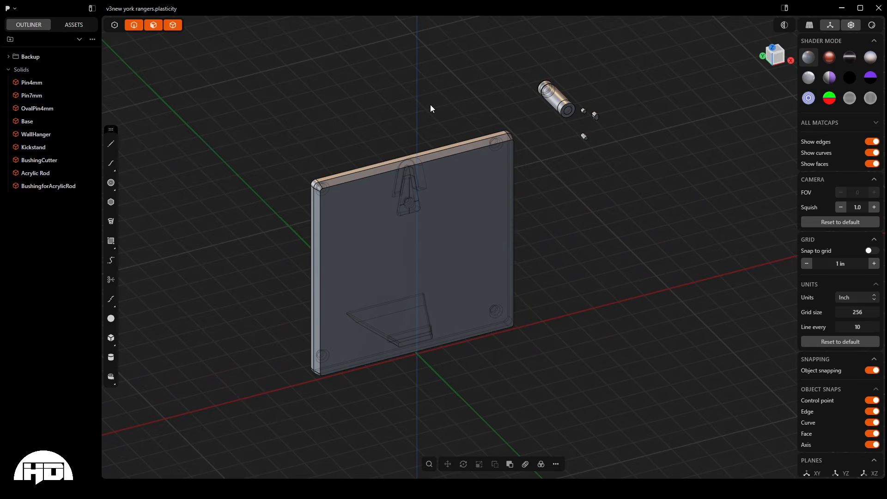
middle_click_drag(430, 105, 596, 206)
middle_click_drag(484, 198, 444, 236)
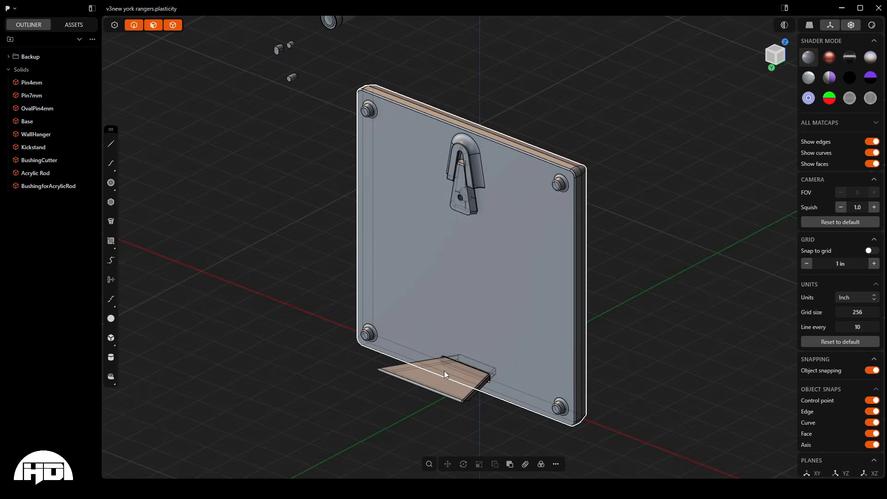
middle_click_drag(478, 301, 459, 206)
scroll(649, 65, "up", 3)
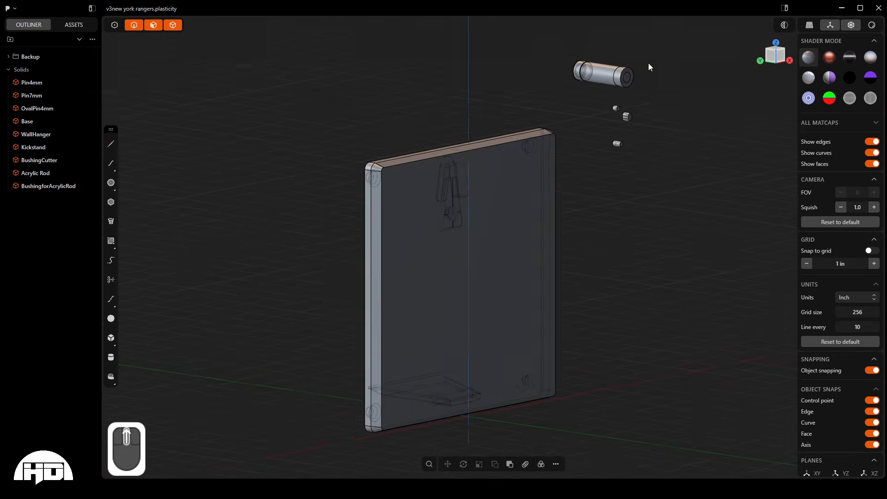
scroll(596, 74, "down", 2)
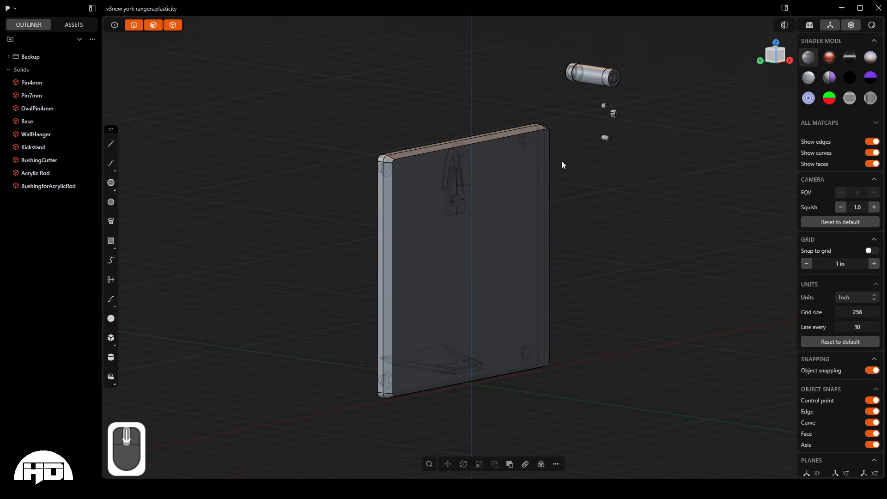
middle_click_drag(563, 164, 433, 267)
scroll(309, 353, "down", 3)
scroll(568, 356, "up", 3)
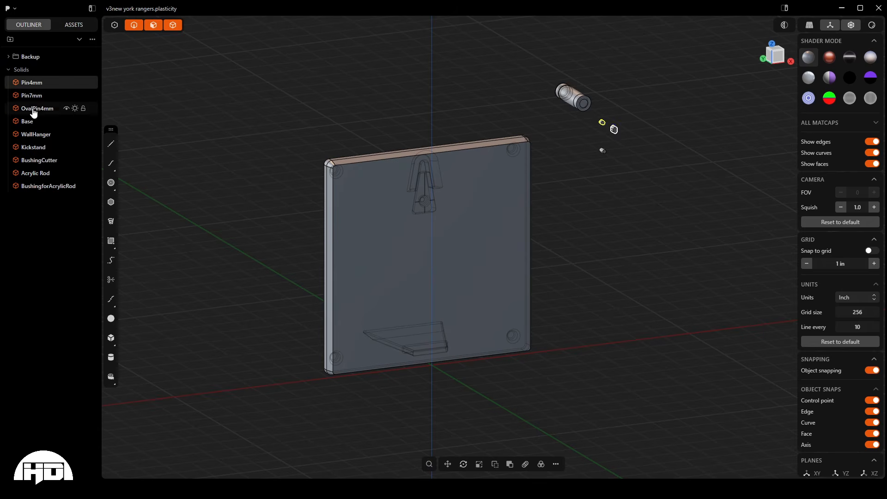
- Select the Acrylic Rod solid, show BackupBaseStandoff from the Backup folder and inspect it beside the model from the front and back
left_click(39, 173)
left_click(41, 203)
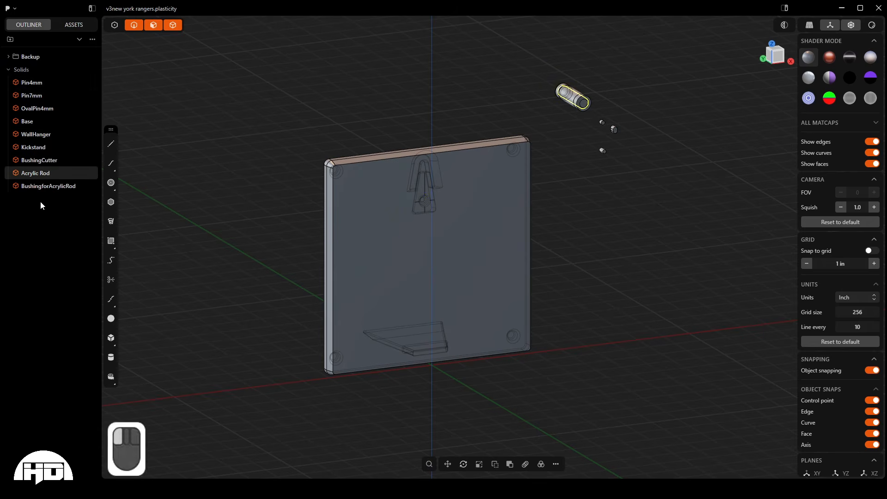
left_click(9, 59)
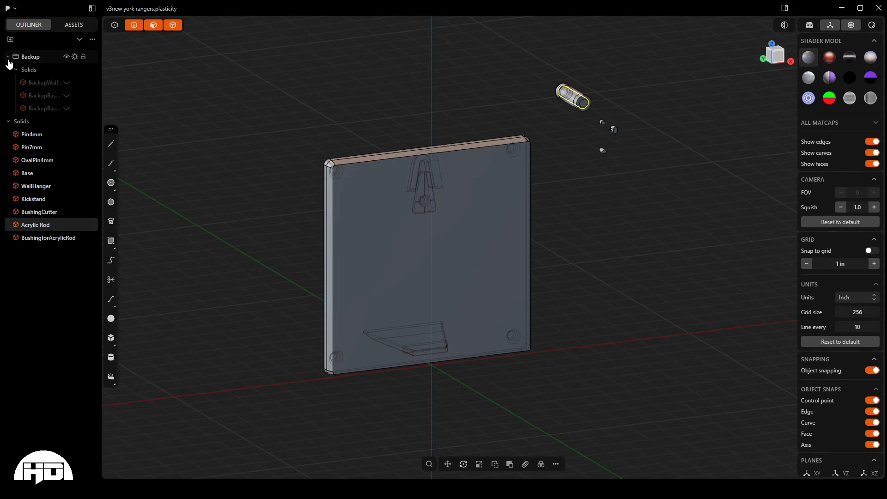
left_click(66, 109)
scroll(618, 135, "up", 10)
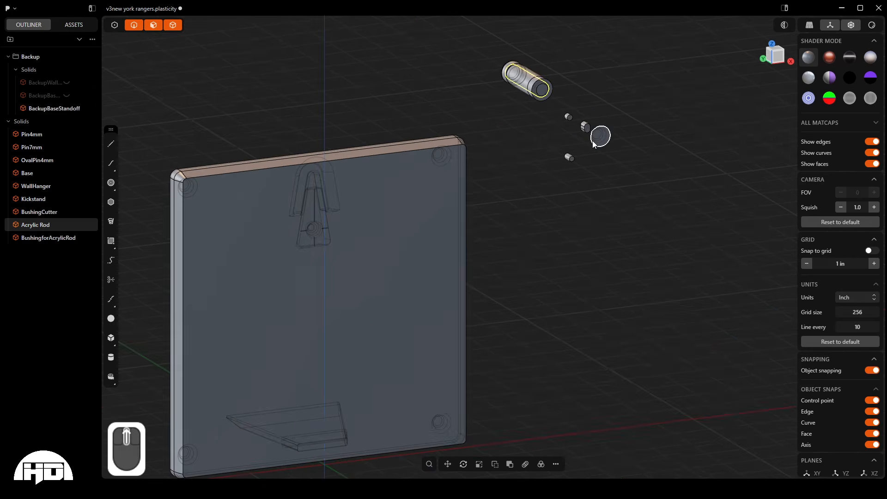
scroll(625, 142, "down", 10)
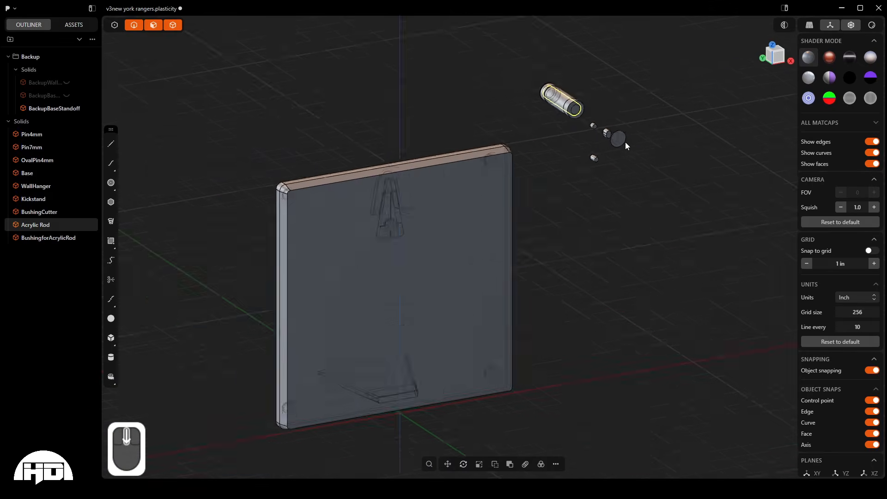
middle_click_drag(625, 142, 630, 170)
scroll(648, 203, "down", 4)
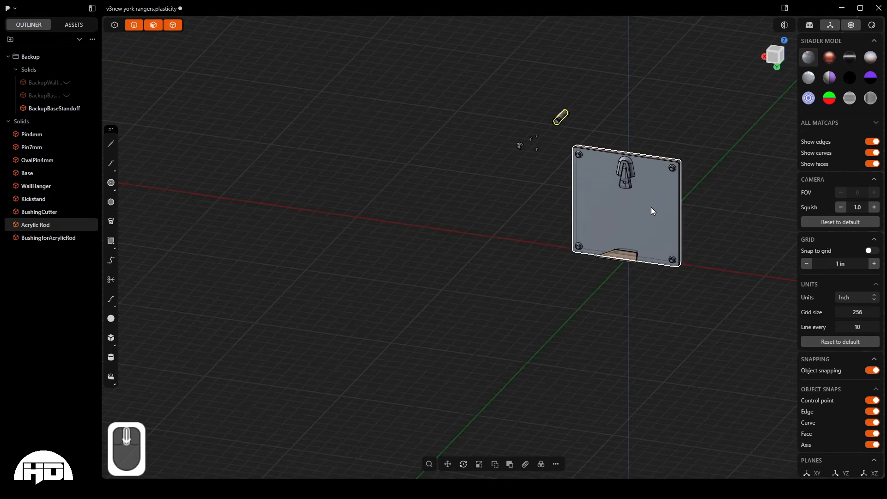
scroll(667, 222, "up", 9)
middle_click_drag(667, 223, 573, 268)
scroll(469, 375, "down", 2)
scroll(469, 374, "down", 5)
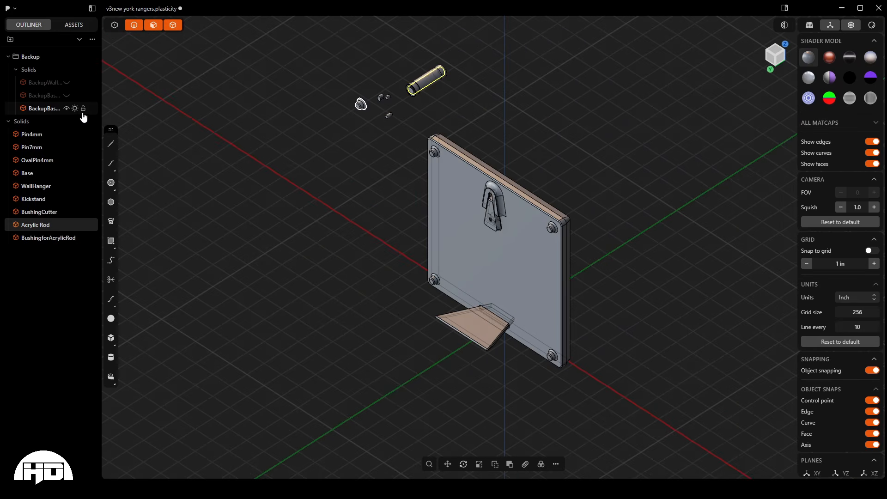
- Hide BackupBaseStandoff again and collapse the solids list inside the Backup folder
left_click(69, 110)
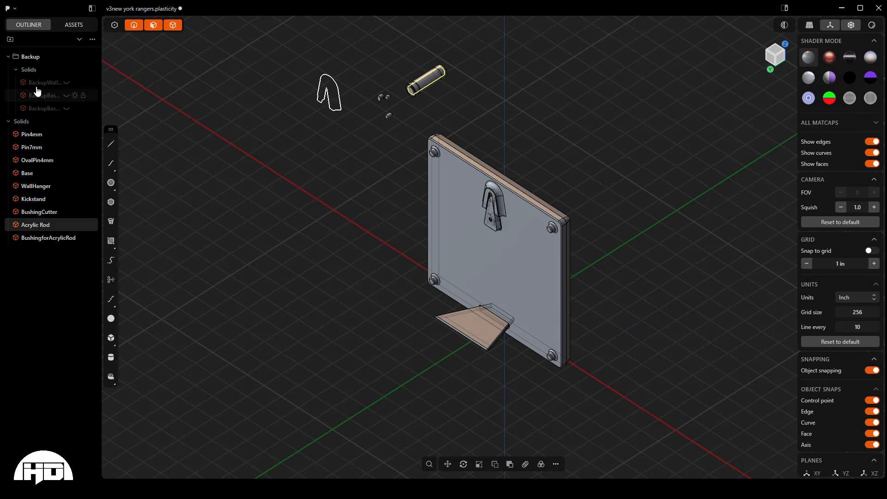
left_click(16, 70)
middle_click_drag(358, 214, 447, 191)
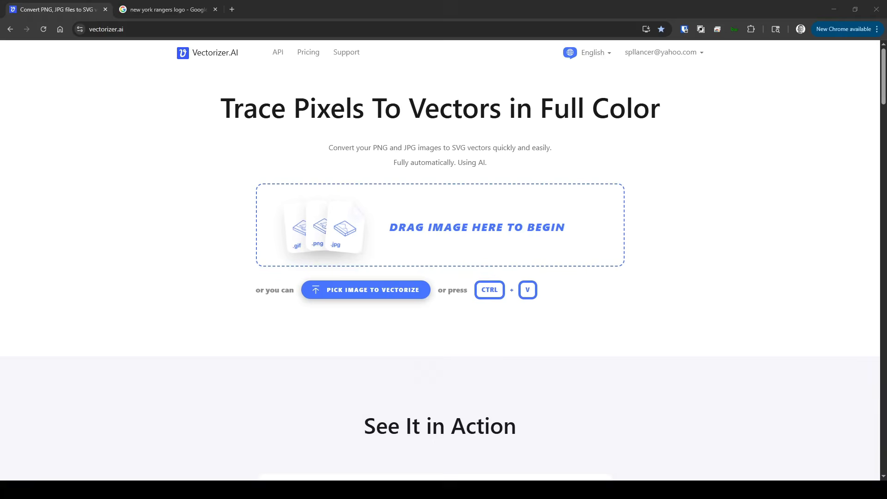
- In the browser's Google results for "new york rangers logo", open the preview of the Wikimedia Commons logo image
left_click(157, 10)
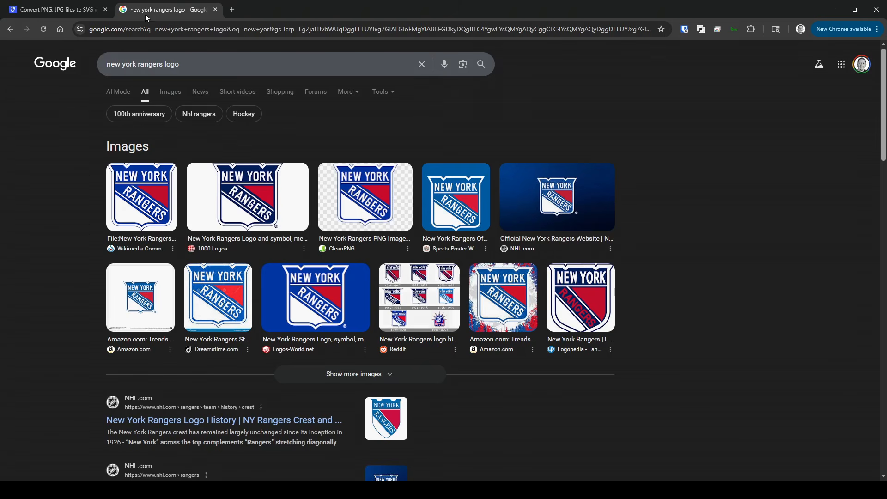
left_click_drag(243, 67, 1, 62)
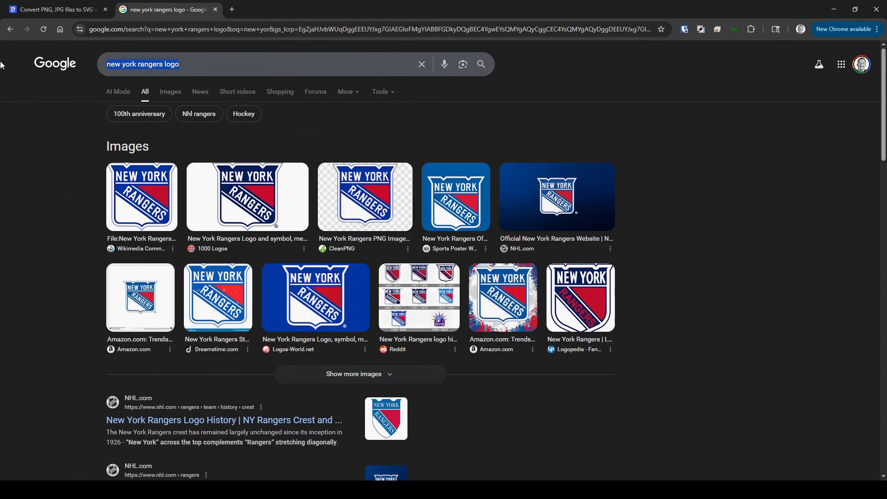
left_click(134, 200)
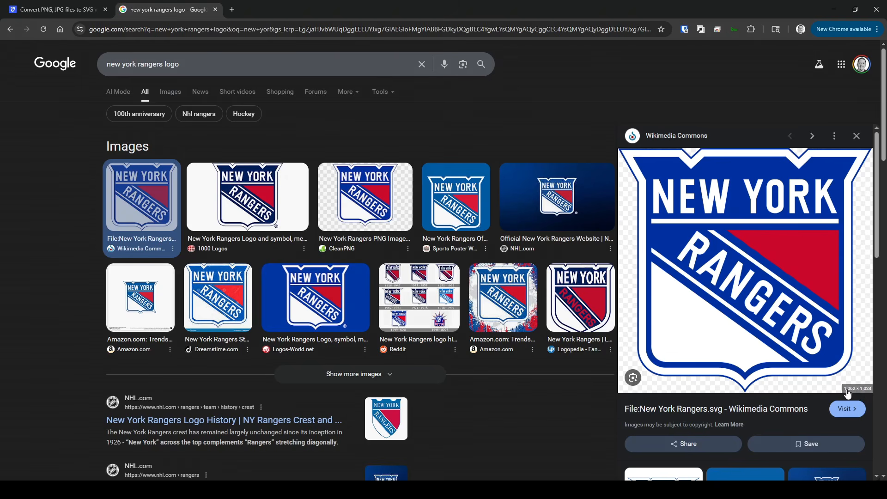
- Upload the Wikimedia Commons New York Rangers logo from the search preview to Vectorizer.AI for vectorizing
left_click(65, 17)
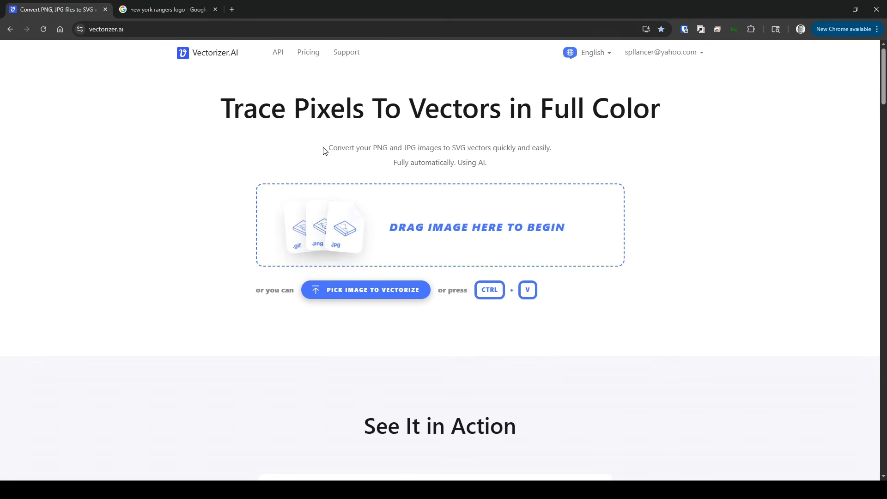
left_click(185, 9)
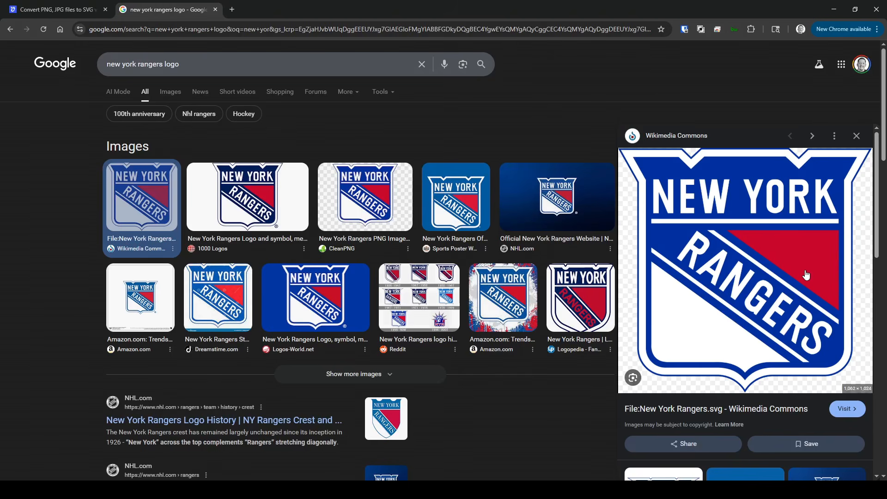
left_click_drag(767, 281, 275, 176)
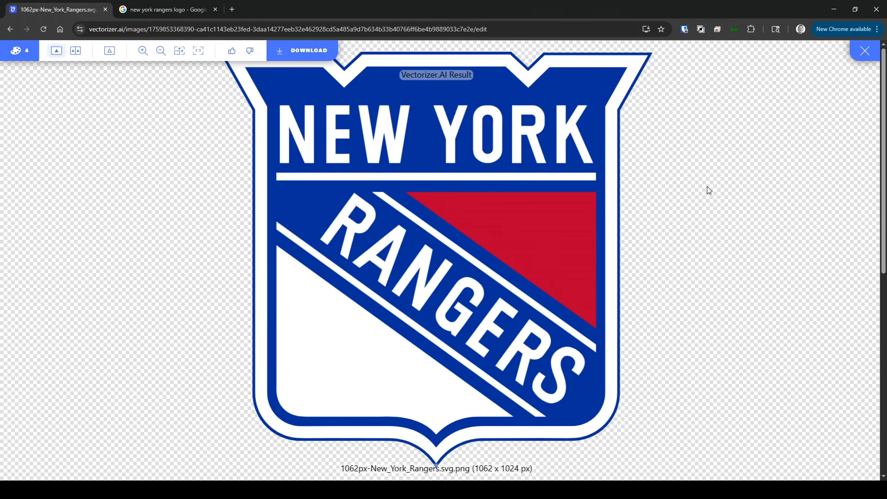
- Compare the original logo and the vectorized result side by side, checking edge and corner quality of the lettering up close
left_click(76, 49)
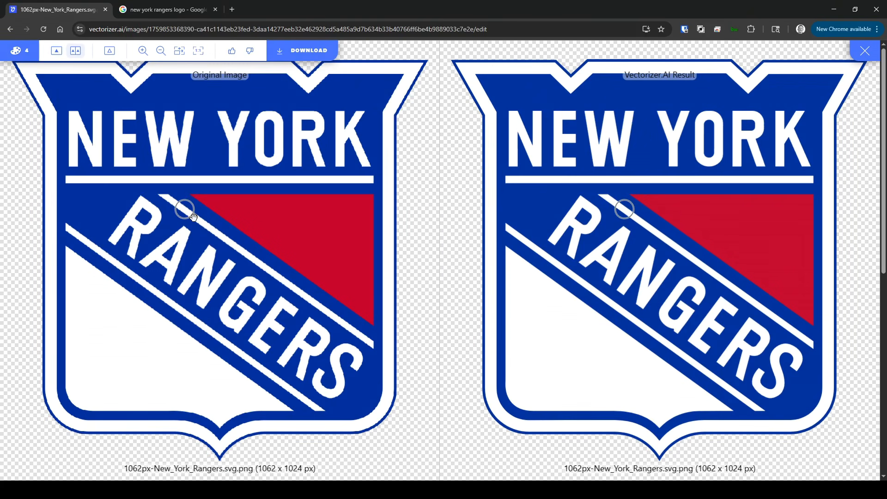
scroll(513, 231, "up", 5)
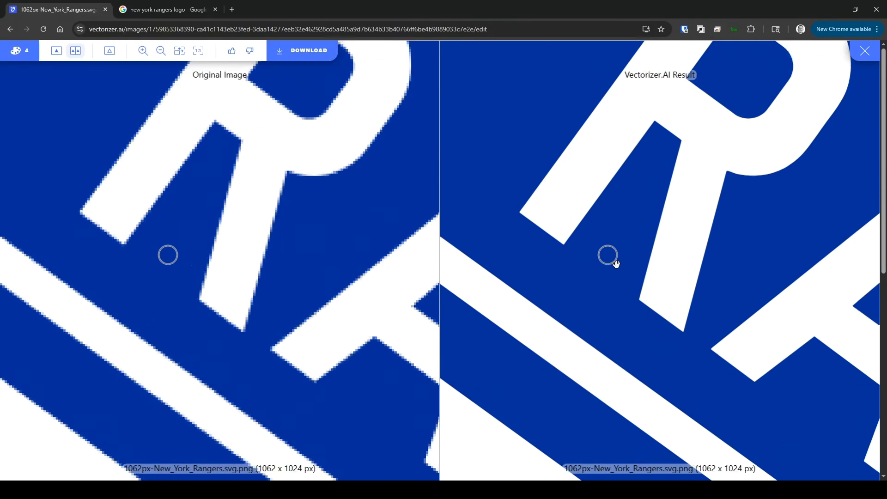
scroll(616, 263, "up", 8)
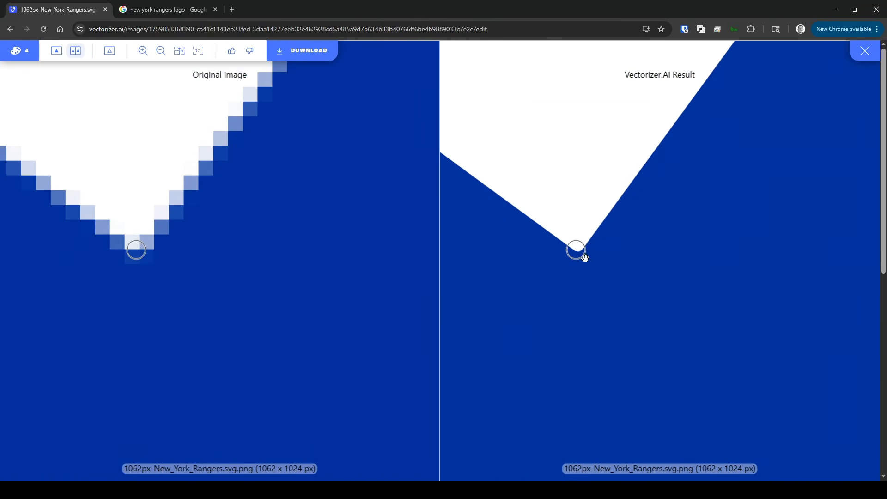
scroll(562, 244, "down", 4)
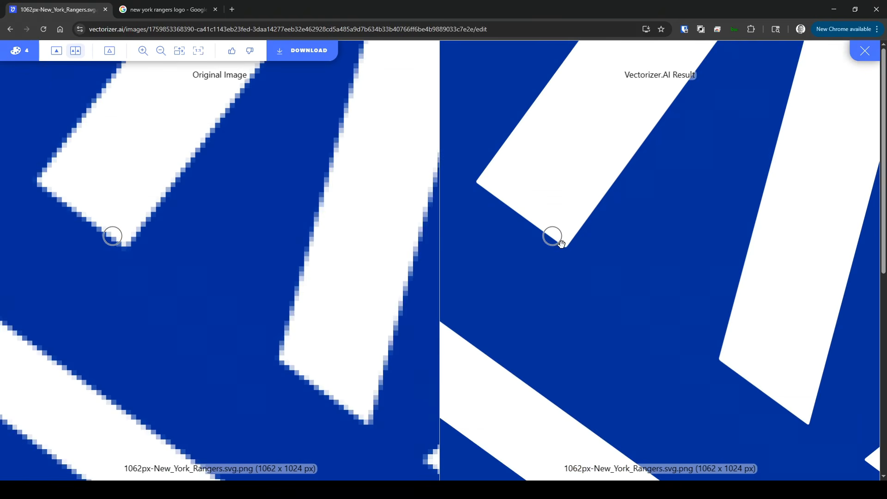
scroll(561, 244, "down", 8)
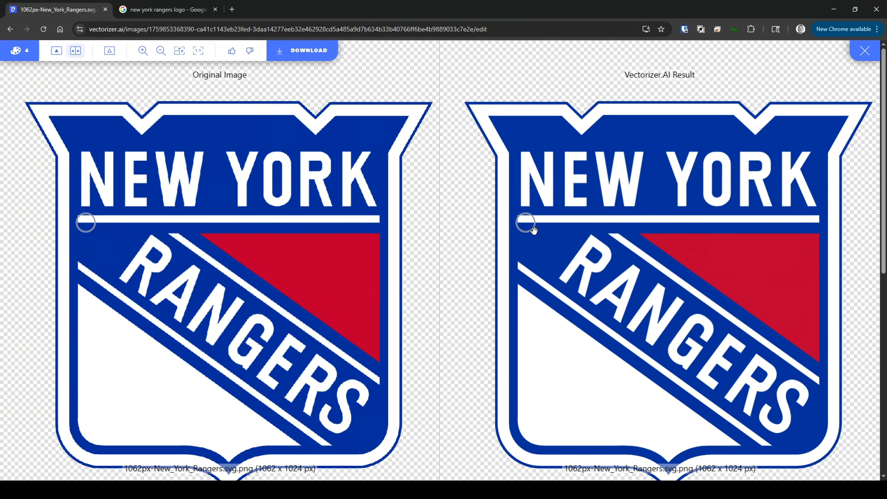
scroll(534, 230, "down", 1)
scroll(790, 439, "up", 1)
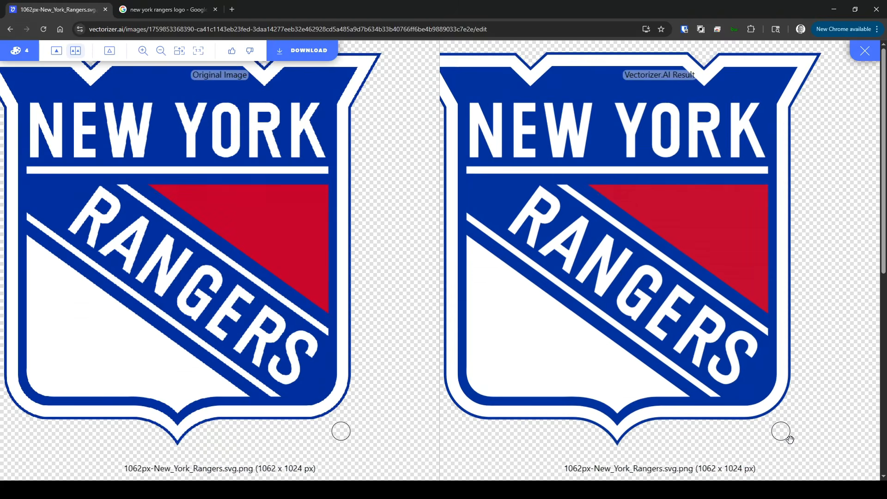
scroll(789, 439, "down", 1)
scroll(594, 204, "up", 3)
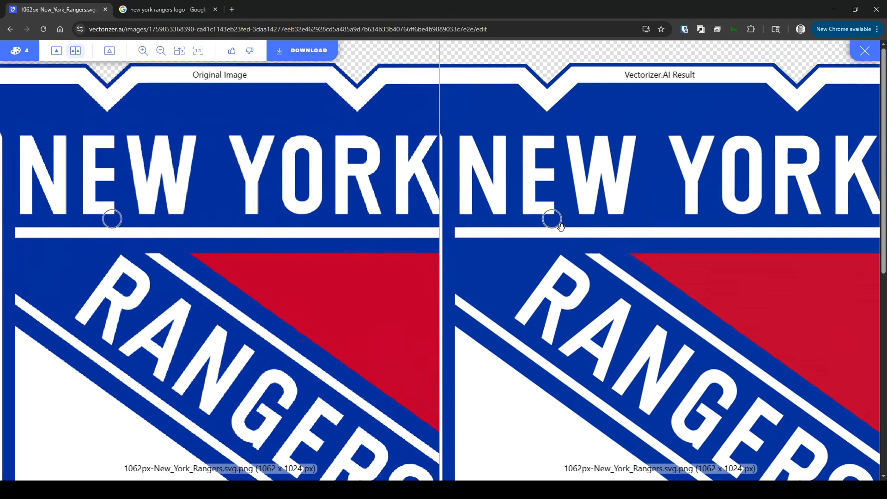
scroll(561, 226, "down", 3)
- Show only the vectorized result and inspect the NEW YORK and RANGERS lettering and the red panel up close
left_click(57, 51)
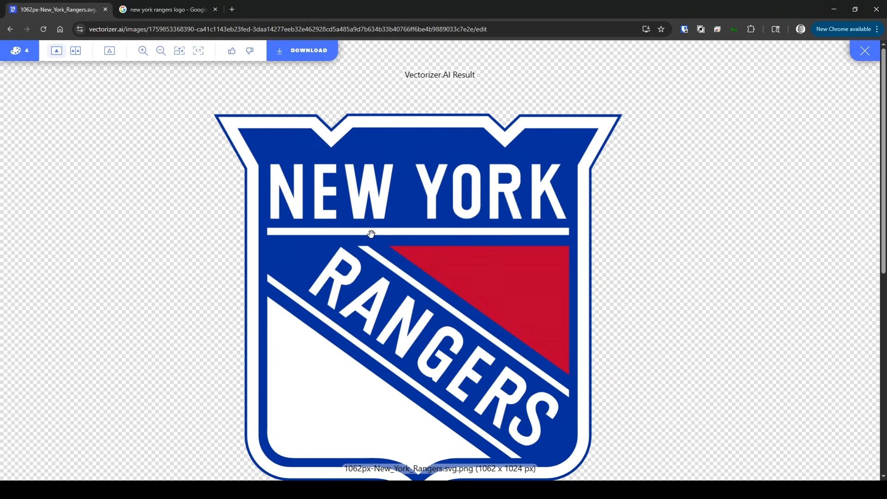
scroll(371, 234, "up", 5)
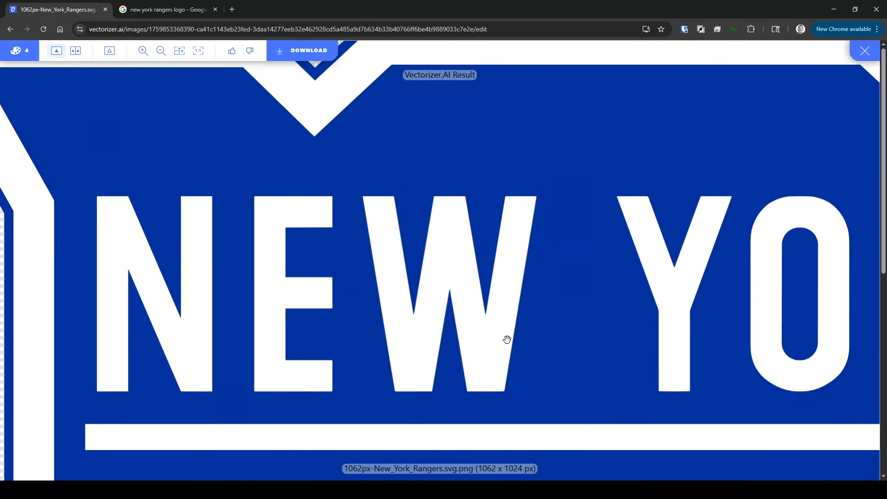
scroll(507, 339, "down", 4)
scroll(440, 295, "up", 1)
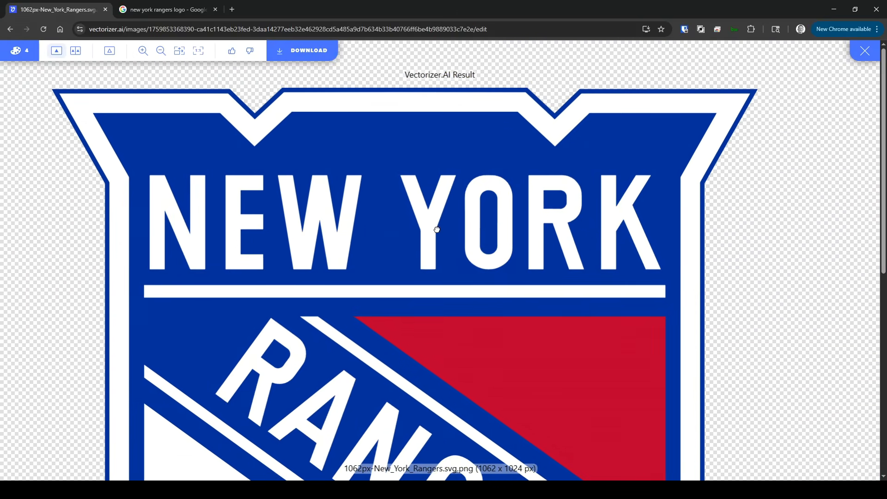
left_click_drag(437, 230, 460, 136)
left_click_drag(518, 246, 489, 155)
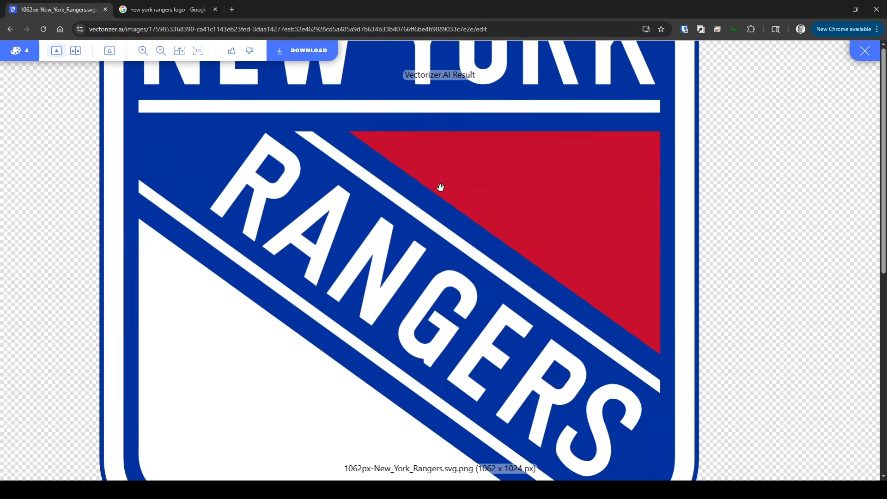
- Download the vectorized logo as an SVG 1.1 with the draw style set to stroke the edges between shapes once
left_click_drag(584, 379, 614, 242)
left_click_drag(562, 194, 539, 318)
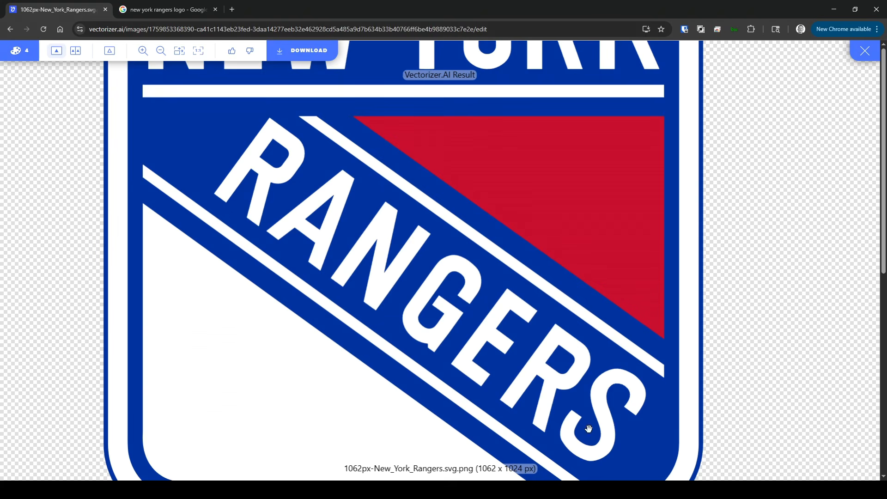
left_click_drag(549, 397, 569, 412)
left_click_drag(409, 258, 349, 365)
scroll(348, 365, "down", 3)
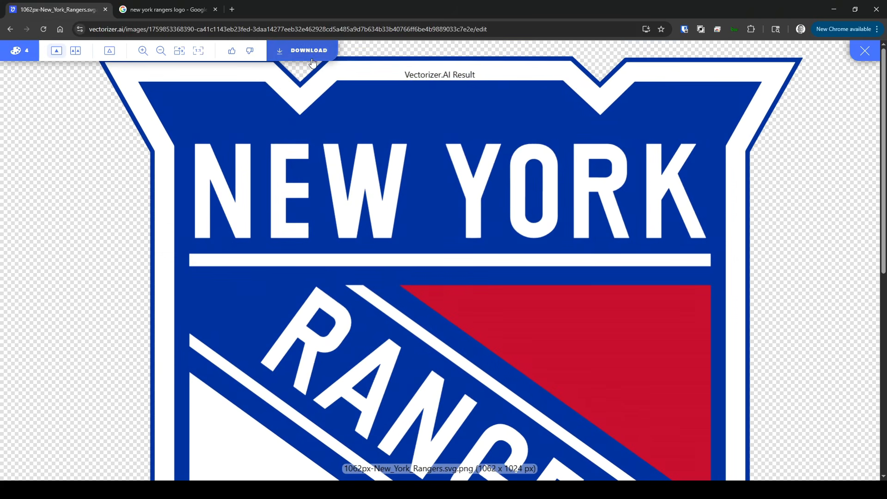
left_click(311, 52)
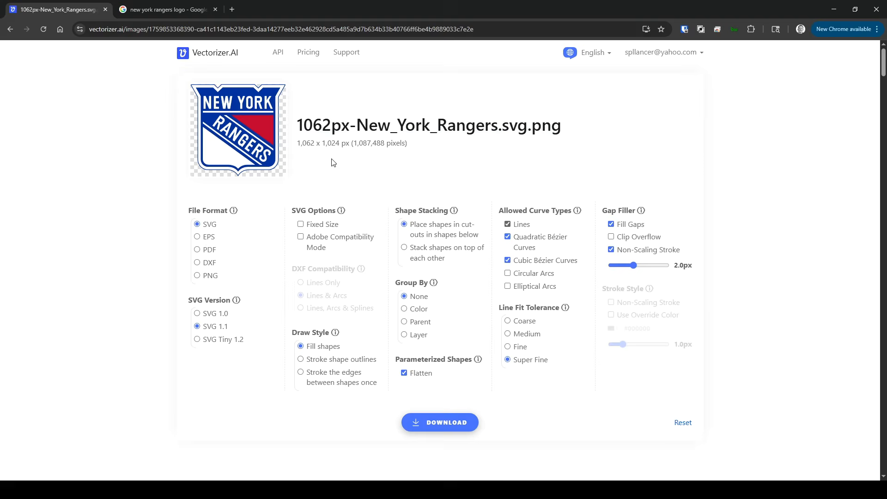
left_click(301, 373)
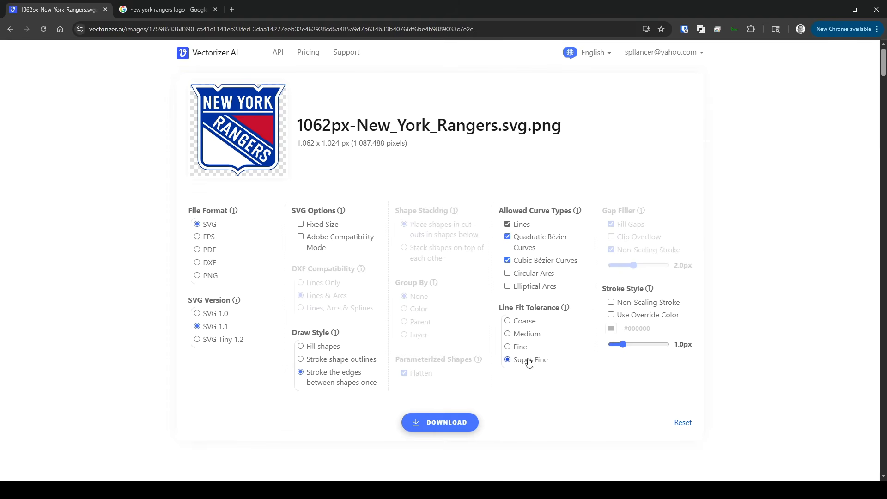
left_click(461, 421)
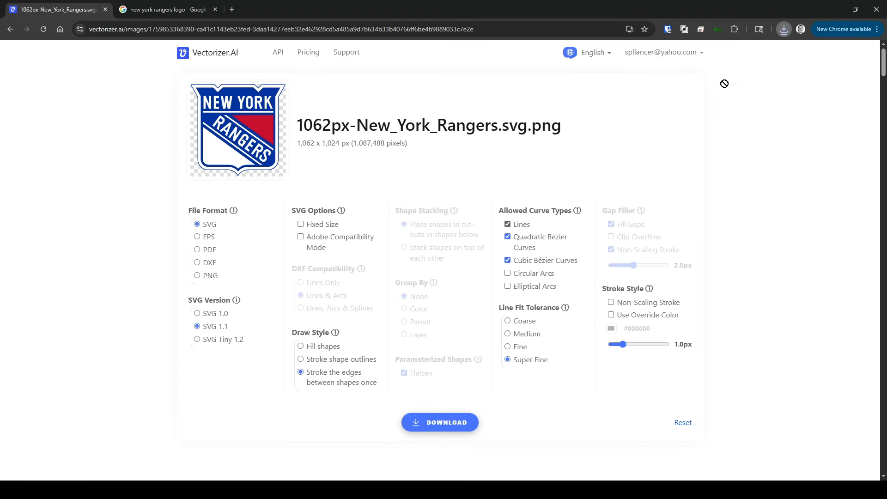
- Import the downloaded logo SVG into the Plasticity sign file, using mm as the import unit
left_click_drag(725, 83, 878, 139)
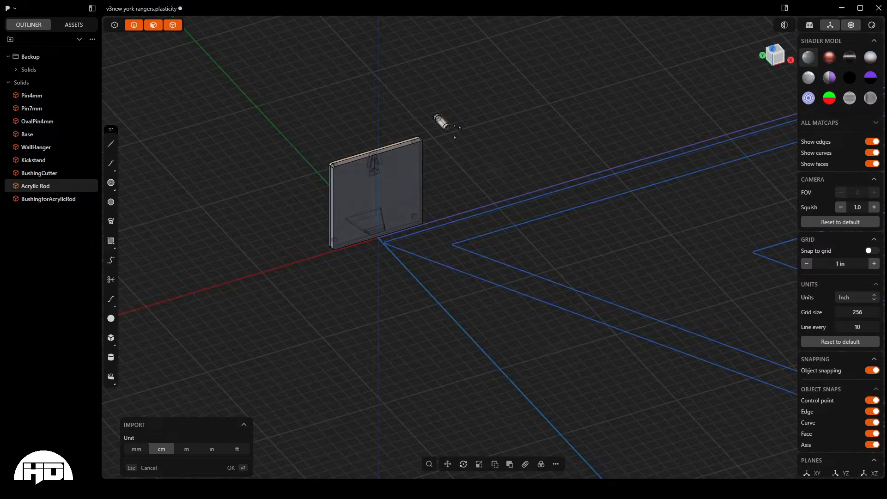
scroll(246, 221, "down", 10)
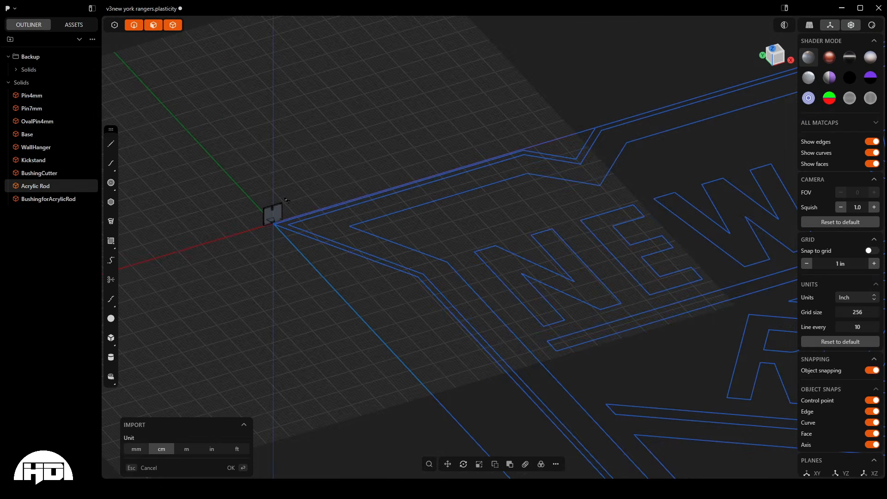
left_click(138, 450)
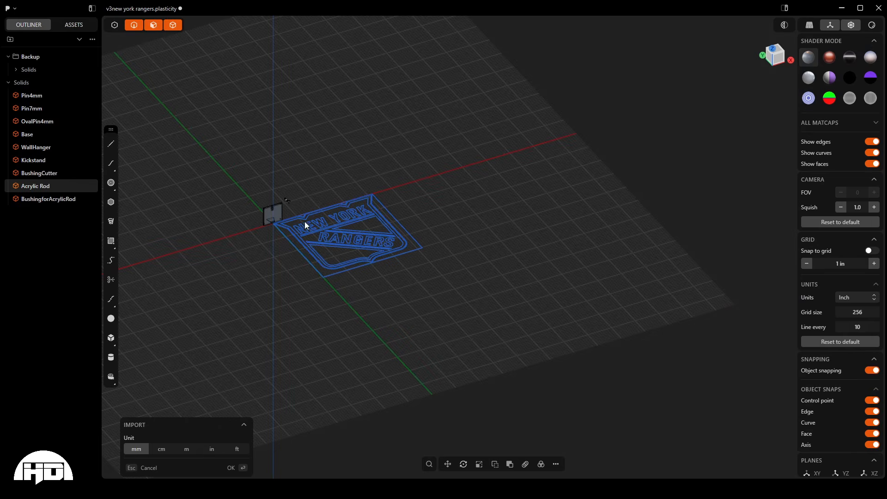
scroll(304, 221, "up", 5)
key("Return")
- Rotate all imported logo curves 90 degrees about the X axis so the logo stands upright
scroll(576, 119, "down", 2)
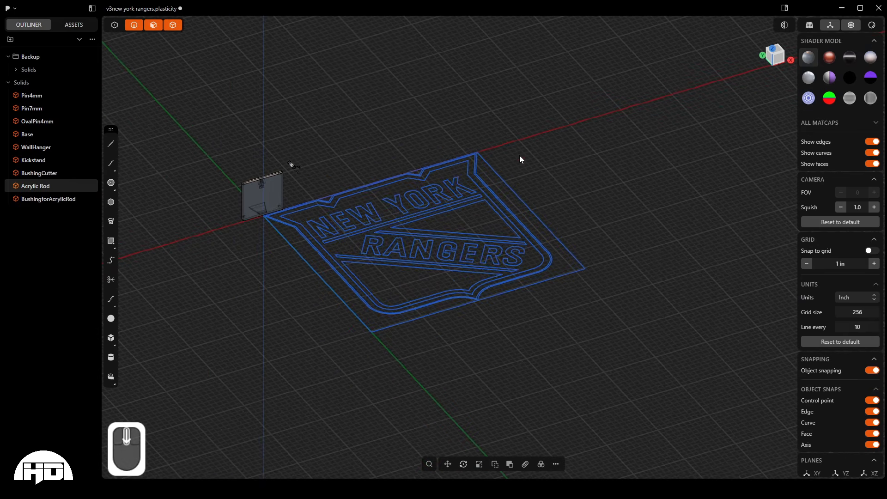
scroll(406, 170, "up", 2)
mouse_move(404, 170)
middle_mouse_down()
mouse_move(370, 176)
mouse_move(420, 247)
mouse_move(395, 206)
mouse_move(393, 163)
middle_mouse_up()
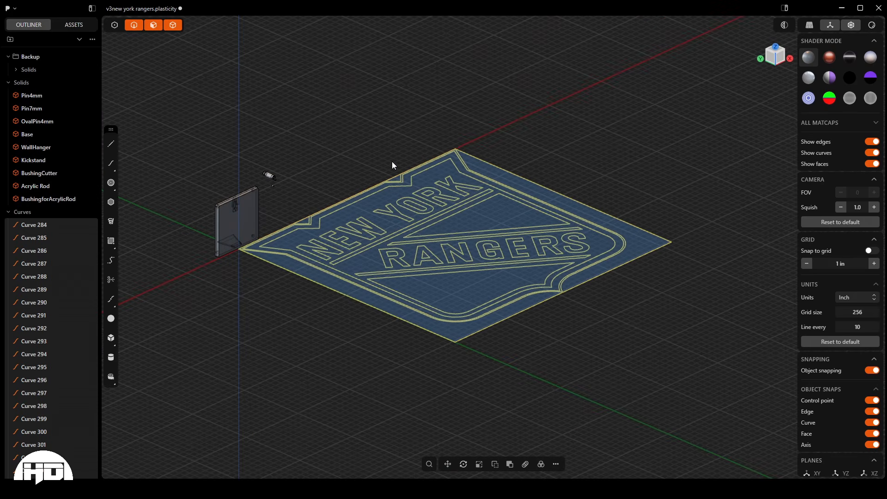
key("r")
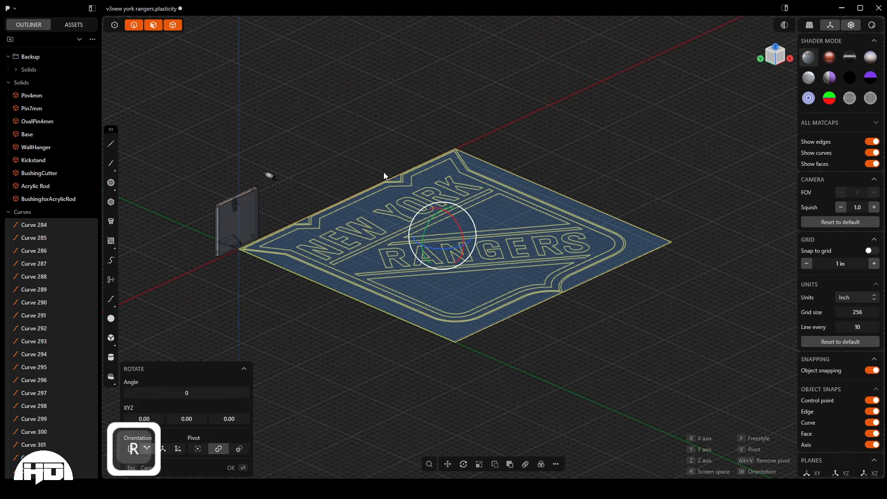
key("x")
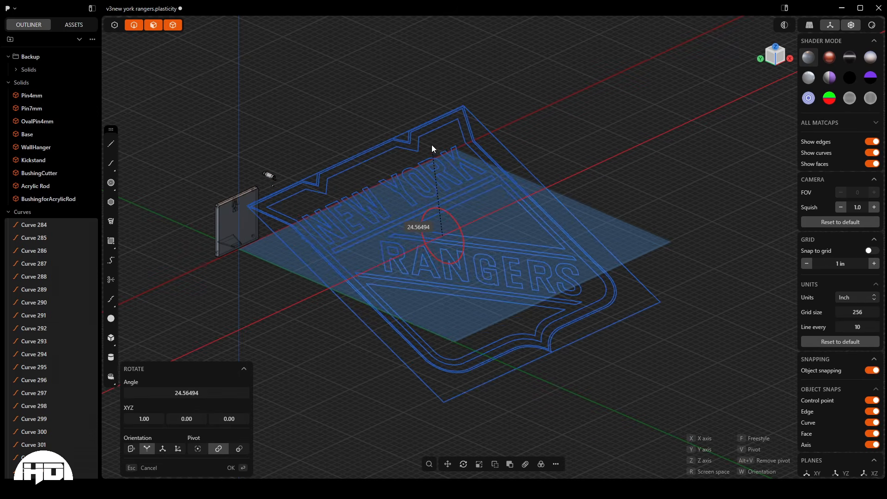
type("90")
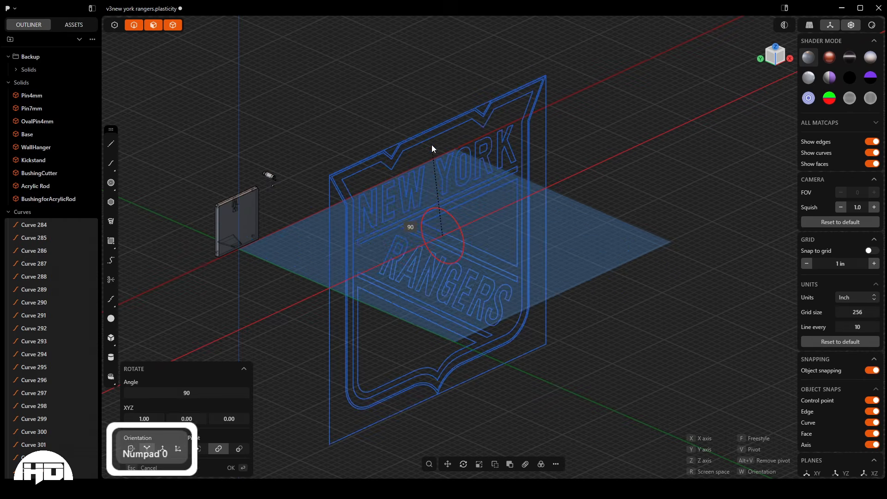
key("Return")
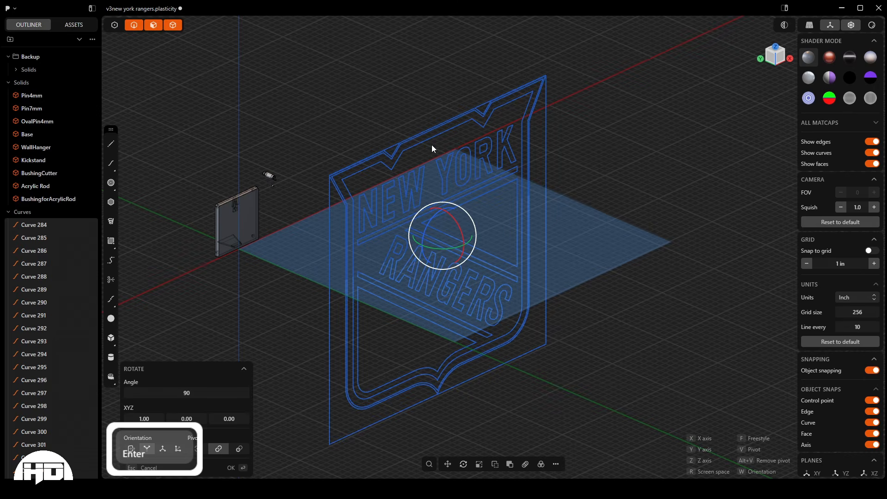
right_click(625, 163)
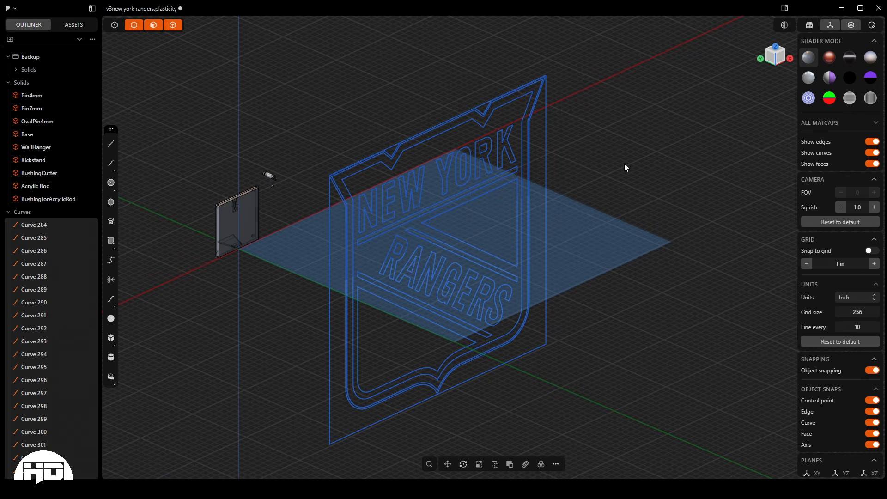
- Compare the size and position of the upright logo curves with the sign base, viewing both from several distances
scroll(624, 163, "down", 1)
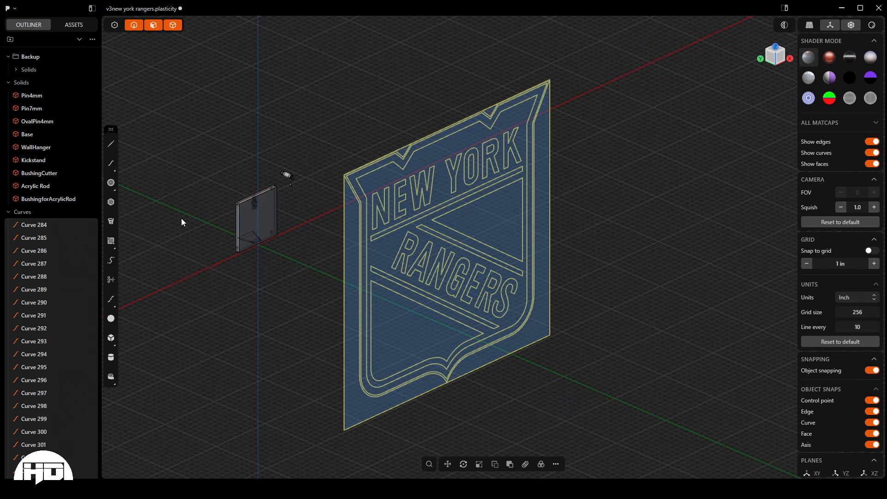
scroll(184, 240, "down", 3)
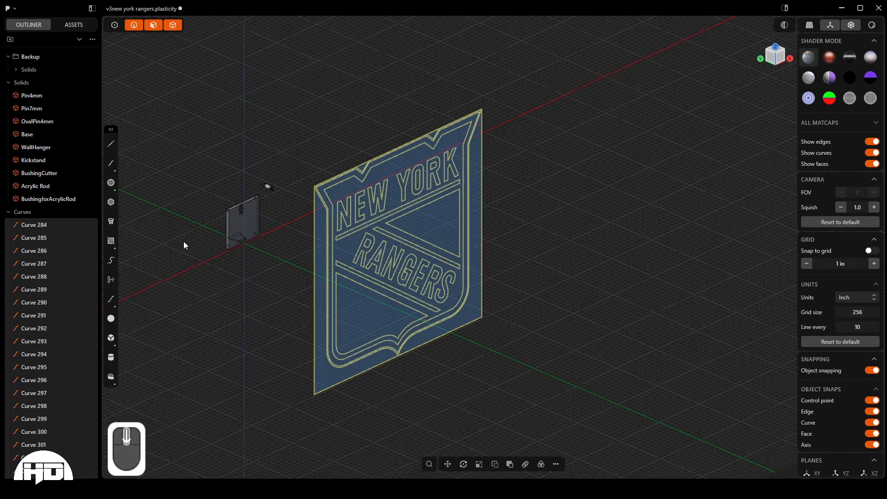
scroll(186, 244, "up", 3)
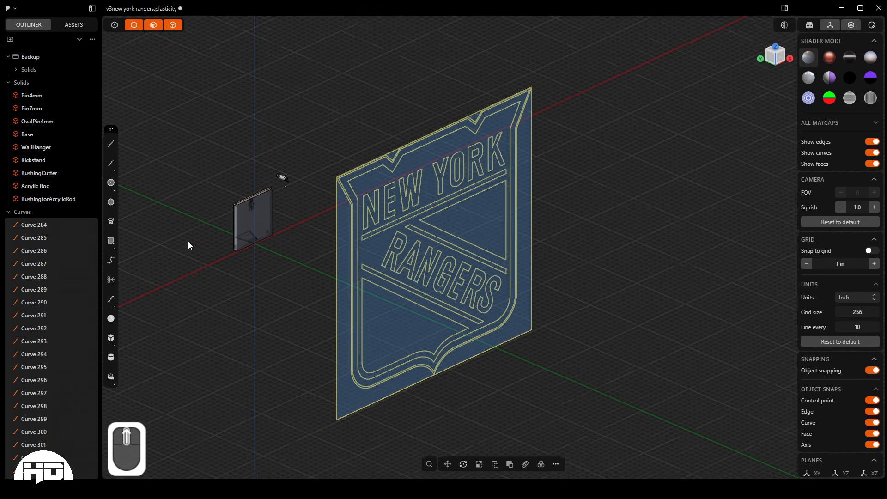
middle_click_drag(189, 244, 206, 228)
middle_click_drag(422, 234, 396, 271)
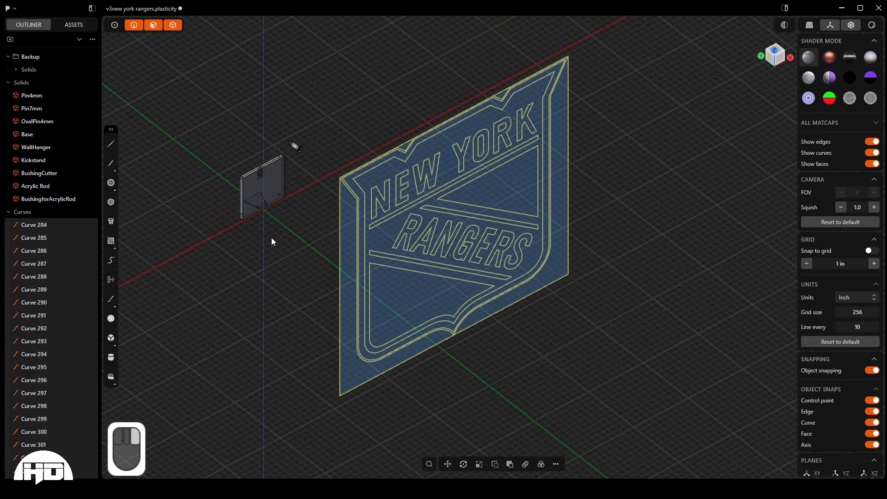
right_click_drag(271, 238, 349, 242)
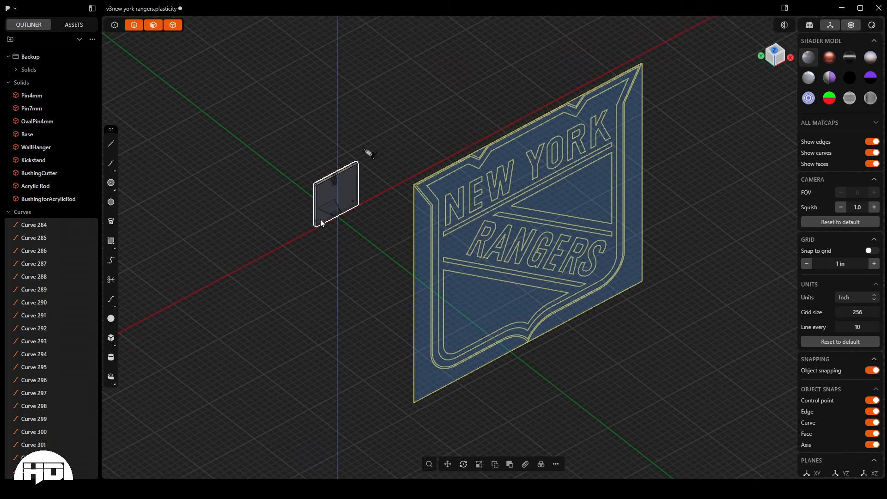
scroll(318, 212, "up", 3)
scroll(317, 216, "down", 5)
scroll(316, 216, "up", 8)
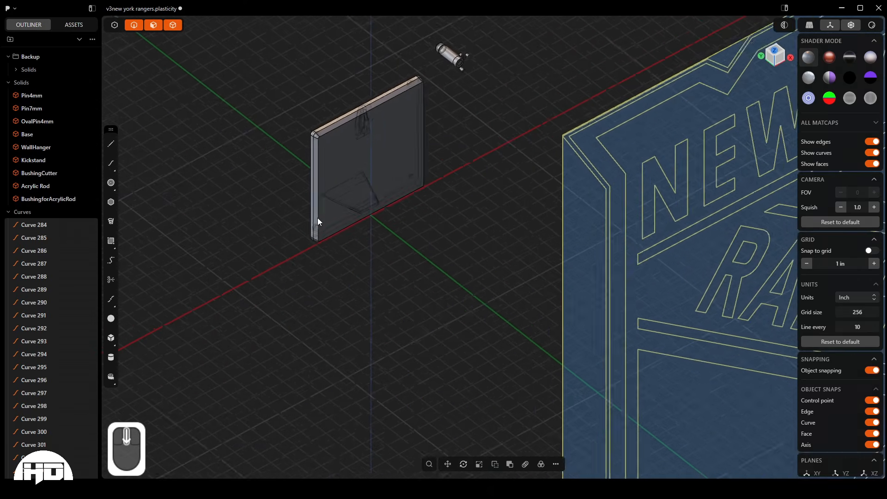
scroll(318, 218, "down", 3)
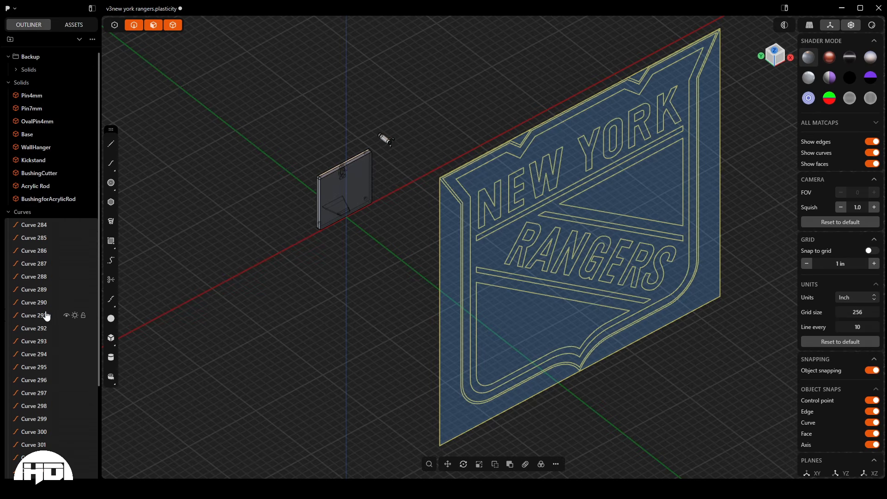
- Group the selected logo curves and name the group "Logo Curves"
key("ctrl+g")
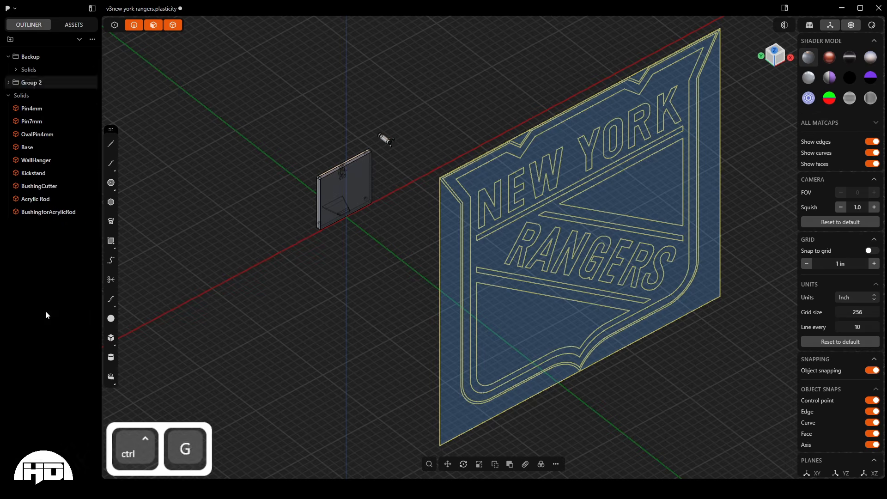
double_click(32, 84)
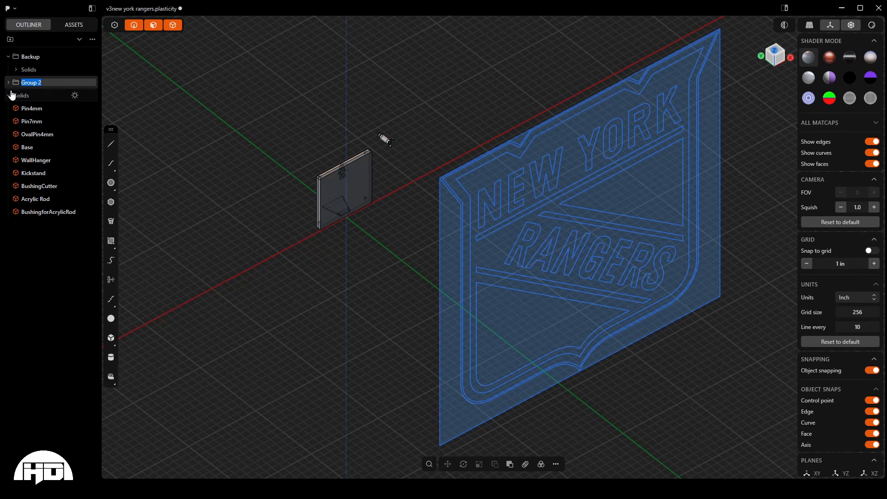
type("Logo")
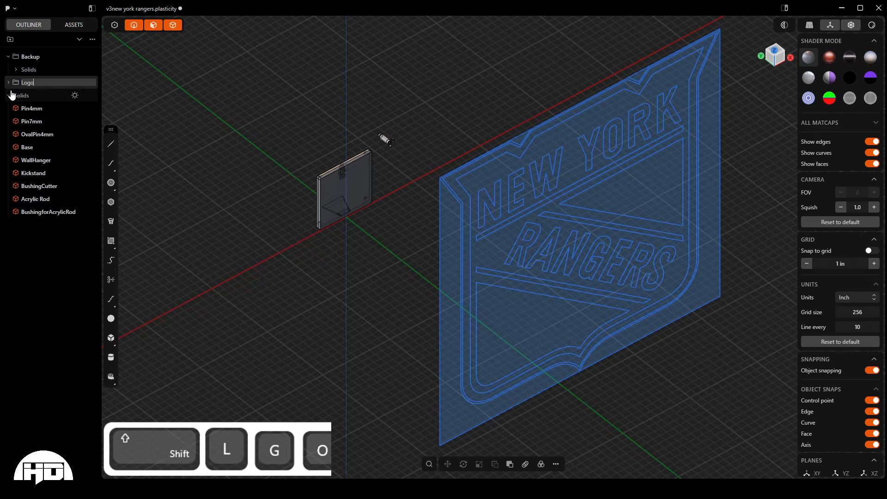
type(" Curves")
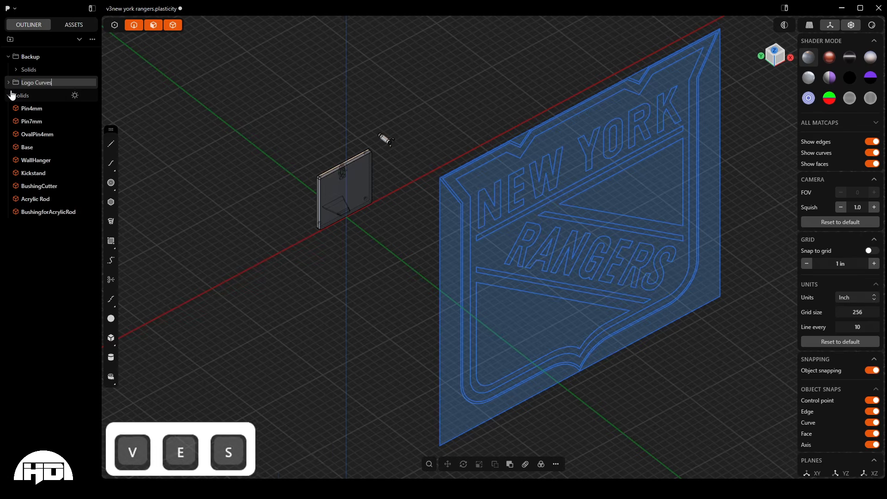
key("Return")
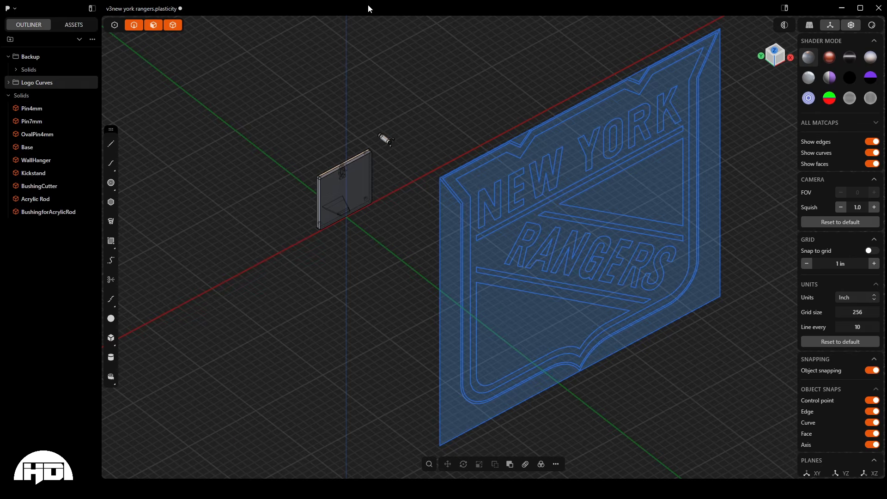
middle_click_drag(394, 268, 431, 144)
scroll(428, 198, "up", 3)
scroll(390, 143, "down", 4)
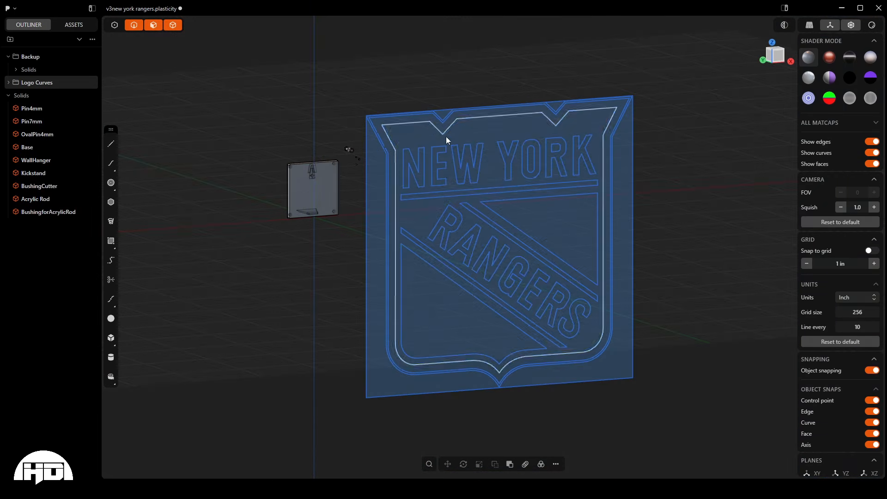
left_click(425, 129)
key("e")
scroll(436, 203, "up", 5)
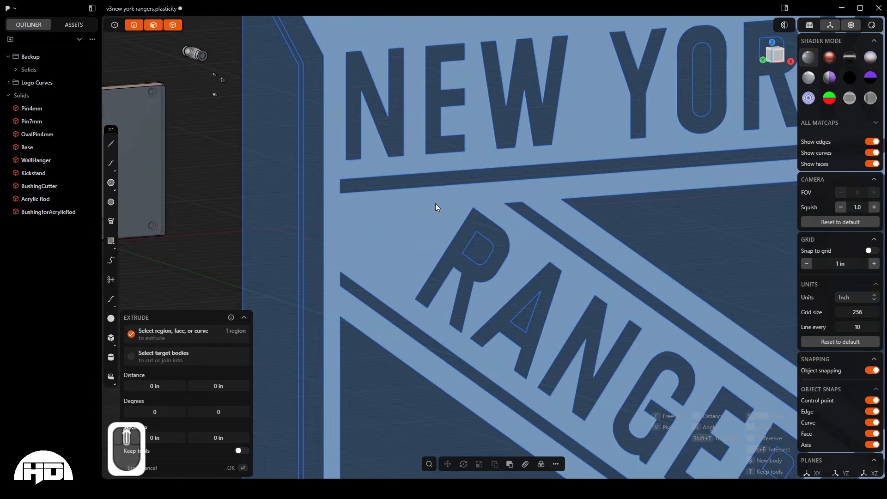
middle_click_drag(435, 203, 482, 253)
left_click_drag(458, 94, 386, 79)
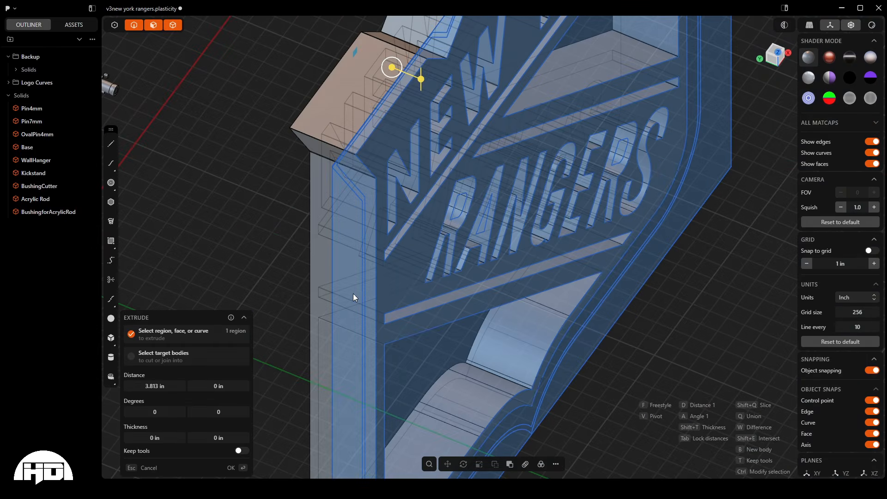
key("Escape")
scroll(259, 215, "down", 3)
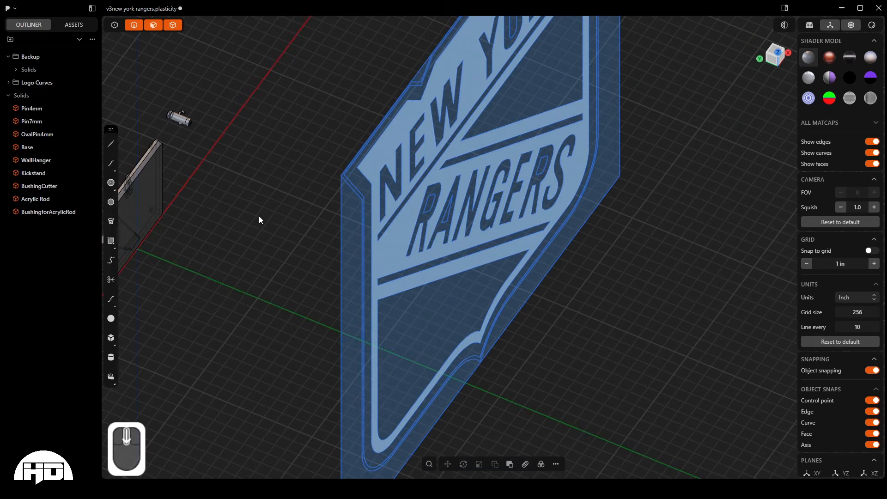
- Check the placement of the logo curves relative to the sign base in the front and right orthographic views
middle_click_drag(258, 215, 412, 211)
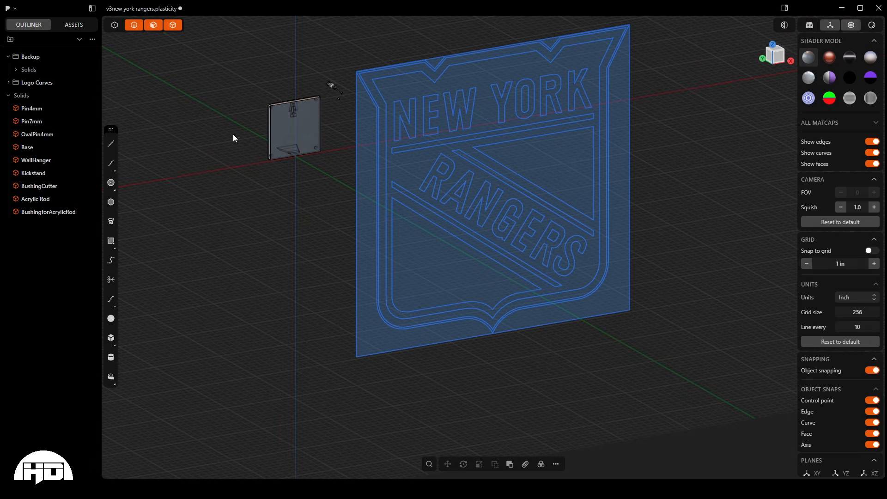
key("KP_1")
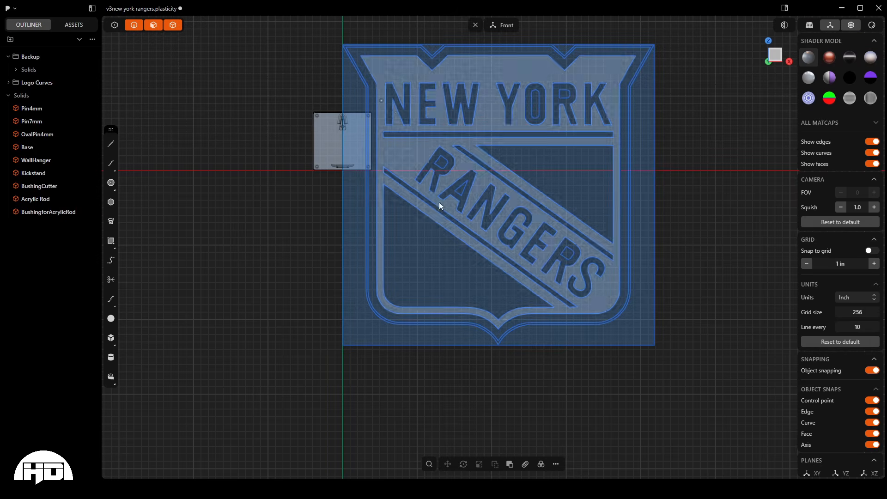
scroll(303, 341, "down", 2)
scroll(308, 51, "up", 1)
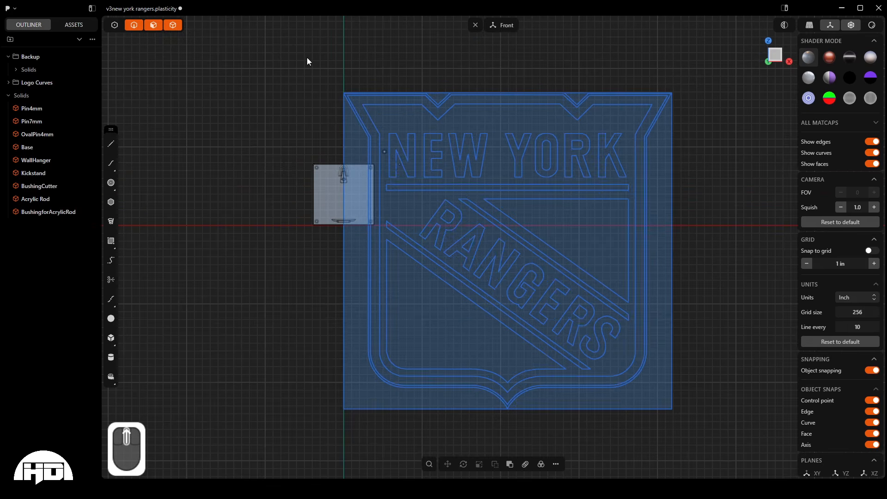
key("KP_3")
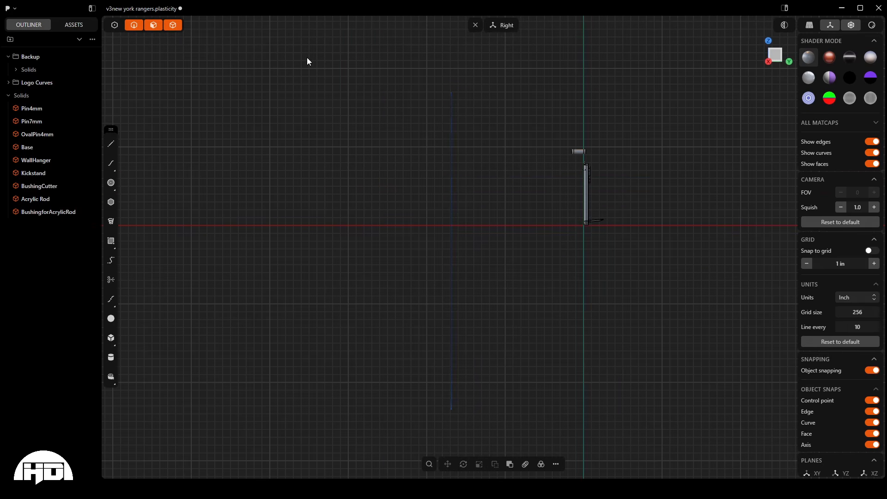
- Compare the logo curves' placement and size with the sign base in the top and front orthographic views
key("KP_7")
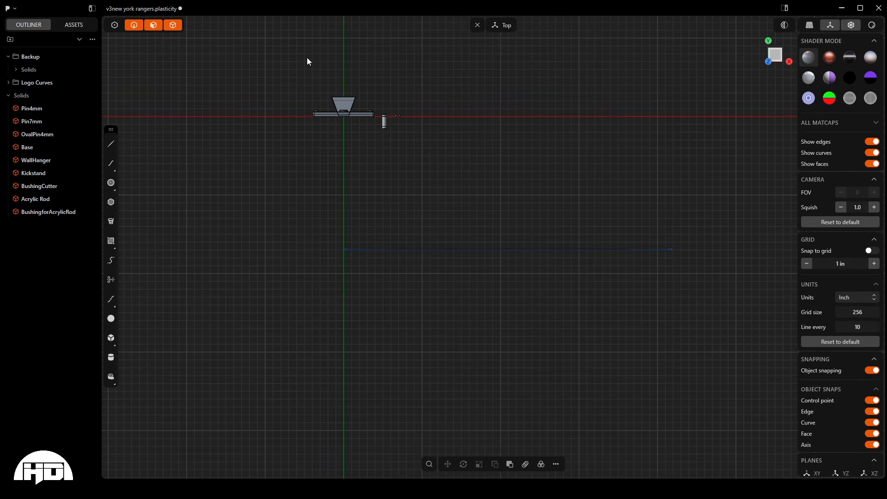
scroll(330, 102, "up", 10)
scroll(201, 145, "up", 2)
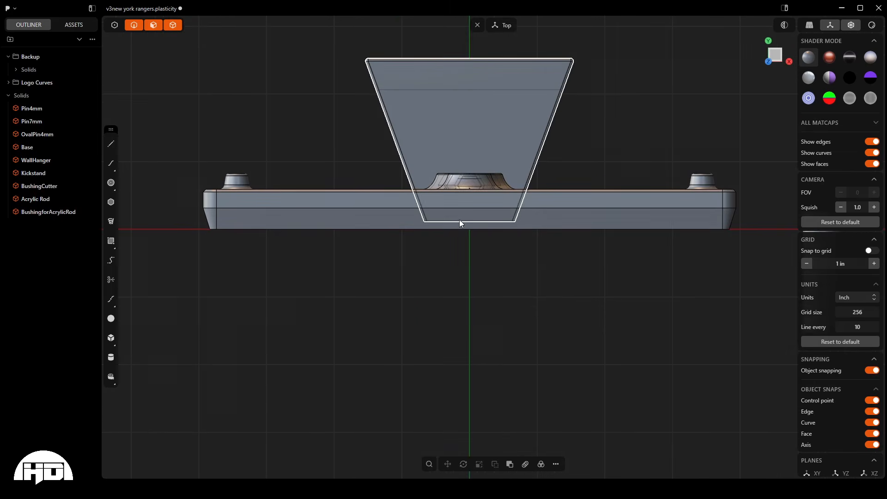
key("KP_1")
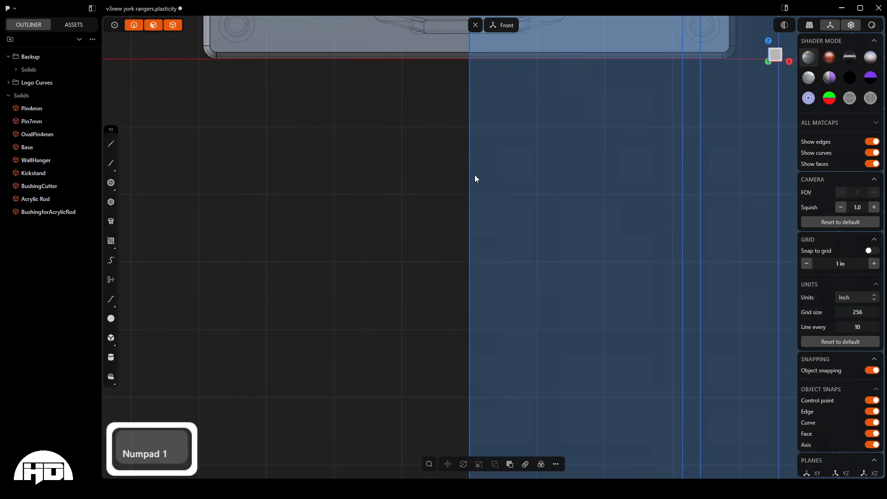
scroll(307, 378, "down", 3)
scroll(433, 293, "down", 6)
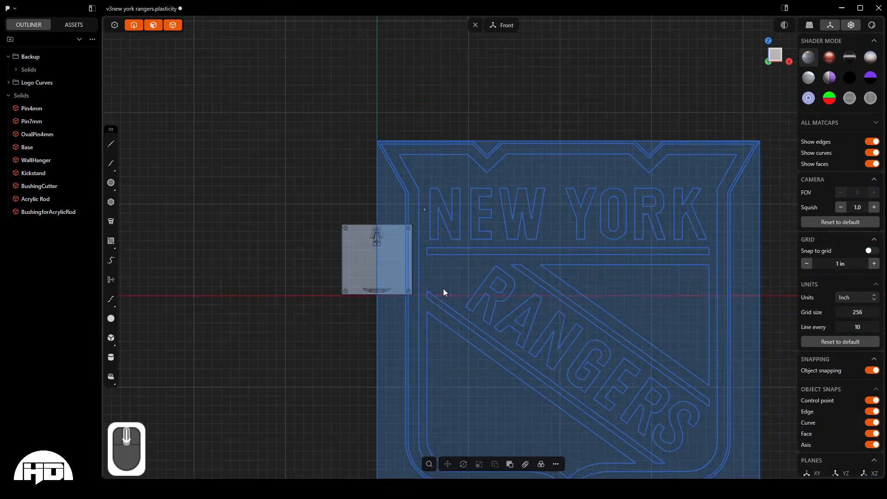
scroll(493, 359, "up", 1)
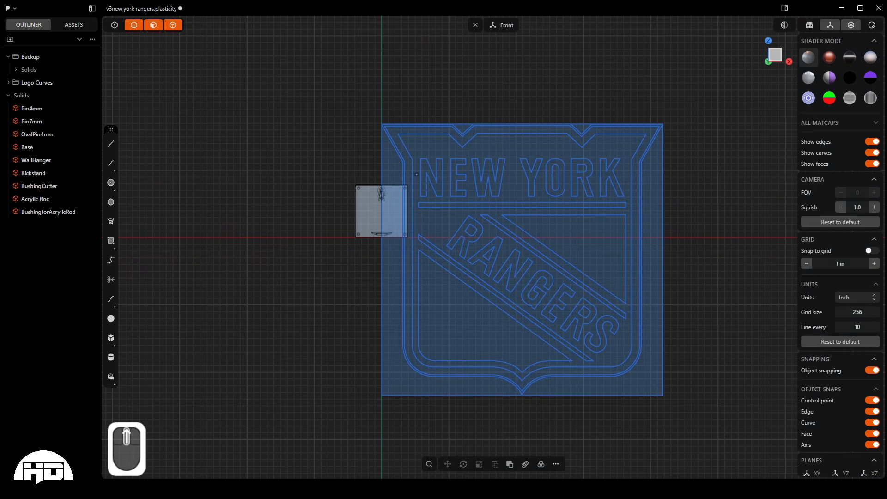
- Select everything in the Logo Curves group and move it -21.844 in along X and about 3.297 in along Z, over the base
right_click(31, 88)
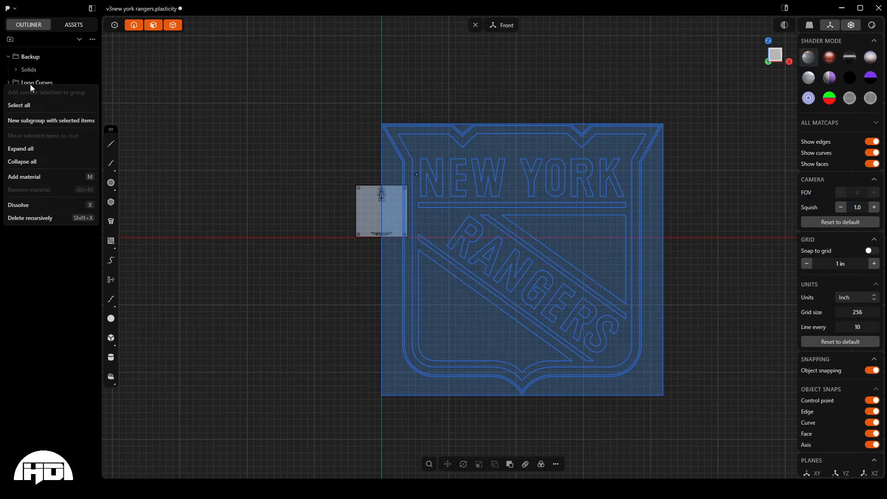
left_click(30, 104)
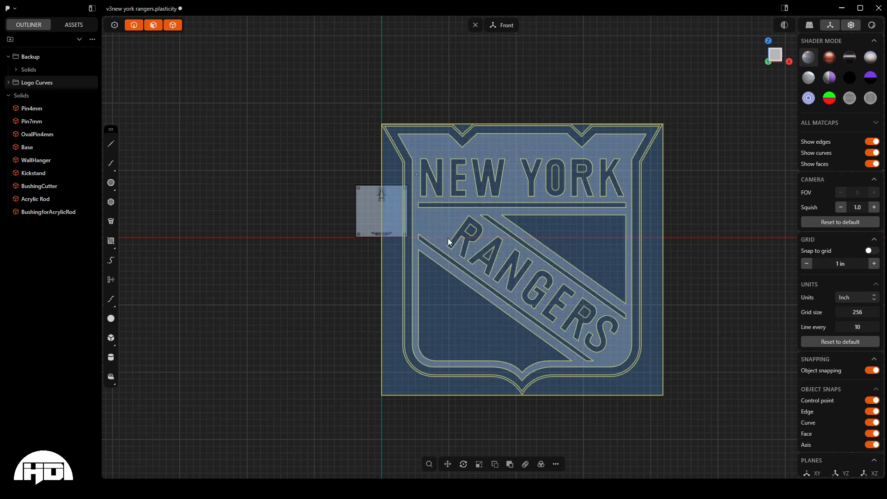
scroll(336, 183, "up", 1)
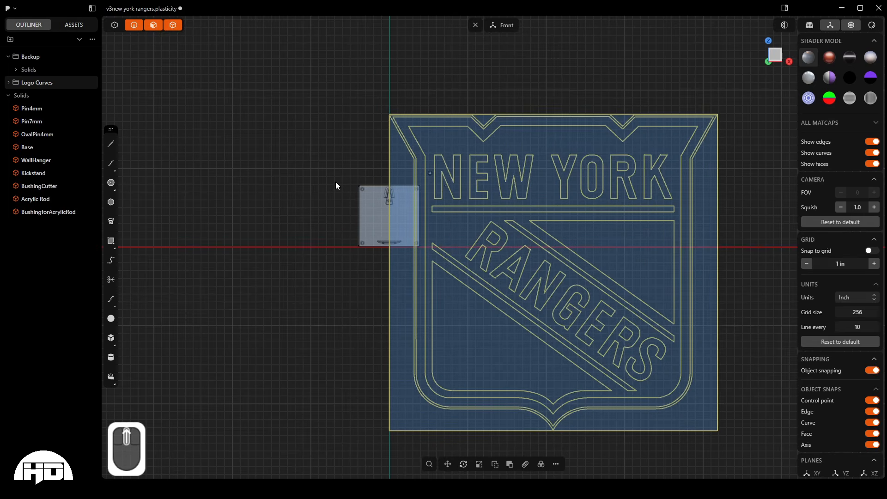
key("g")
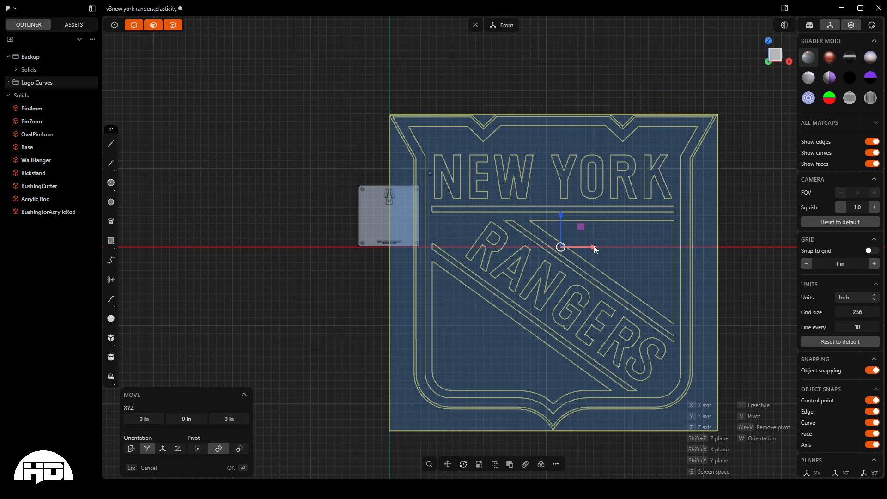
left_click_drag(594, 245, 389, 62)
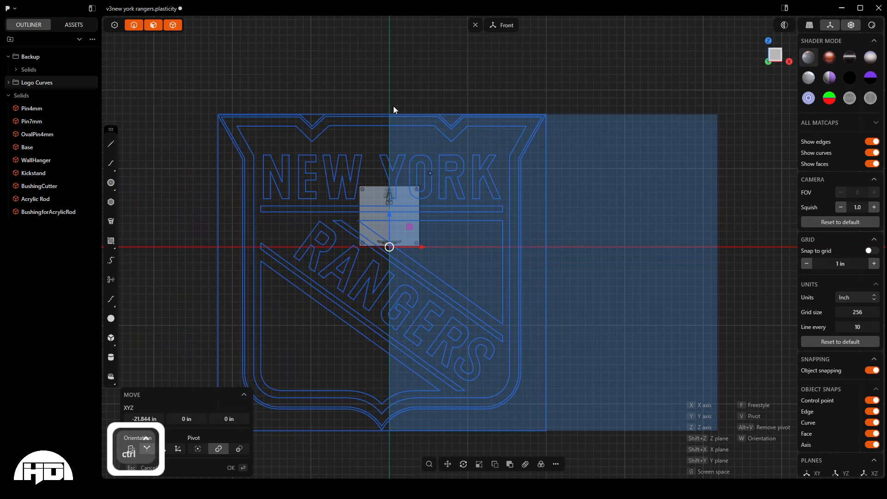
left_click_drag(389, 222, 395, 190)
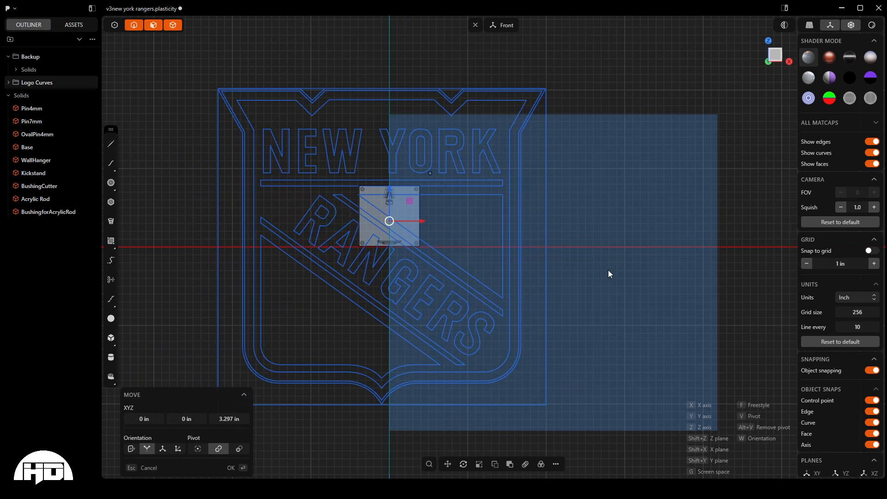
- Scale the logo curves uniformly to about 0.17 so they fit within the sign base
scroll(353, 247, "up", 4)
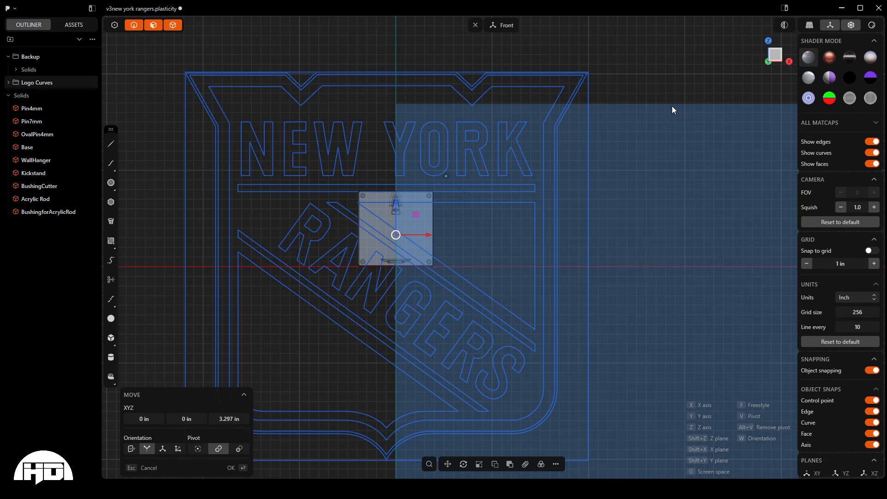
key("s")
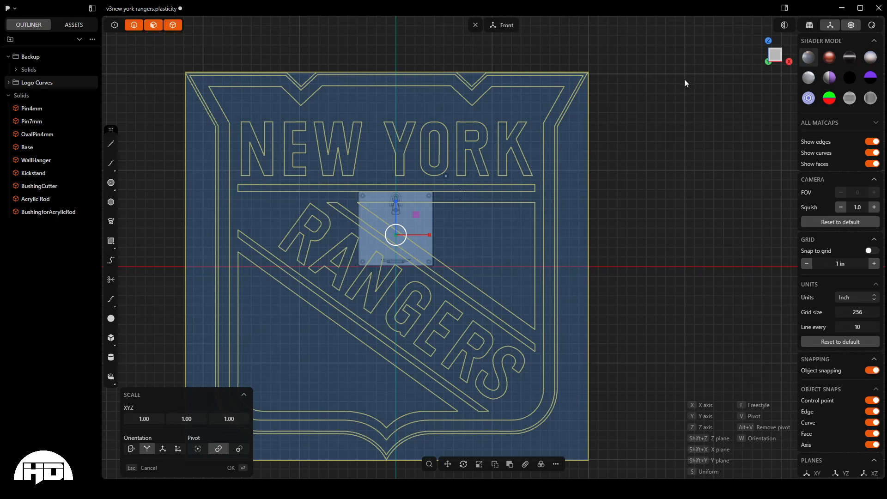
key("s")
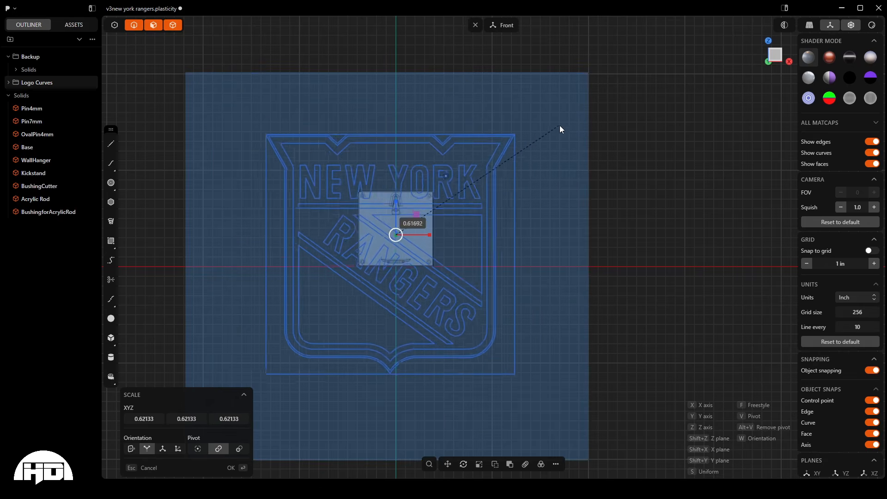
left_click(437, 204)
scroll(386, 212, "up", 8)
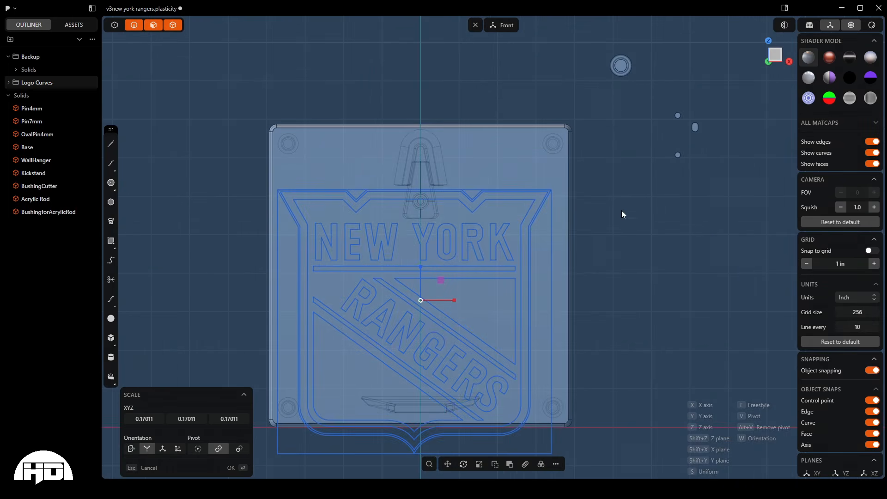
- Move the scaled logo curves about 0.168 in along X and 1.224 in along Z to centre them on the sign base
key("g")
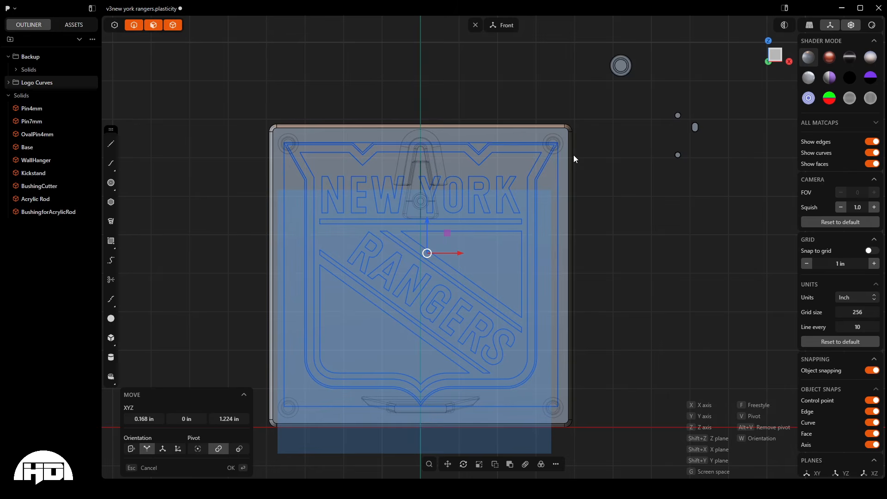
left_click(573, 156)
left_click(600, 199)
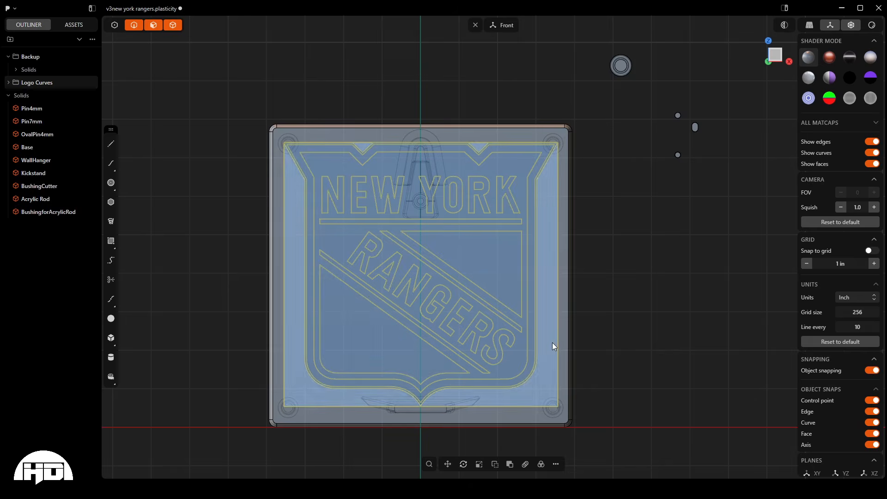
- Limit selection to edges and delete the rectangular frame curve around the logo
key("2")
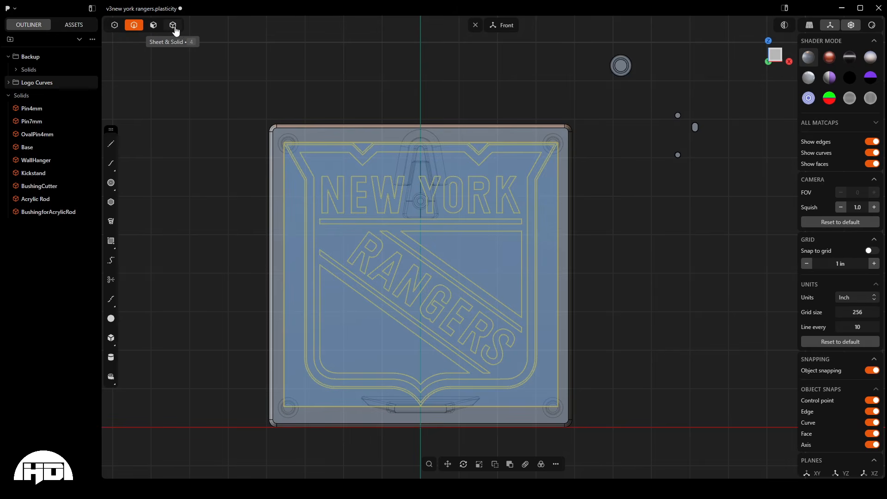
key("2")
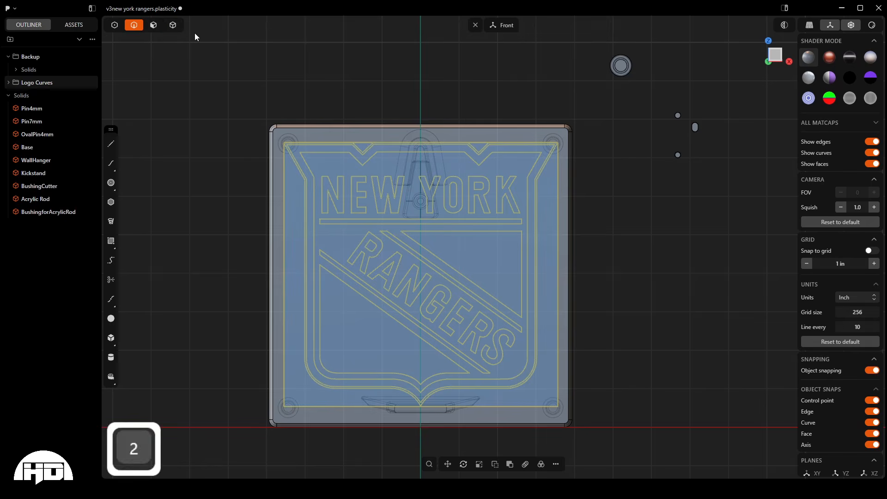
left_click(286, 164)
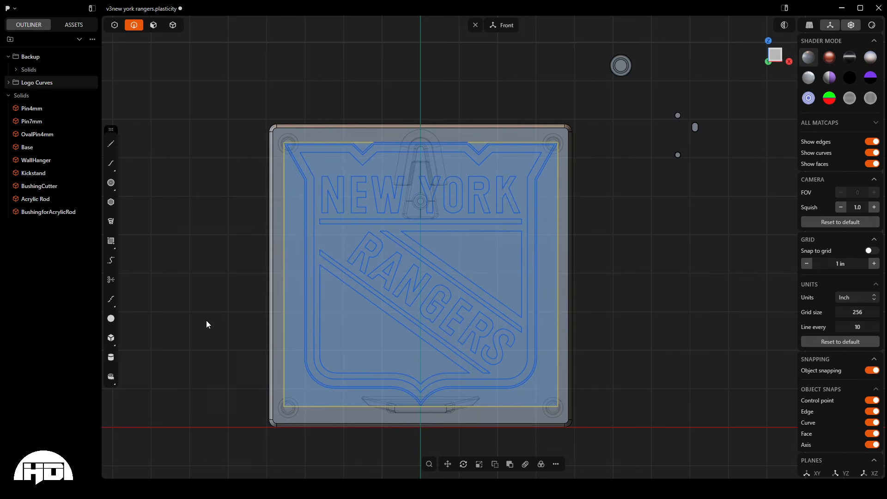
key("Delete")
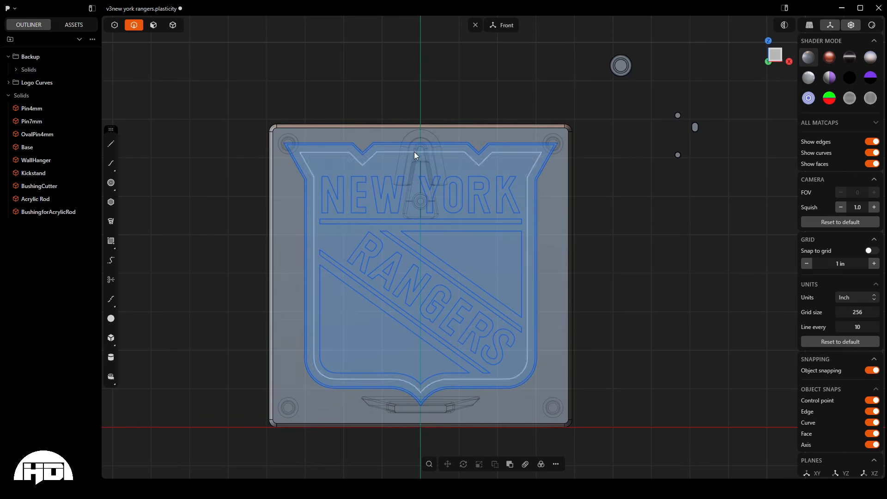
- Join the outer shield outline and its separate top segment between the two notches into one curve
left_click(371, 144)
scroll(374, 143, "up", 5)
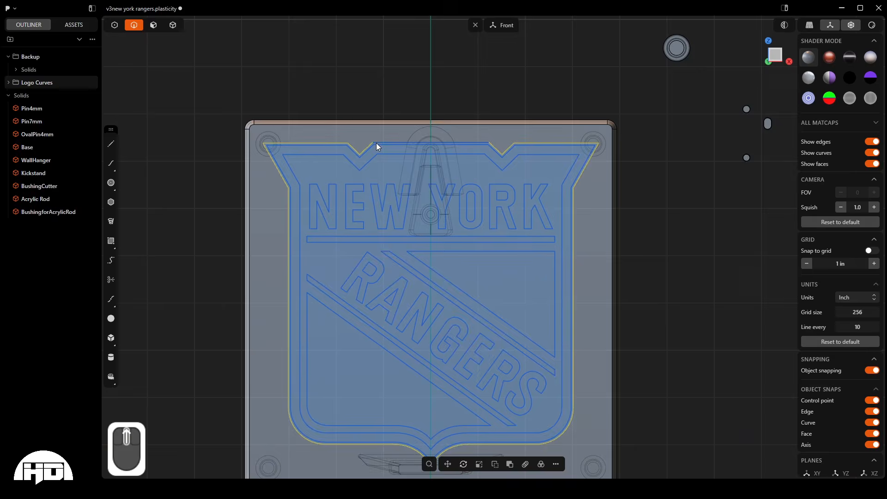
scroll(376, 144, "down", 5)
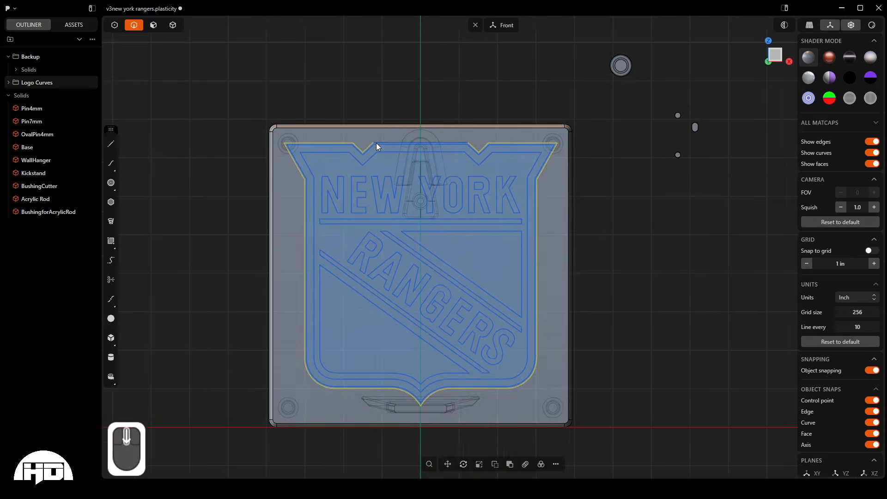
scroll(376, 144, "up", 2)
scroll(376, 143, "up", 2)
scroll(377, 140, "down", 2)
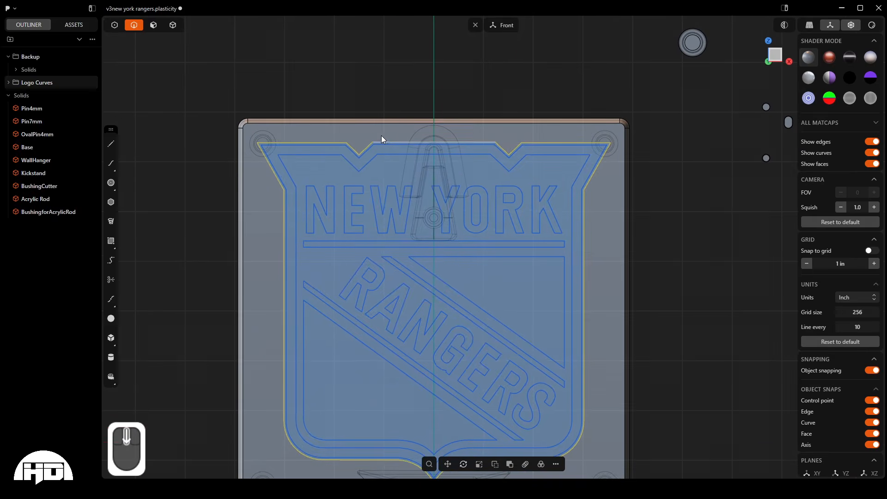
key("shift")
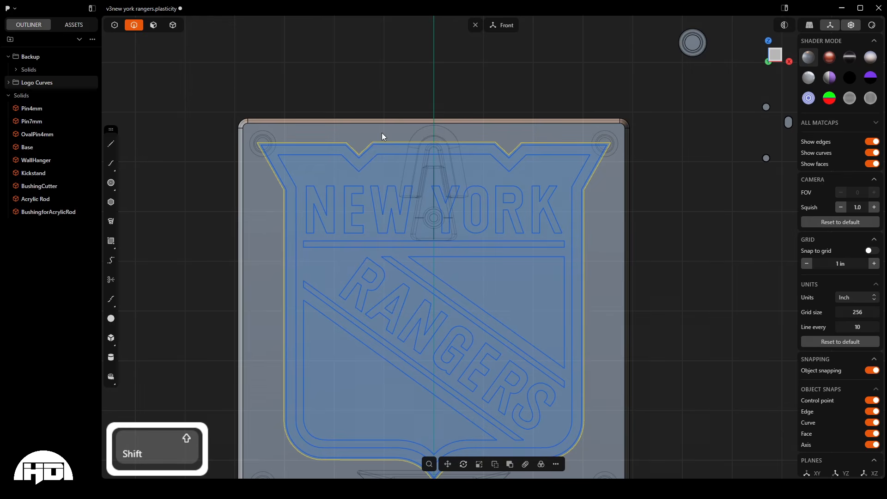
key("j")
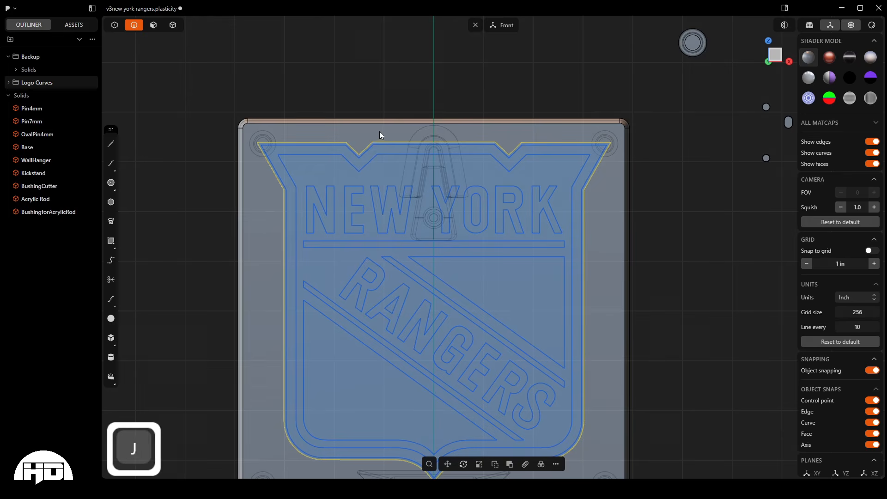
left_click(329, 76)
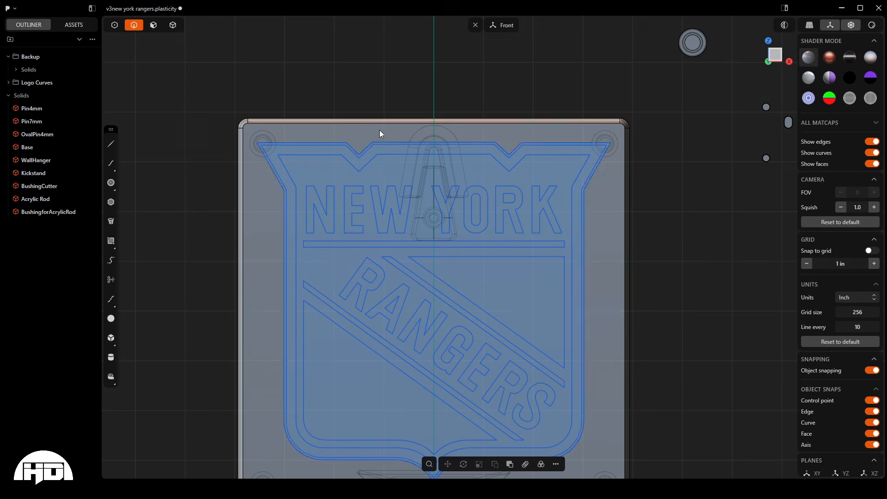
left_click(385, 138)
scroll(360, 67, "down", 1)
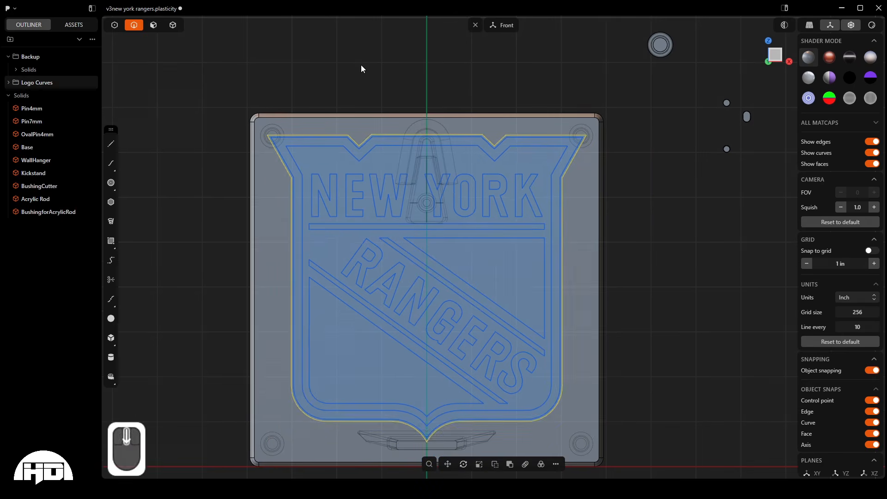
left_click(361, 65)
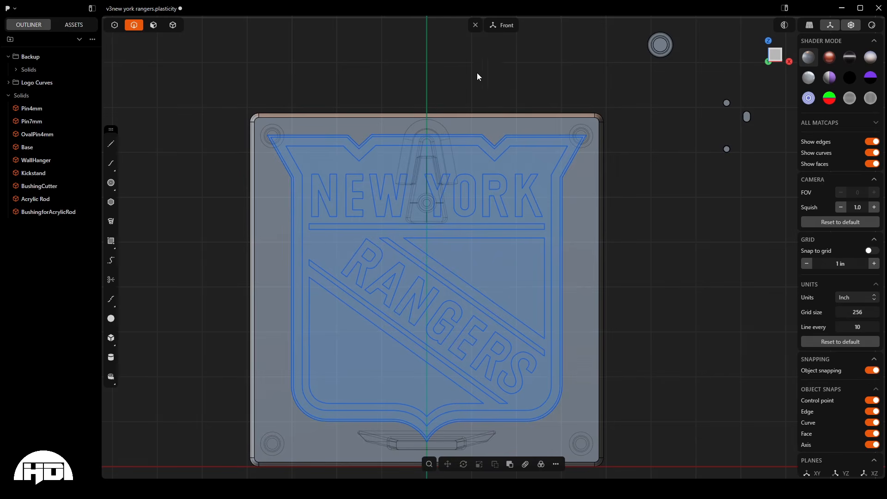
scroll(461, 89, "down", 1)
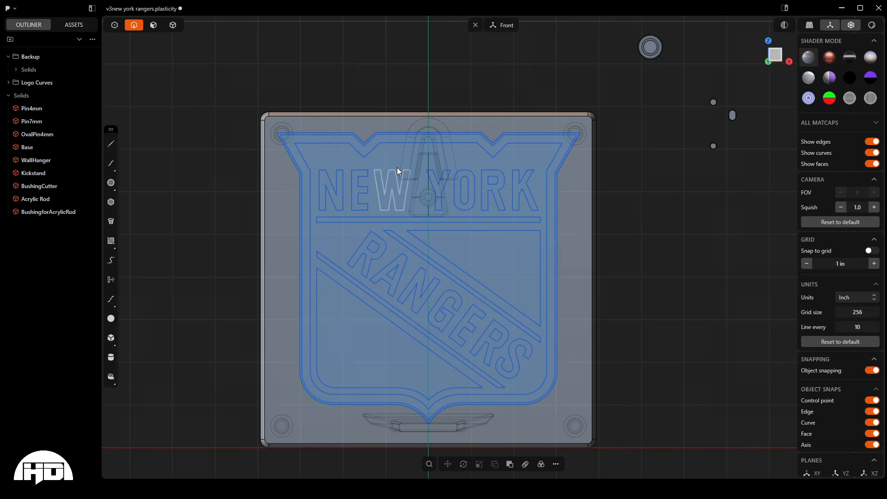
middle_click_drag(398, 167, 478, 214)
scroll(478, 213, "down", 2)
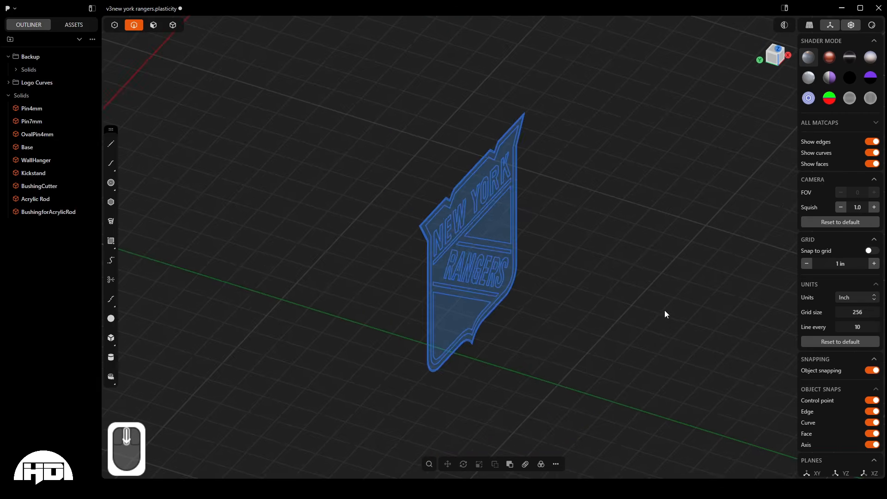
scroll(503, 209, "down", 3)
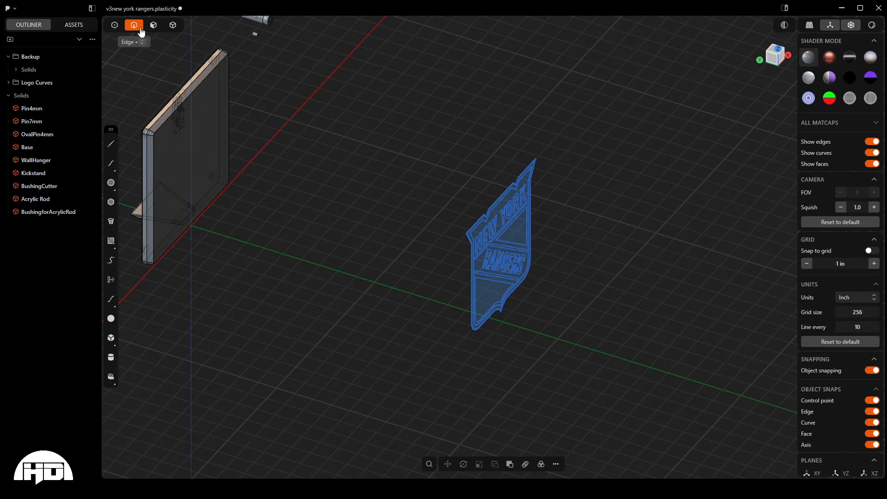
left_click_drag(403, 129, 657, 398)
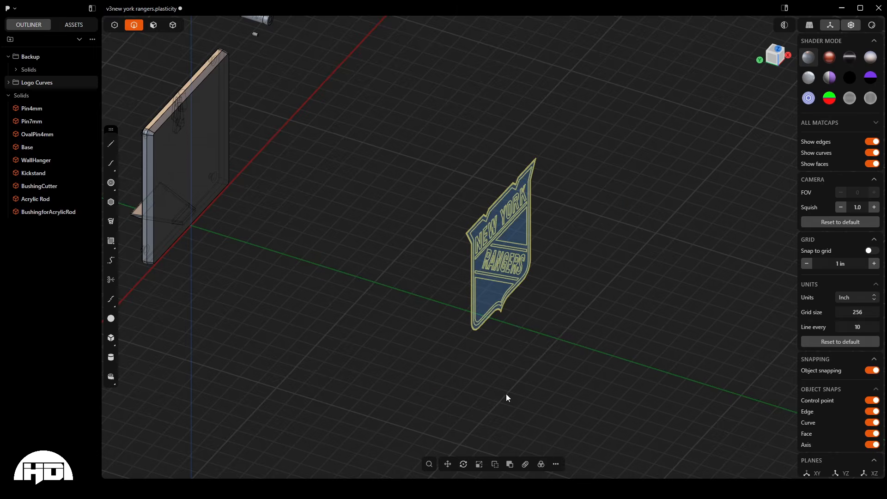
key("e")
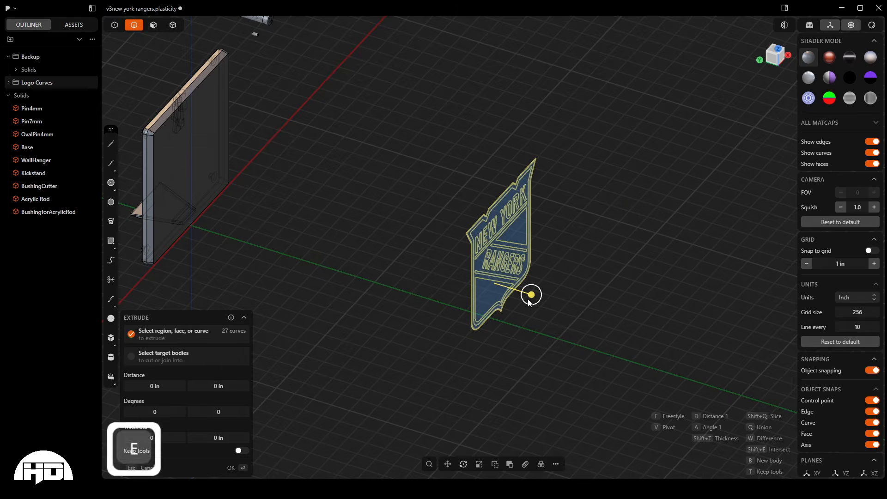
left_click_drag(528, 295, 507, 289)
scroll(514, 198, "up", 5)
scroll(514, 199, "up", 10)
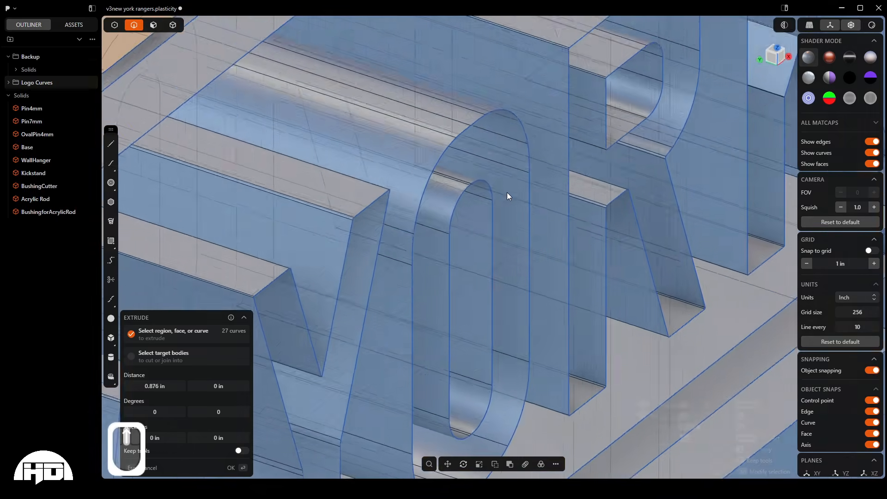
scroll(452, 146, "down", 10)
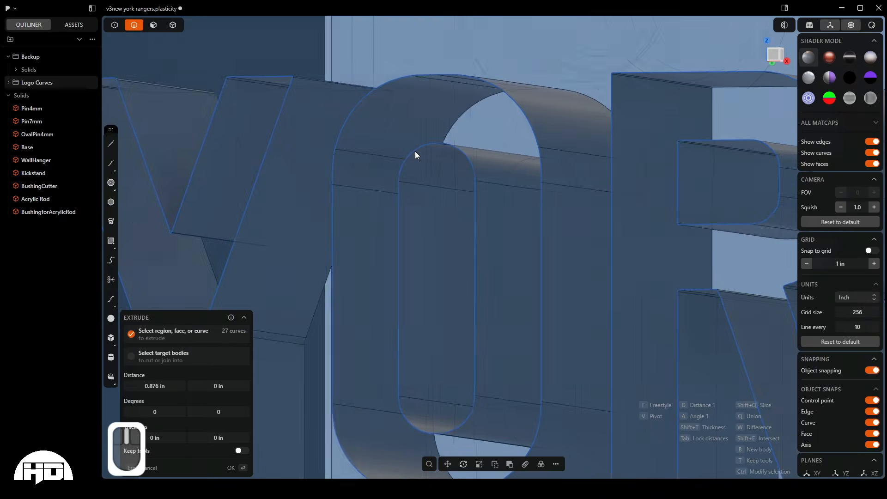
scroll(485, 199, "down", 10)
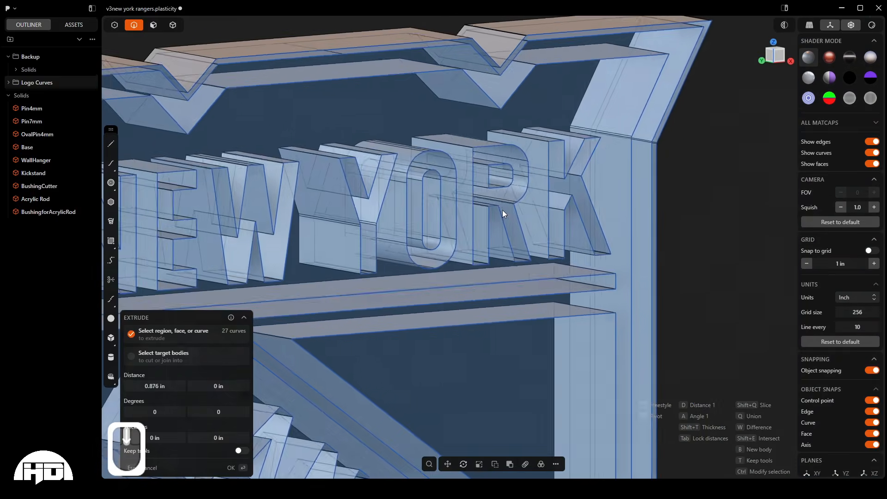
scroll(426, 132, "down", 3)
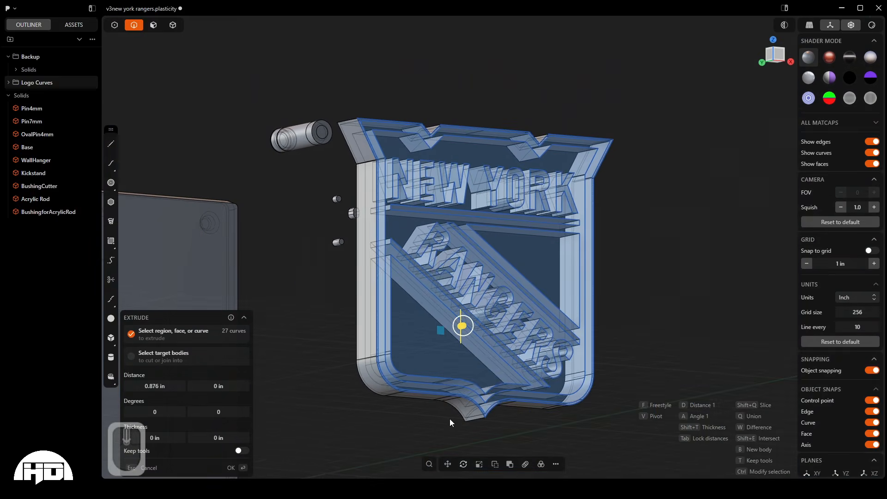
scroll(470, 369, "up", 10)
scroll(475, 378, "down", 10)
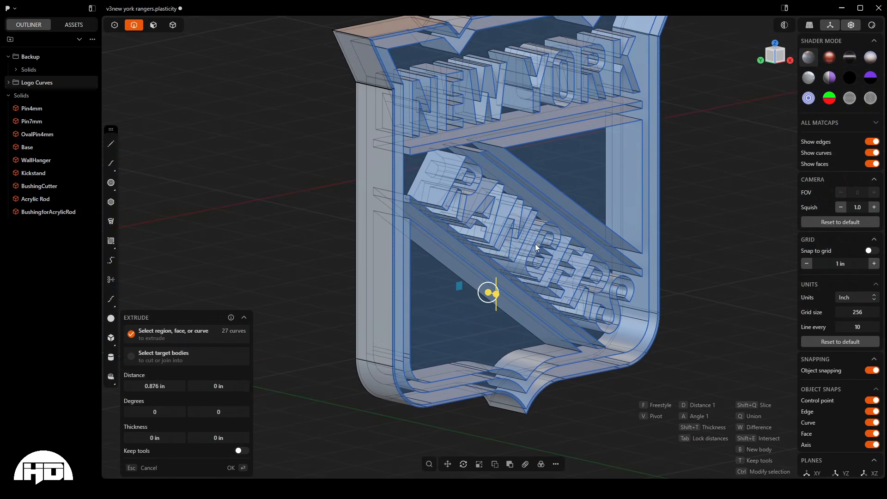
middle_click_drag(541, 217, 524, 172)
key("Escape")
scroll(524, 172, "down", 5)
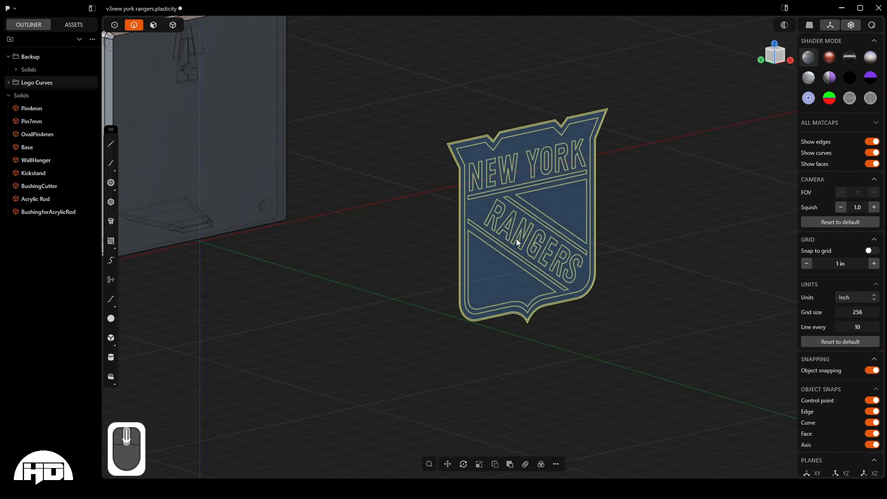
- Limit selection to faces and select all closed regions of the logo
middle_click_drag(518, 258, 531, 253)
key("3")
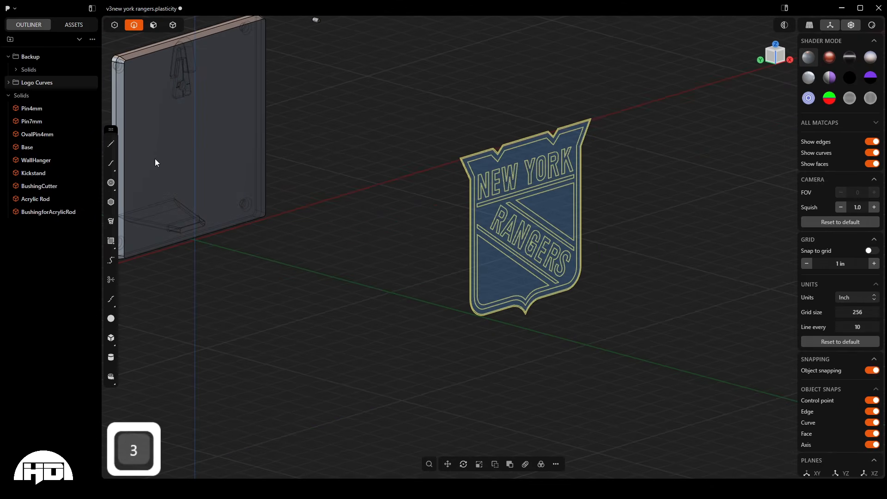
middle_click_drag(348, 202, 592, 228)
left_click_drag(403, 90, 683, 420)
key("e")
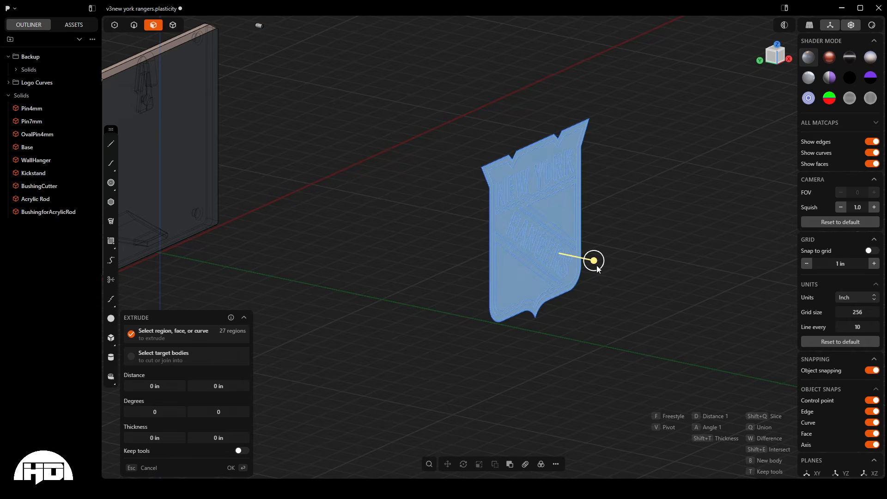
left_click_drag(594, 265, 594, 266)
left_click_drag(590, 265, 583, 258)
scroll(503, 255, "up", 10)
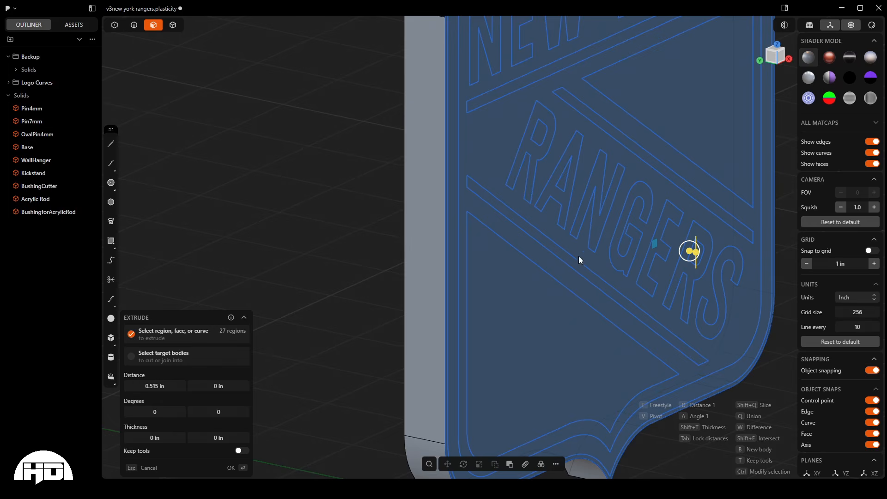
scroll(511, 350, "down", 8)
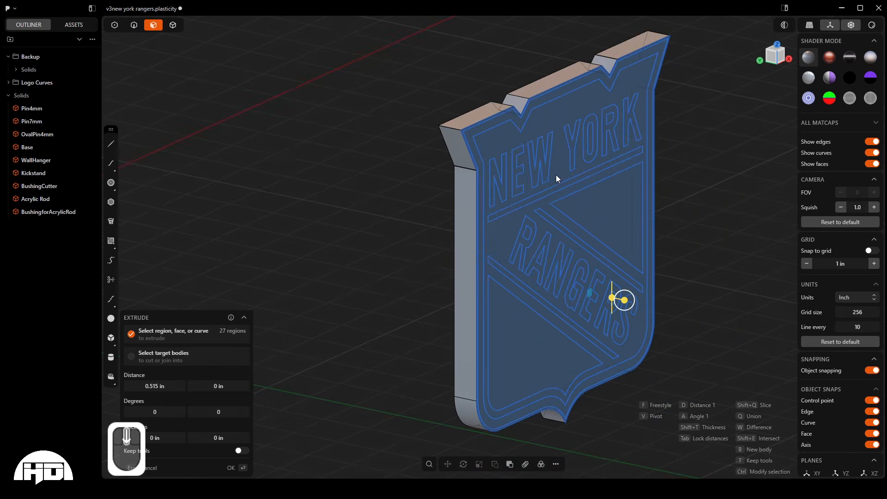
scroll(556, 177, "down", 2)
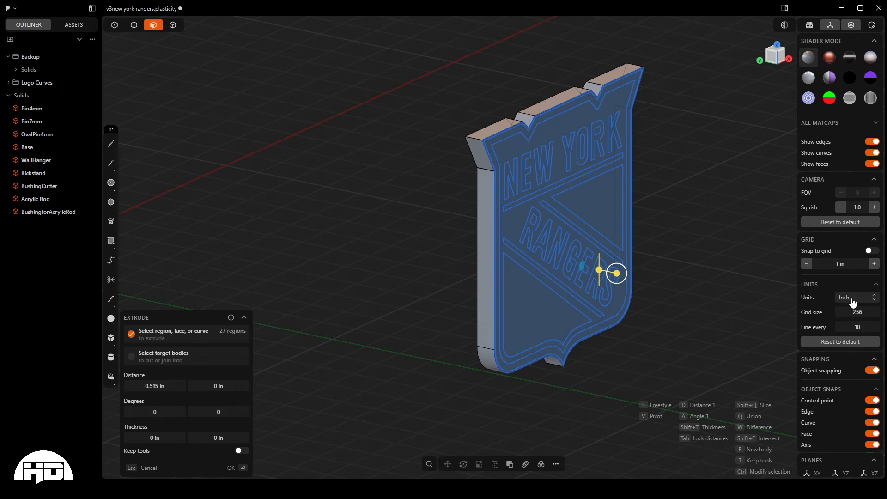
- Set the document units to millimetres and cancel the running extrusion of the logo regions
left_click(848, 300)
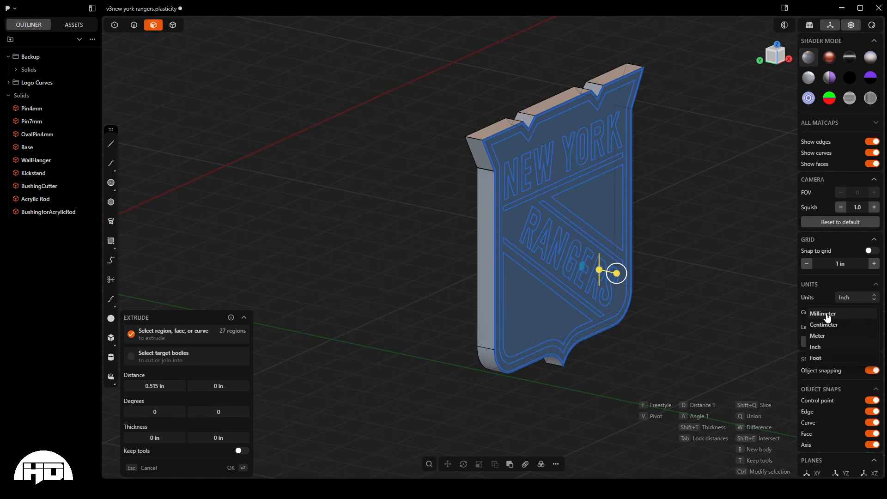
left_click(826, 314)
key("Escape")
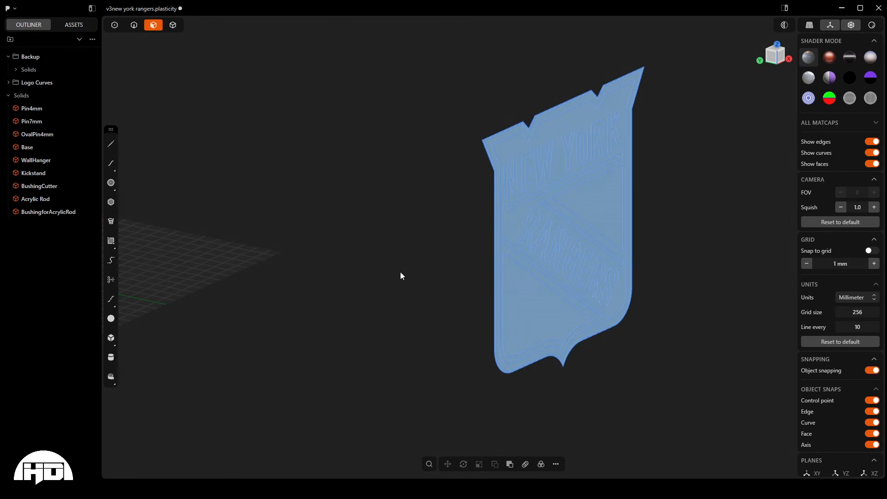
- Extrude all selected logo regions 8 mm into a solid shield body
key("e")
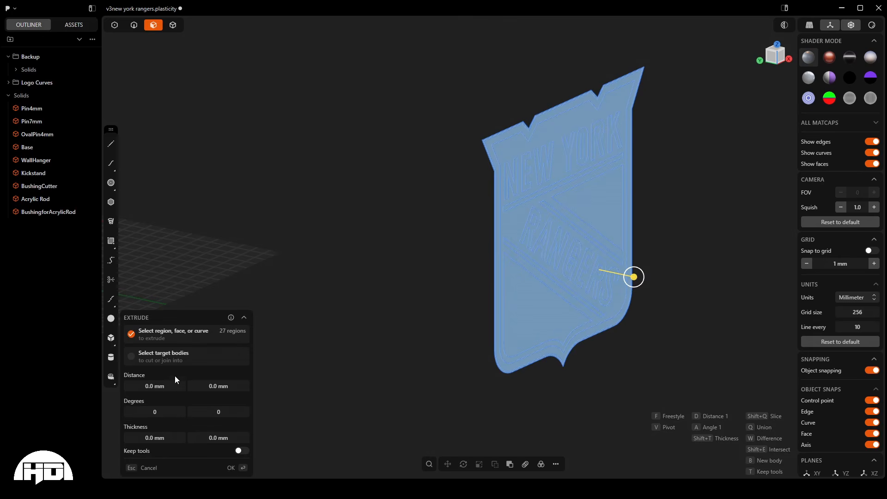
left_click_drag(632, 278, 611, 272)
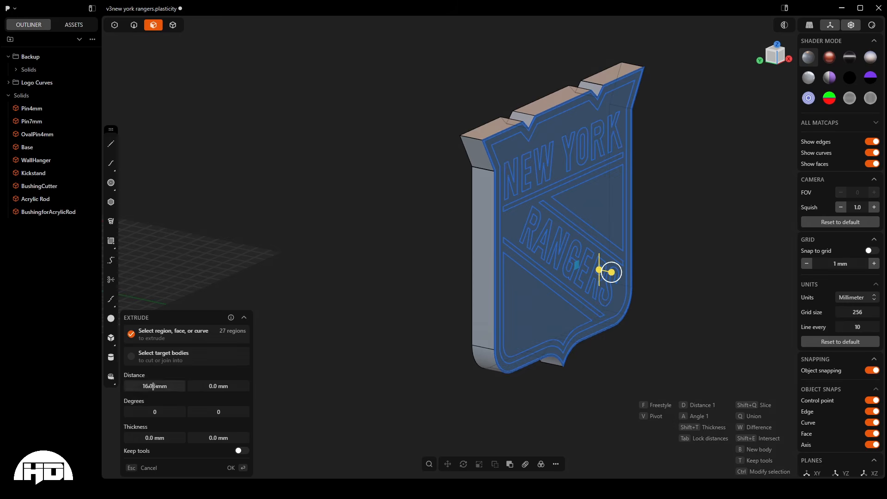
mouse_move(616, 276)
left_mouse_down()
mouse_move(666, 286)
mouse_move(603, 281)
mouse_move(656, 290)
mouse_move(609, 290)
left_mouse_up()
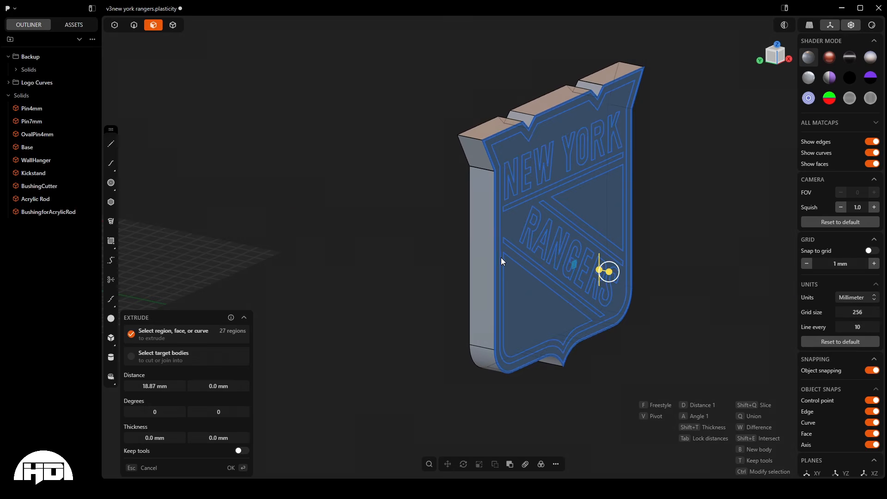
left_click(158, 386)
type("8")
key("Tab")
key("Return")
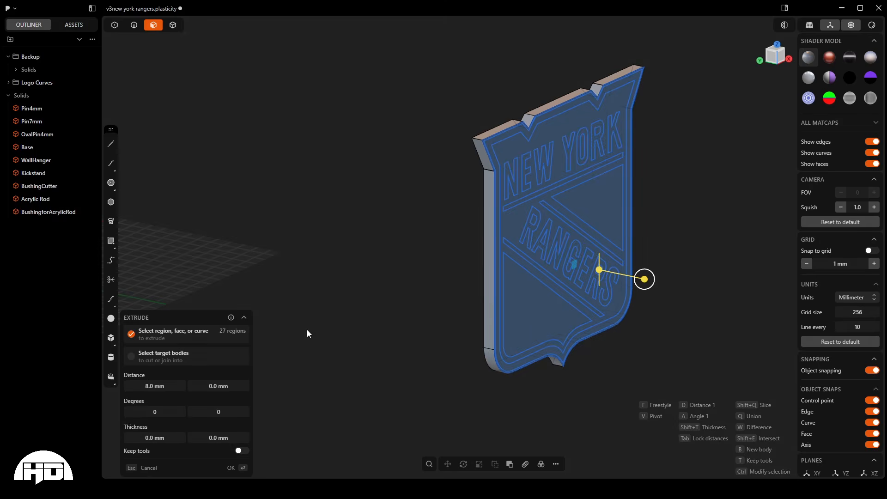
left_click(367, 284)
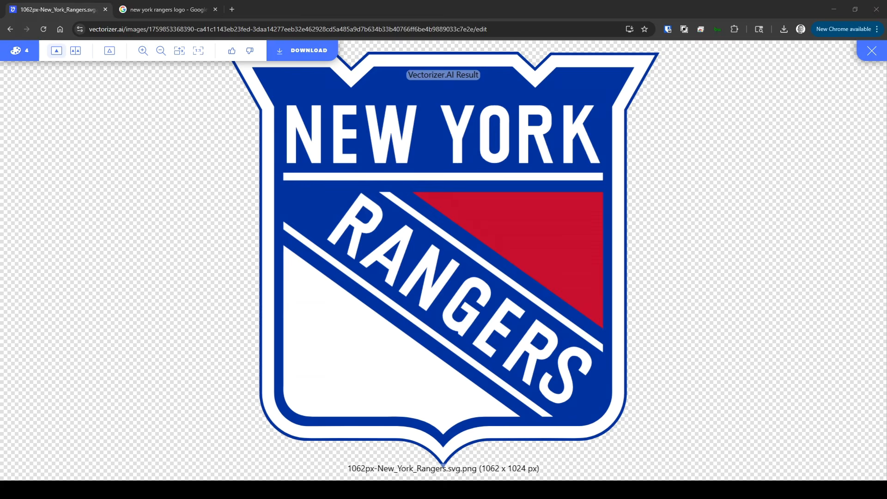
- Switch to the Vectorizer.AI result in the browser and examine the colour areas and lettering of the logo
scroll(361, 278, "down", 1)
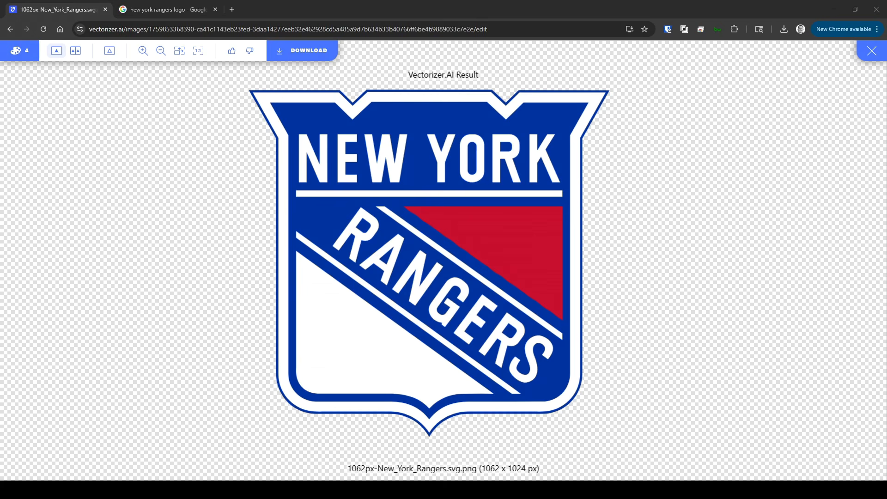
left_click_drag(505, 147, 505, 148)
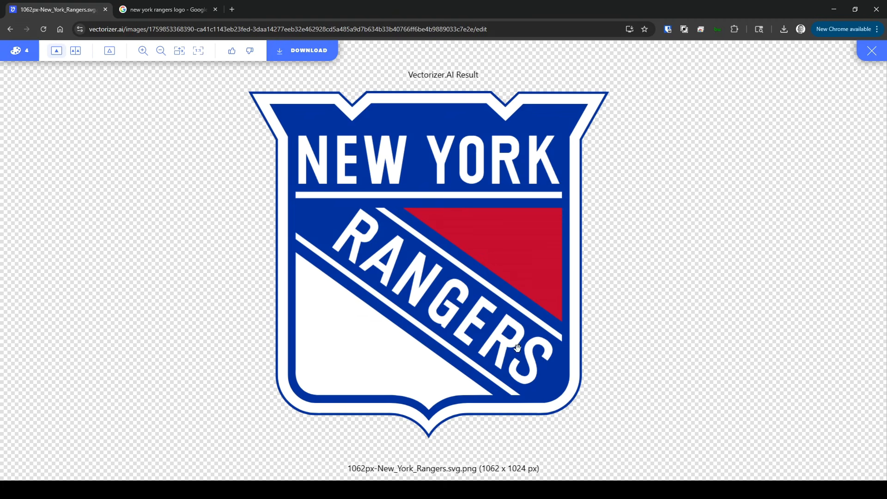
scroll(510, 331, "down", 1)
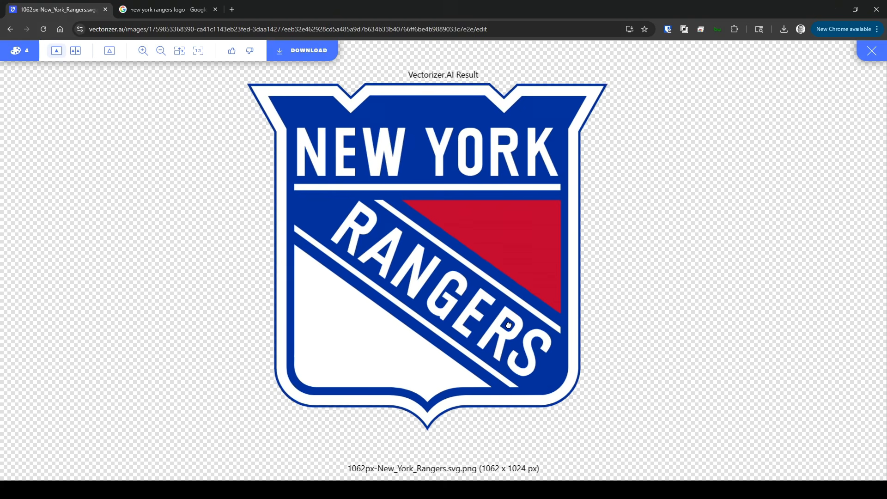
left_click_drag(498, 330, 466, 346)
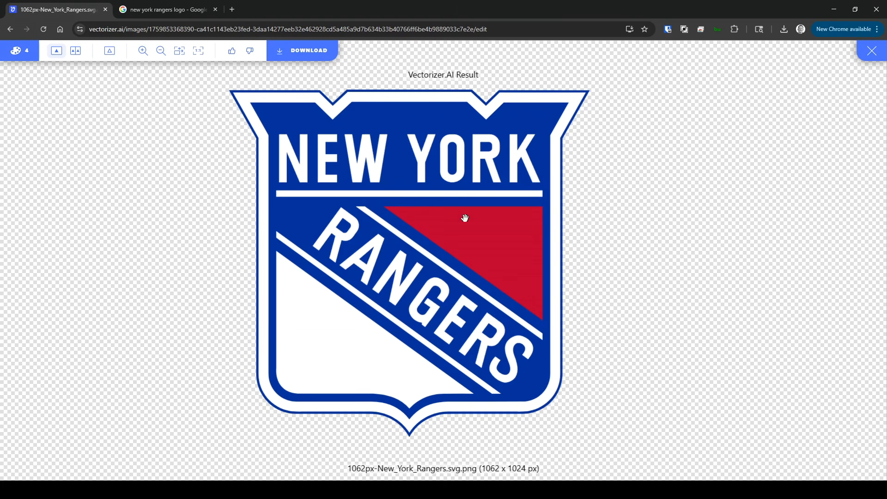
left_click_drag(473, 259, 507, 283)
left_click_drag(431, 226, 411, 213)
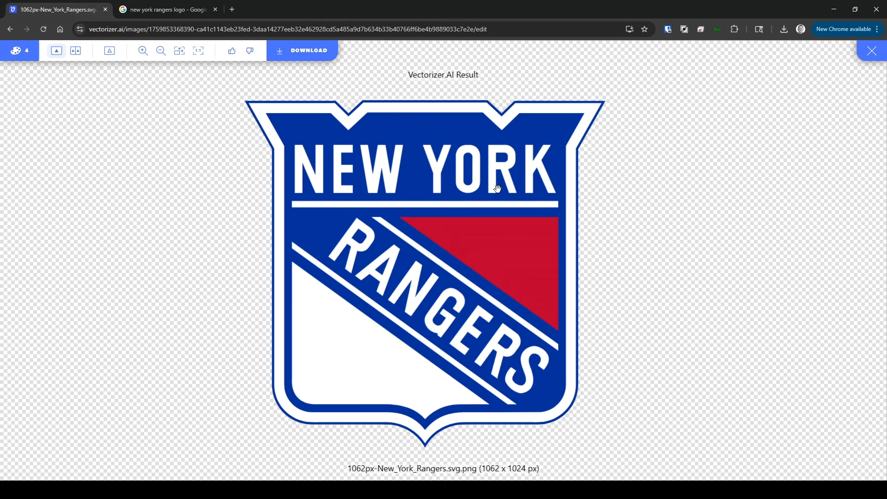
left_click_drag(420, 187, 420, 181)
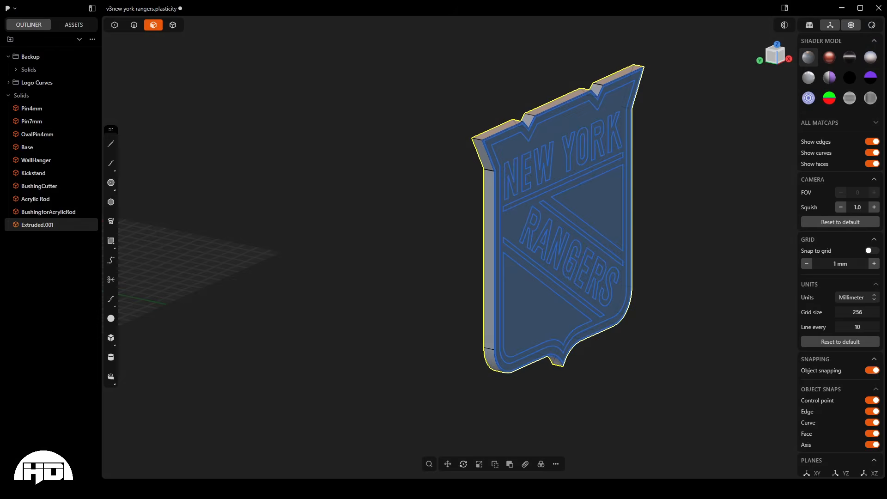
- Select the extruded shield body and examine its logo outlines from several distances and angles
scroll(278, 113, "down", 3)
scroll(547, 212, "up", 6)
scroll(532, 228, "down", 3)
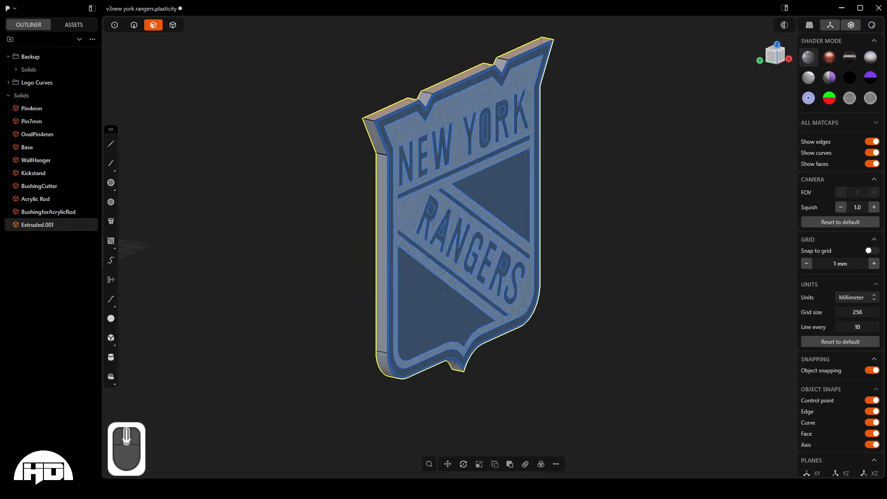
middle_click_drag(379, 154, 341, 137)
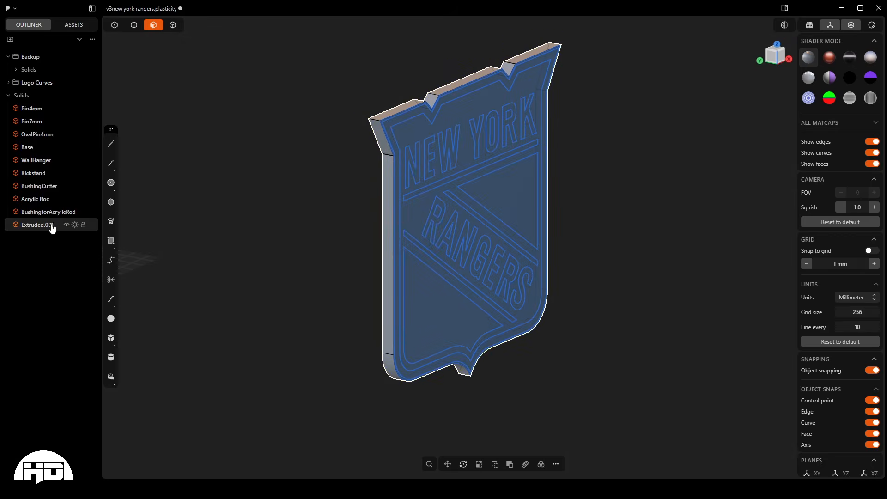
left_click(37, 226)
left_click(33, 227)
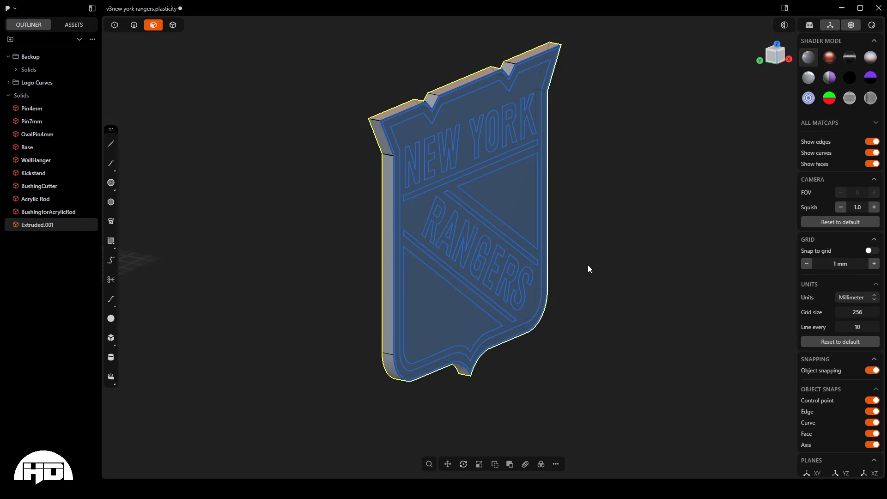
scroll(419, 352, "down", 3)
middle_click_drag(485, 319, 479, 310)
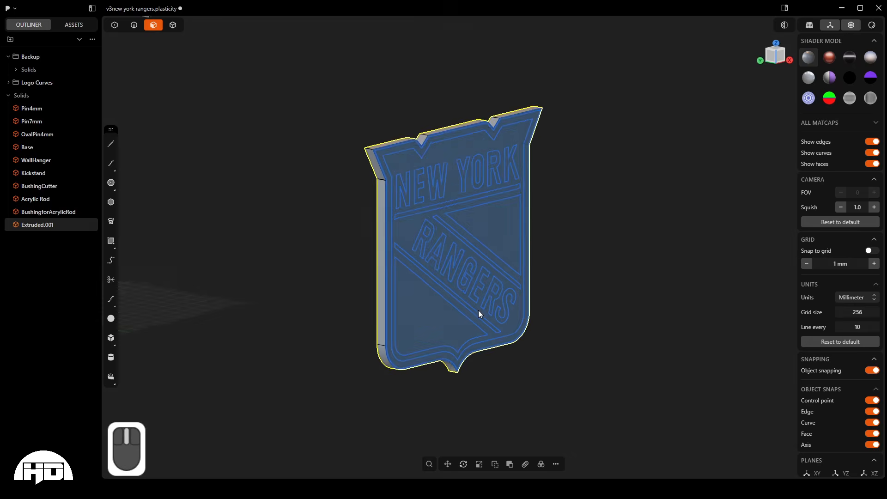
scroll(431, 381, "up", 3)
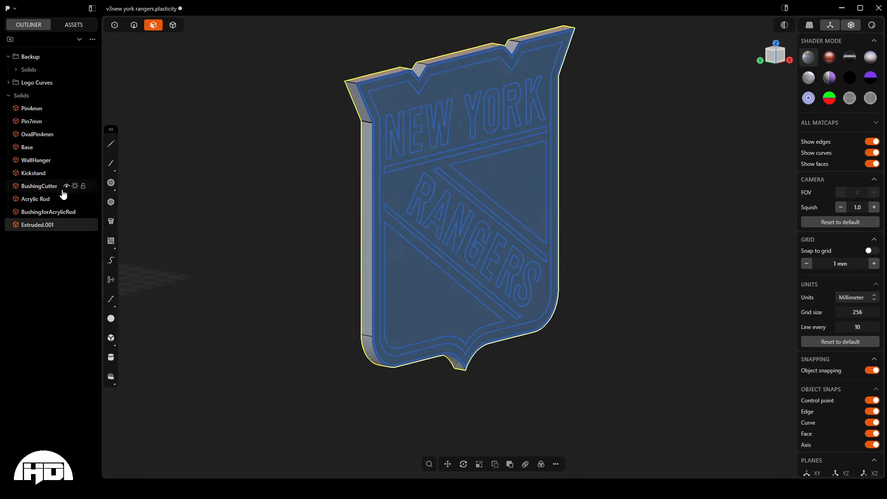
- Assign a white material color to the extruded shield body
left_click(33, 229)
key("m")
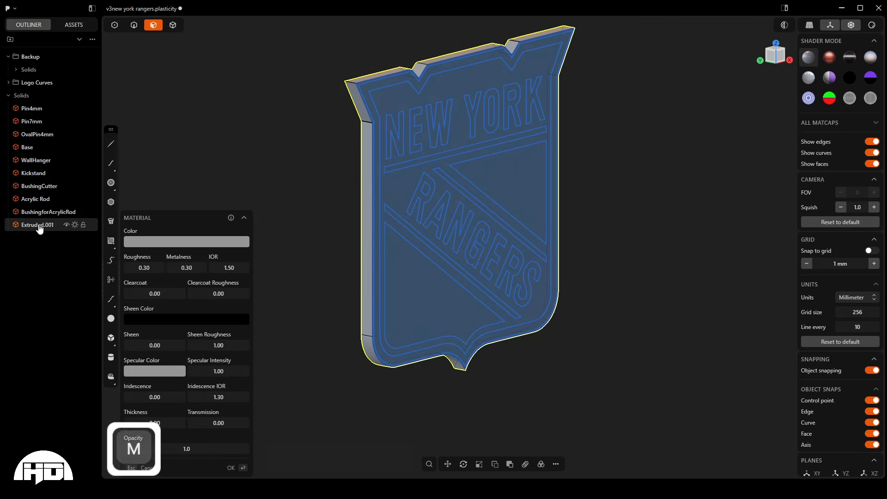
left_click(179, 242)
left_click_drag(128, 279, 106, 234)
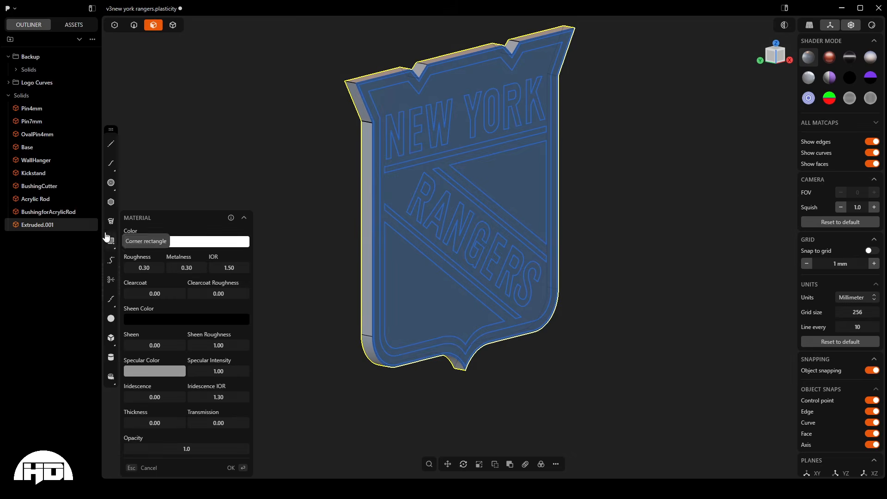
key("Return")
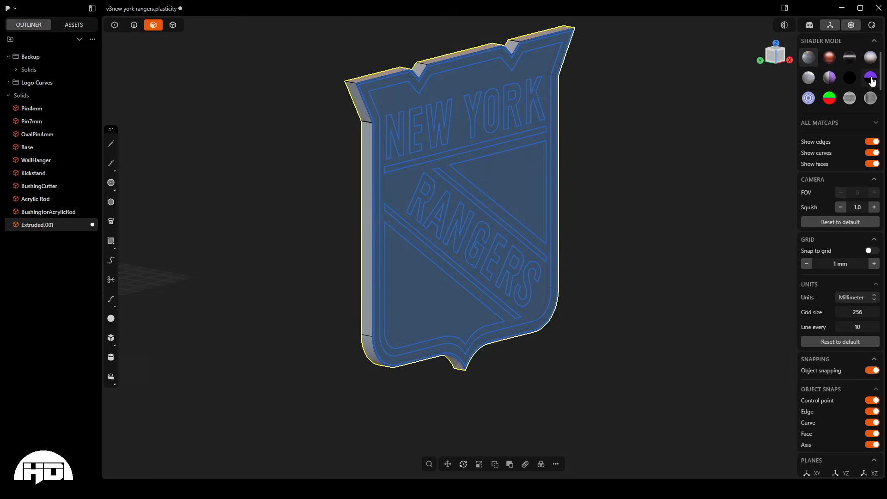
- Switch the viewport to the purple half-sphere shader mode, deselect the shield body and check its appearance
left_click(872, 85)
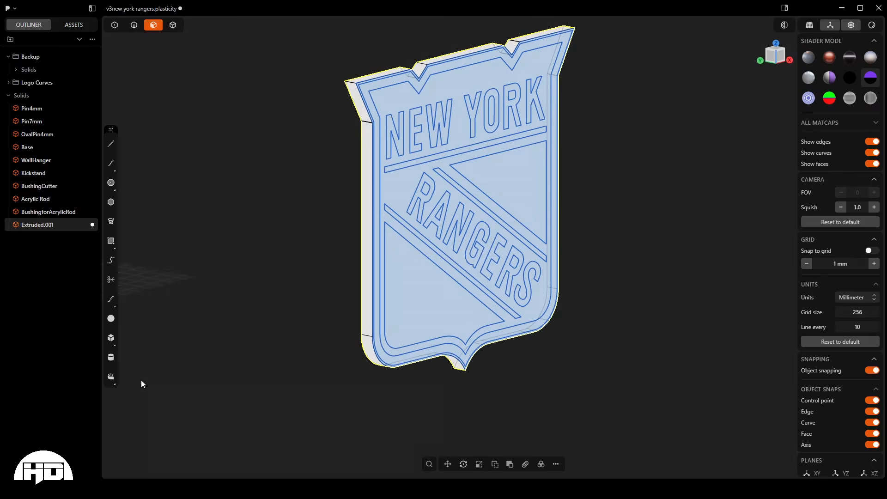
left_click(275, 459)
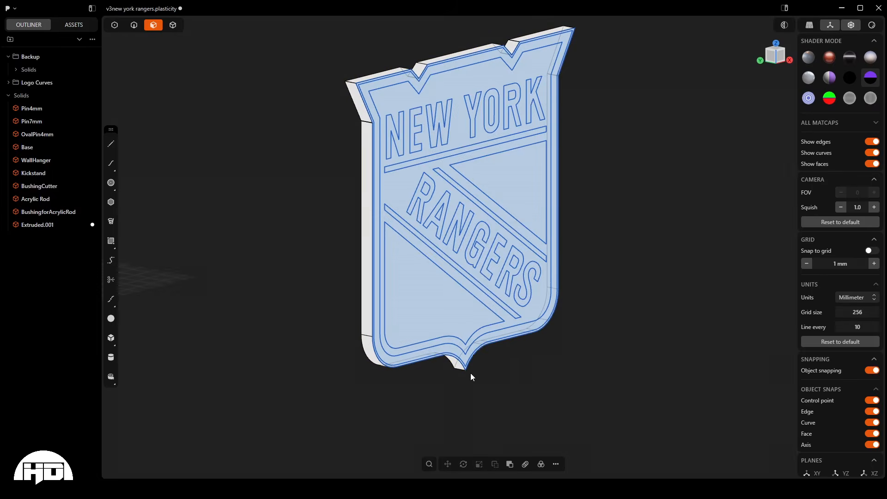
scroll(539, 49, "up", 5)
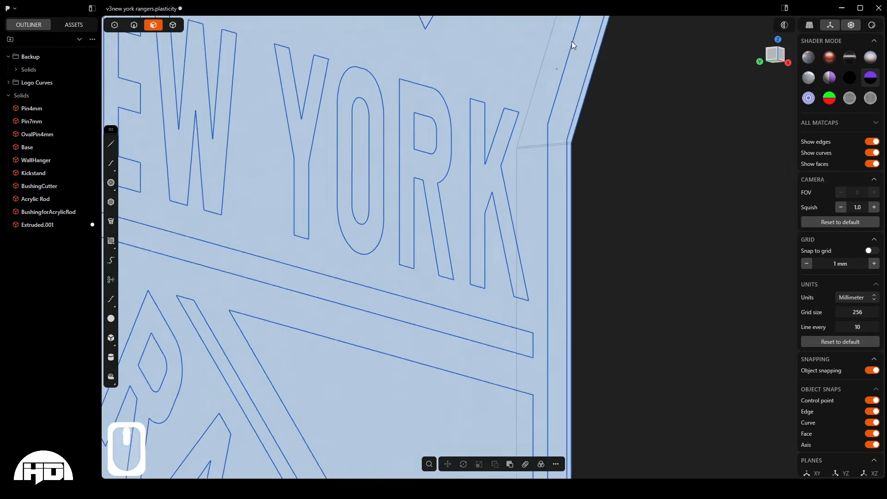
scroll(550, 34, "down", 8)
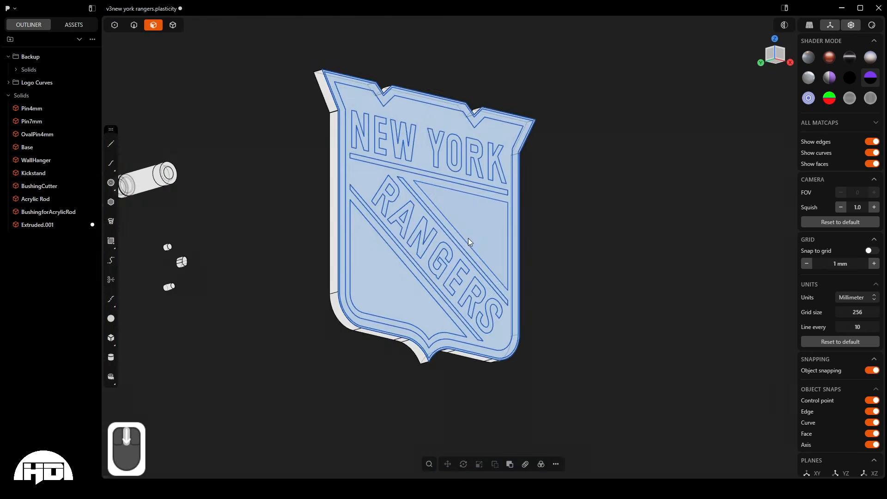
middle_click_drag(468, 238, 399, 394)
scroll(381, 121, "up", 3)
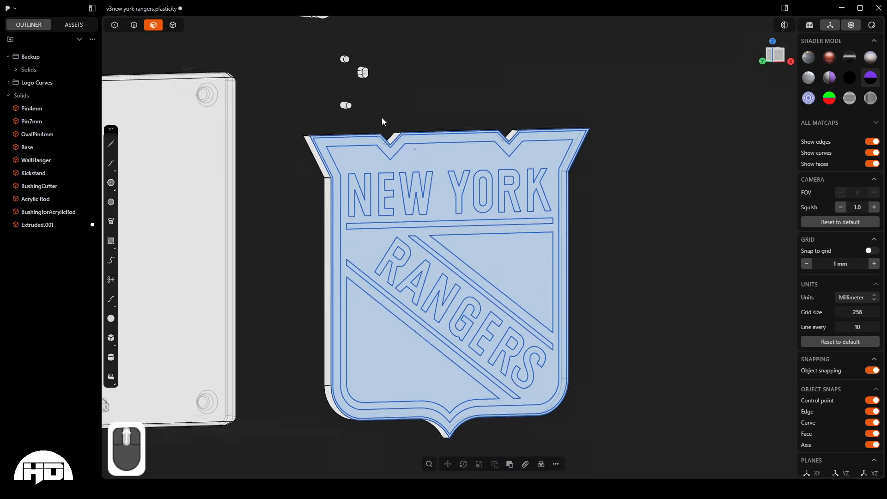
middle_click_drag(382, 121, 408, 140)
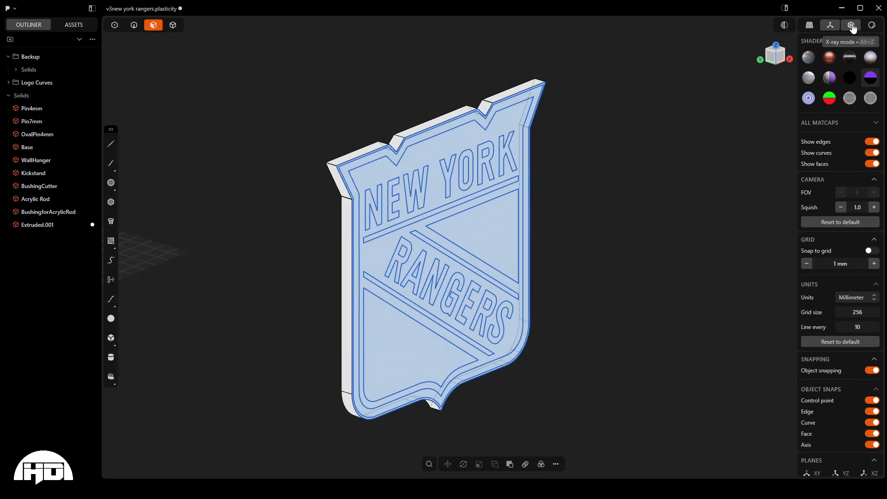
- Turn off X-ray mode so hidden edges of the shield and base are not displayed
left_click(852, 25)
middle_click_drag(439, 298, 440, 267)
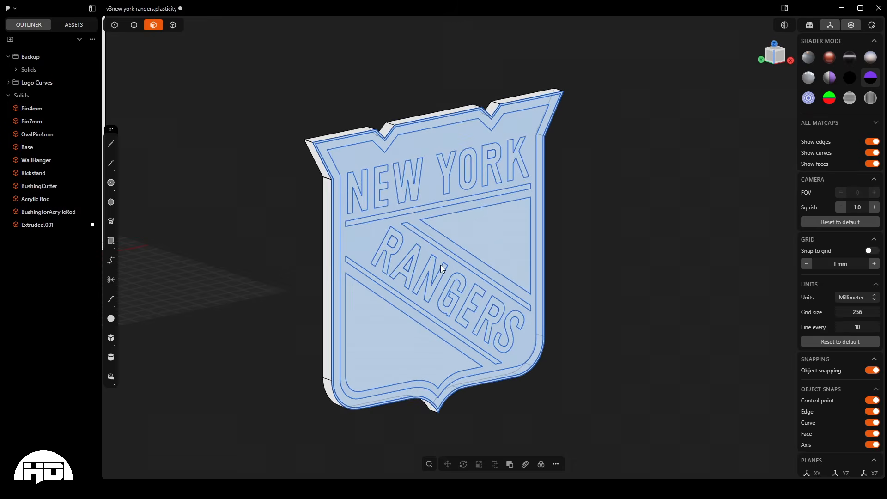
scroll(562, 74, "up", 5)
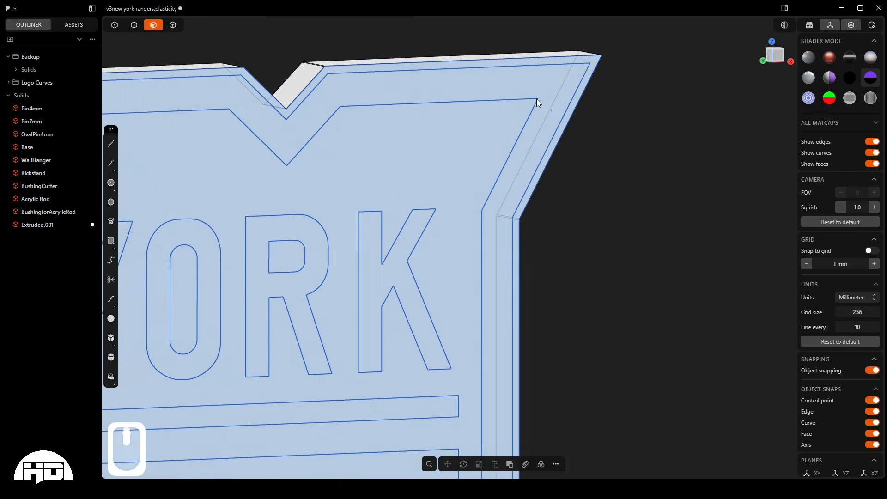
scroll(542, 100, "down", 10)
middle_click_drag(541, 107, 539, 138)
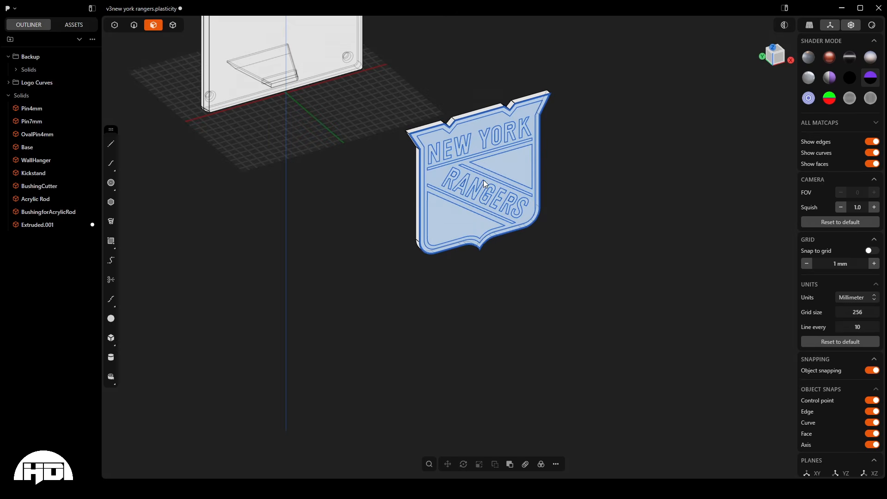
key("alt+z")
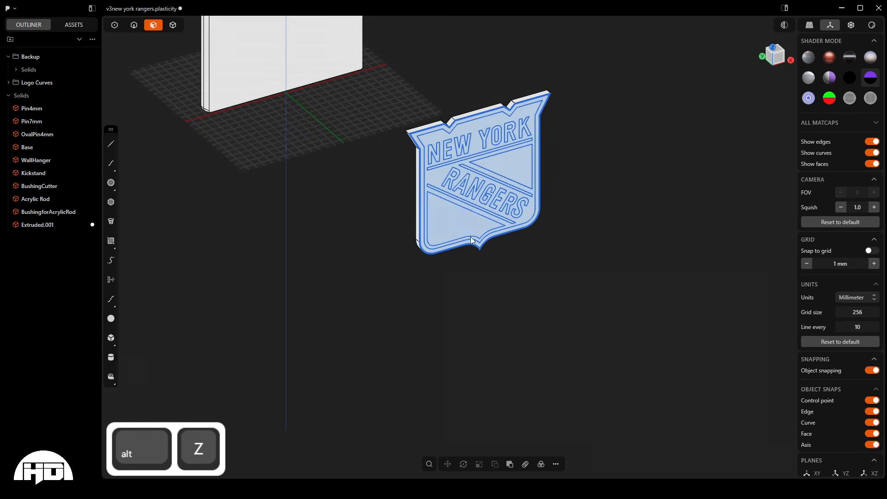
- Start an Extrude on the shield's inner background region surrounding the lettering and stripes
scroll(484, 184, "down", 3)
mouse_move(321, 79)
middle_mouse_down()
mouse_move(407, 40)
mouse_move(312, 65)
middle_mouse_up()
middle_click_drag(489, 187, 682, 26)
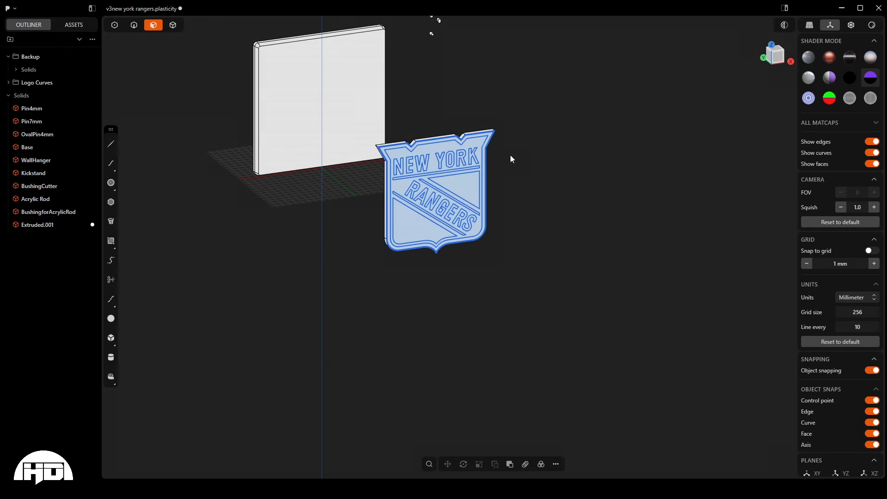
middle_click_drag(511, 154, 448, 163)
scroll(387, 127, "up", 5)
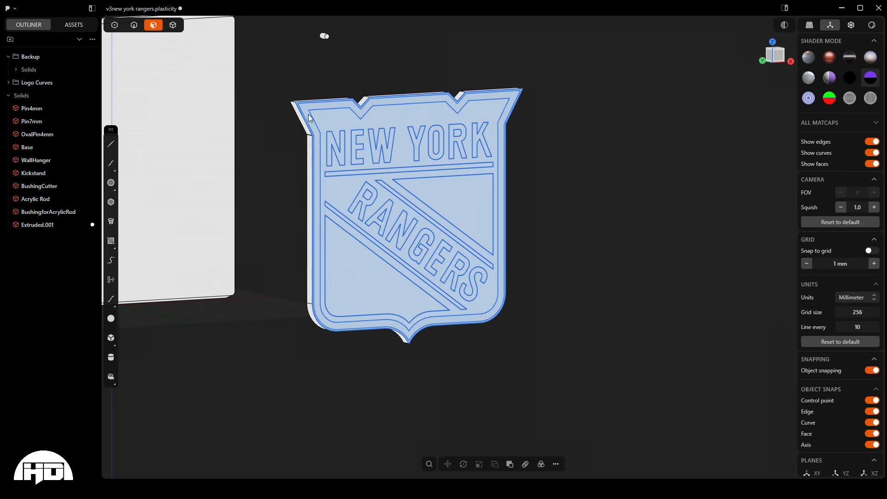
key("e")
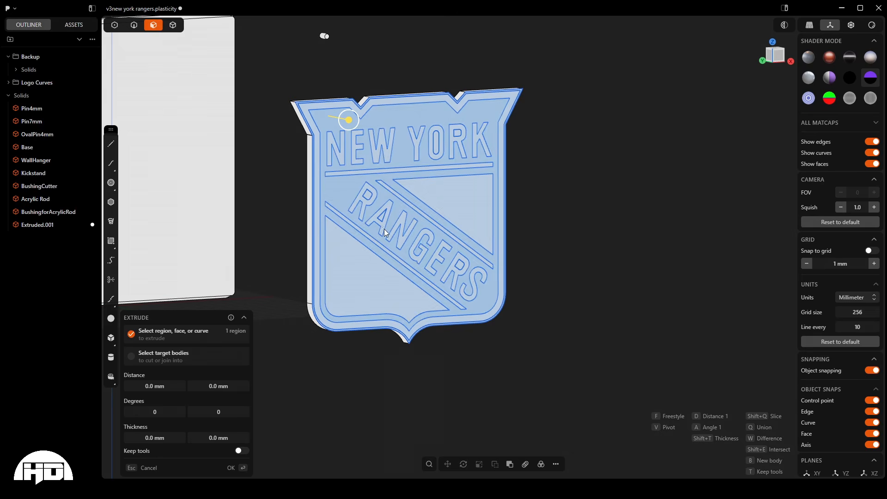
scroll(346, 210, "up", 5)
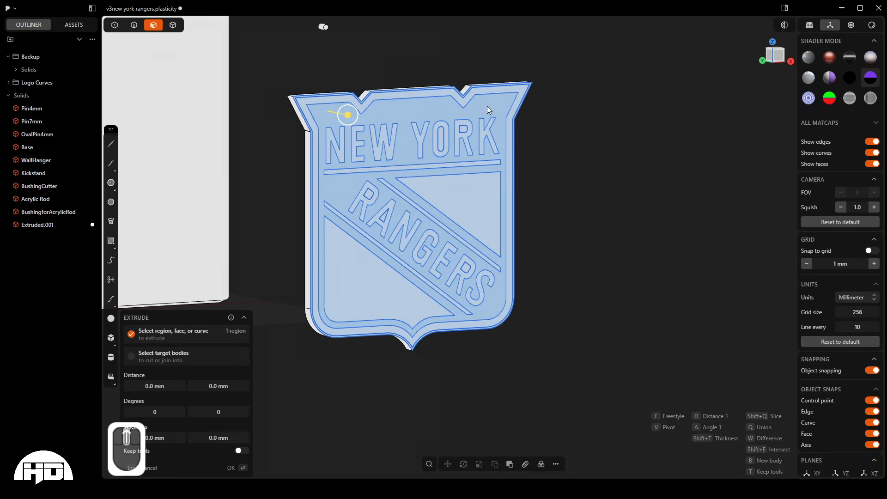
scroll(504, 116, "down", 5)
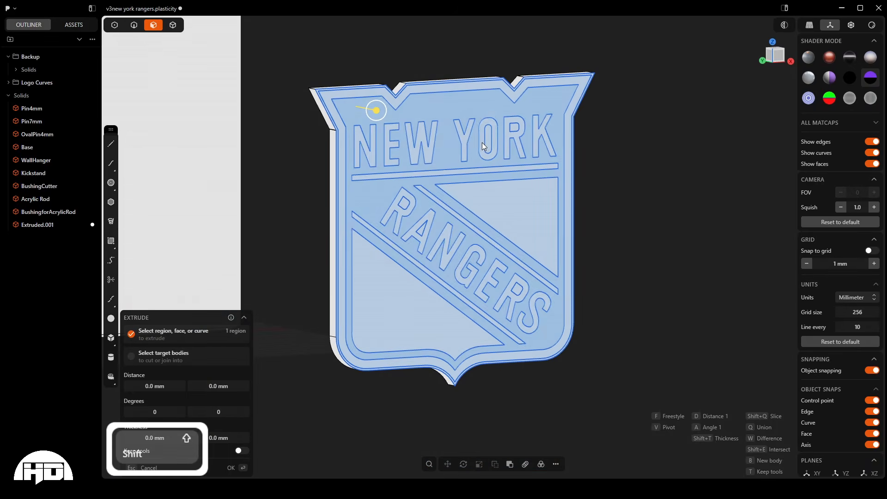
- Add the inner openings of the O and R in YORK to the extrusion, leaving the letter R itself out
left_click(489, 142, "shift")
left_click(512, 128, "shift")
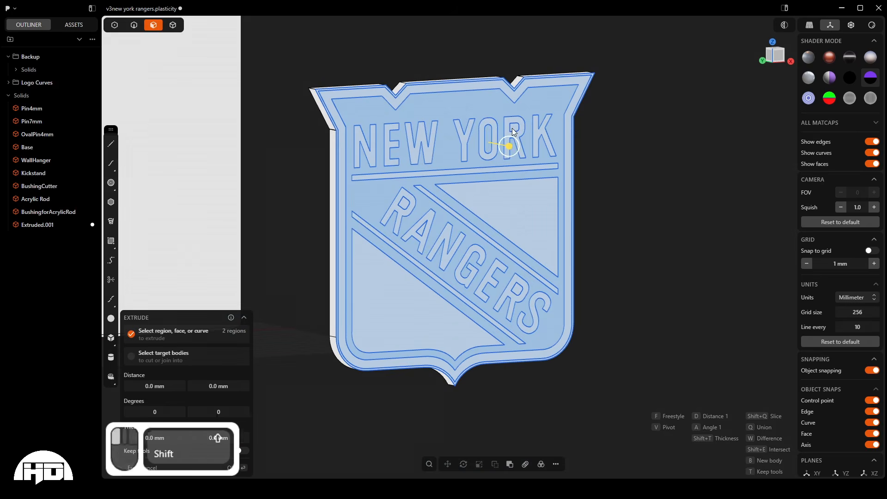
left_click(510, 139, "shift")
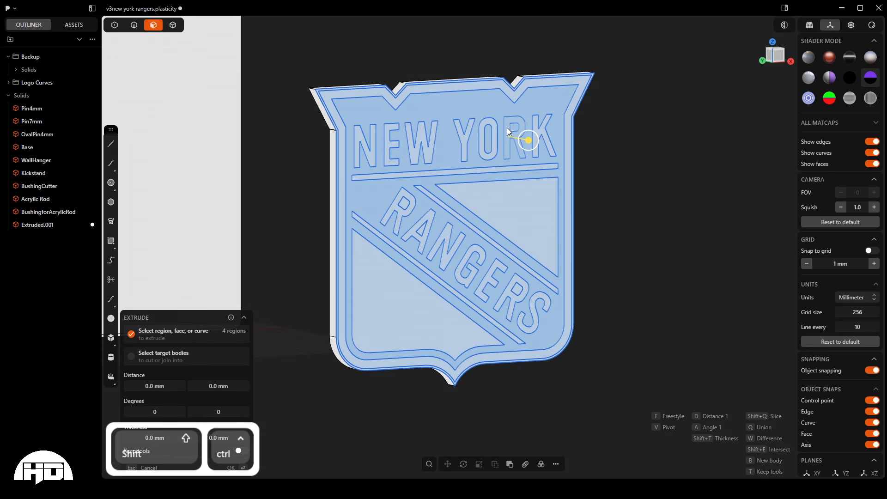
left_click(509, 130, "ctrl+shift")
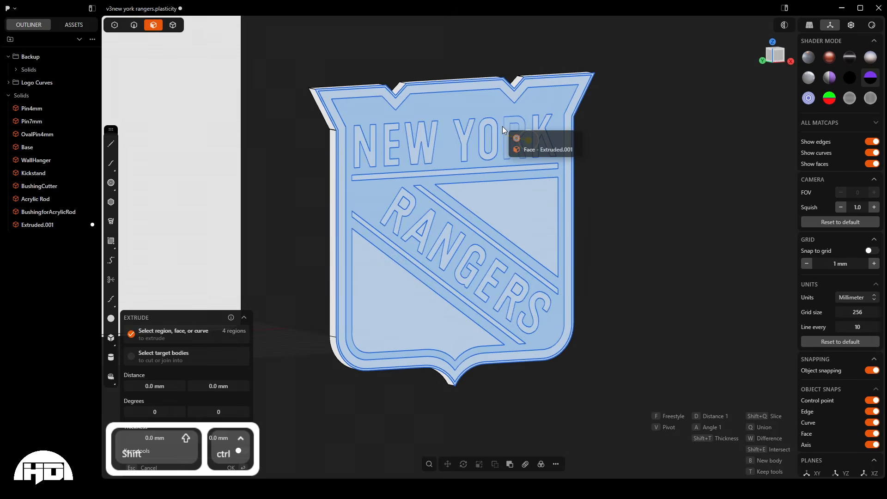
left_click(508, 125, "ctrl")
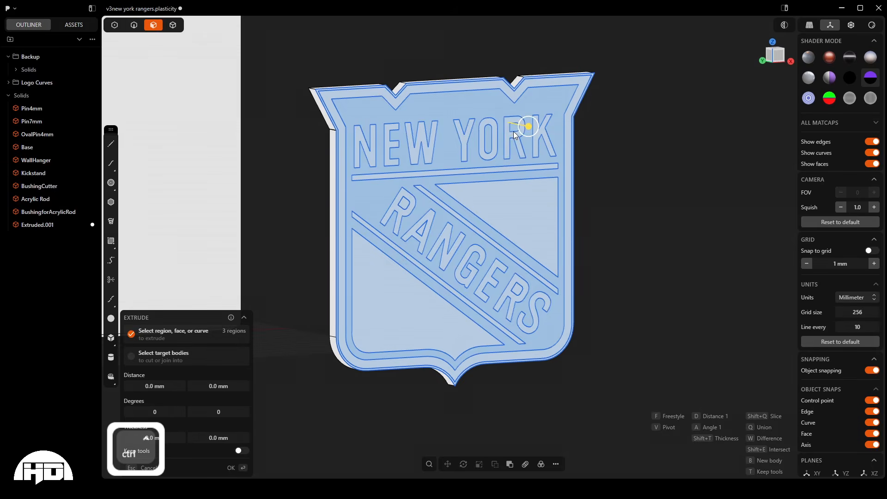
- Add the inner openings of both Rs and the A in RANGERS to the extrusion's regions
key("shift")
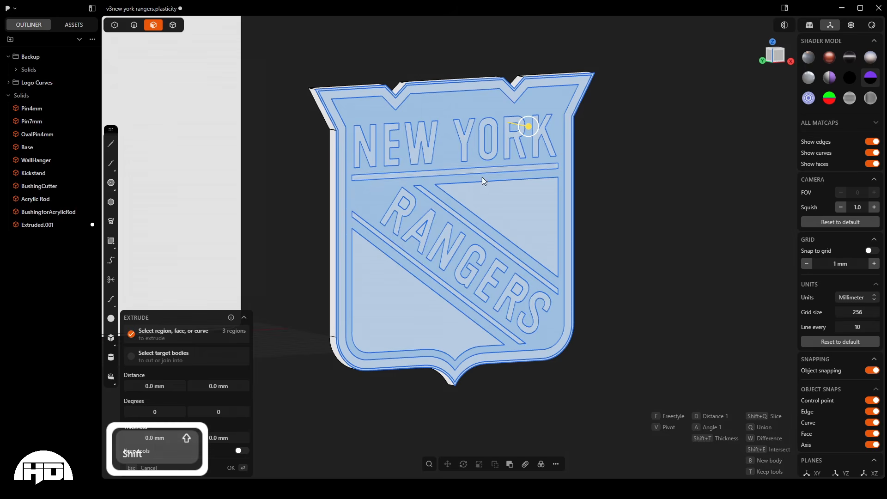
left_click(405, 204, "shift")
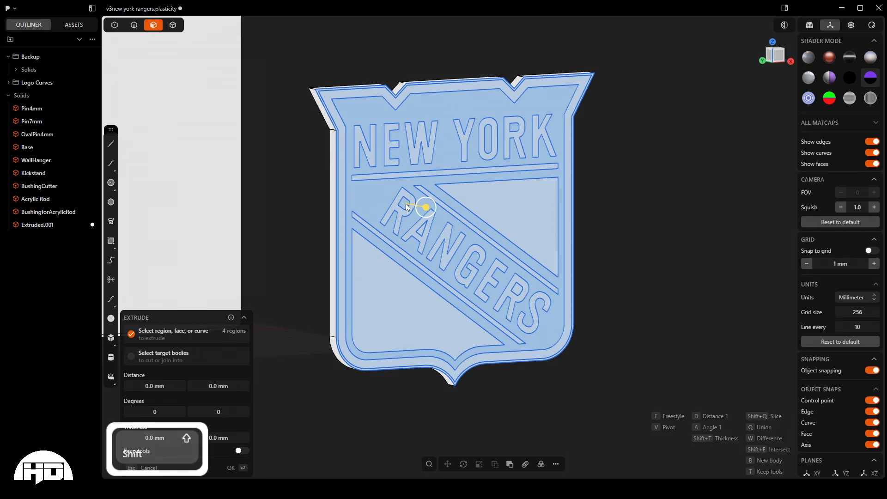
left_click(423, 230, "shift")
key("ctrl")
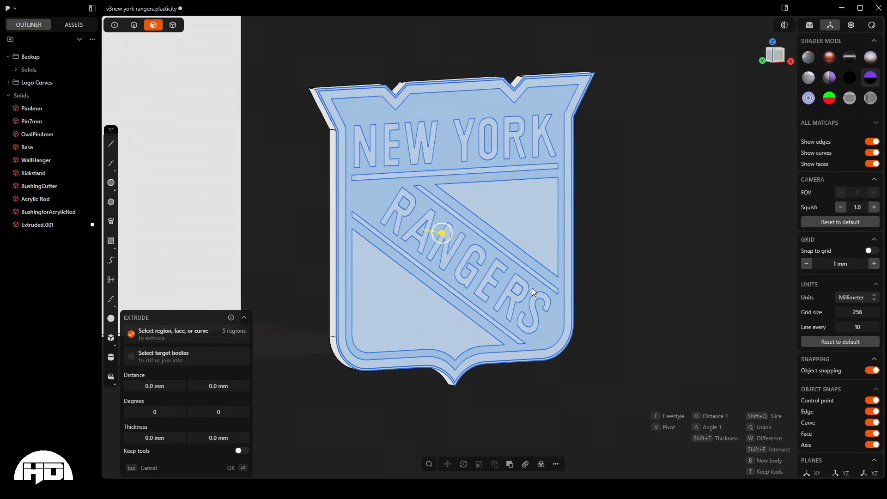
scroll(508, 298, "up", 5)
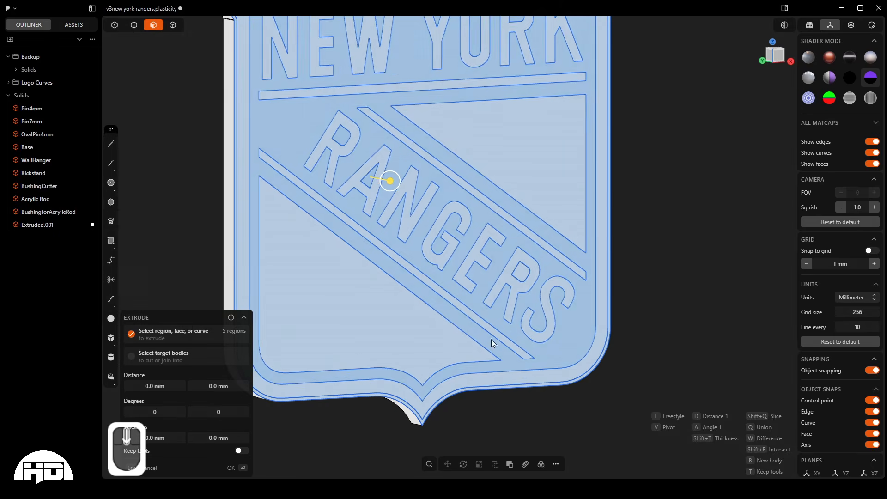
scroll(483, 434, "down", 4)
scroll(446, 348, "up", 2)
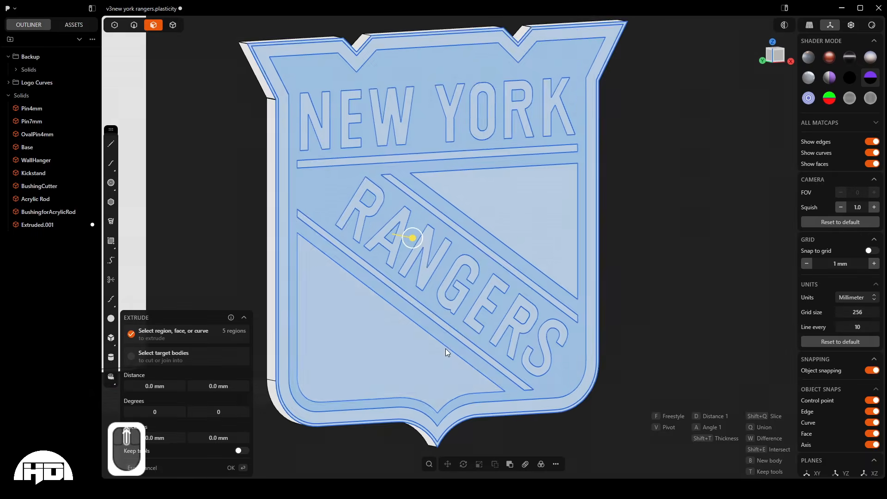
scroll(445, 351, "up", 1)
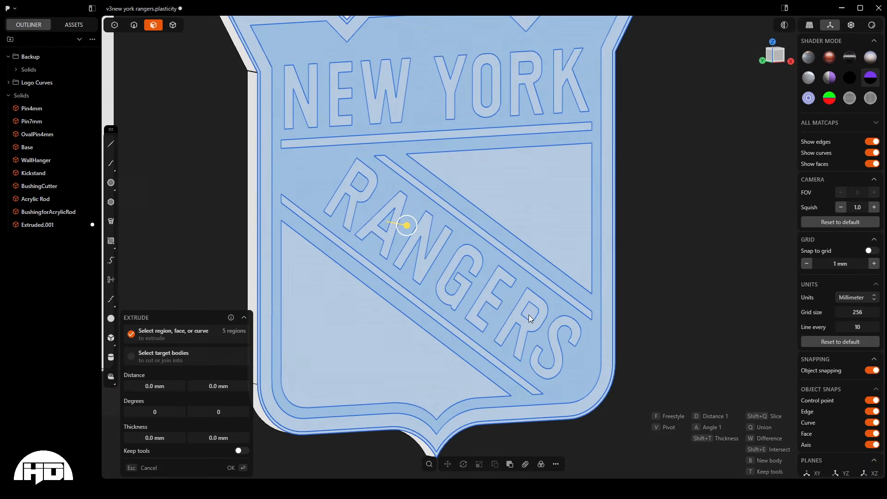
key("shift")
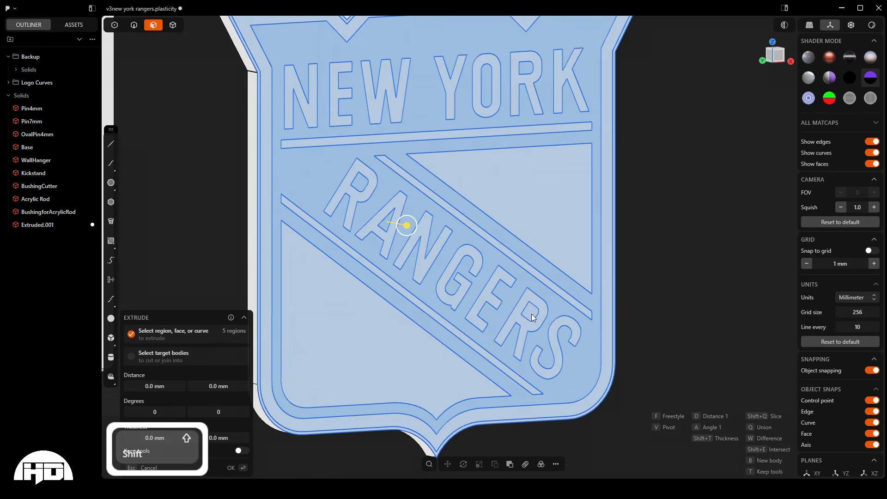
left_click(532, 315, "shift")
scroll(487, 392, "down", 2)
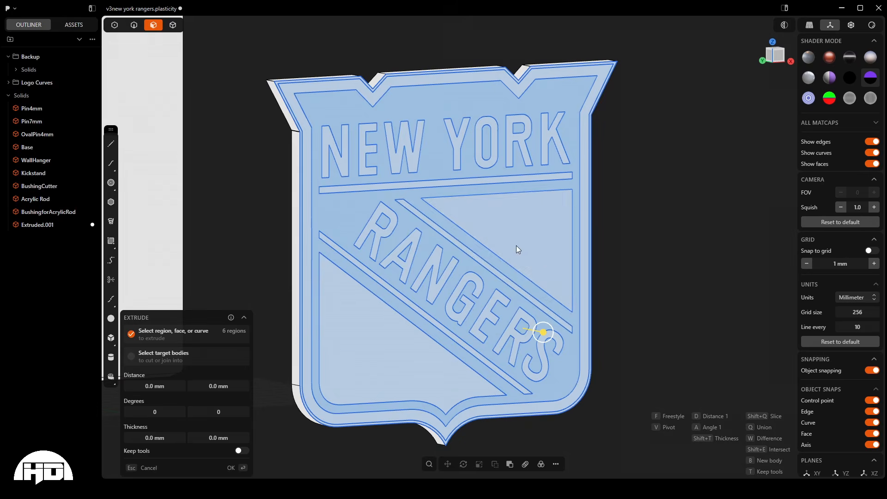
- Extrude the selected background regions and letter openings 2 mm outward from the shield face
left_click_drag(534, 336, 549, 336)
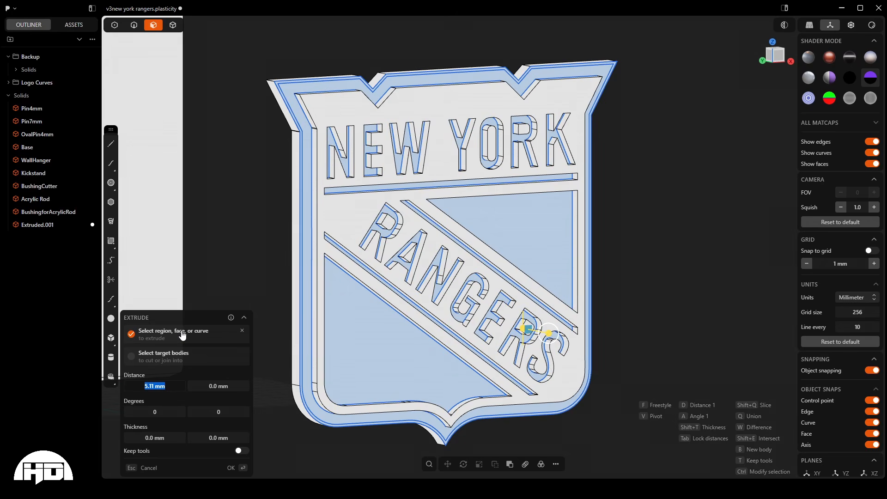
type("2")
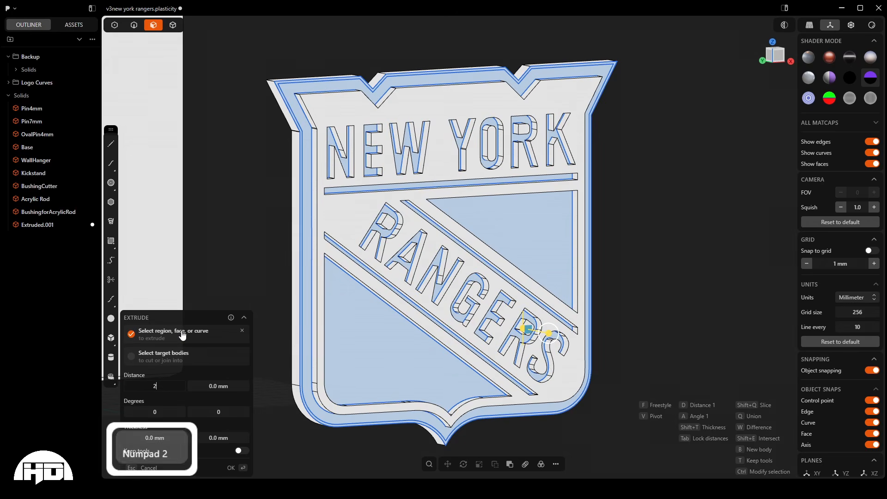
key("Return")
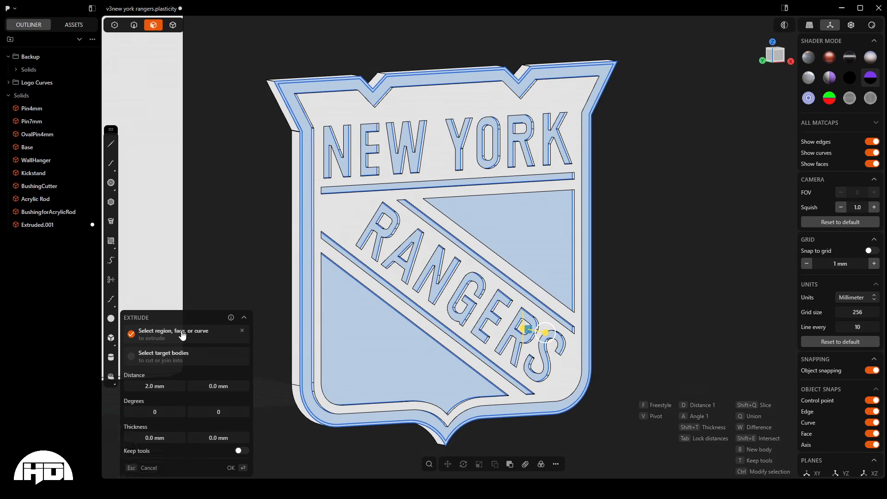
key("Return")
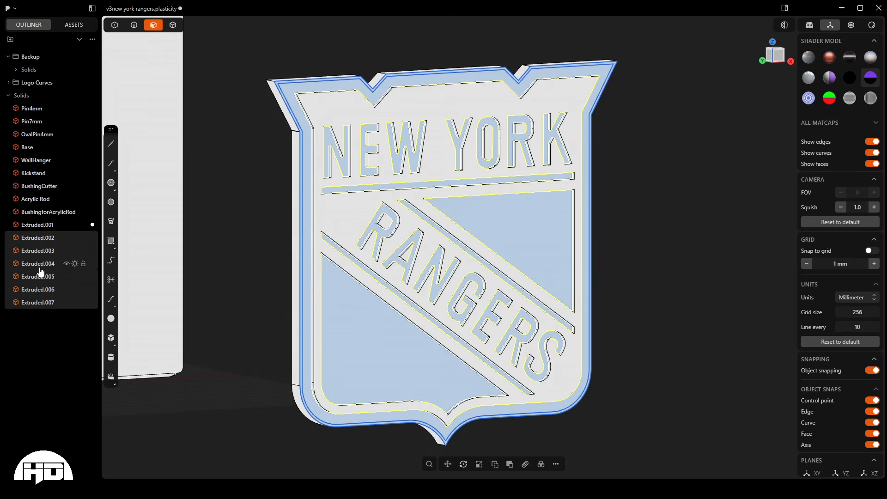
- Group the newly extruded background solids and assign the group a dark blue material
key("ctrl")
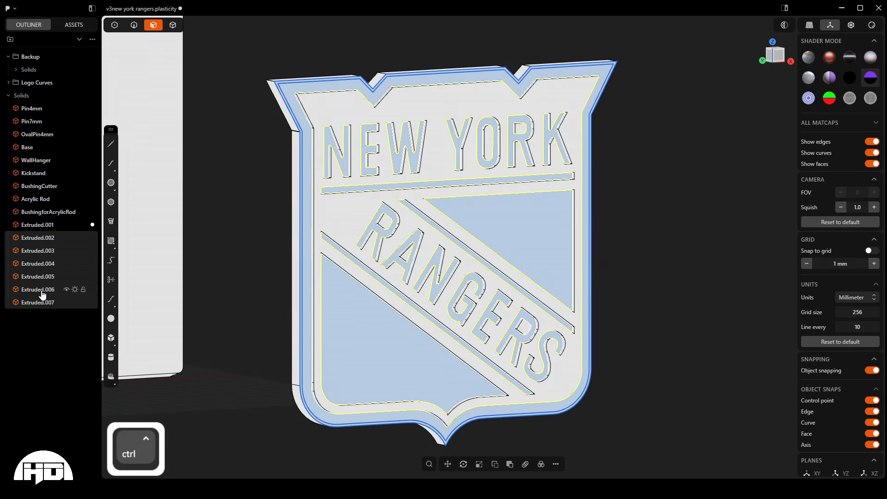
key("ctrl+g")
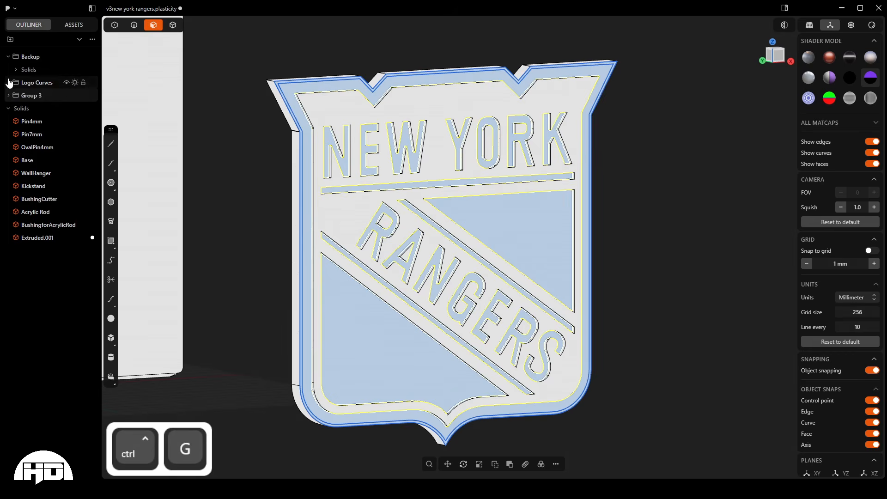
left_click(42, 99)
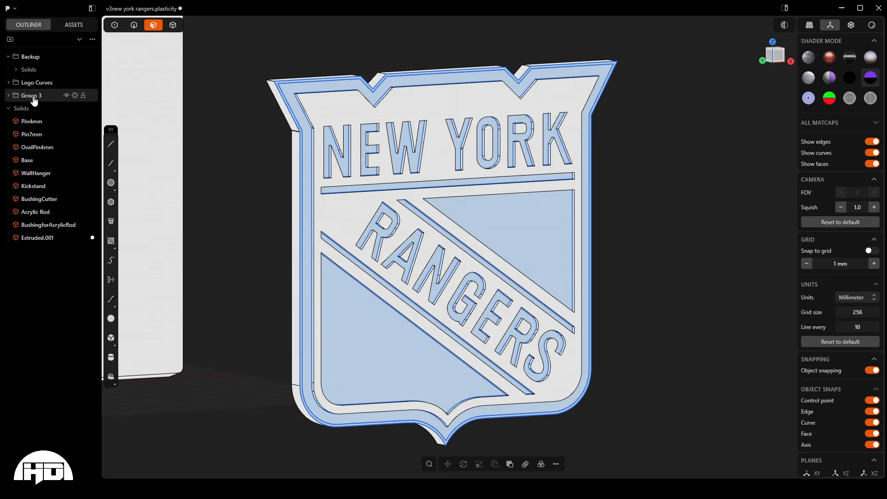
key("m")
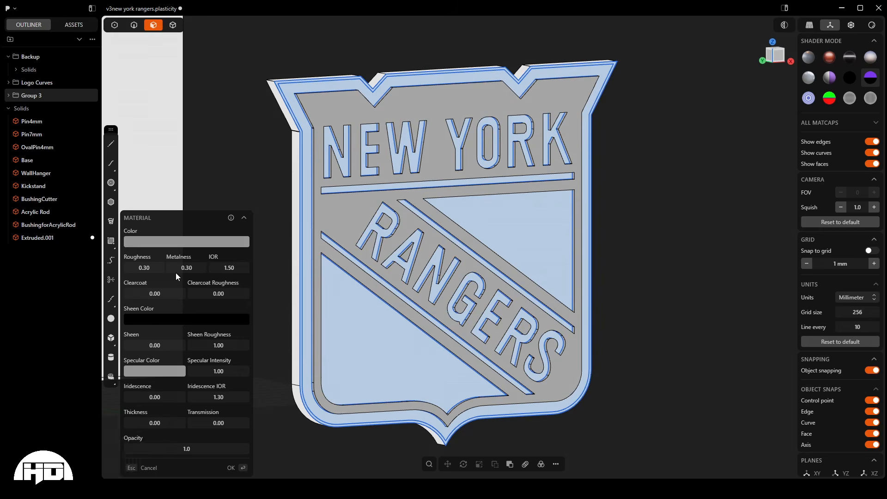
left_click_drag(175, 273, 217, 270)
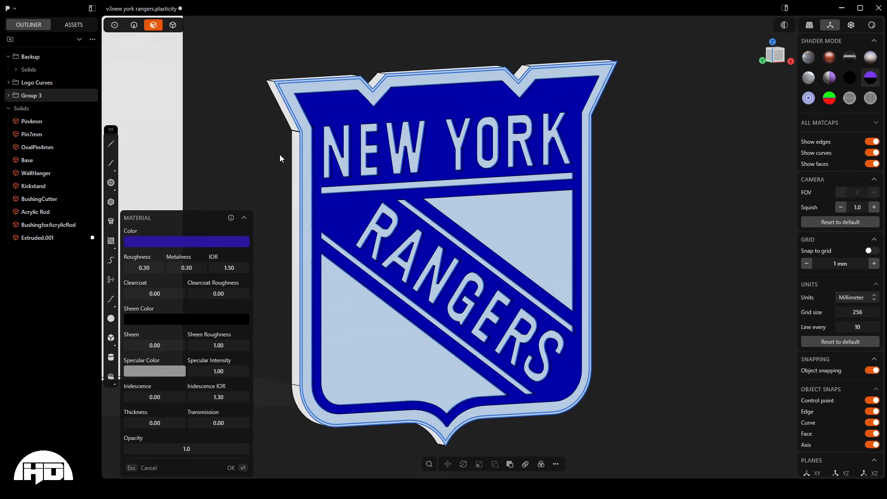
left_click(266, 141)
middle_click_drag(247, 155, 321, 246)
scroll(406, 260, "down", 4)
scroll(432, 357, "up", 6)
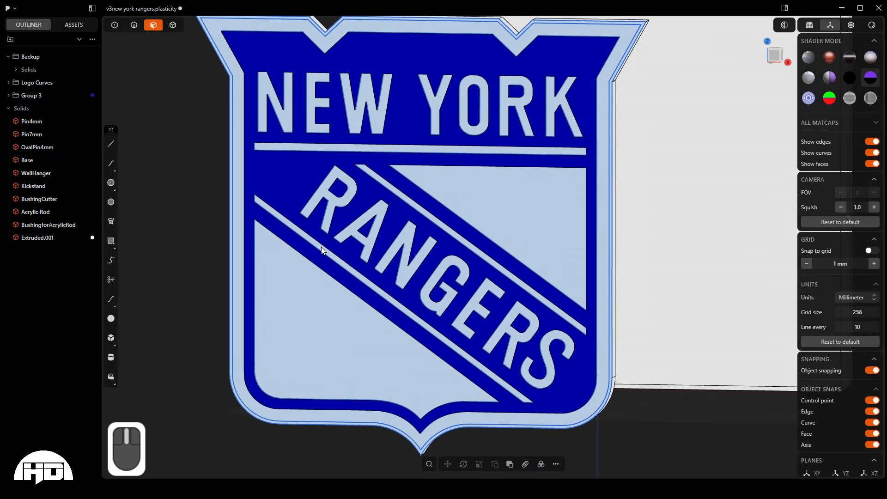
- Select all the solids contained in Group 3
right_click(37, 95)
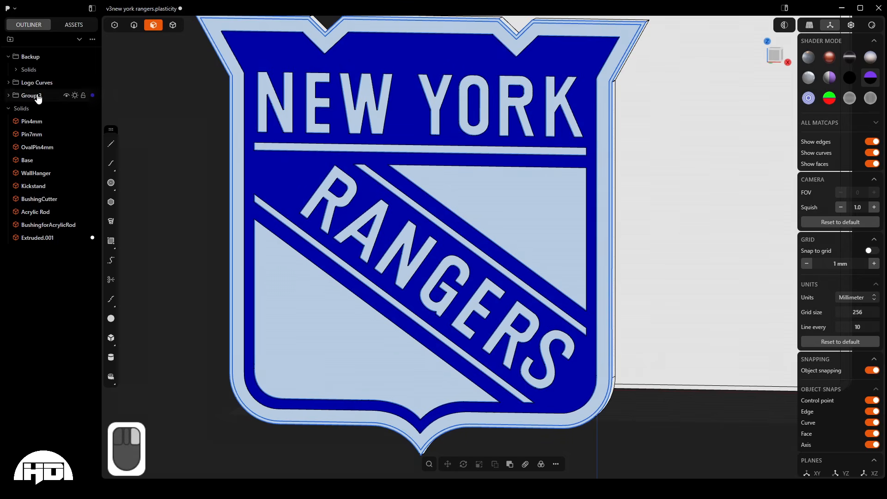
left_click(32, 123)
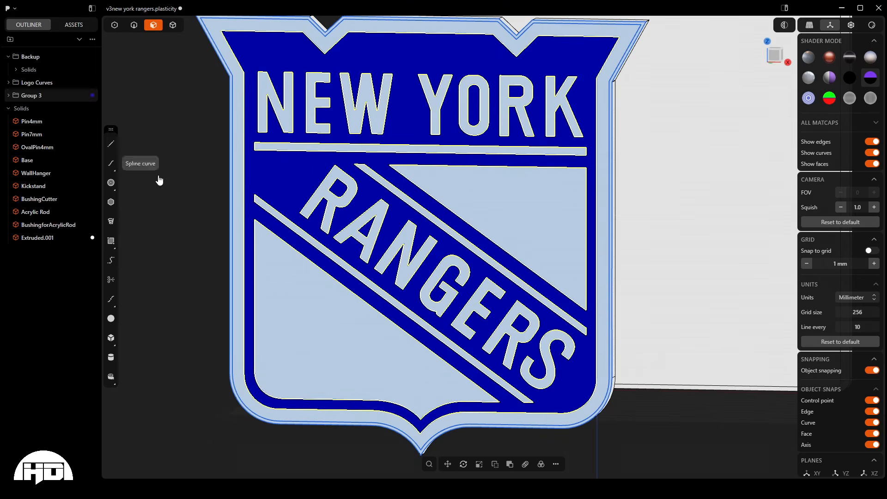
middle_click_drag(158, 180, 292, 362)
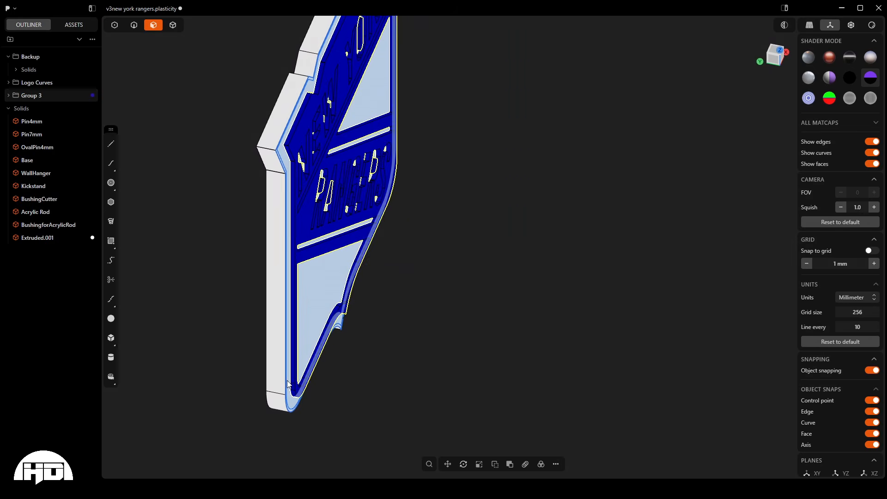
key("g")
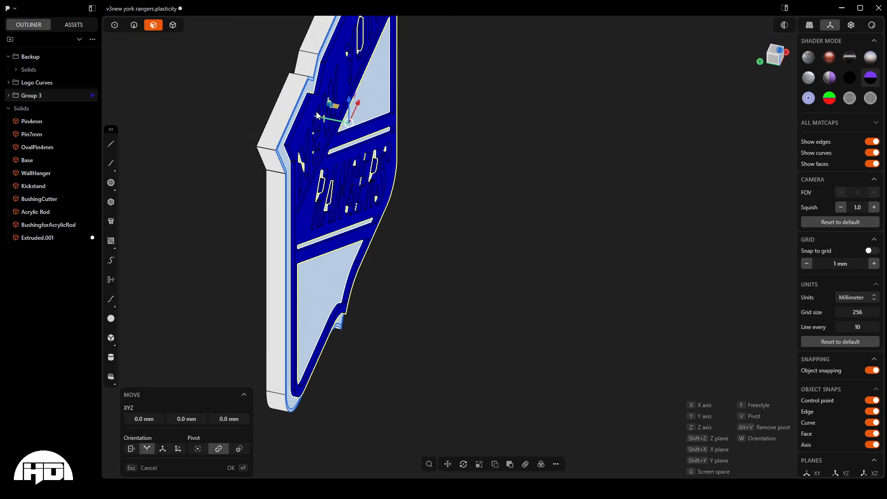
left_click_drag(320, 119, 335, 119)
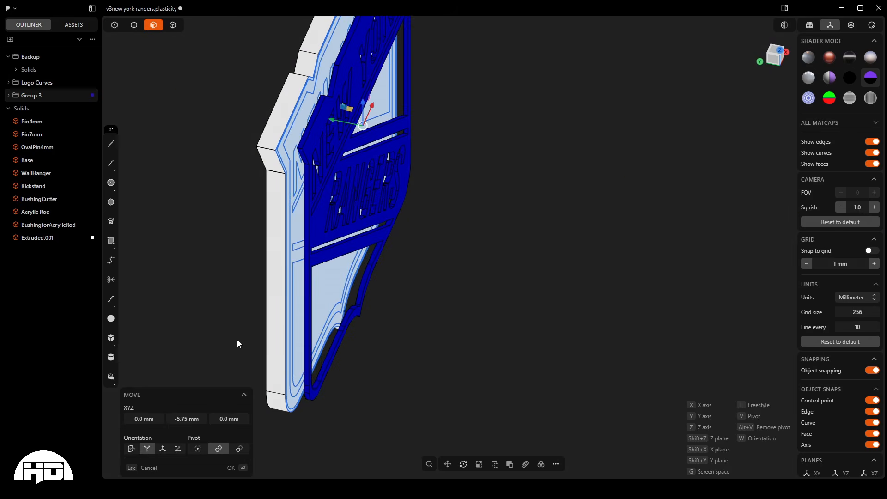
left_click(189, 421)
mouse_move(332, 124)
left_mouse_down()
mouse_move(301, 118)
mouse_move(343, 132)
left_mouse_up()
key("Escape")
key("g")
key("Escape")
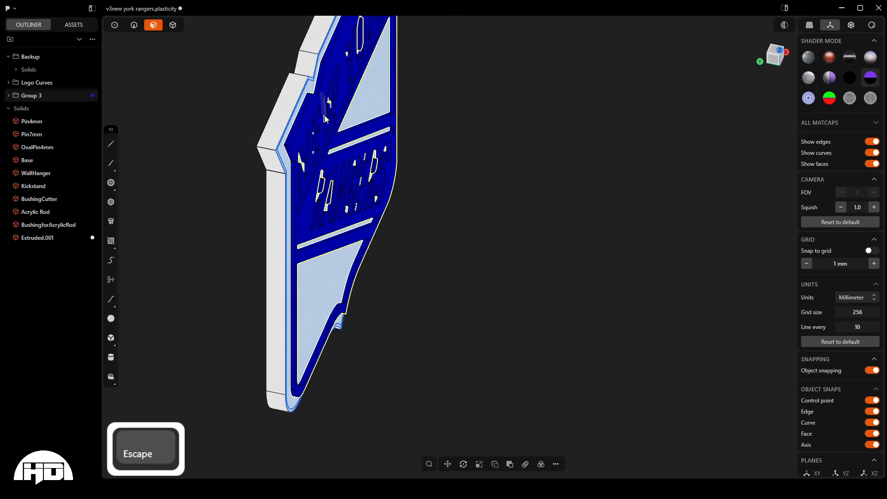
- Move the blue background group -3 mm along the Y axis, away from the shield face
key("g")
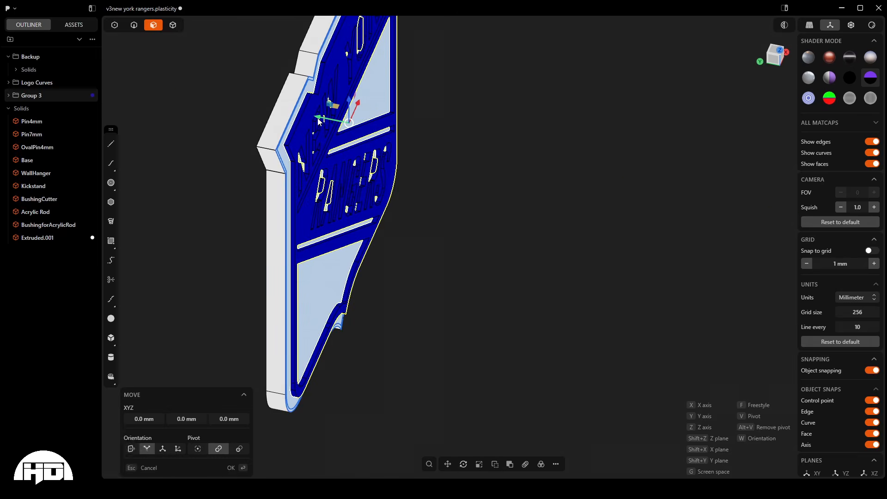
left_click_drag(319, 123, 326, 129)
key("Tab")
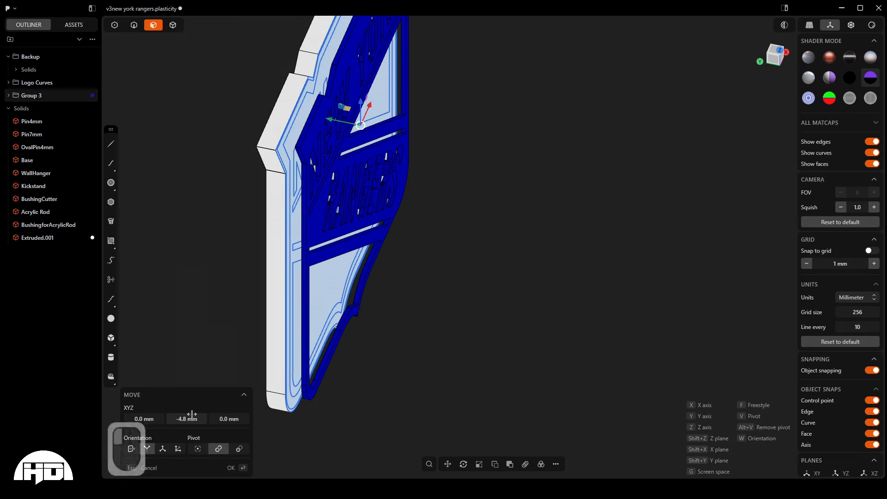
type("-3")
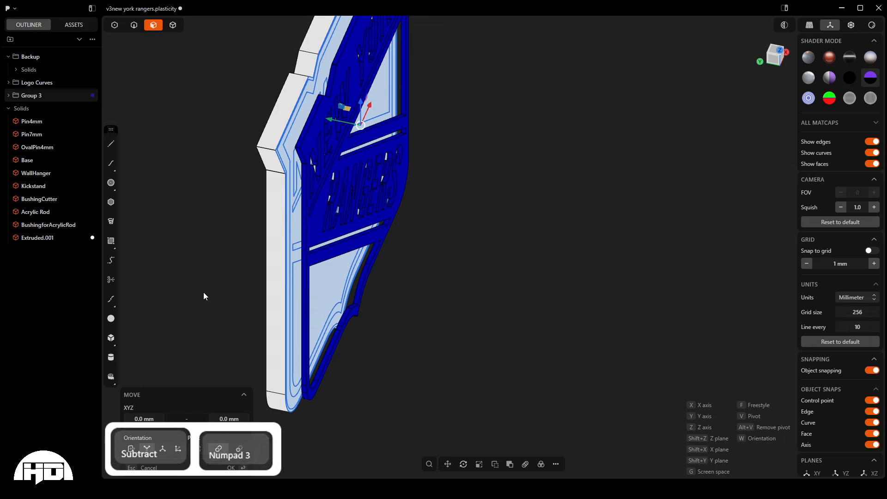
key("Return")
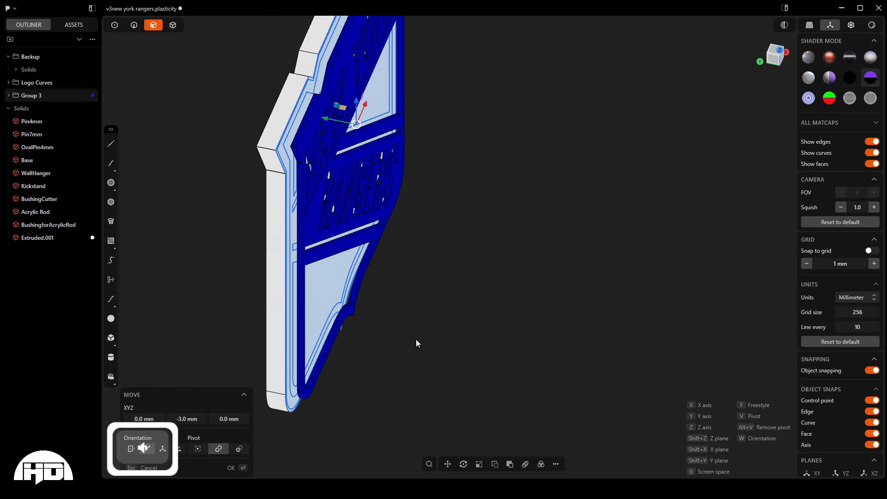
middle_click_drag(367, 387, 364, 306)
scroll(311, 189, "up", 2)
mouse_move(311, 190)
middle_mouse_down()
mouse_move(286, 185)
mouse_move(305, 187)
middle_mouse_up()
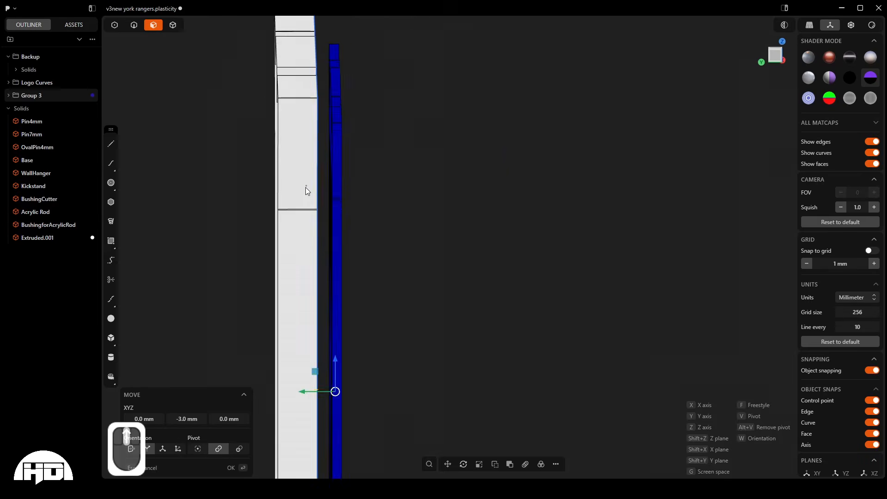
middle_click_drag(320, 148, 298, 146)
scroll(387, 320, "down", 10)
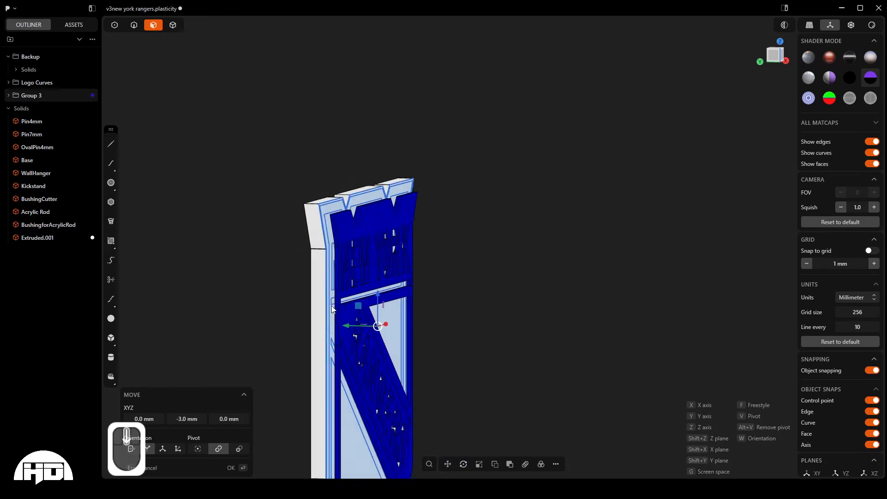
key("Return")
- Inspect the gap between the offset blue layer and the shield from the side and the front
scroll(389, 318, "down", 5)
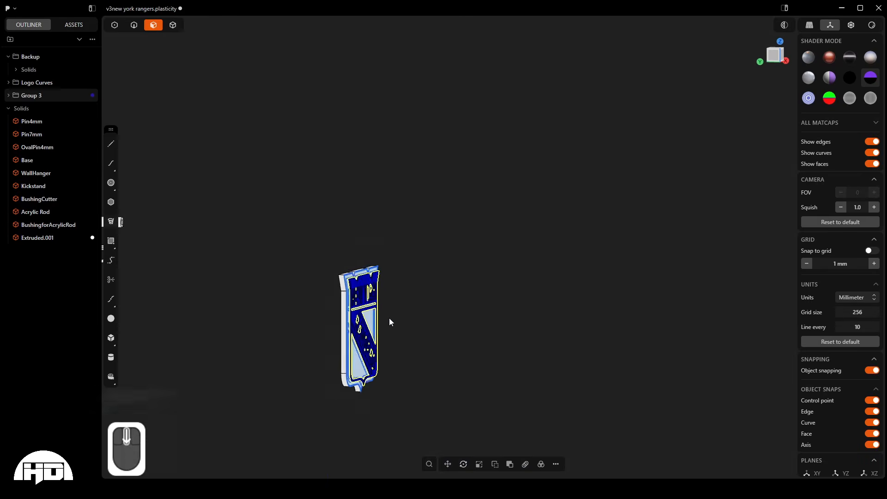
scroll(173, 267, "up", 2)
scroll(175, 267, "up", 6)
mouse_move(198, 269)
middle_mouse_down()
mouse_move(220, 273)
mouse_move(205, 275)
middle_mouse_up()
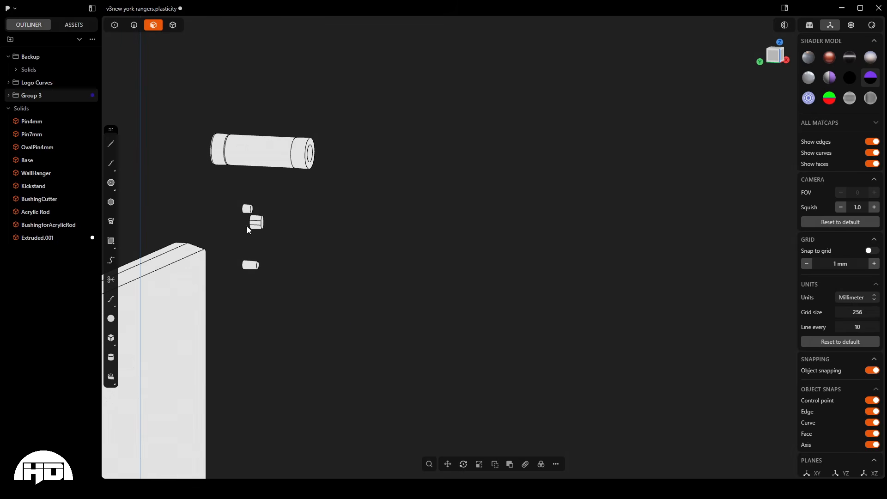
scroll(248, 269, "down", 6)
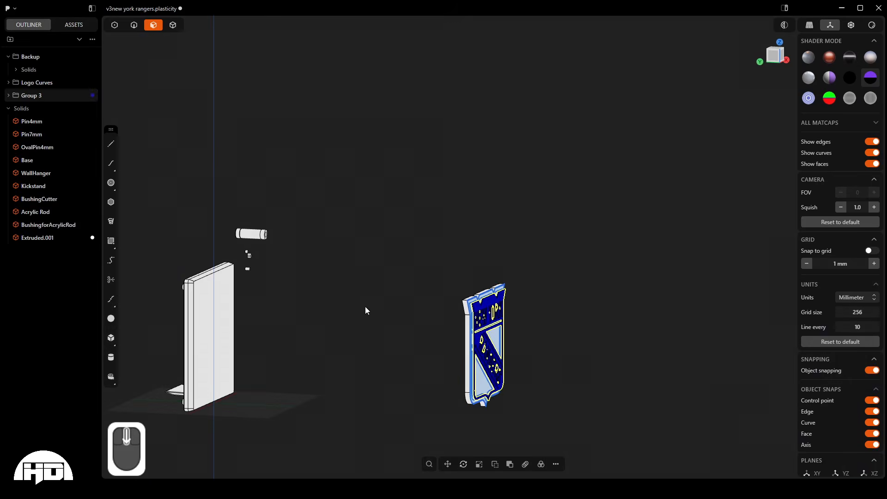
scroll(490, 365, "up", 10)
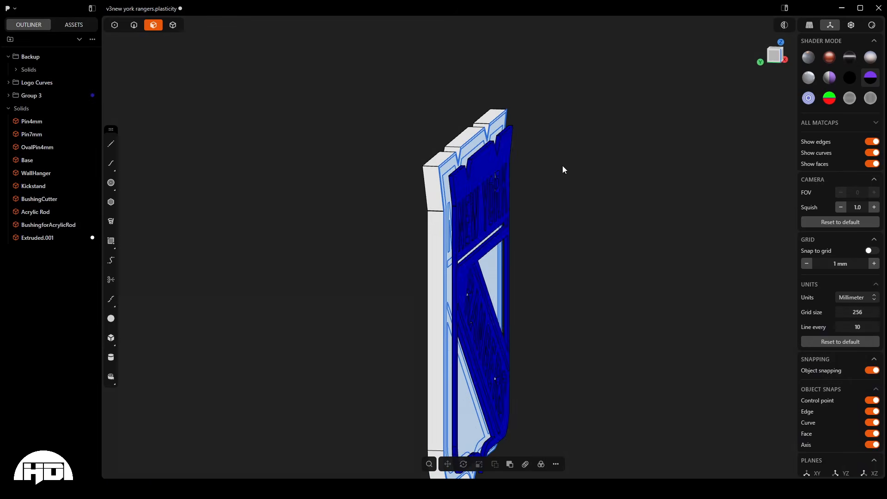
middle_click_drag(477, 206, 338, 269)
middle_click_drag(523, 138, 557, 150)
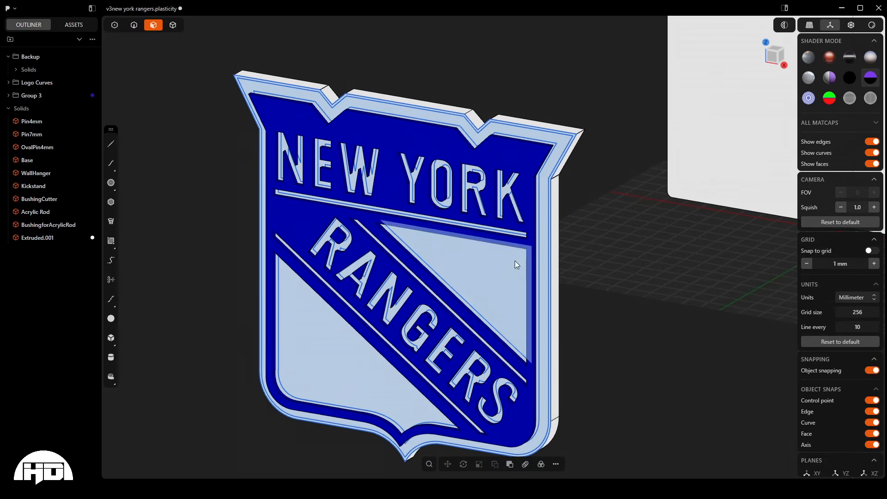
- Extrude the triangular region between the horizontal stripe and the RANGERS diagonal 2 mm outward from the shield
scroll(479, 276, "up", 3)
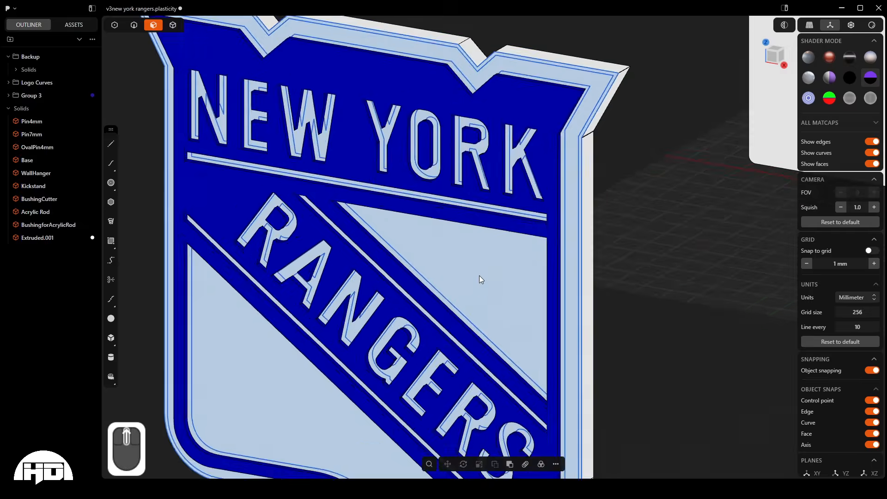
middle_click_drag(479, 276, 454, 292)
key("e")
scroll(376, 223, "up", 5)
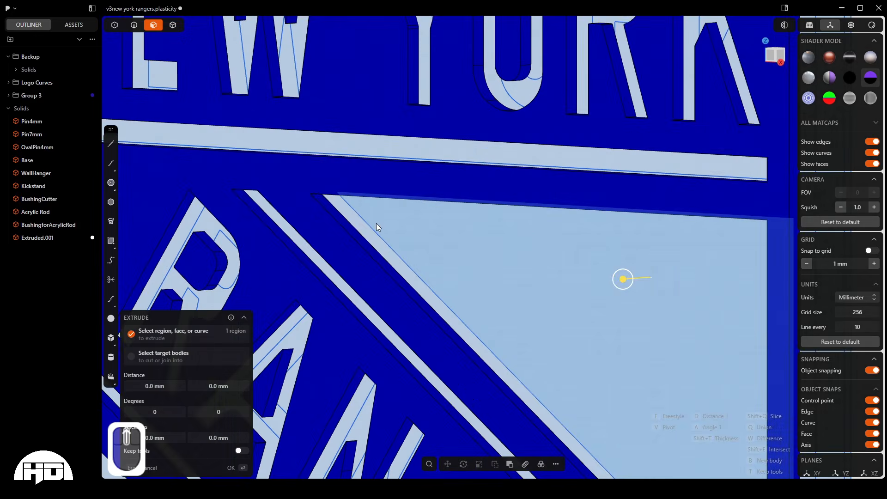
scroll(376, 213, "down", 5)
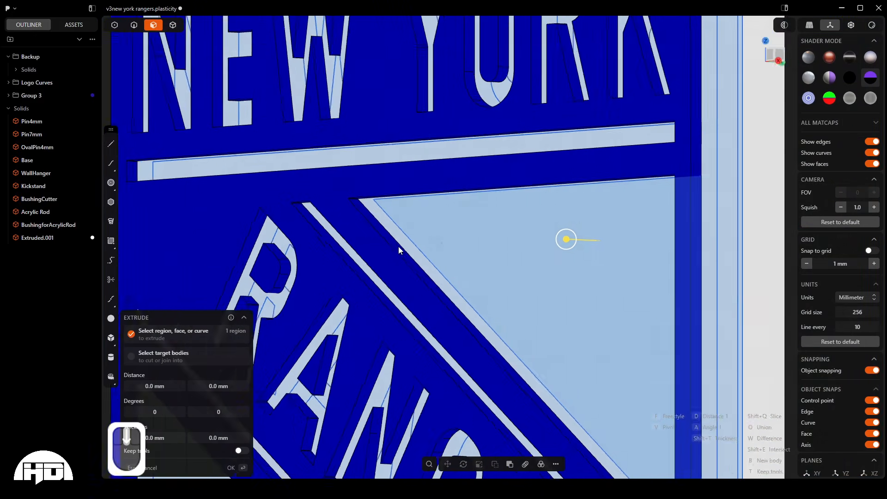
scroll(398, 250, "down", 2)
left_click_drag(534, 241, 528, 237)
scroll(456, 258, "down", 2)
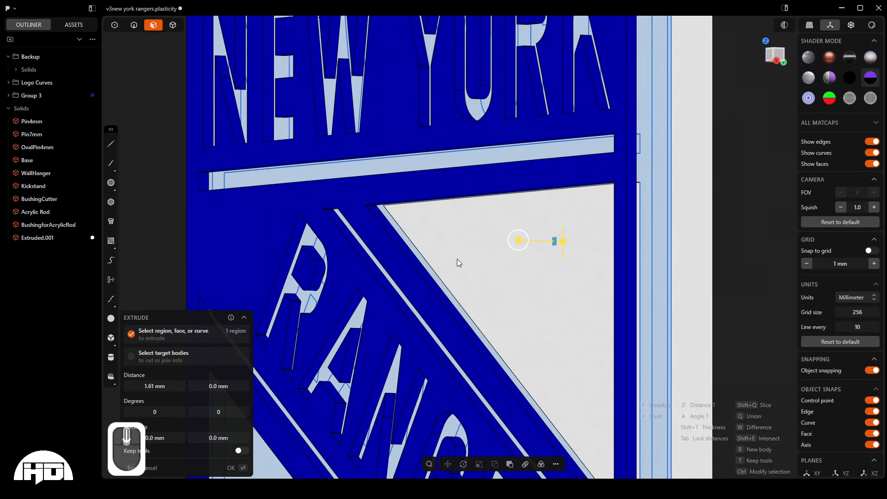
left_click(176, 381)
type("2")
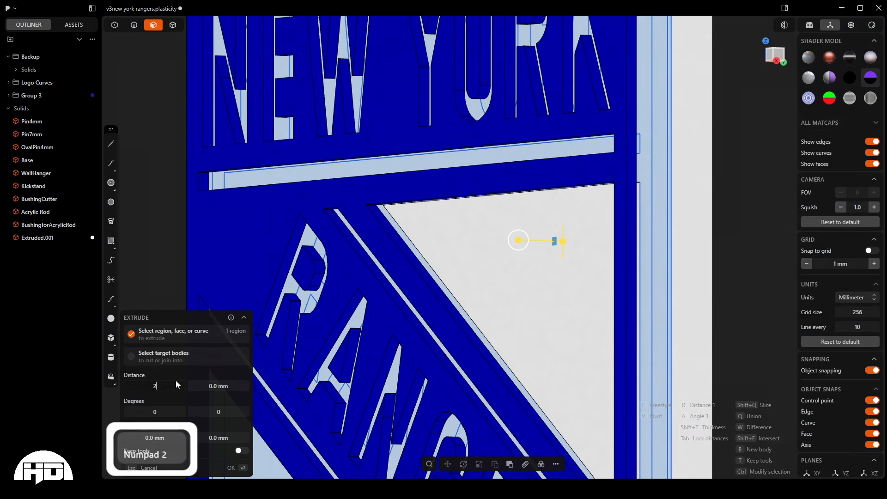
key("Return")
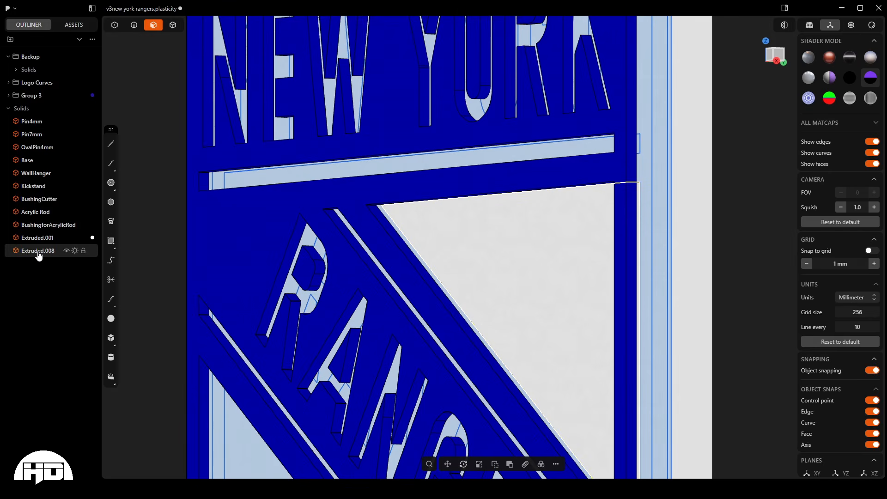
- Set the material colour of the extruded triangle solid to red
key("m")
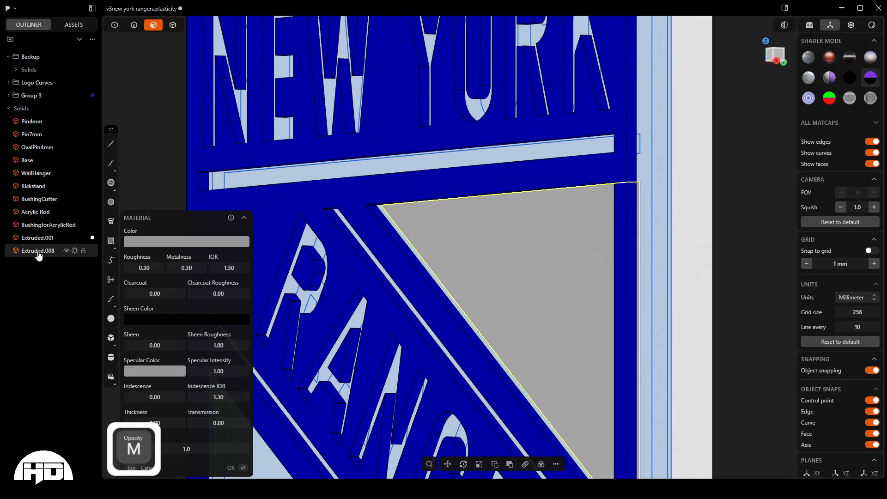
left_click(134, 243)
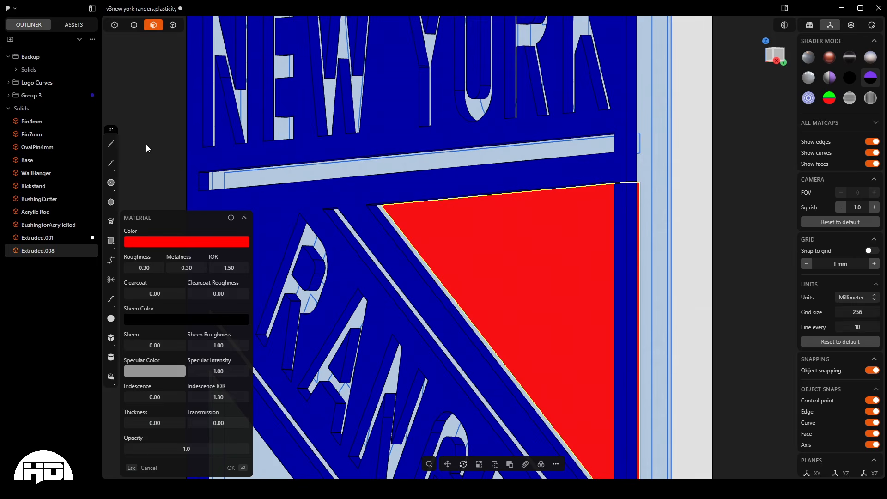
key("Return")
- Hide the Logo Curves group and inspect from the side how the red triangle sits beneath the blue layer
scroll(443, 265, "down", 5)
middle_click_drag(455, 256, 581, 263)
left_click(581, 263)
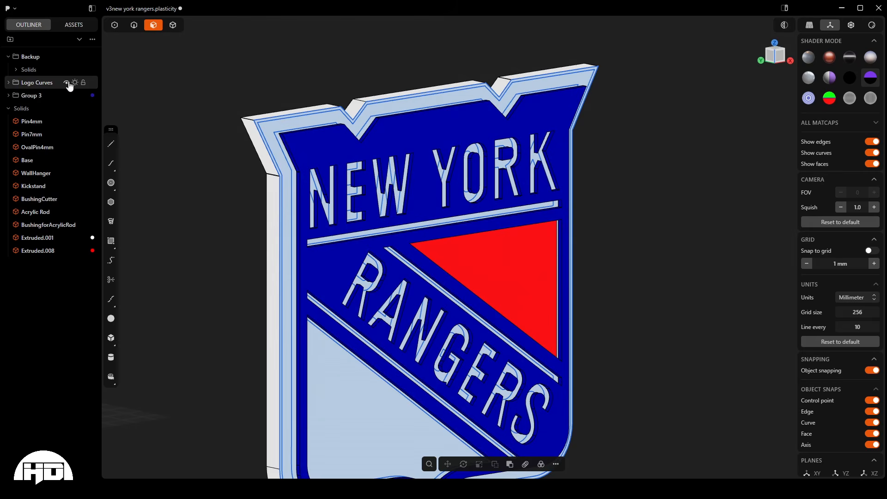
left_click(68, 85)
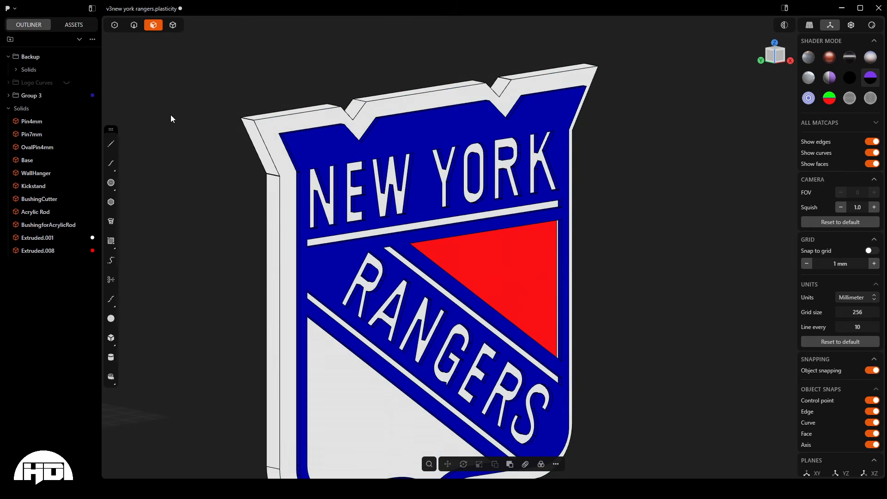
middle_click_drag(170, 119, 444, 241)
mouse_move(503, 330)
middle_mouse_down()
mouse_move(537, 346)
mouse_move(552, 336)
mouse_move(525, 306)
mouse_move(488, 301)
mouse_move(481, 327)
mouse_move(456, 334)
mouse_move(494, 338)
middle_mouse_up()
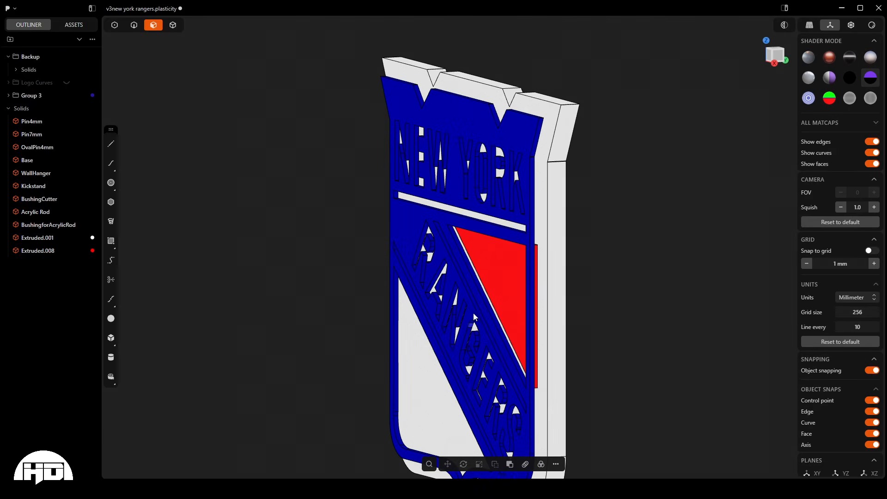
scroll(539, 252, "up", 2)
scroll(538, 252, "up", 5)
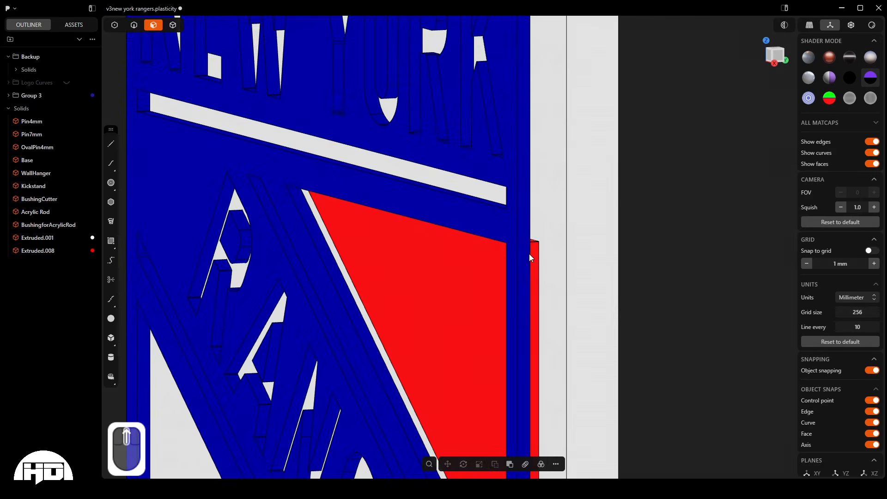
scroll(528, 256, "up", 3)
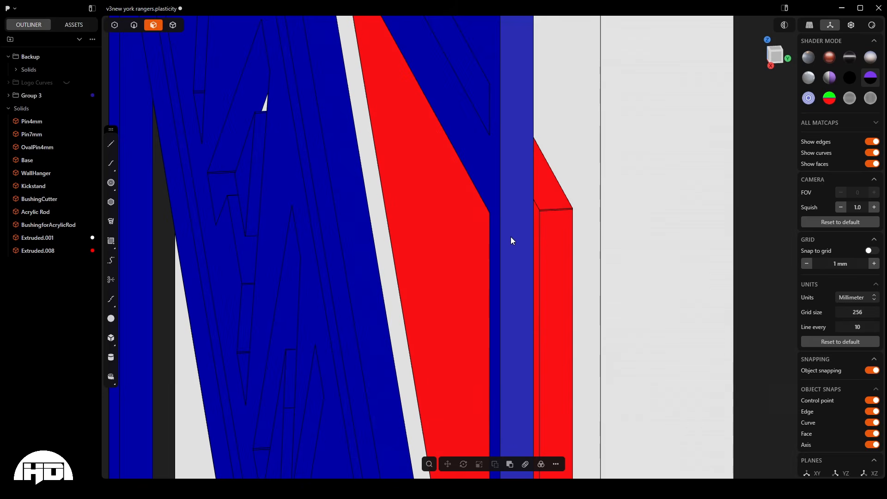
- Select the narrow side faces of the red triangle solid for a Push Face operation
key("alt")
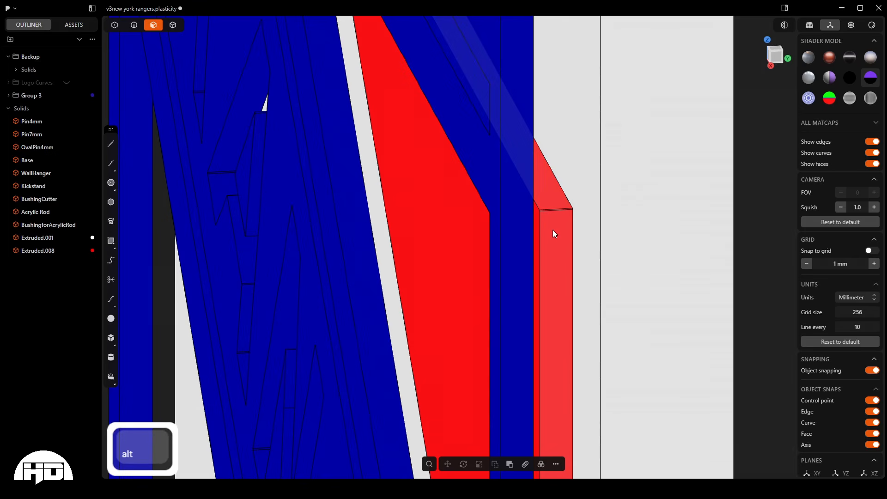
left_click(550, 200, "alt")
middle_click_drag(550, 201, 543, 109)
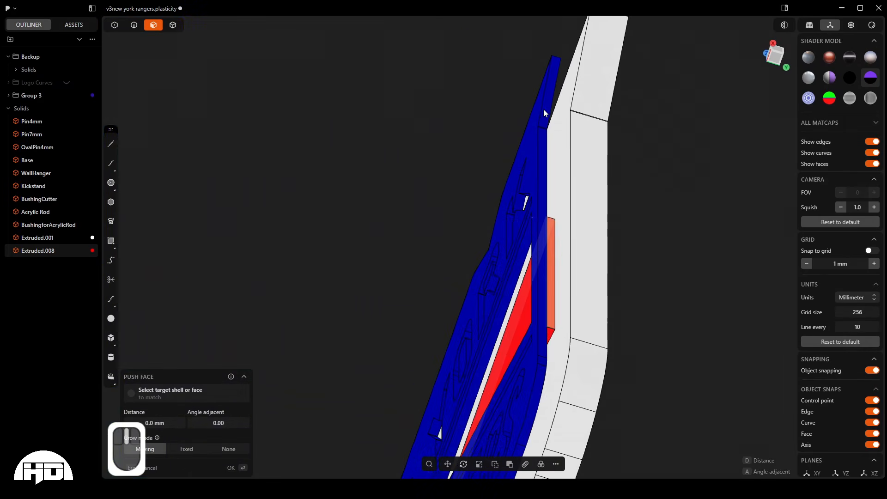
scroll(559, 345, "up", 6)
scroll(559, 333, "up", 2)
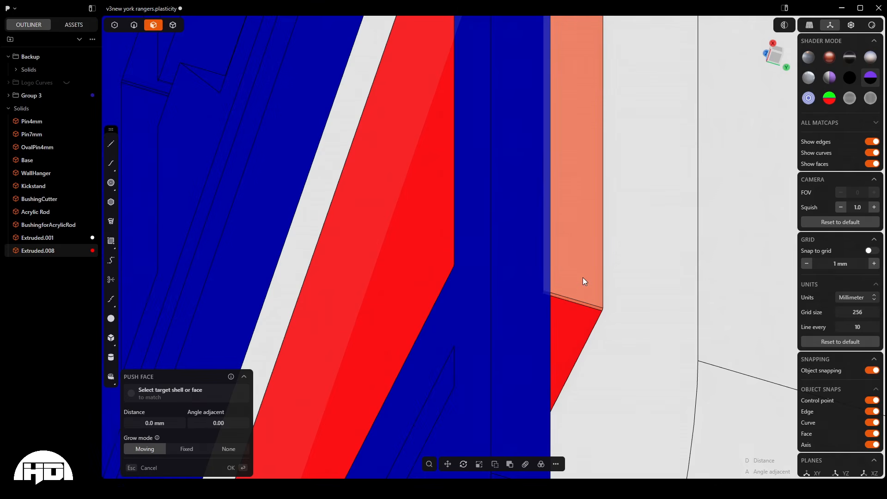
left_click(573, 328, "alt+shift")
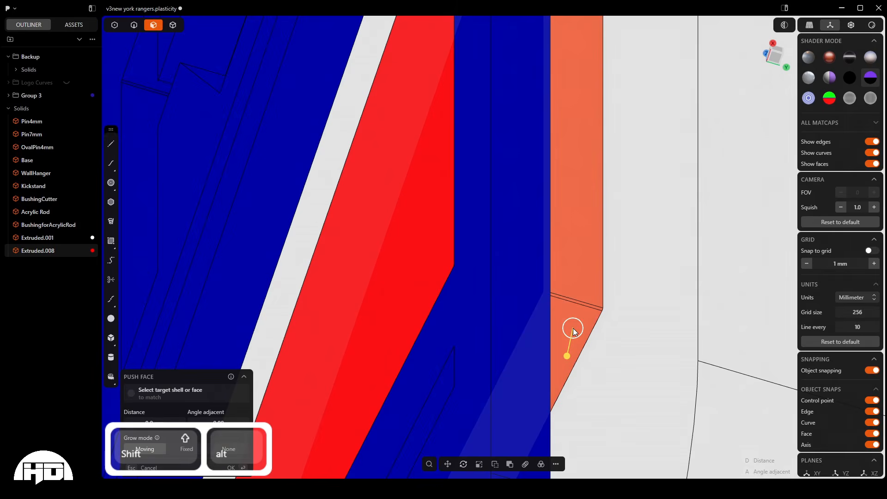
middle_click_drag(573, 331, 585, 370)
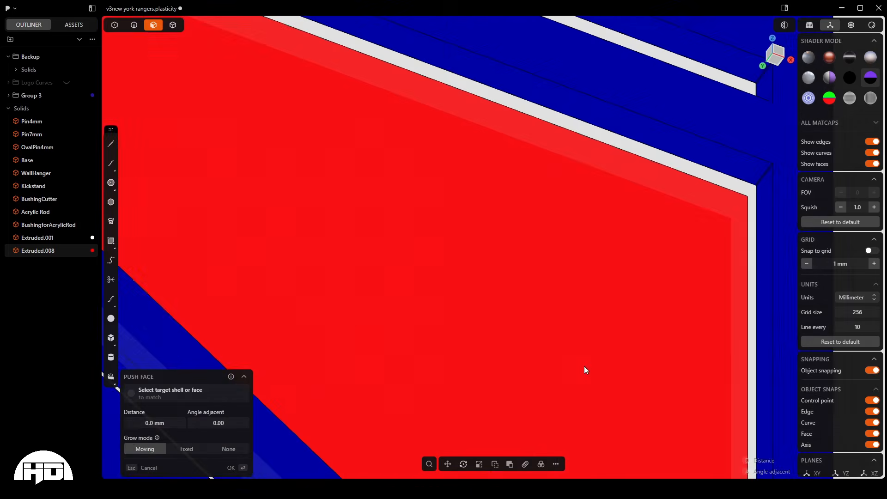
scroll(585, 370, "down", 10)
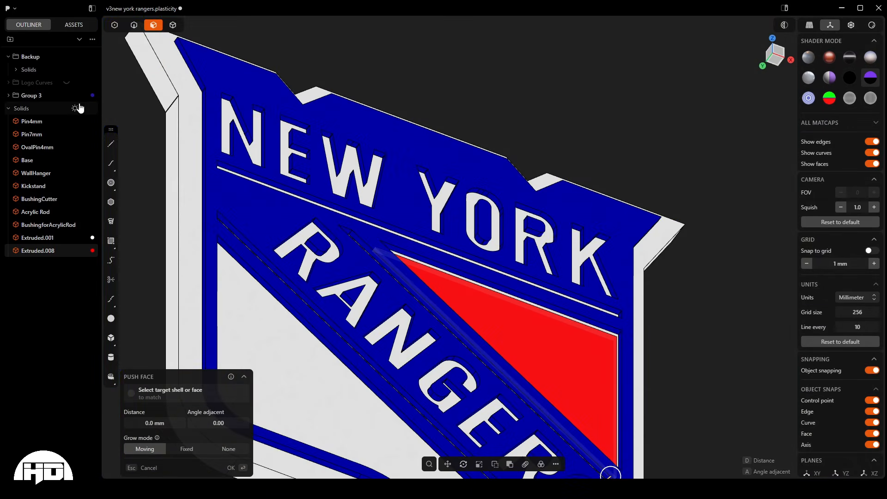
- Hide Group 3 and push the triangle's side faces outward by 2.32 mm
left_click(66, 95)
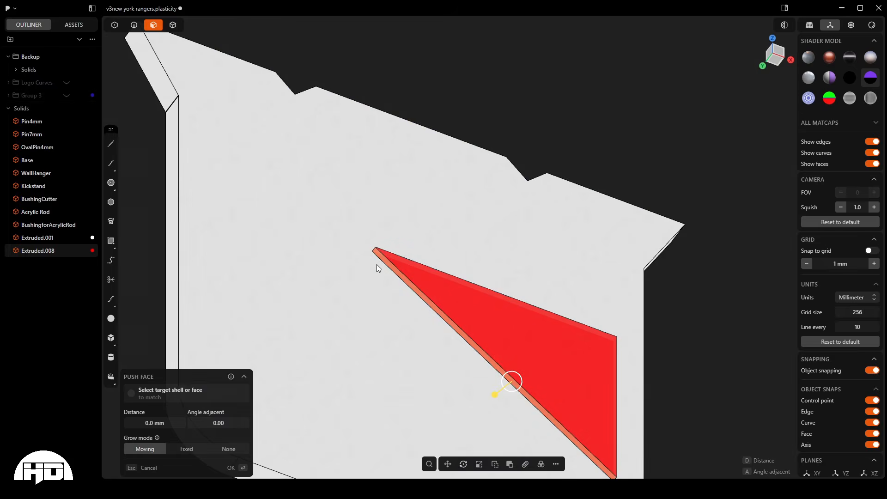
scroll(374, 248, "up", 5)
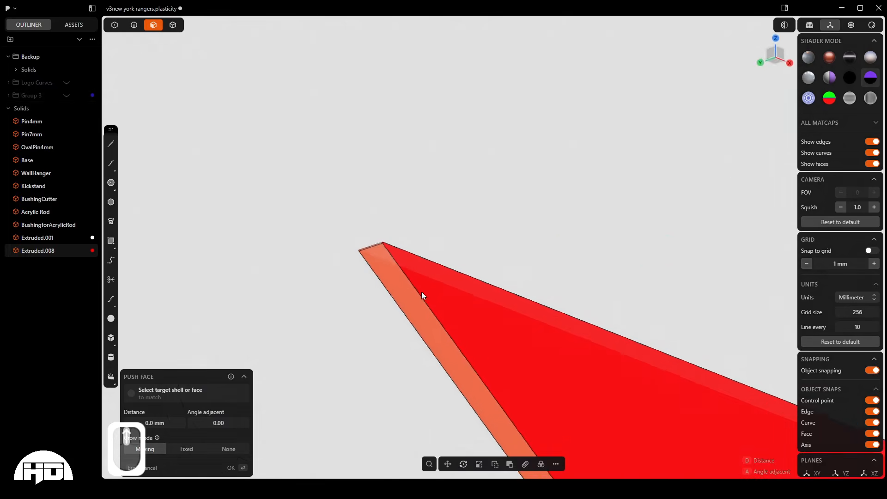
middle_click_drag(422, 293, 322, 257)
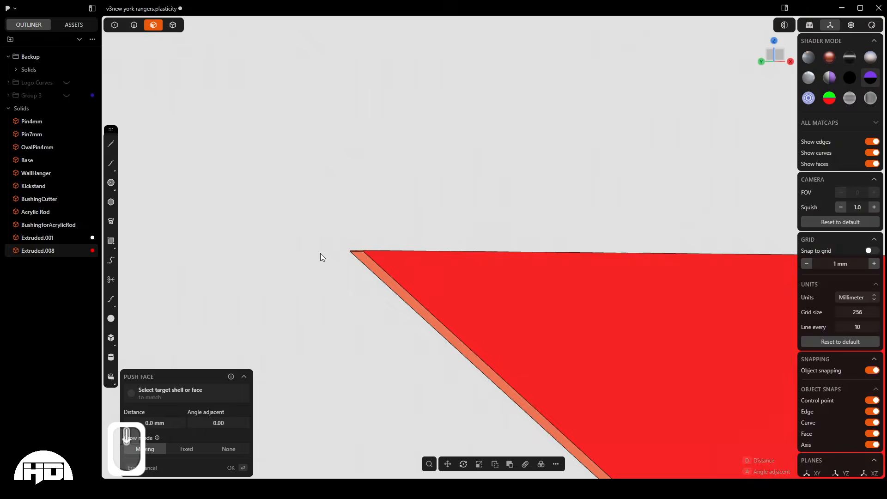
scroll(320, 254, "down", 8)
scroll(516, 405, "up", 2)
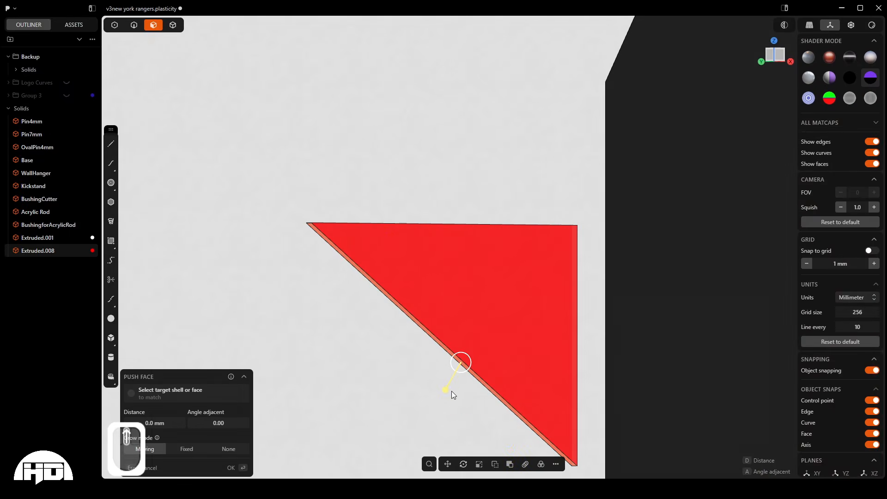
left_click_drag(451, 391, 442, 398)
scroll(354, 258, "down", 3)
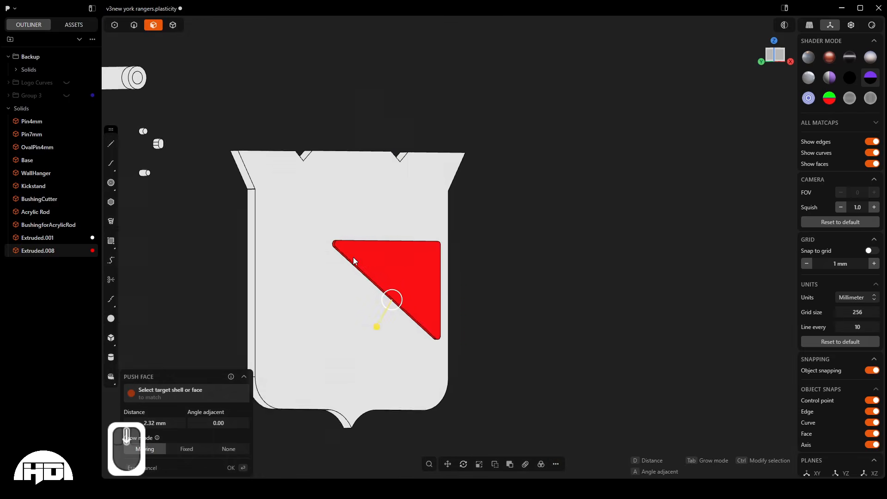
middle_click_drag(354, 261, 330, 276)
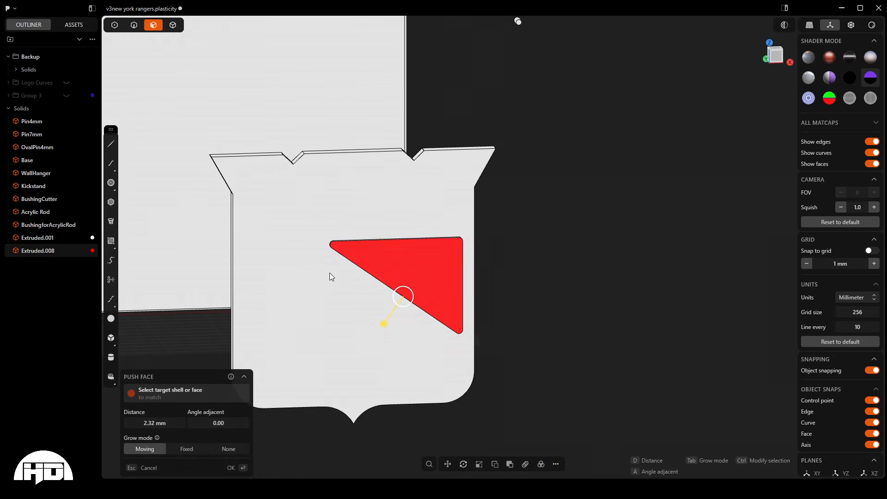
right_click(562, 255)
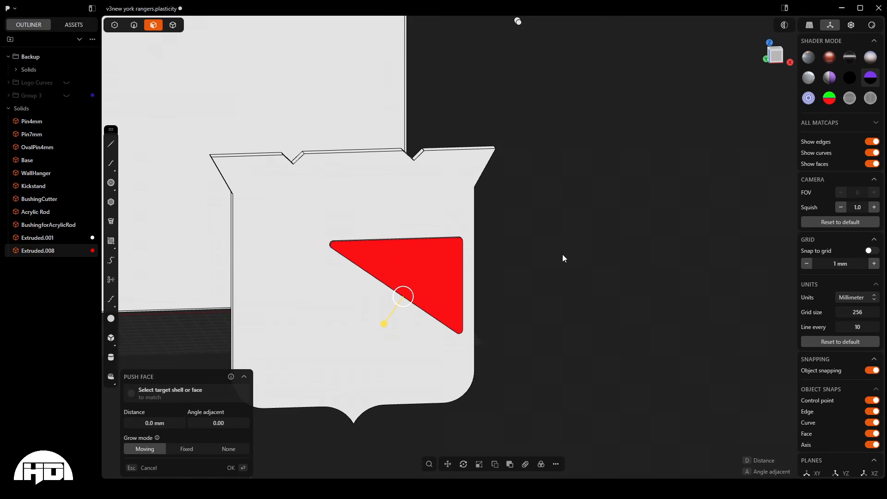
key("Escape")
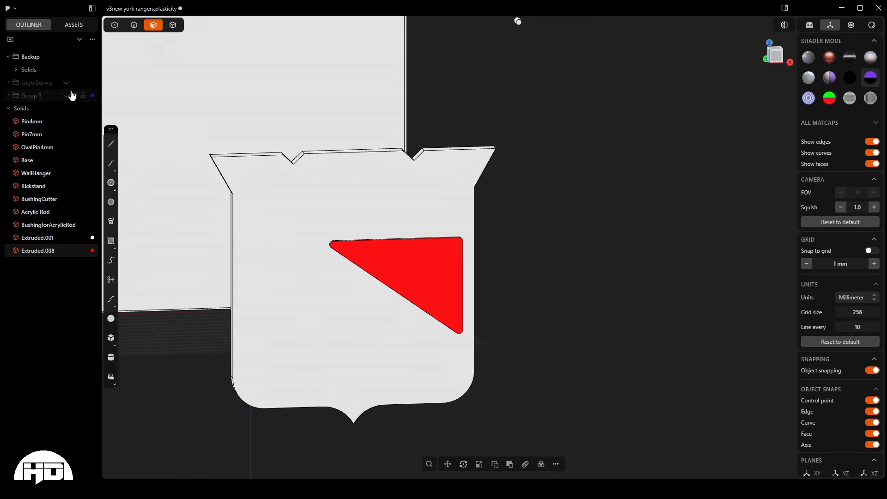
- Show Group 3 again and check how the enlarged red triangle fits behind the blue layer's opening
left_click(67, 96)
scroll(423, 280, "up", 5)
middle_click_drag(426, 281, 477, 288)
scroll(419, 282, "down", 3)
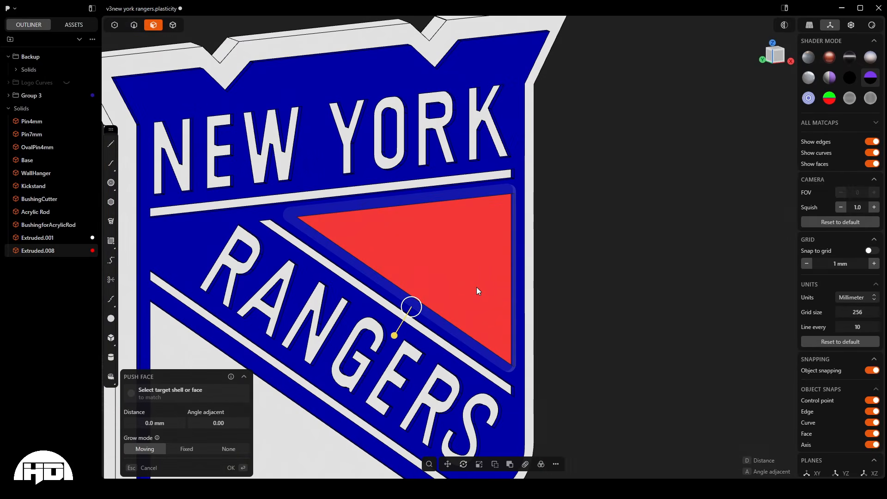
key("Escape")
scroll(509, 238, "down", 3)
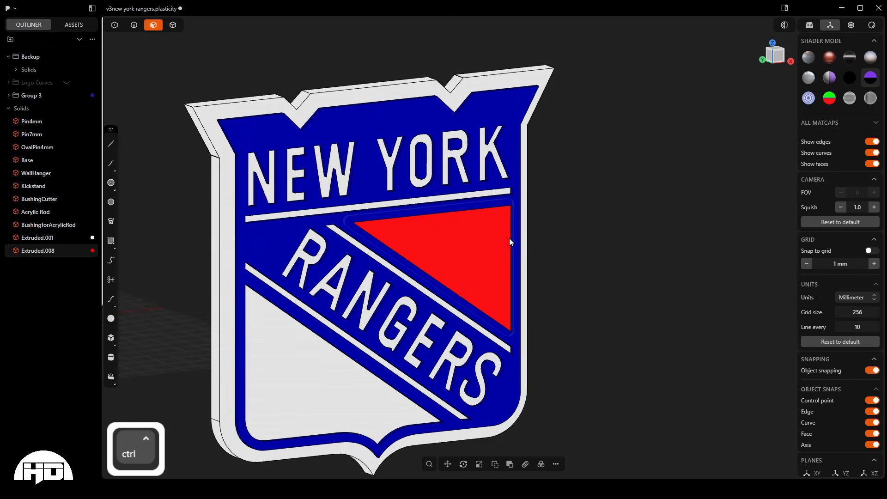
- Undo the side face push, the group visibility changes and the triangle's red material
key("ctrl+z")
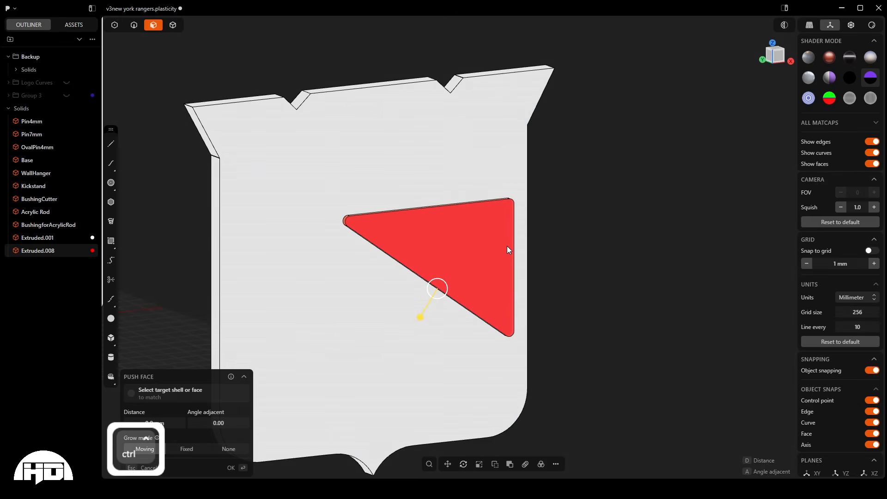
key("ctrl+z")
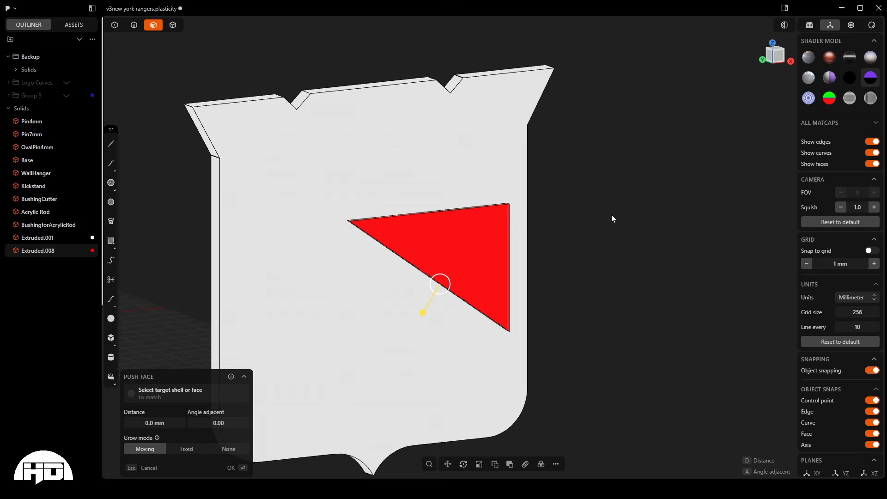
key("ctrl+z")
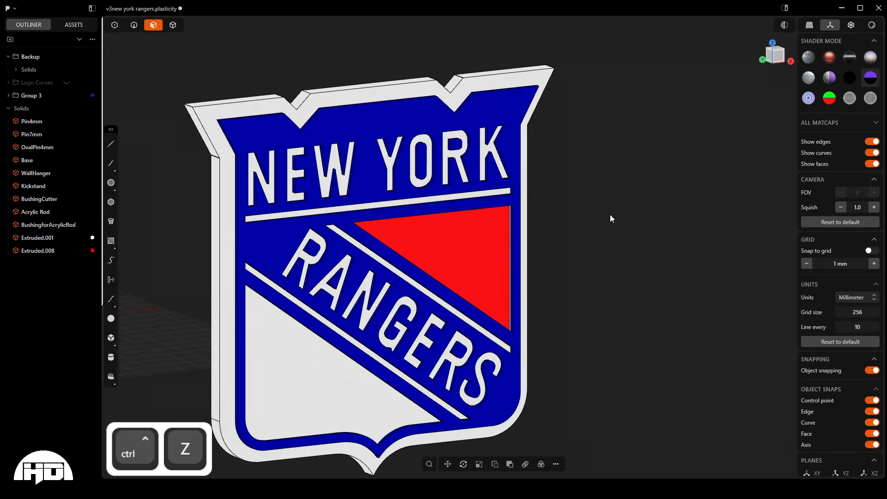
key("ctrl+z")
key("ctrl+z")
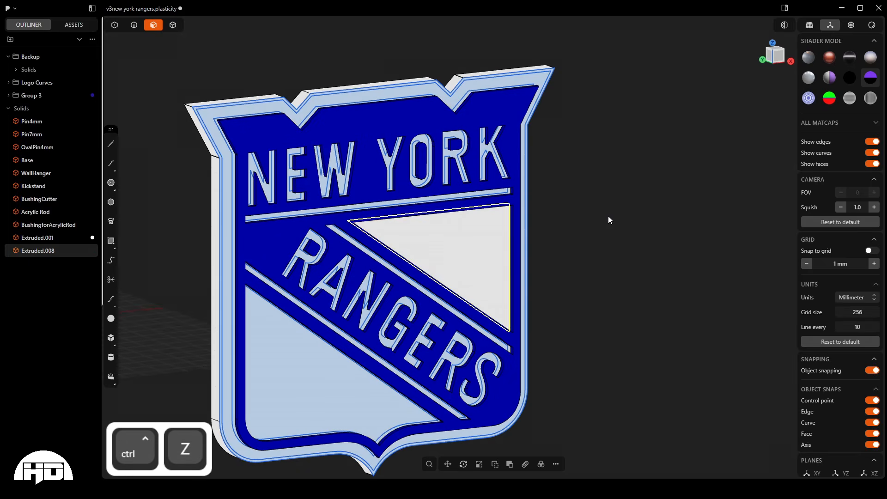
- Undo the extrusion of the triangular region between the horizontal stripe and the RANGERS diagonal
middle_click_drag(608, 216, 372, 251)
scroll(533, 227, "up", 10)
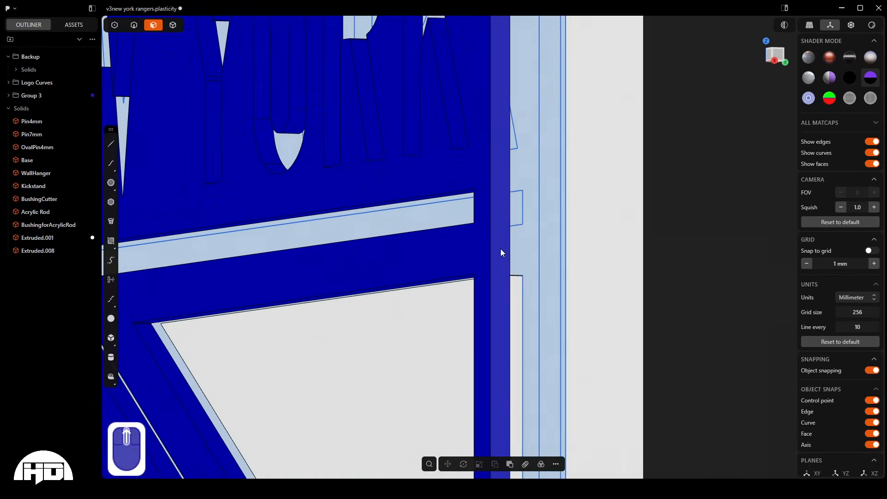
scroll(500, 248, "down", 3)
middle_click_drag(518, 306, 501, 307)
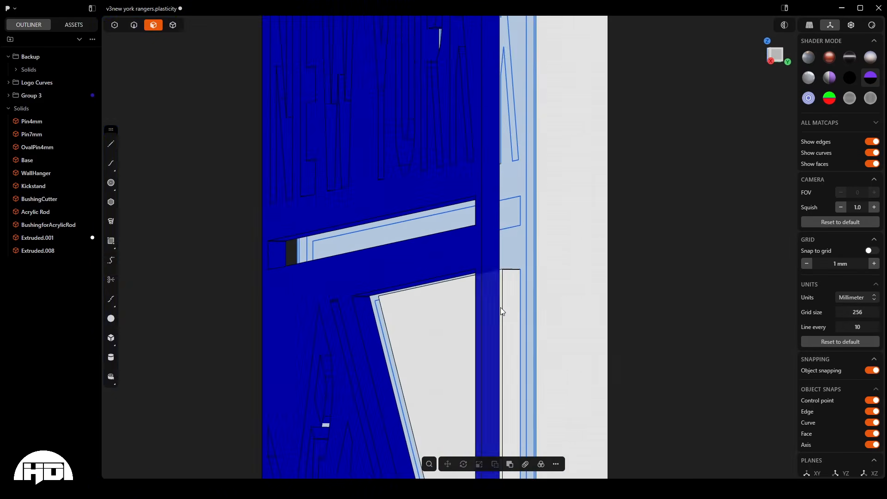
key("ctrl")
key("ctrl+z")
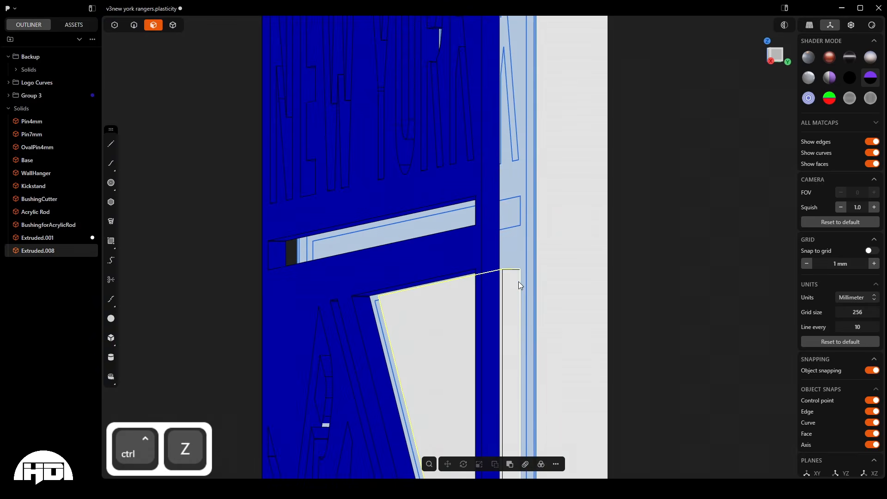
key("ctrl+z")
key("ctrl+z")
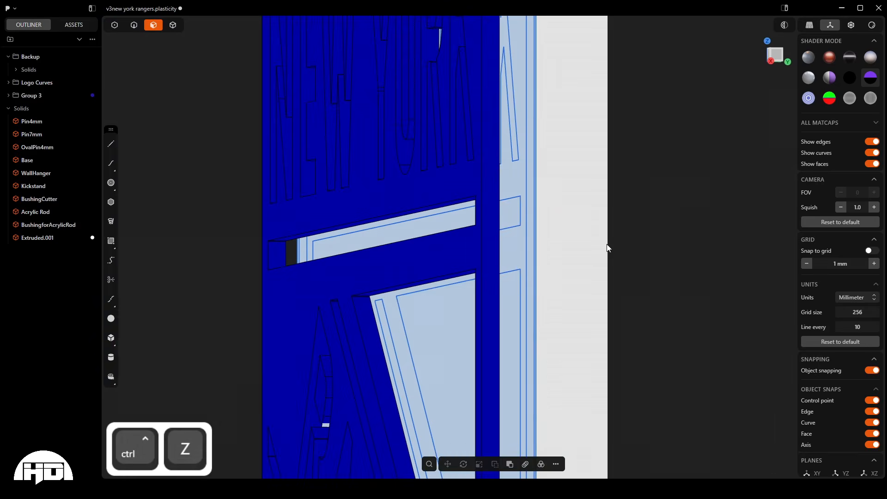
- Offset the triangle curve between the horizontal stripe and the RANGERS diagonal outward by about 0.73 mm with round gap fill
scroll(360, 254, "down", 5)
scroll(475, 409, "up", 12)
scroll(487, 291, "down", 1)
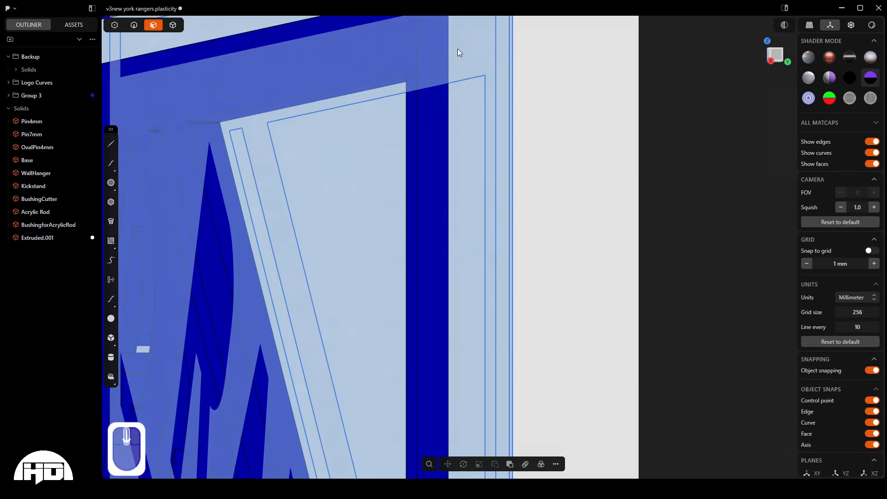
scroll(459, 54, "down", 5)
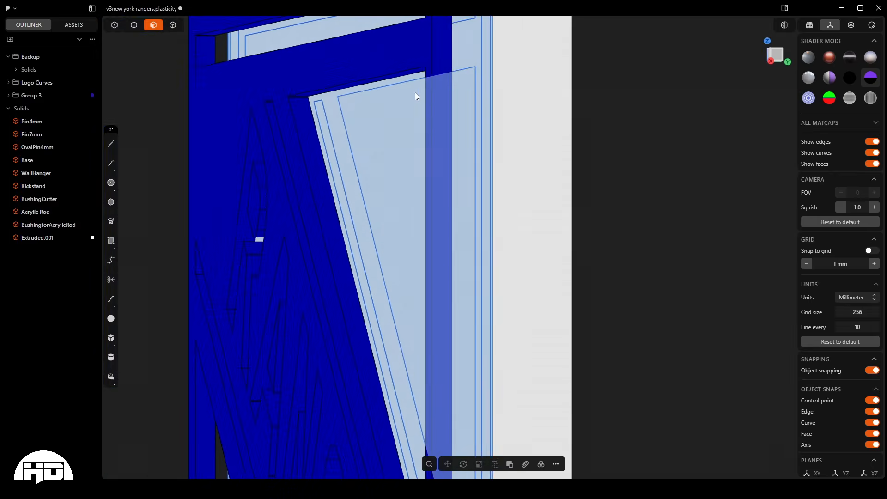
left_click(134, 26)
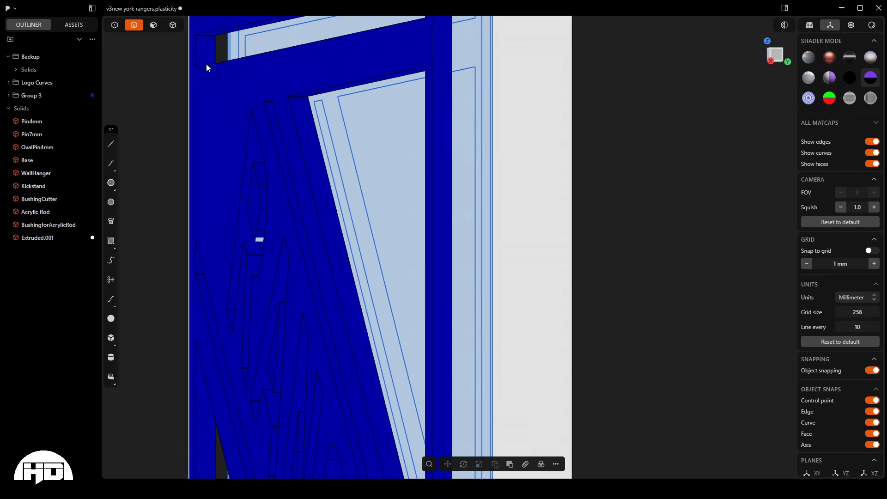
left_click(471, 91)
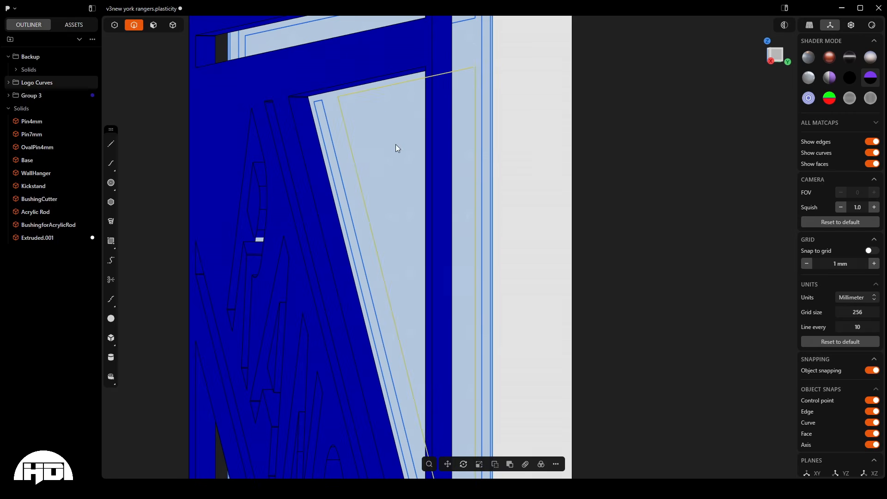
key("o")
left_click_drag(408, 117, 402, 109)
scroll(402, 110, "up", 5)
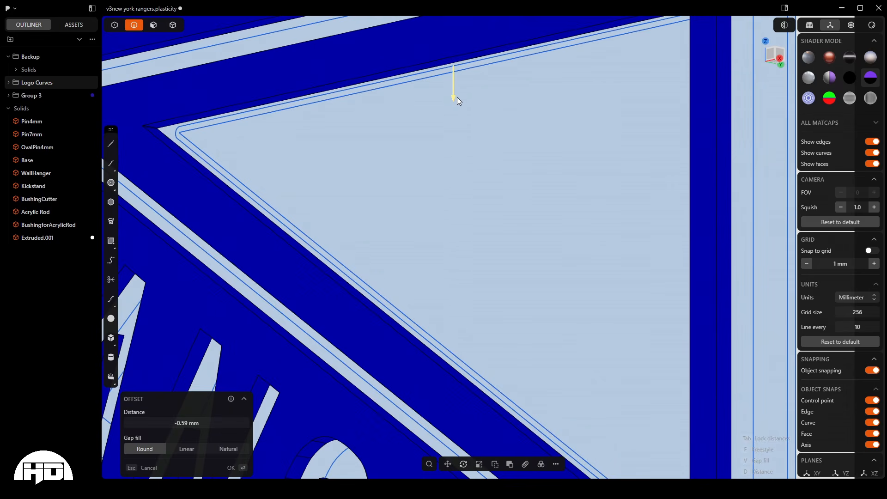
left_click_drag(457, 97, 455, 95)
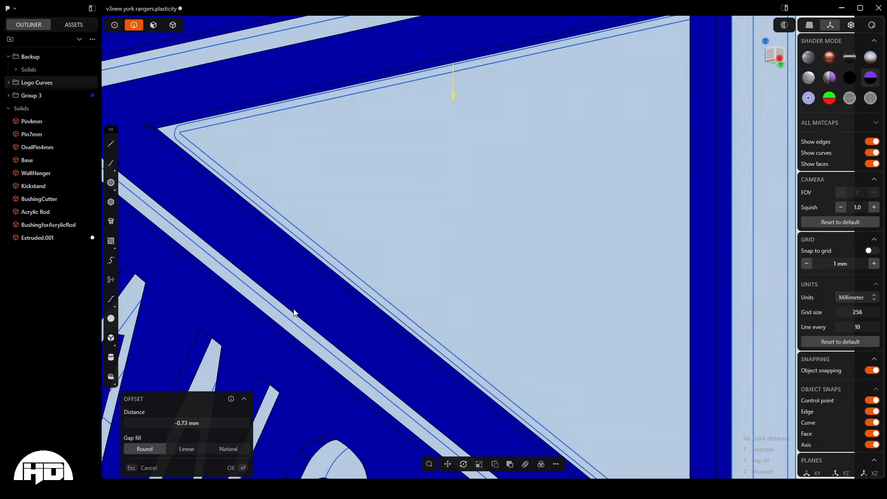
scroll(309, 293, "down", 5)
right_click(376, 259)
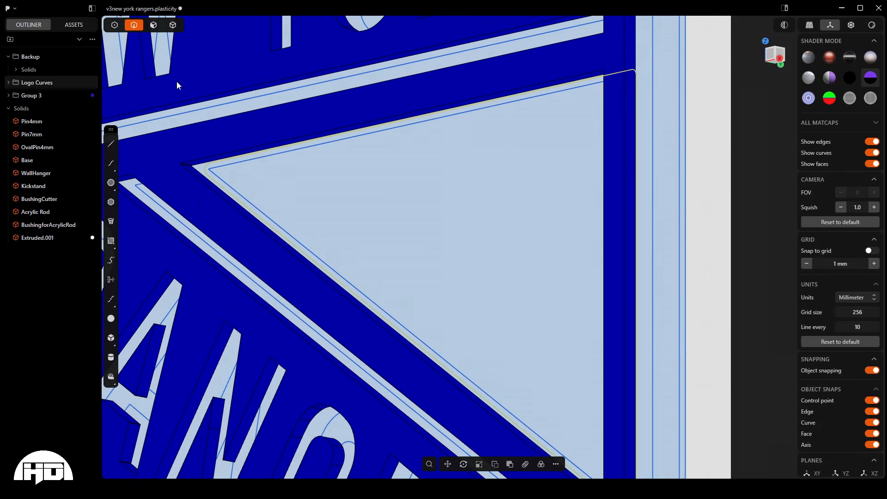
- Extrude the triangle region together with its surrounding offset region by 2 mm
left_click(153, 25)
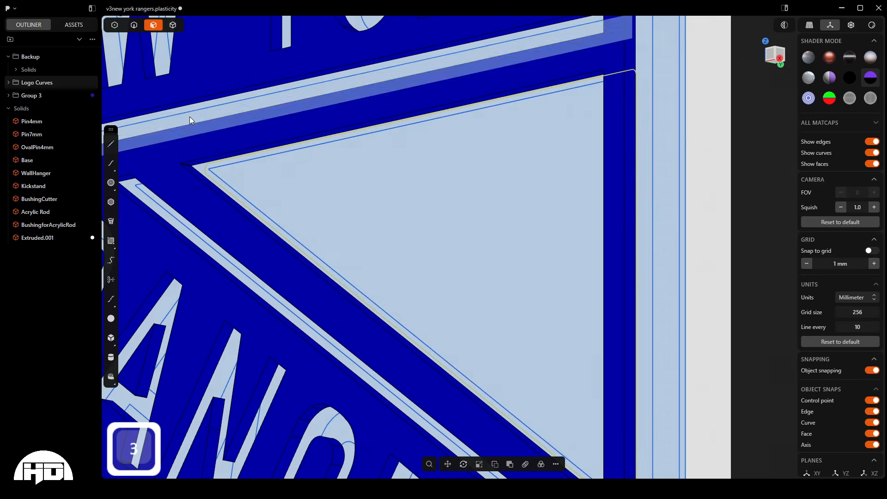
scroll(210, 176, "up", 5)
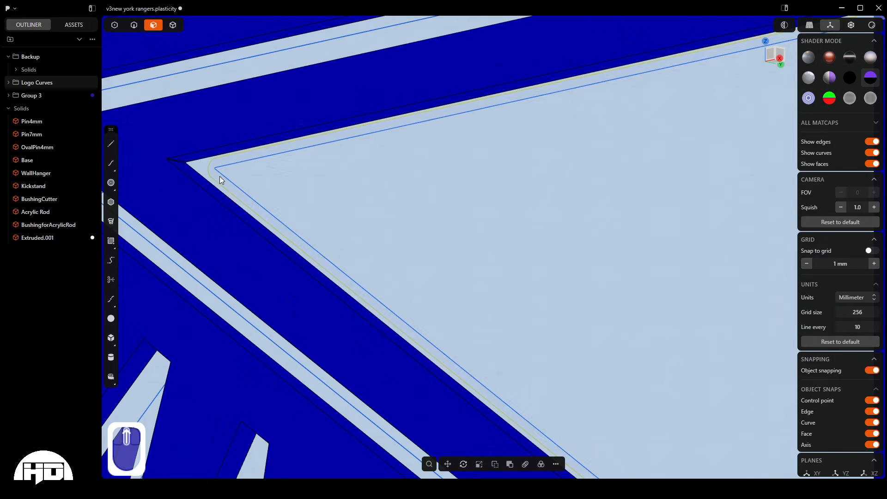
left_click(220, 176)
key("e")
left_click(242, 174, "shift")
scroll(243, 174, "down", 4)
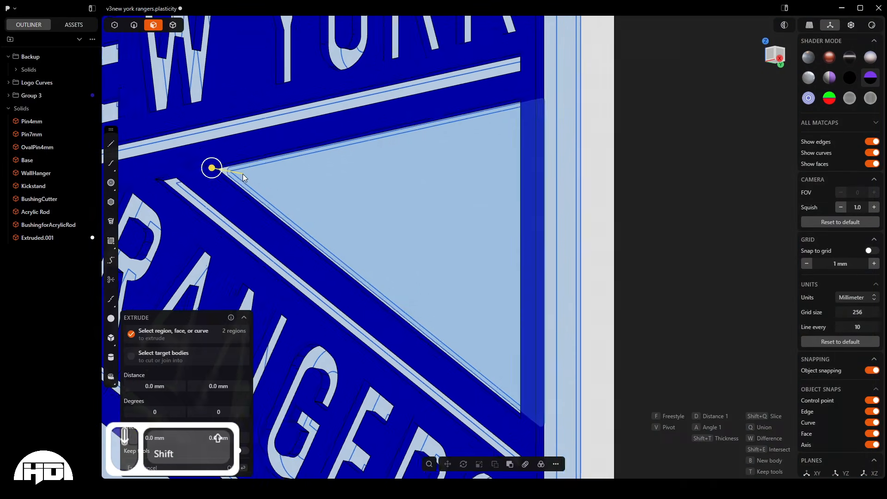
left_click_drag(217, 171, 210, 170)
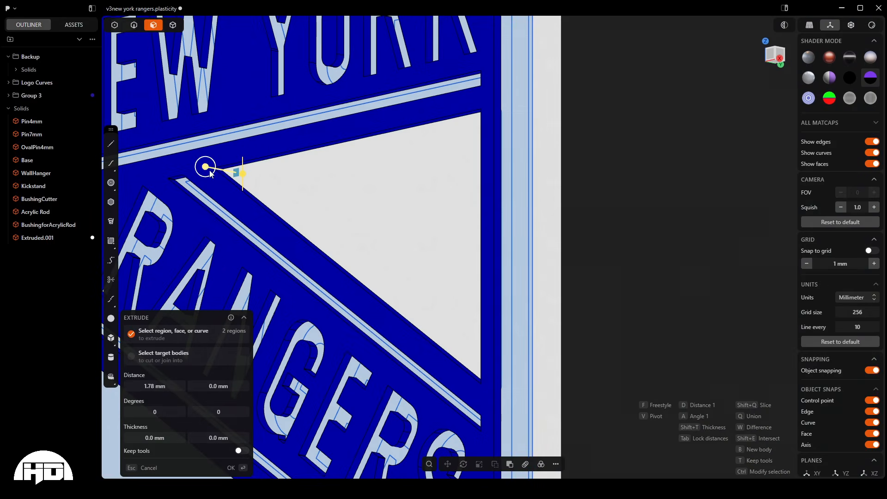
left_click(161, 383)
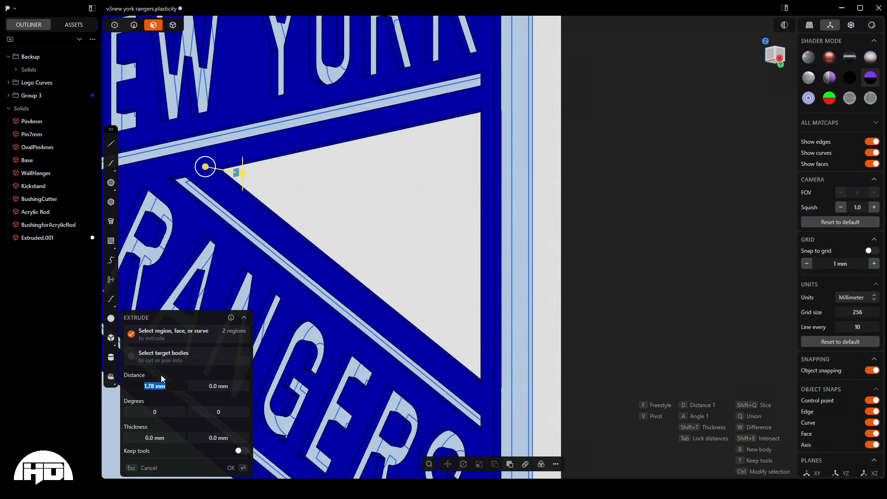
type("2")
key("Return")
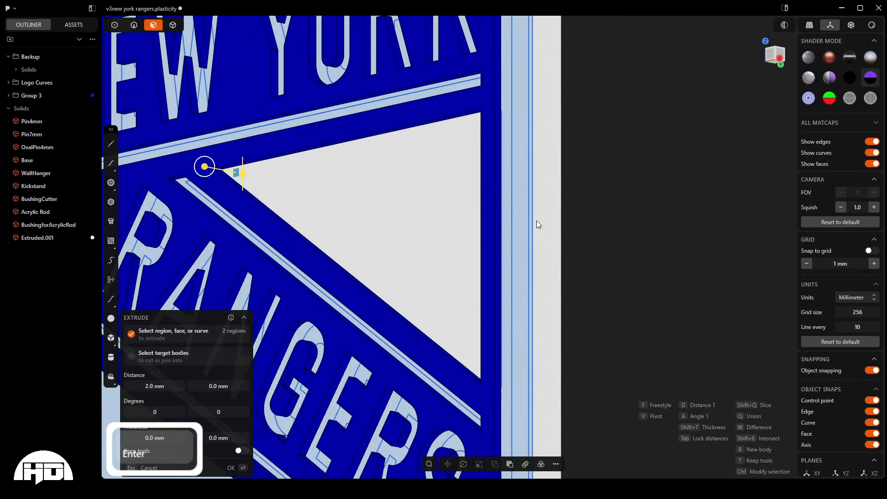
left_click(627, 219)
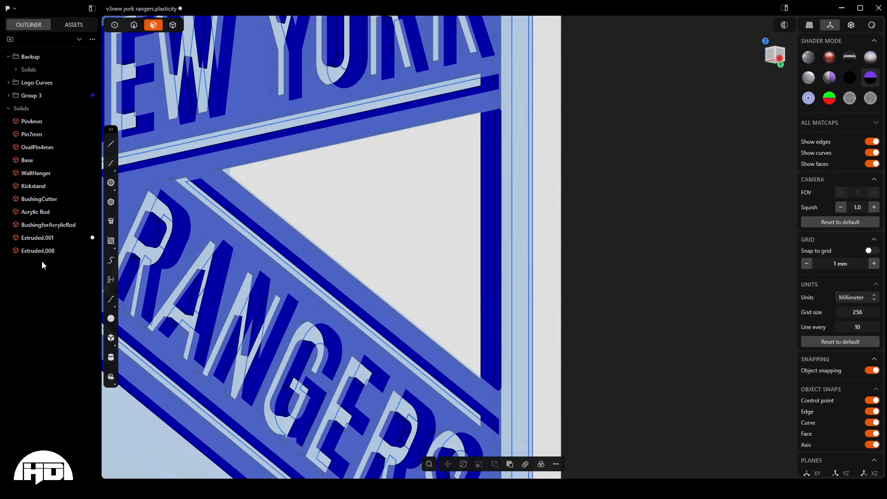
- Apply a red material to the extruded triangle solid and deselect it
left_click(41, 253)
key("m")
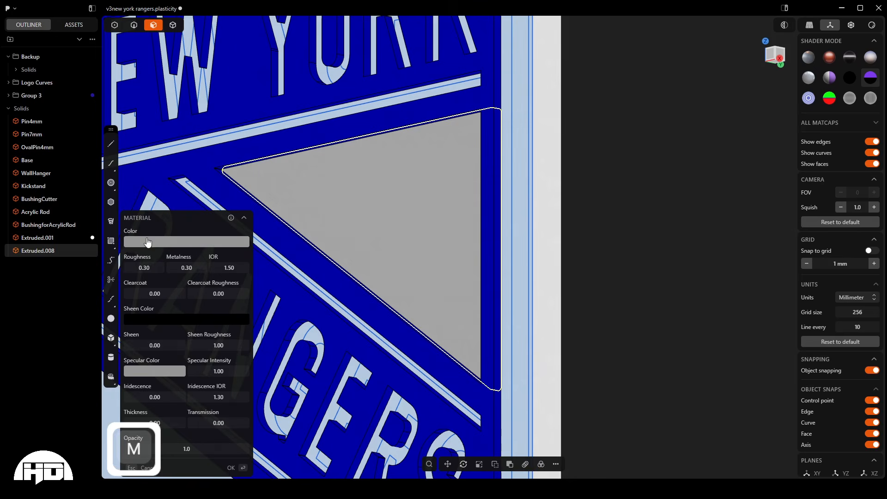
key("Return")
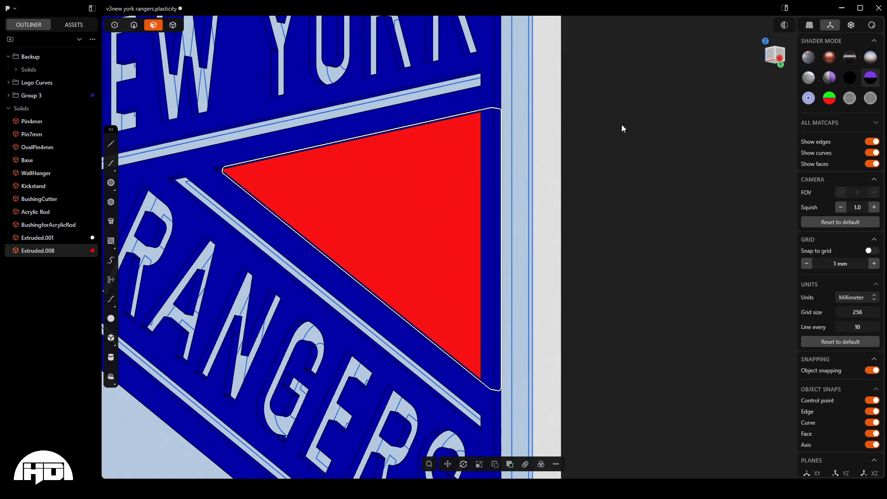
scroll(621, 124, "down", 5)
middle_click_drag(614, 134, 520, 282)
left_click(593, 203)
- Hide the Logo Curves group and inspect the coloured logo layers without their outlines
scroll(519, 279, "down", 2)
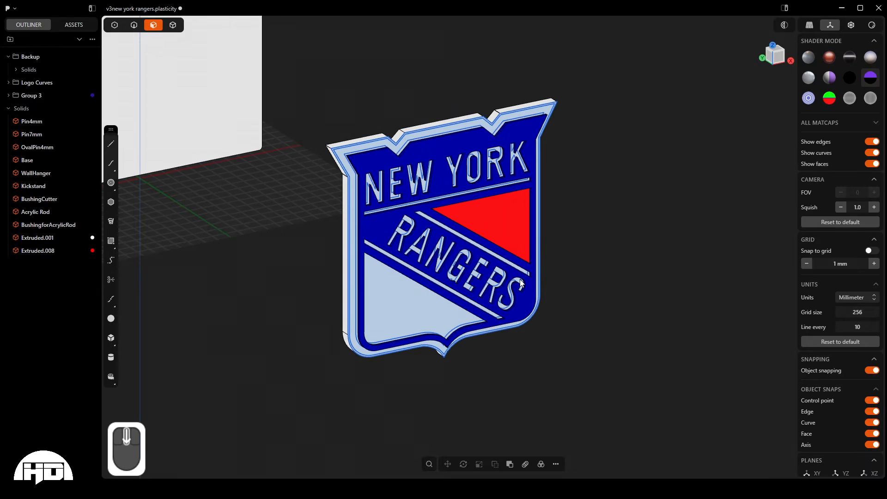
scroll(299, 206, "down", 3)
scroll(448, 308, "up", 5)
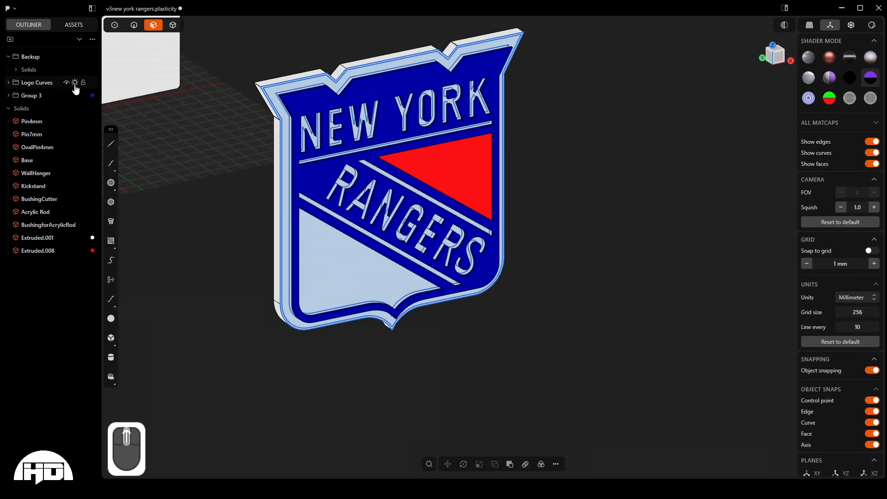
left_click(66, 82)
scroll(531, 293, "up", 1)
middle_click_drag(365, 237, 456, 236)
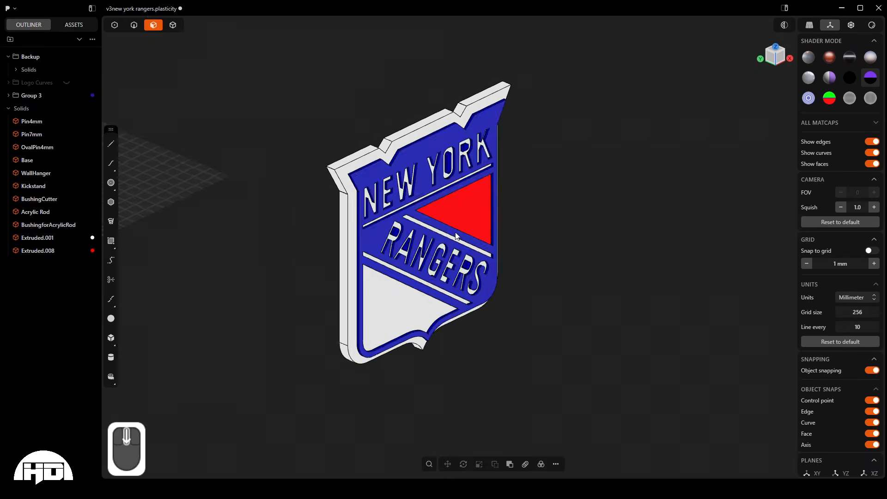
scroll(571, 325, "down", 5)
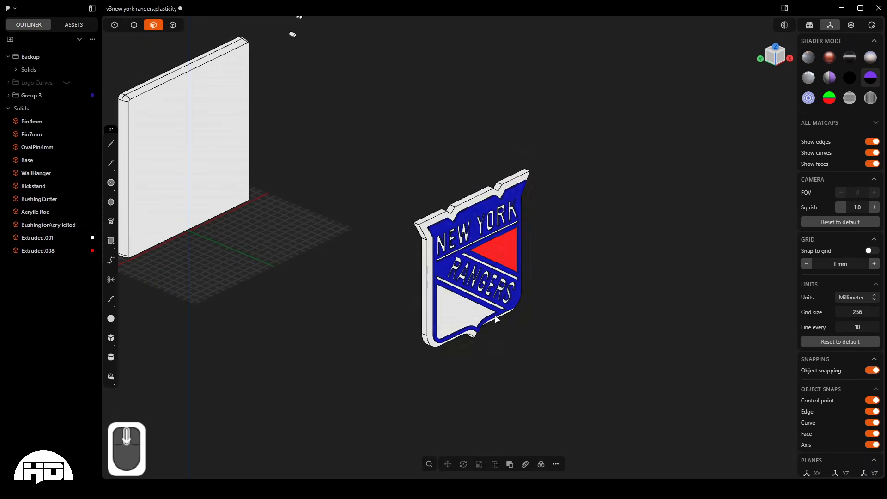
scroll(495, 319, "down", 3)
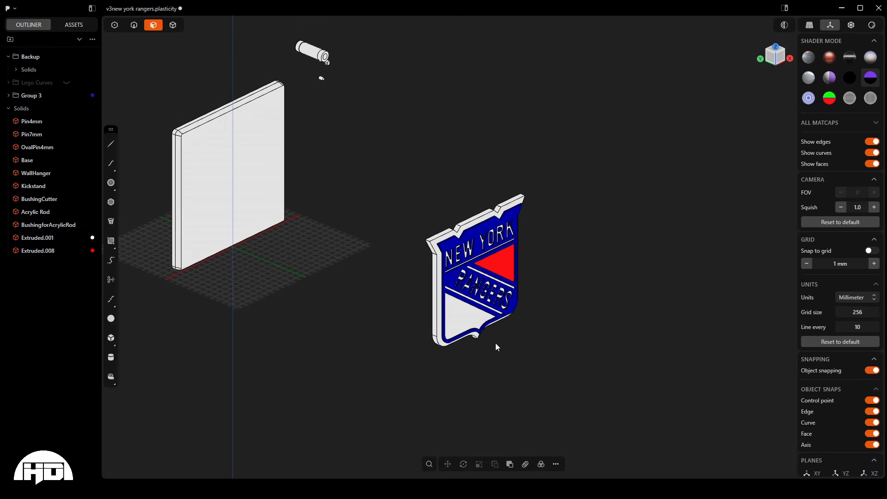
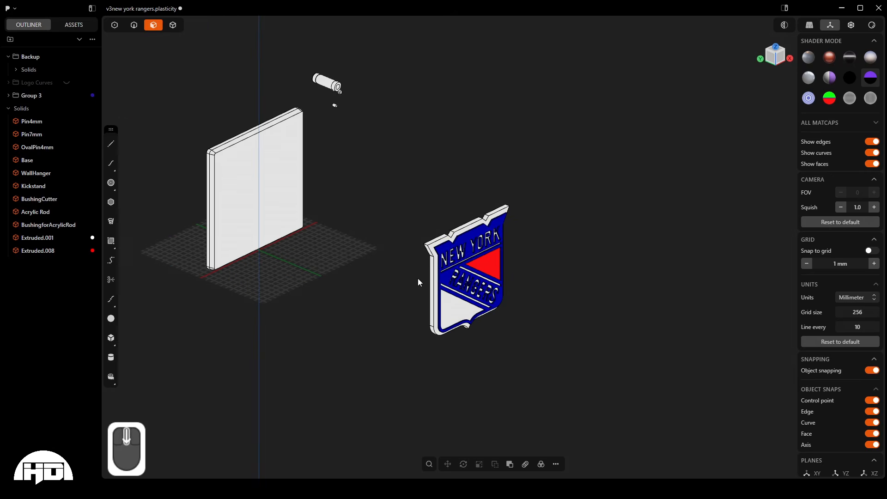
- Hide the logo's white backing solid
scroll(417, 278, "up", 5)
scroll(439, 280, "down", 5)
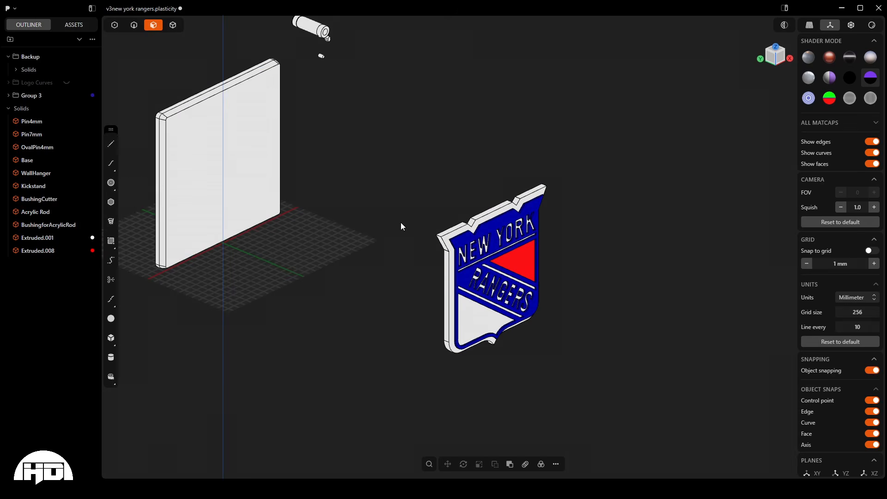
key("4")
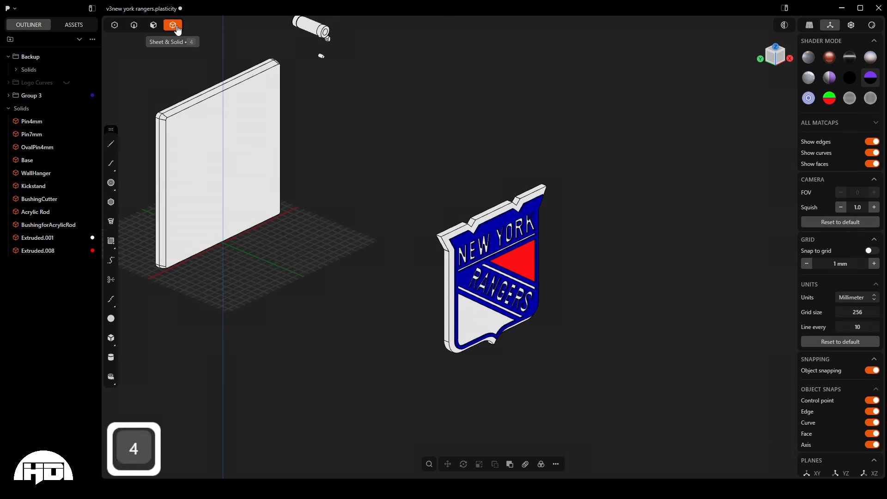
left_click(231, 146)
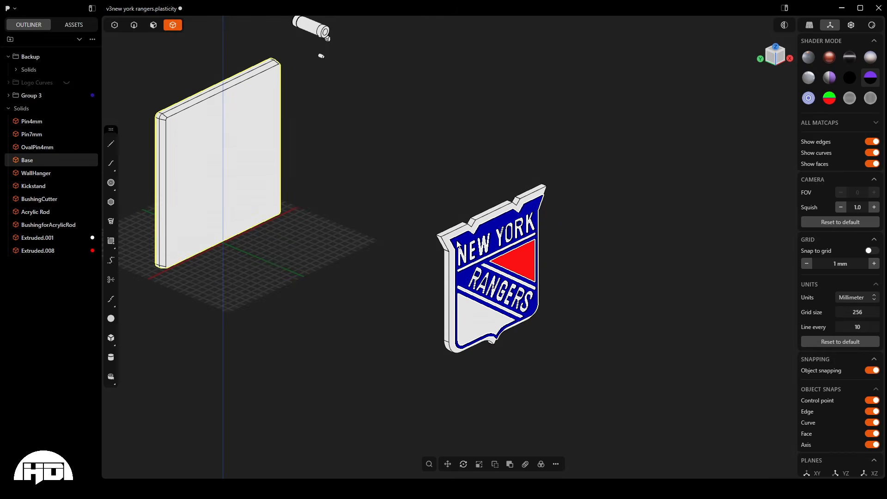
left_click(462, 259)
scroll(467, 277, "up", 5)
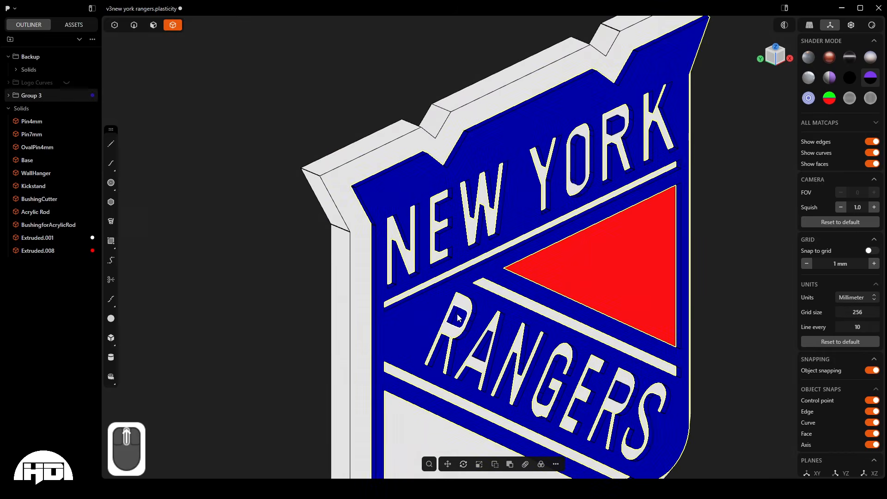
scroll(351, 201, "down", 2)
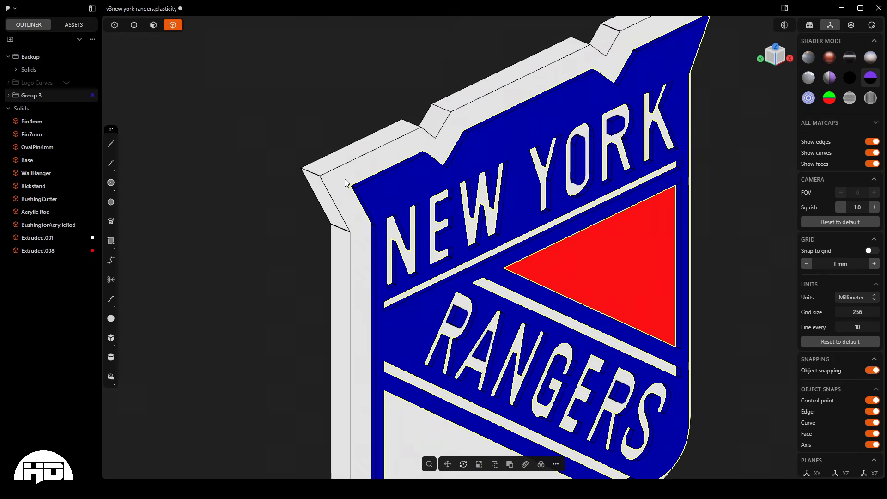
left_click(329, 191)
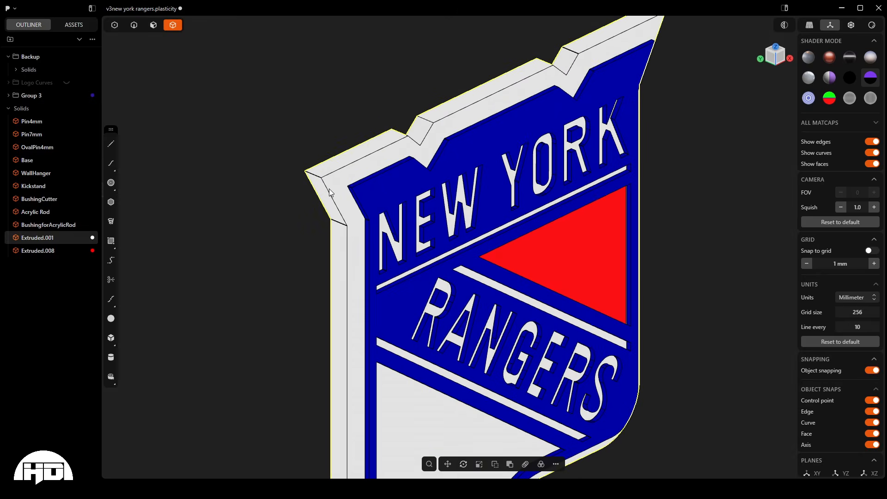
key("h")
- Hide the Base, Kickstand and WallHanger solids so the logo layers stand apart from the sign base
scroll(329, 190, "down", 3)
middle_click_drag(365, 210, 367, 337)
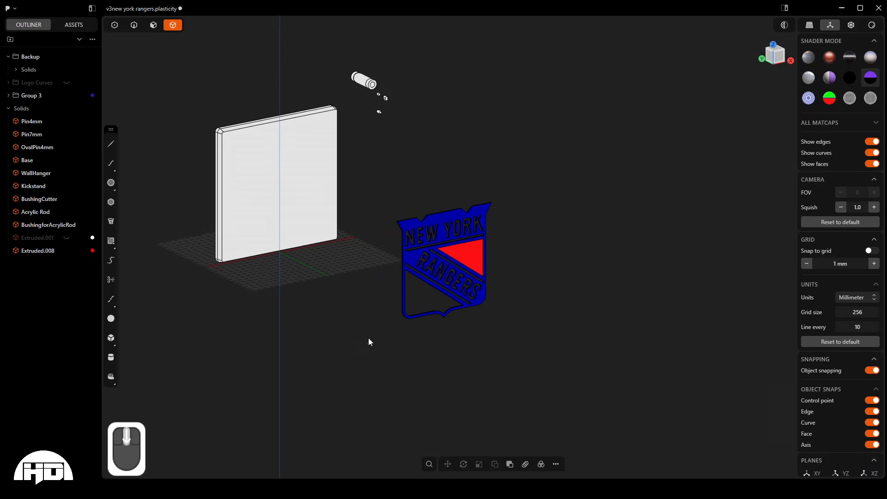
left_click_drag(303, 309, 195, 189)
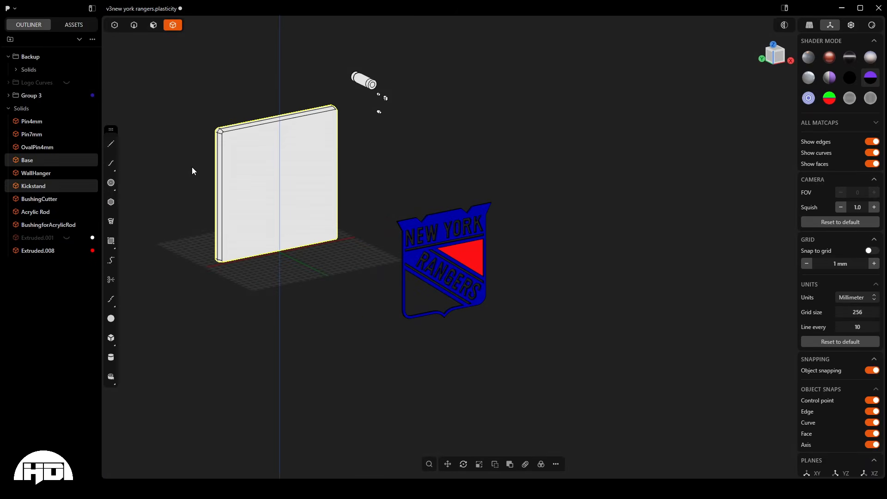
key("h")
left_click(273, 146)
key("h")
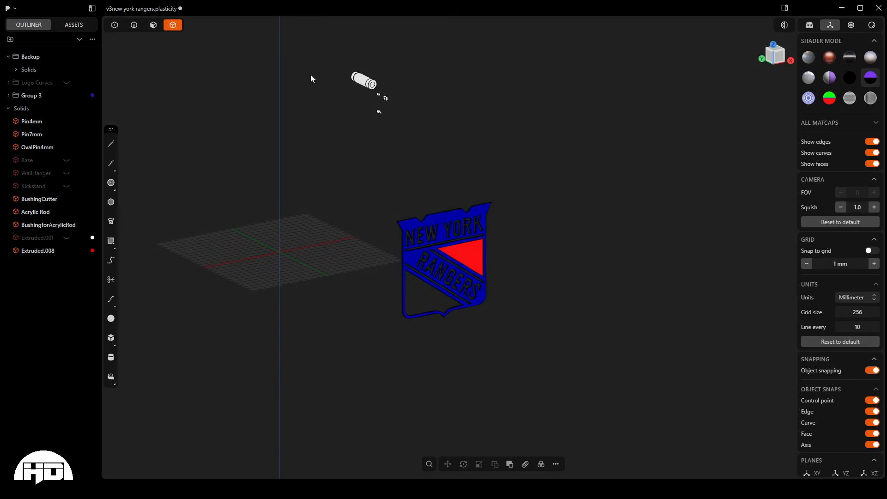
- Show the logo's white backing solid again and examine the depth and spacing of the blue, red and white layers from the right side
left_click(66, 237)
left_click(66, 238)
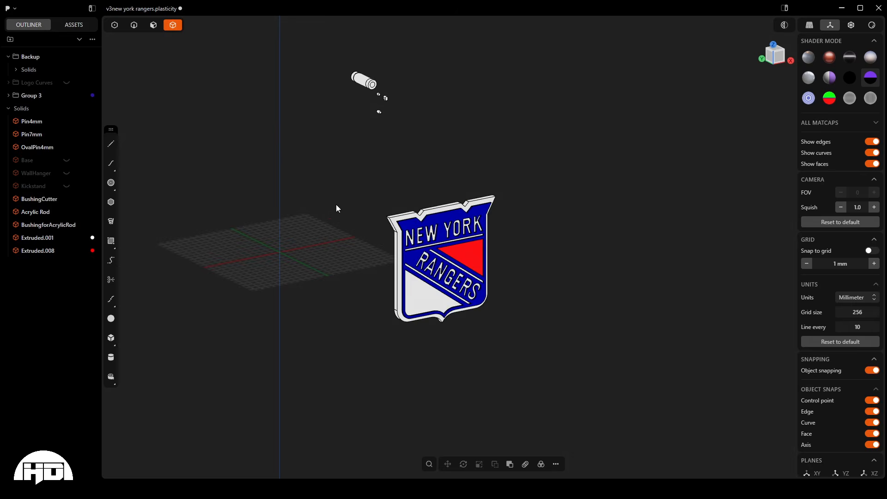
scroll(373, 238, "up", 8)
middle_click_drag(486, 231, 542, 235)
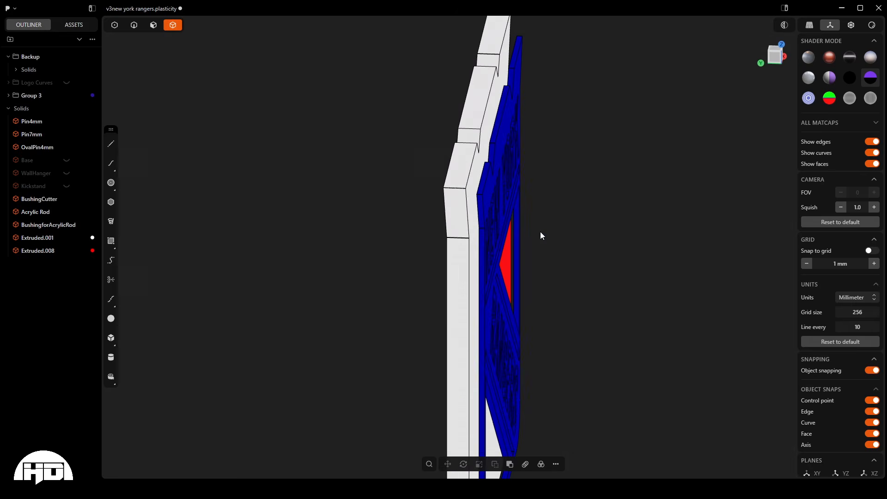
key("KP_3")
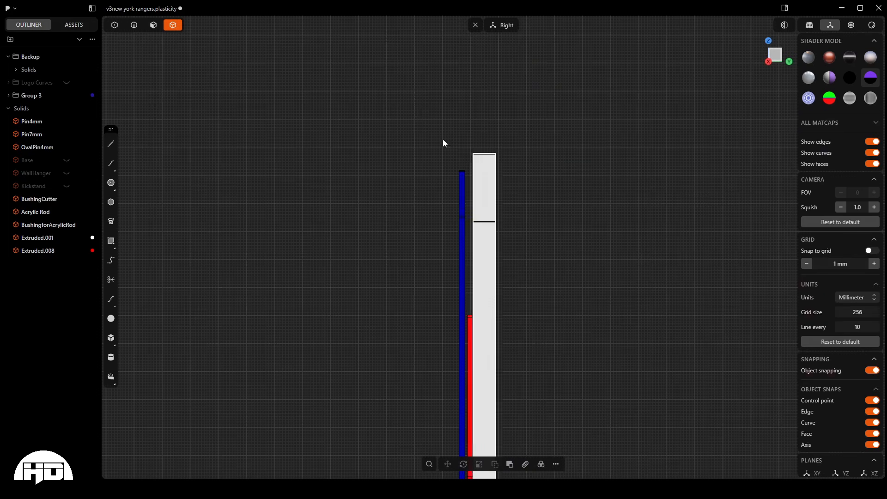
scroll(420, 85, "down", 4)
scroll(462, 270, "up", 5)
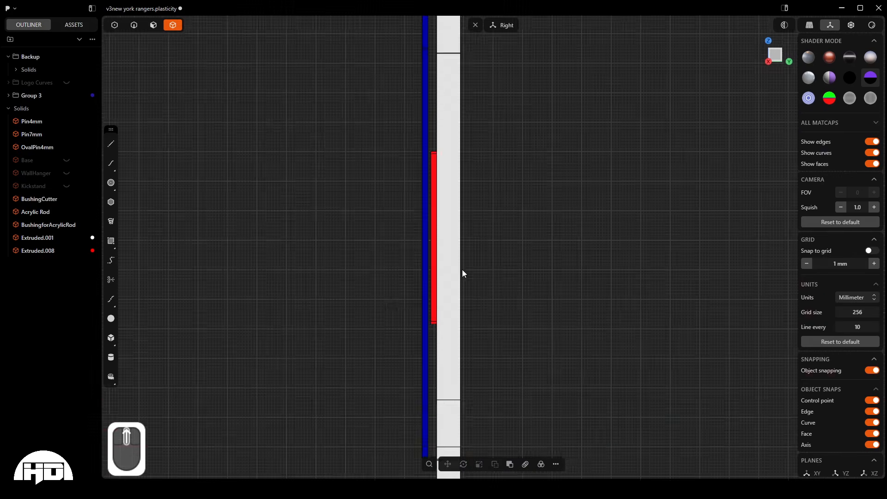
scroll(462, 273, "up", 2)
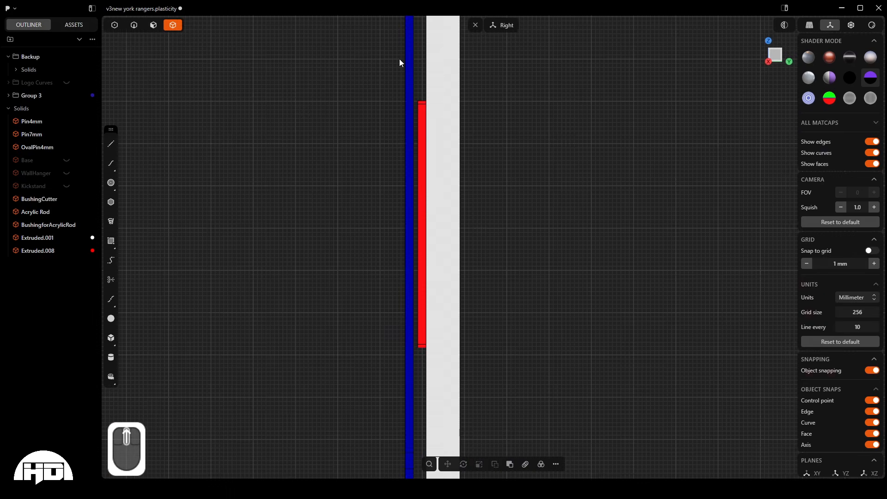
scroll(396, 335, "down", 4)
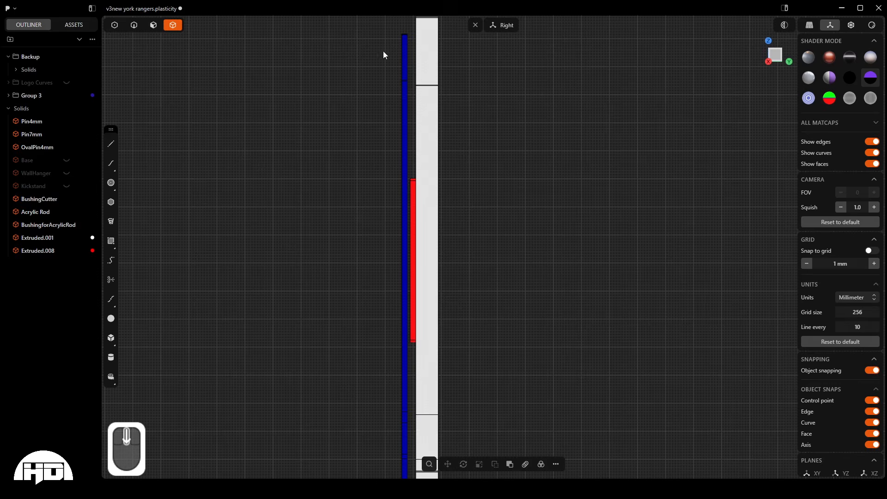
scroll(393, 30, "up", 5)
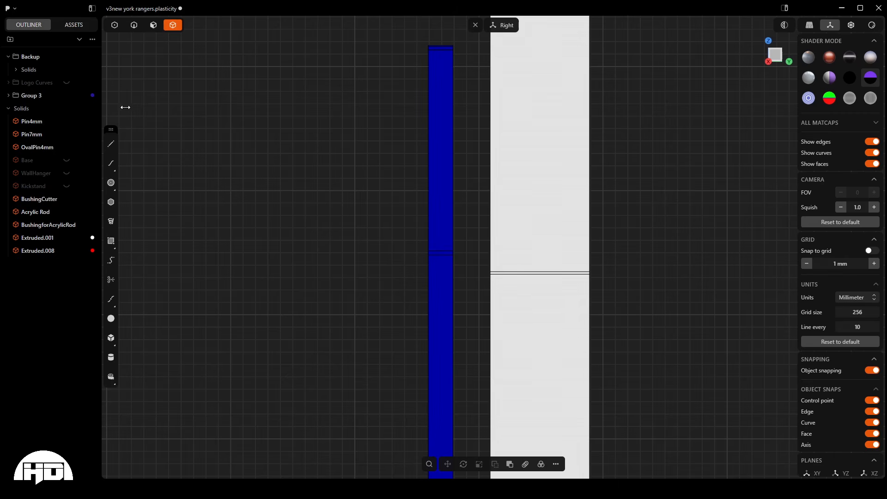
middle_click_drag(503, 66, 475, 274)
scroll(475, 270, "up", 6)
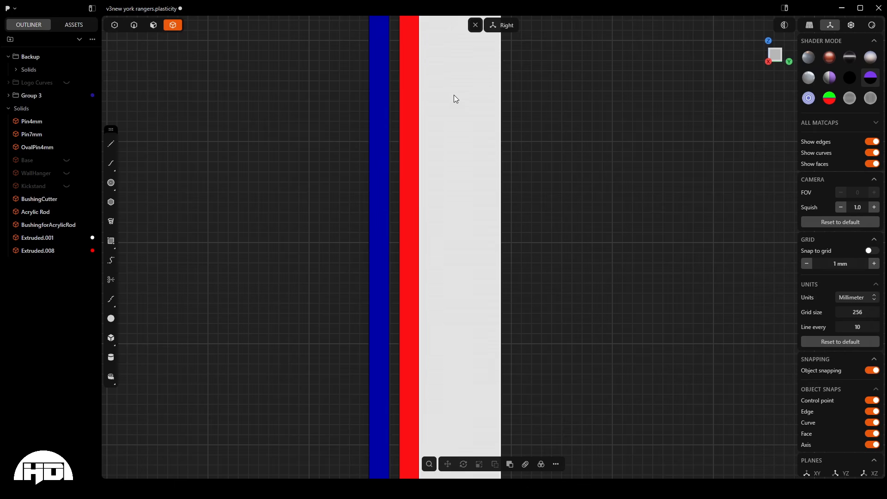
scroll(376, 420, "down", 7)
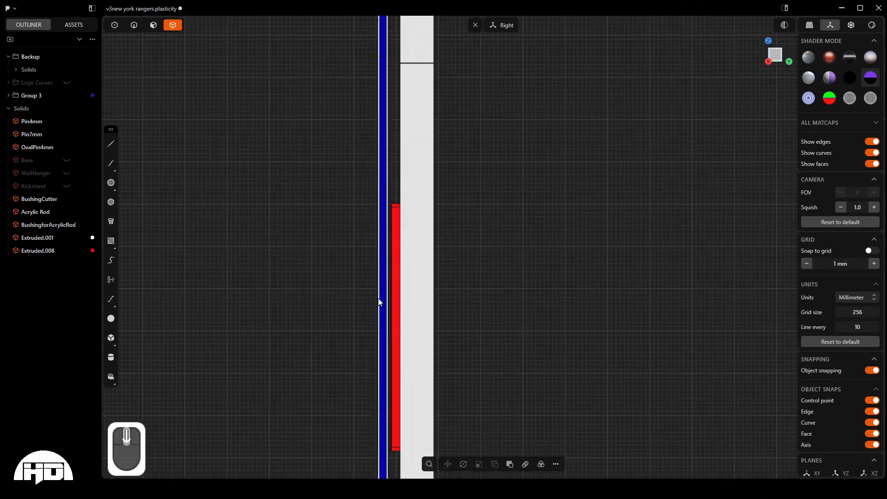
scroll(367, 65, "up", 5)
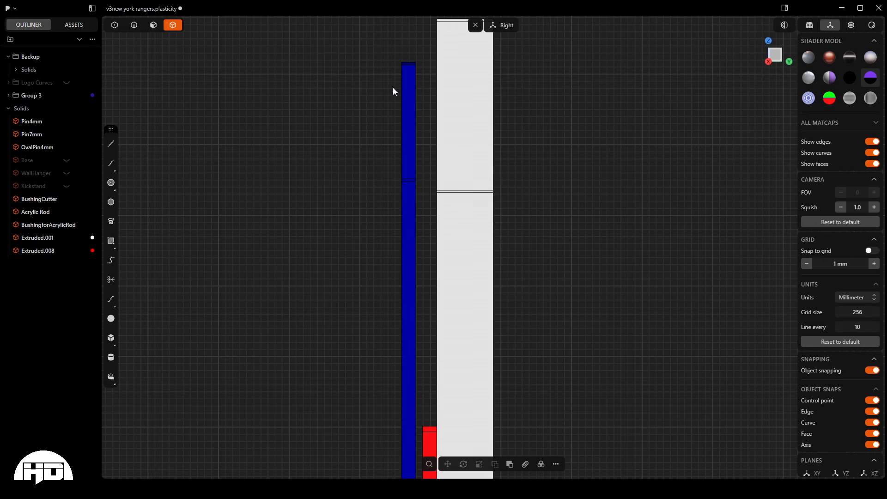
middle_click_drag(393, 88, 589, 270)
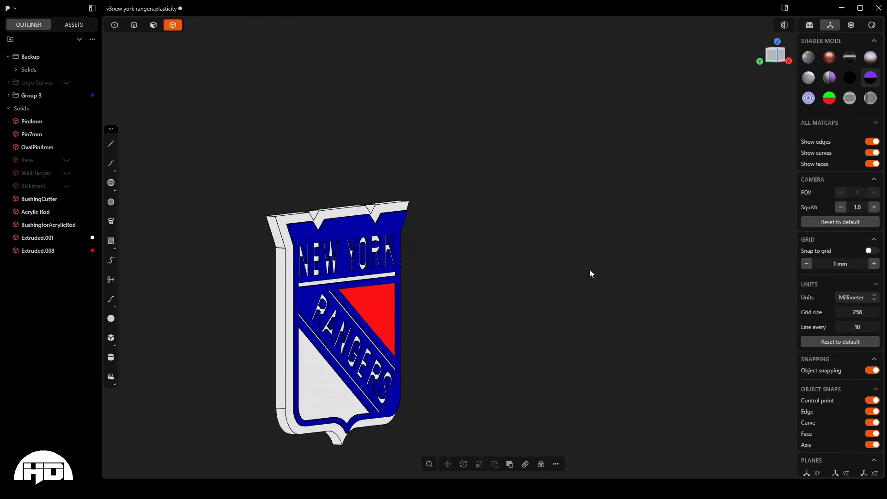
- Hide the white backing solid, leaving the blue and red logo layers in view
left_click(285, 298)
key("h")
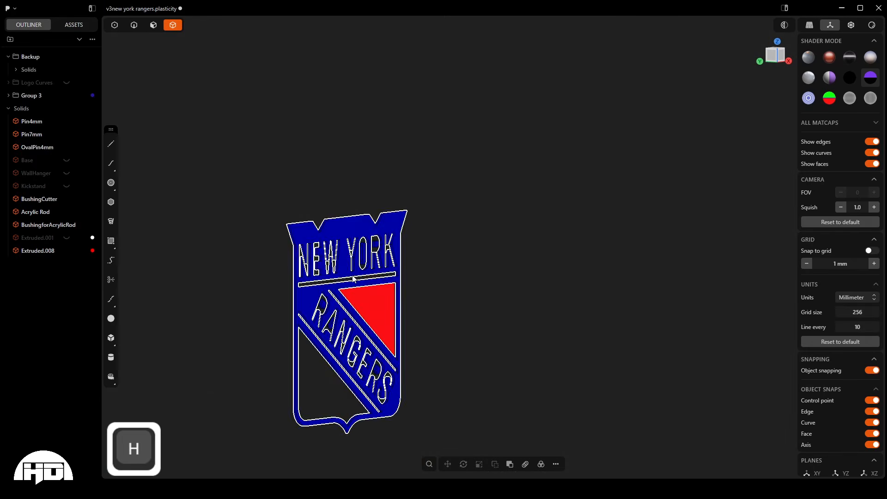
scroll(342, 365, "down", 5)
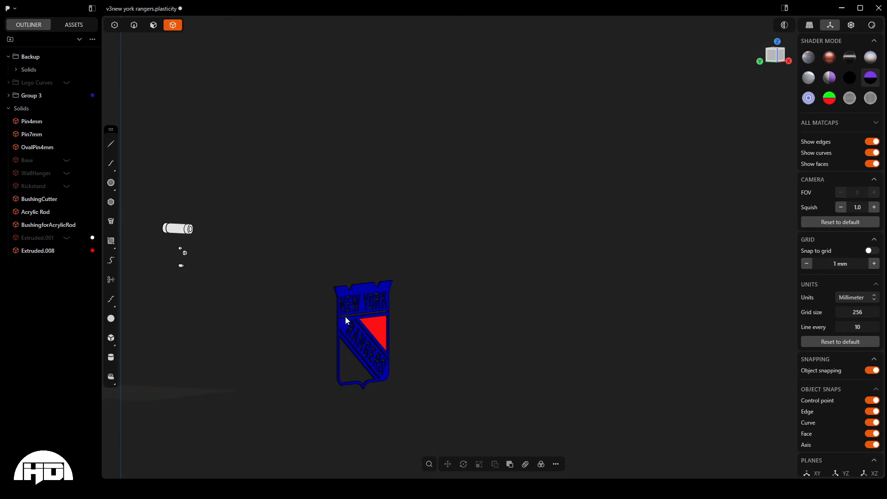
- Examine the loose pin solids beneath the acrylic rod bushing, focusing on the lowest cylindrical pin
middle_click_drag(410, 336, 269, 300)
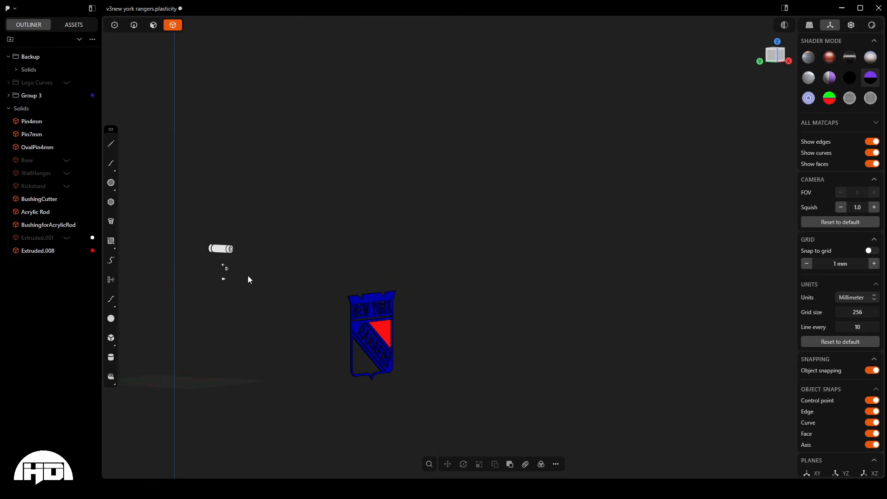
scroll(203, 261, "up", 5)
scroll(276, 318, "up", 2)
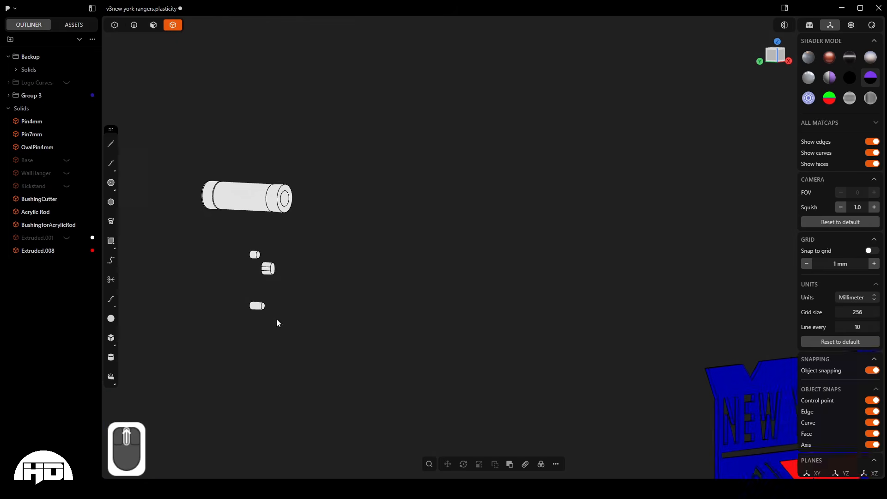
middle_click_drag(269, 273, 372, 265)
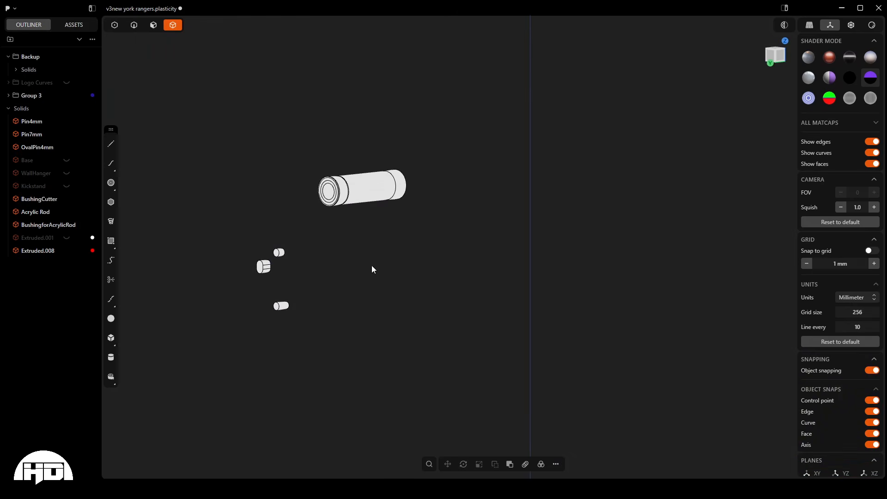
scroll(362, 289, "down", 5)
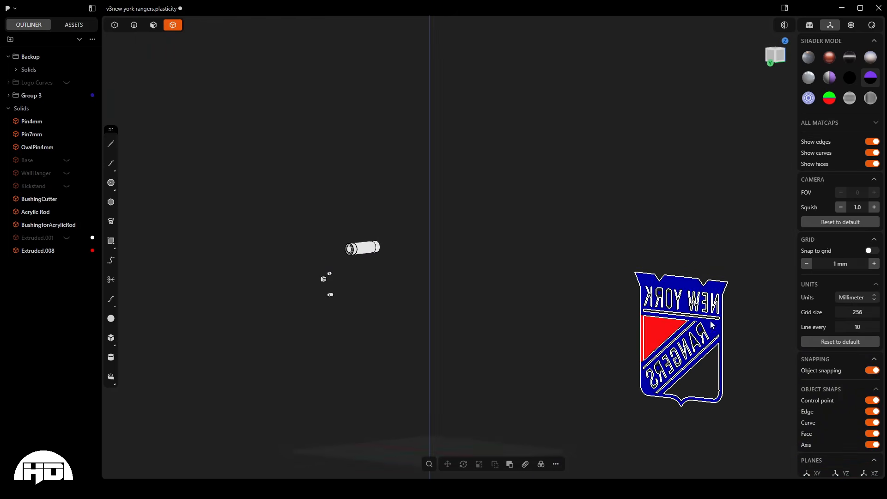
scroll(333, 295, "up", 10)
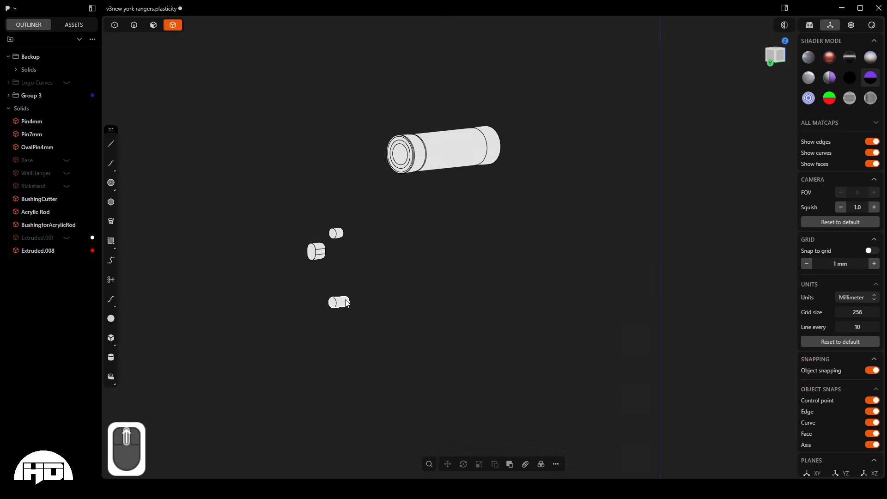
middle_click_drag(283, 287, 326, 293)
scroll(333, 307, "up", 5)
scroll(334, 309, "up", 5)
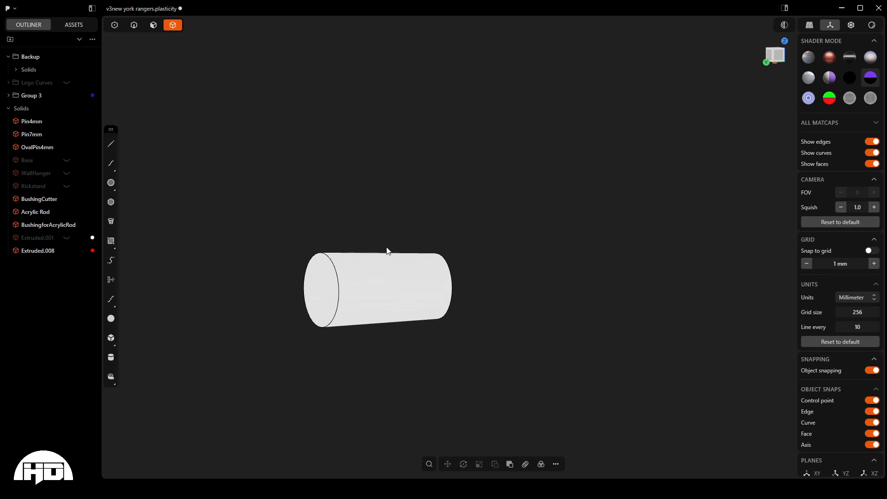
scroll(451, 297, "down", 5)
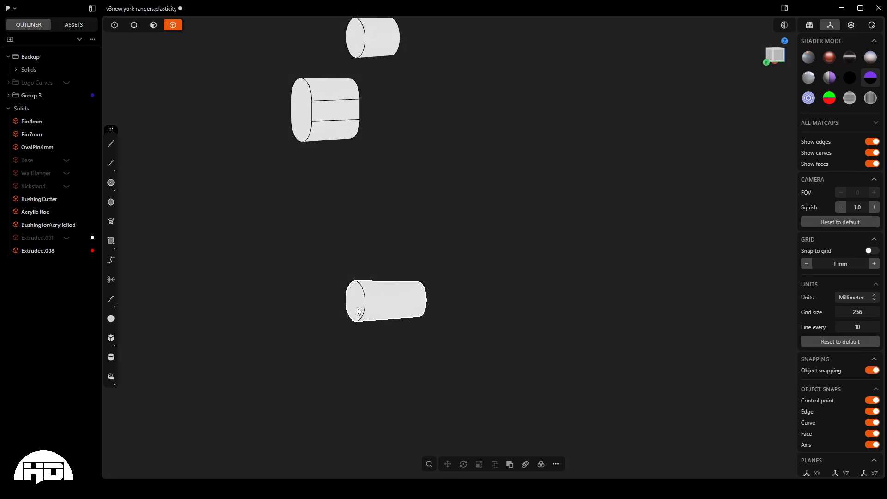
- Begin placing copies of Pin7mm, using the center of its round end face as the reference point
left_click(371, 294)
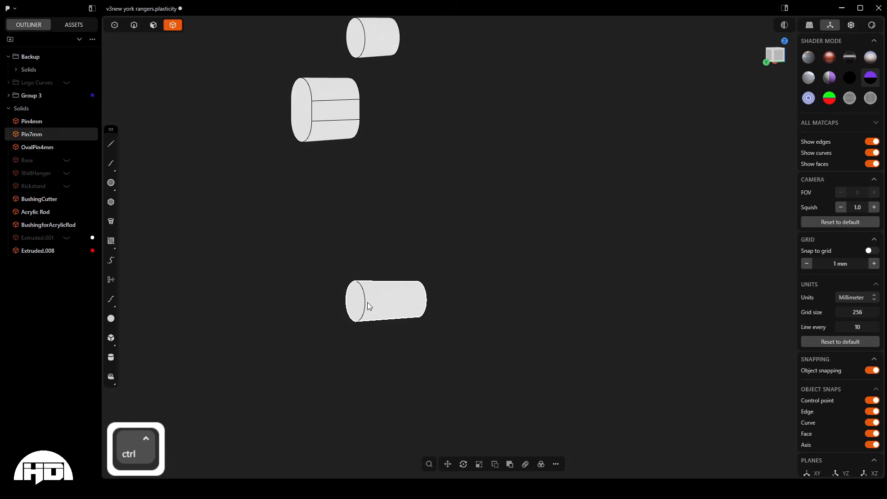
key("ctrl+d")
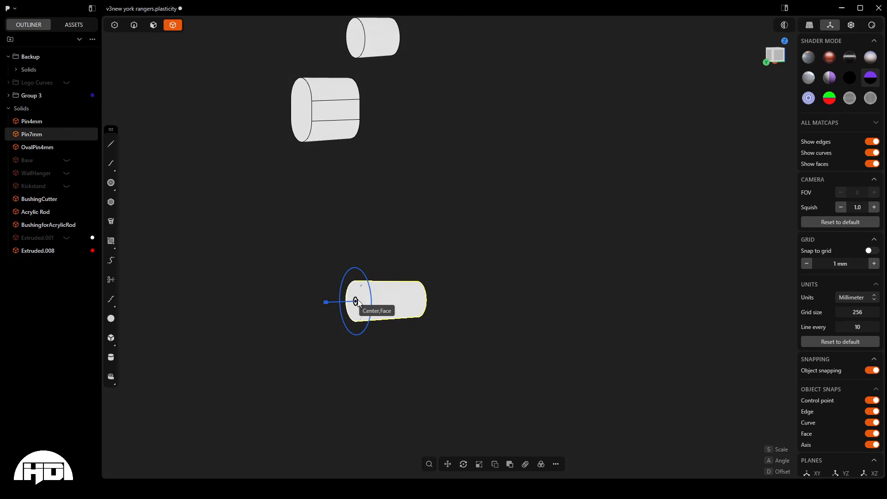
scroll(356, 305, "down", 8)
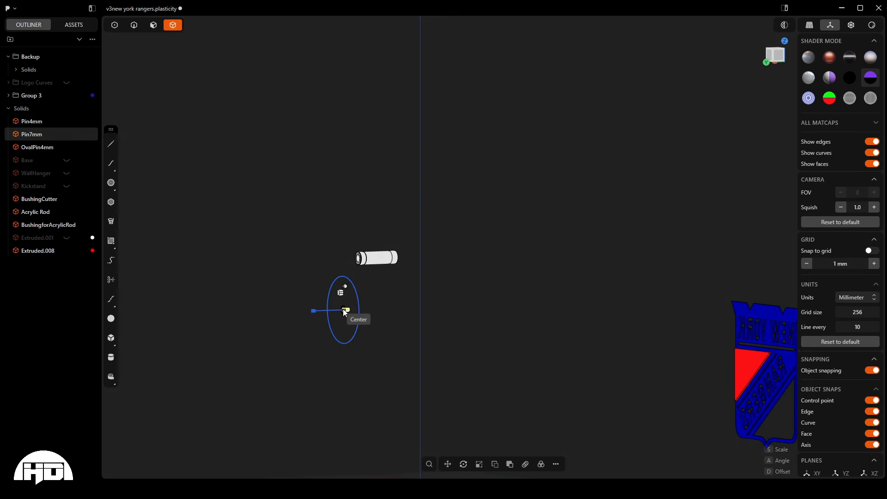
scroll(343, 309, "up", 6)
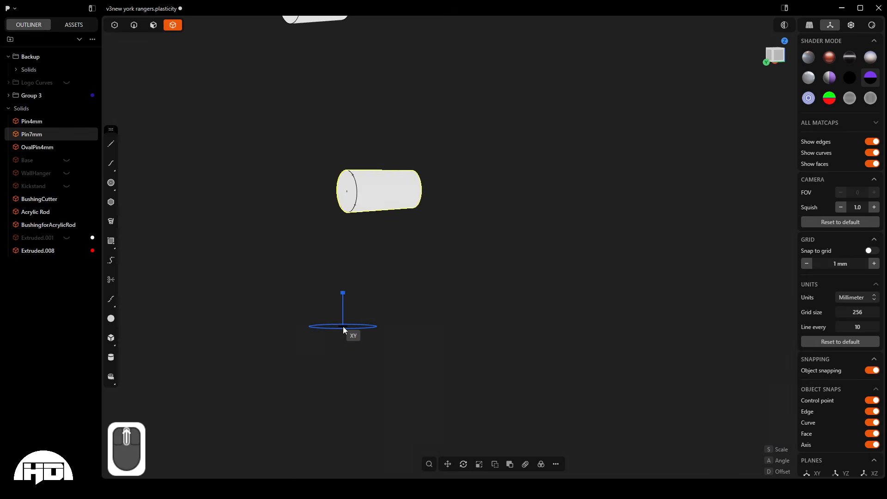
scroll(343, 326, "down", 1)
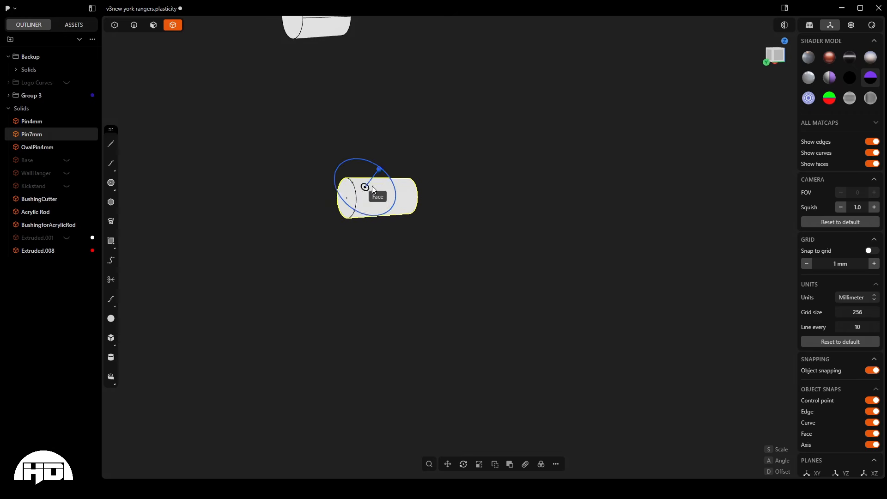
scroll(388, 194, "up", 5)
middle_click_drag(329, 188, 385, 191)
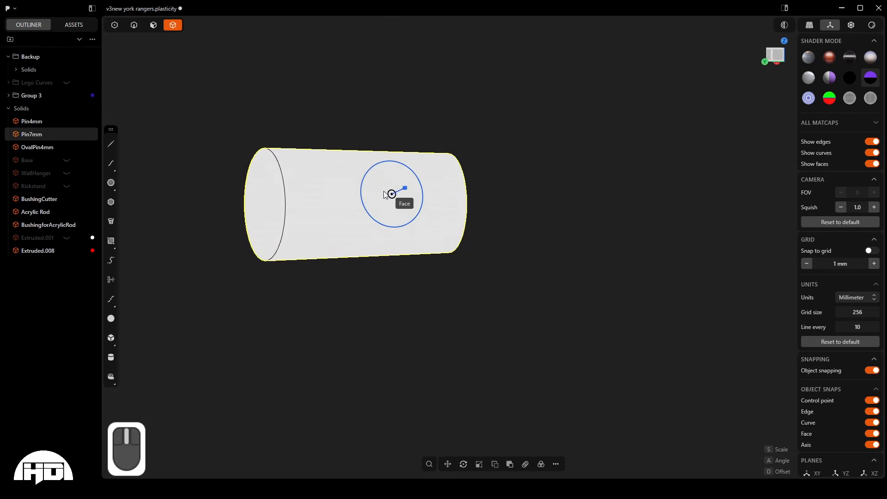
left_click(266, 206)
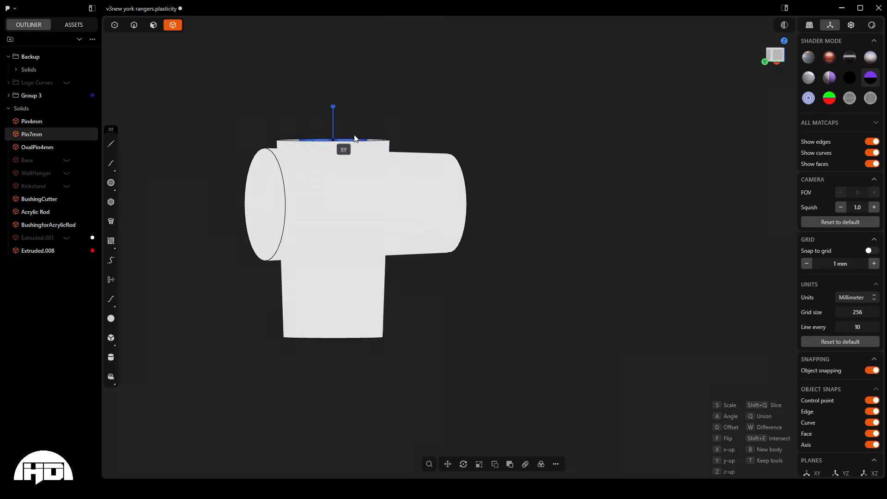
- Examine the blue and red logo layers from the front, right, top and back to choose where the pins go
middle_click_drag(396, 231, 262, 178)
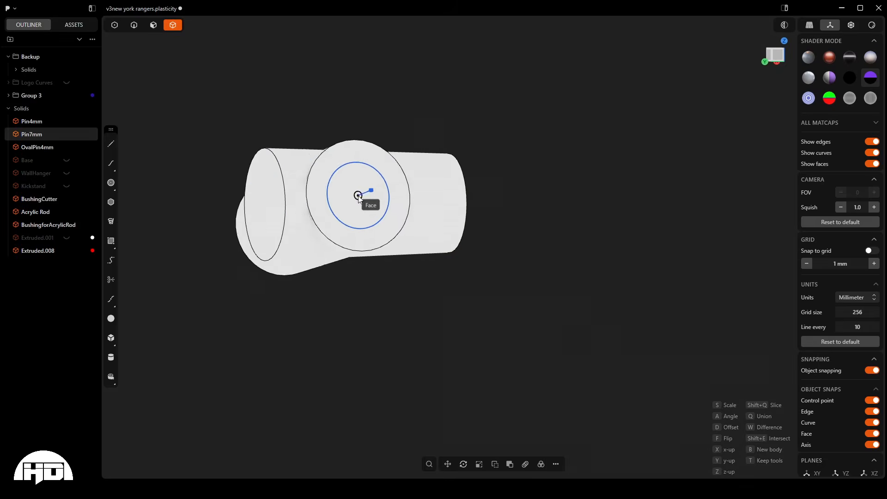
middle_click_drag(368, 157, 376, 235)
scroll(375, 236, "down", 2)
scroll(307, 243, "down", 10)
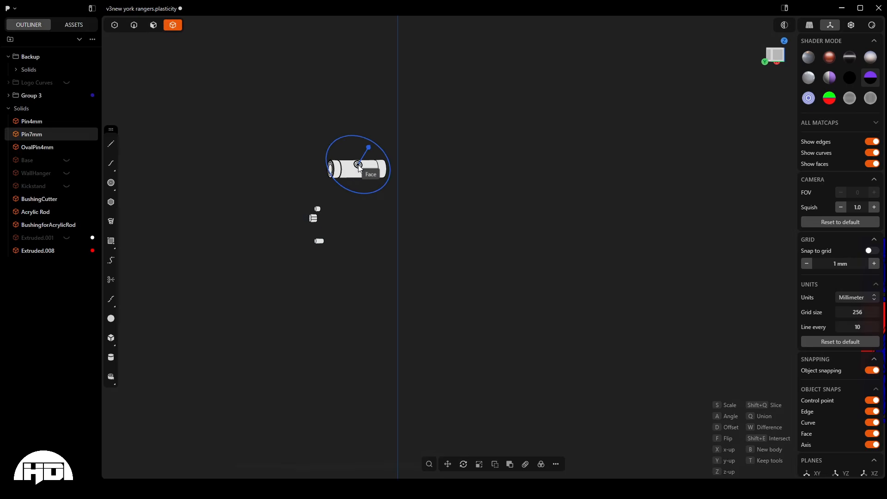
scroll(383, 224, "down", 5)
scroll(538, 264, "up", 6)
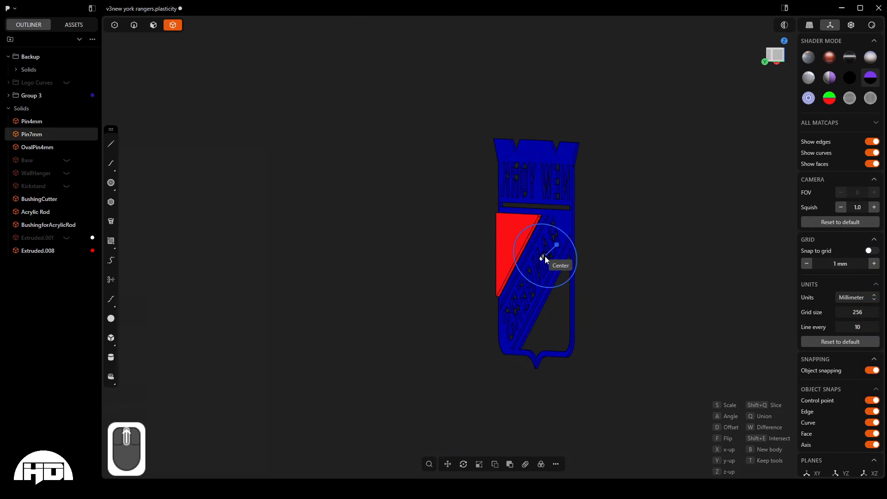
key("KP_1")
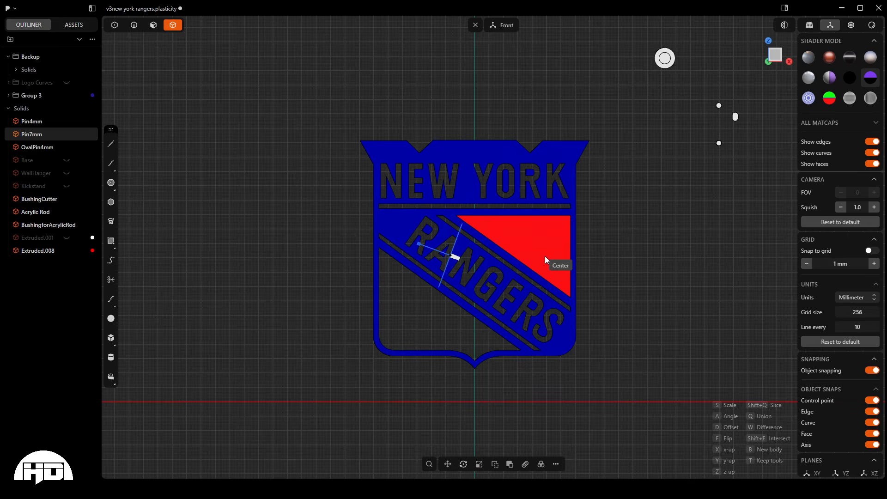
key("KP_3")
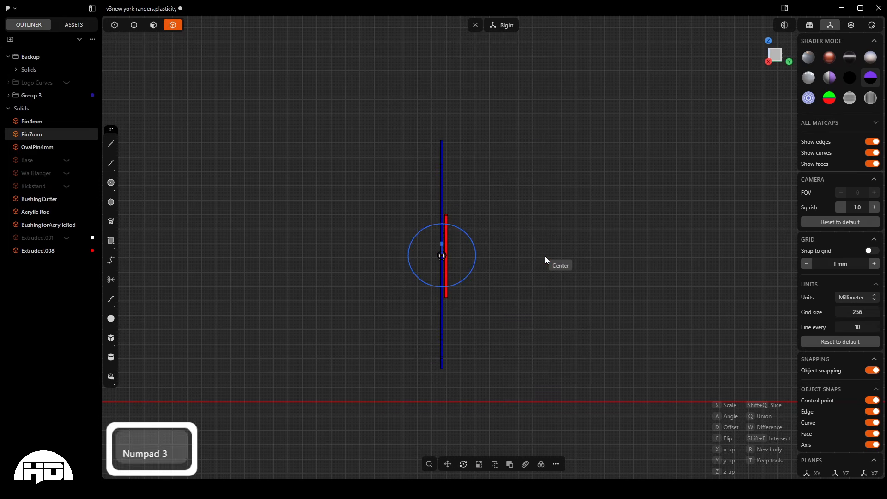
key("KP_7")
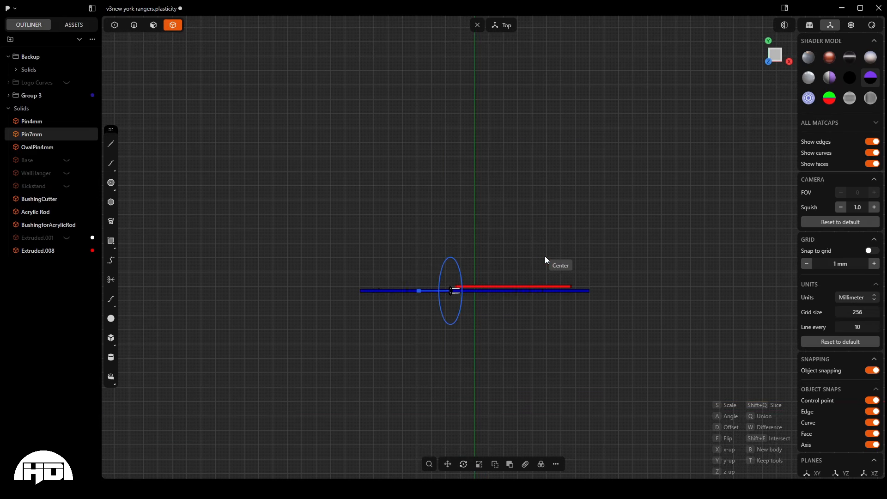
key("KP_1")
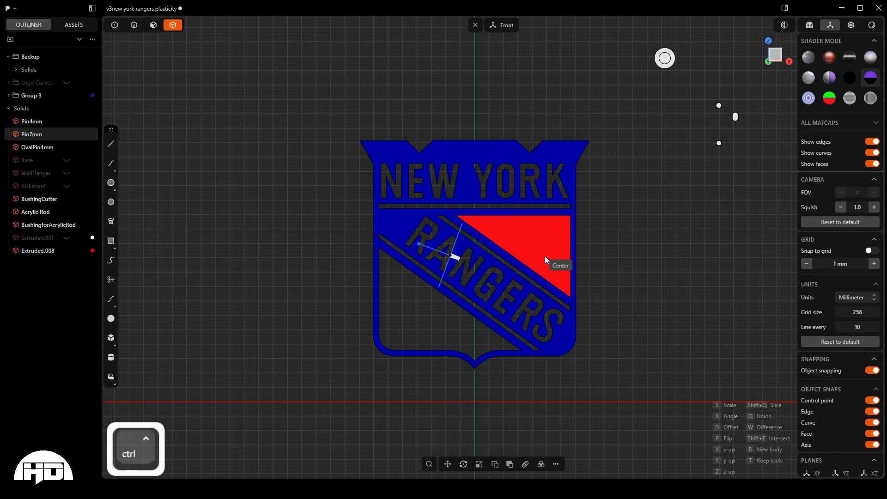
key("ctrl+KP_1")
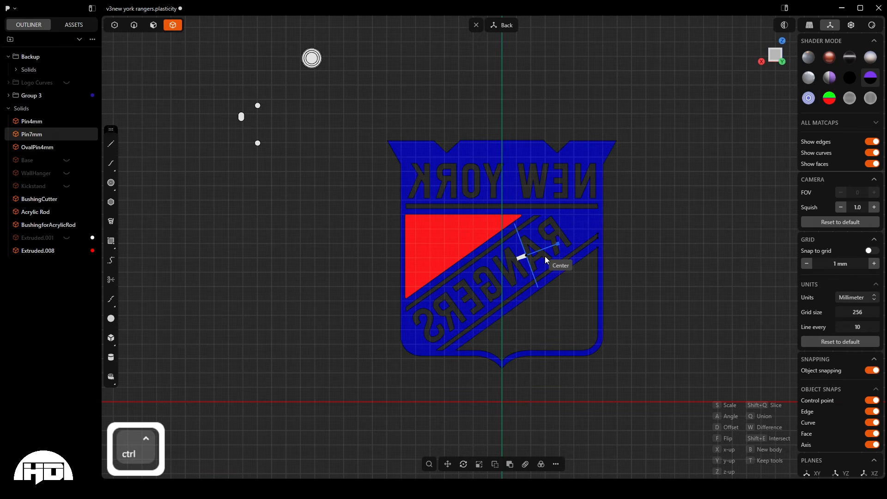
- Flip the pin copy so it projects outward from the blue layer's back face, and set the placement to Union
scroll(467, 307, "down", 2)
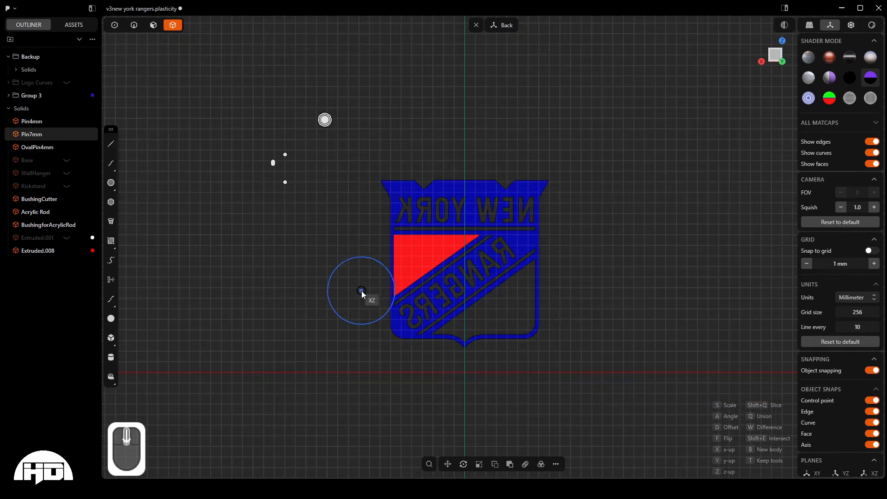
scroll(481, 264, "up", 8)
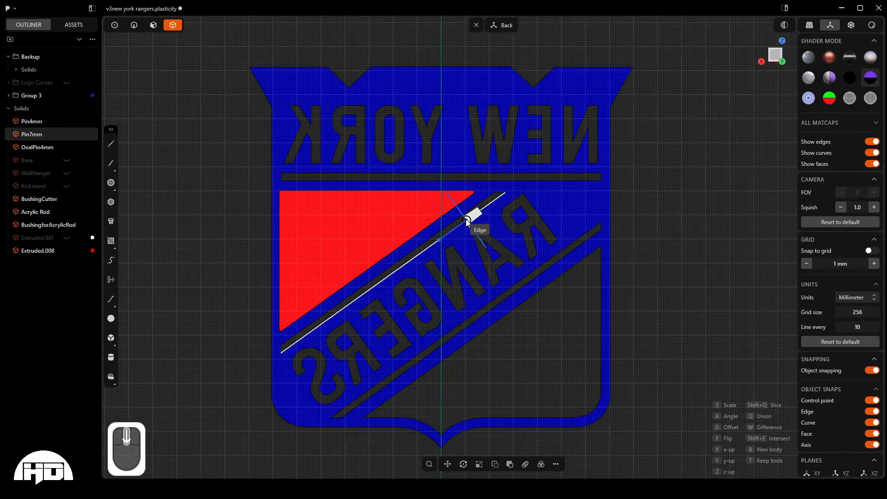
scroll(466, 219, "down", 1)
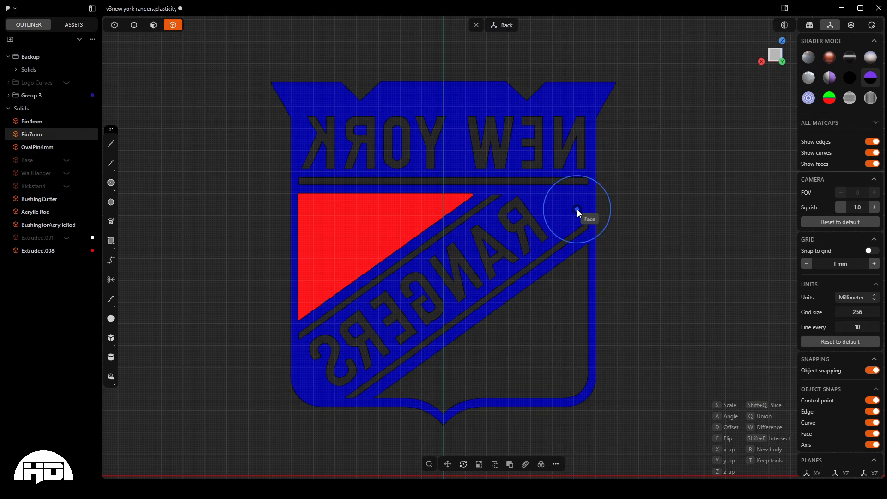
middle_click_drag(580, 212, 563, 219)
scroll(563, 215, "up", 3)
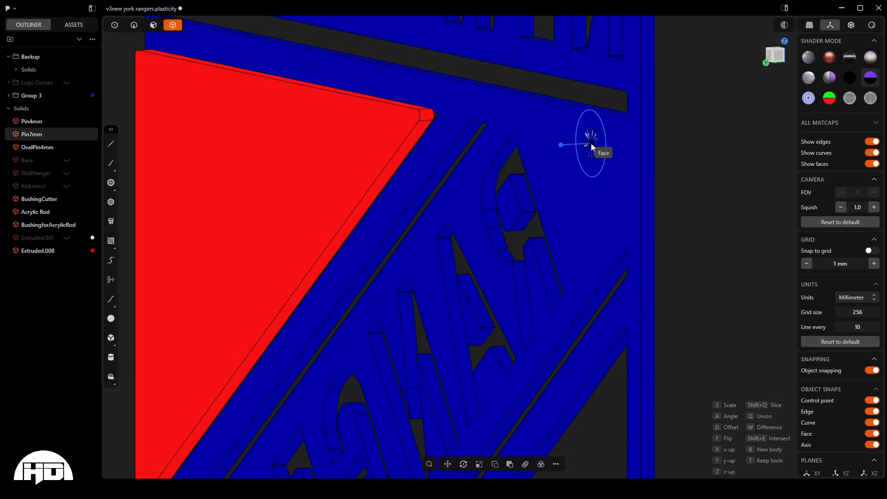
key("f")
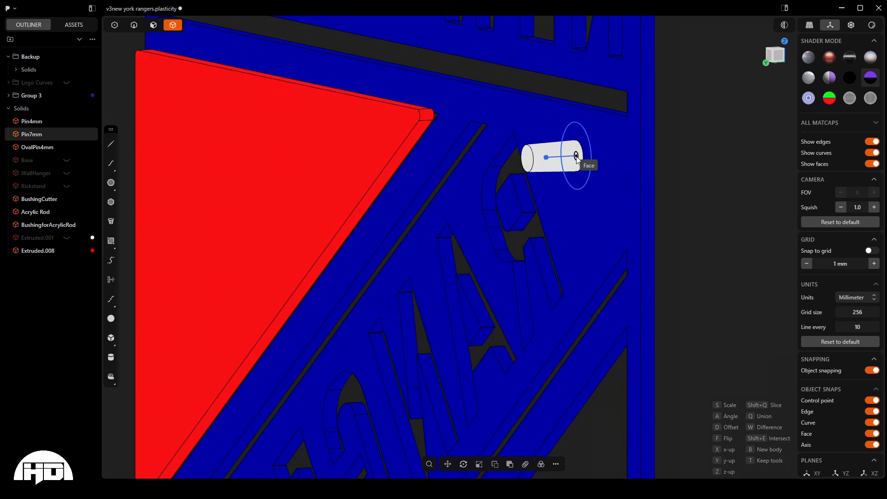
key("q")
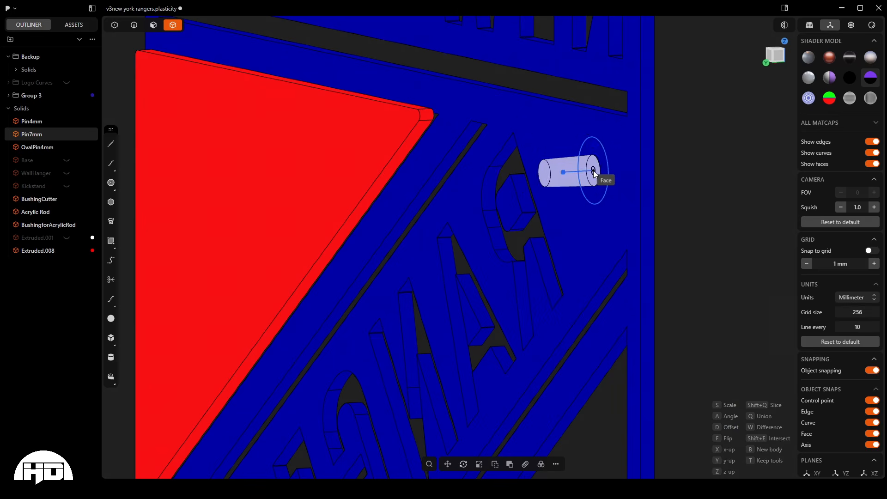
- Place the first pin on the back of the blue layer, in the upper corner above the N of NEW
scroll(595, 161, "down", 3)
scroll(596, 161, "down", 1)
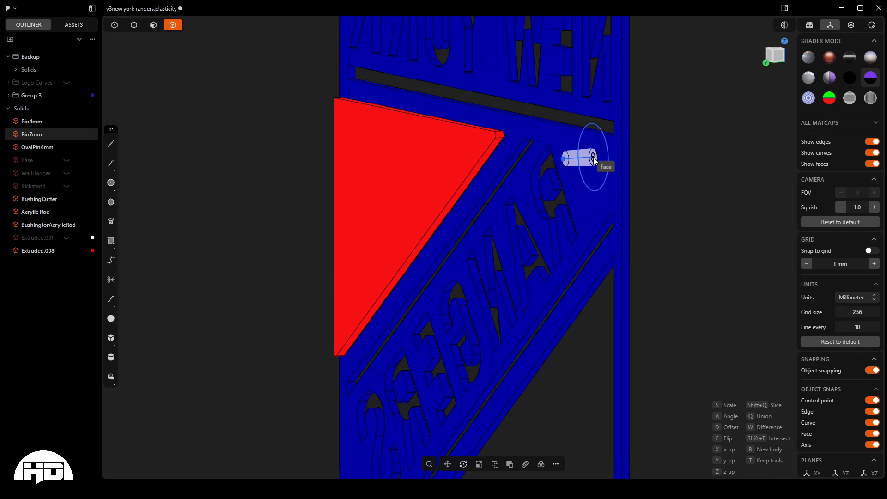
scroll(592, 171, "down", 5)
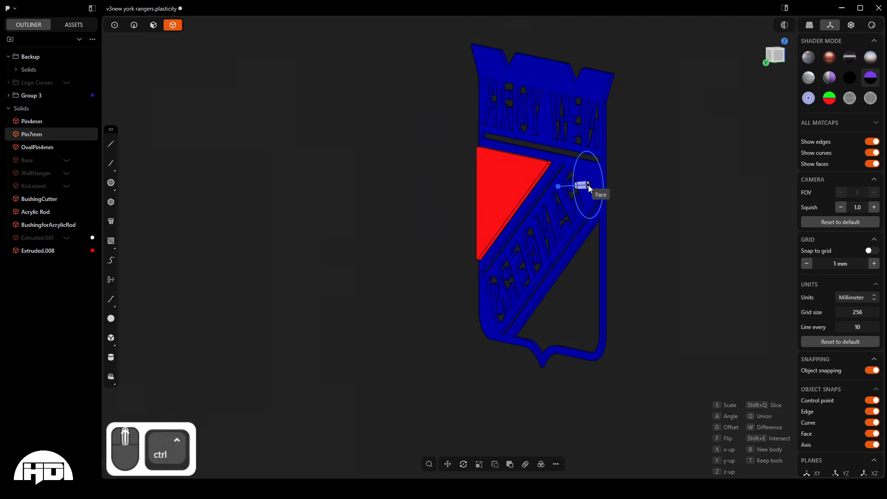
key("ctrl+KP_1")
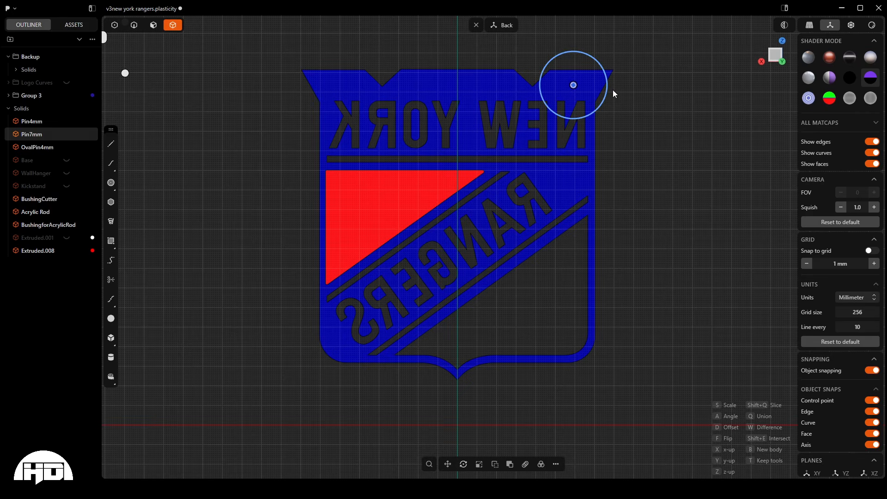
right_click(670, 90)
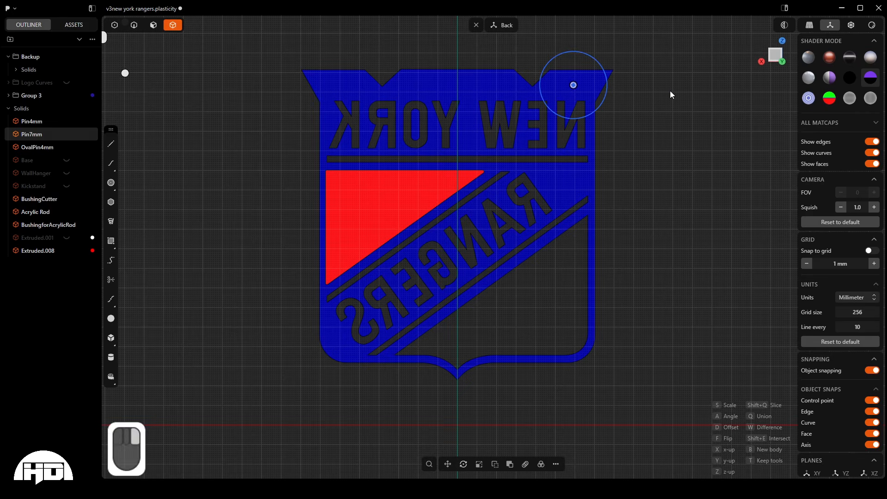
key("shift+r")
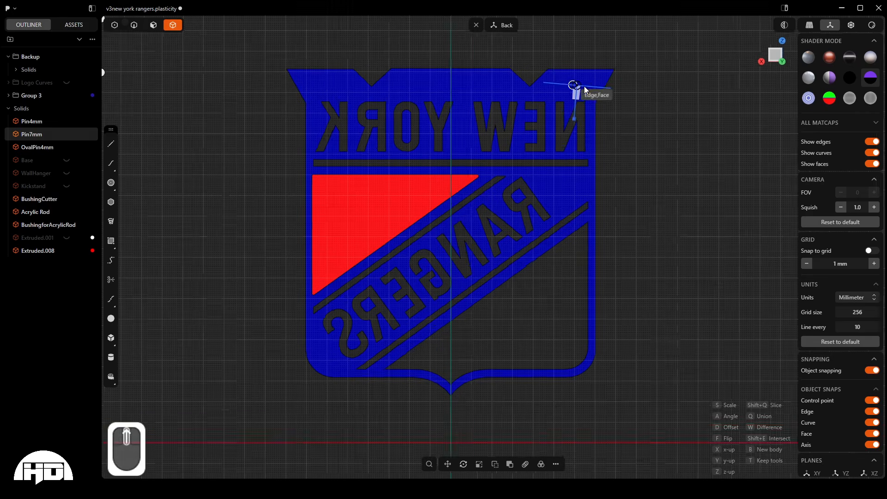
scroll(583, 87, "up", 5)
middle_click_drag(582, 87, 506, 156)
scroll(505, 157, "down", 6)
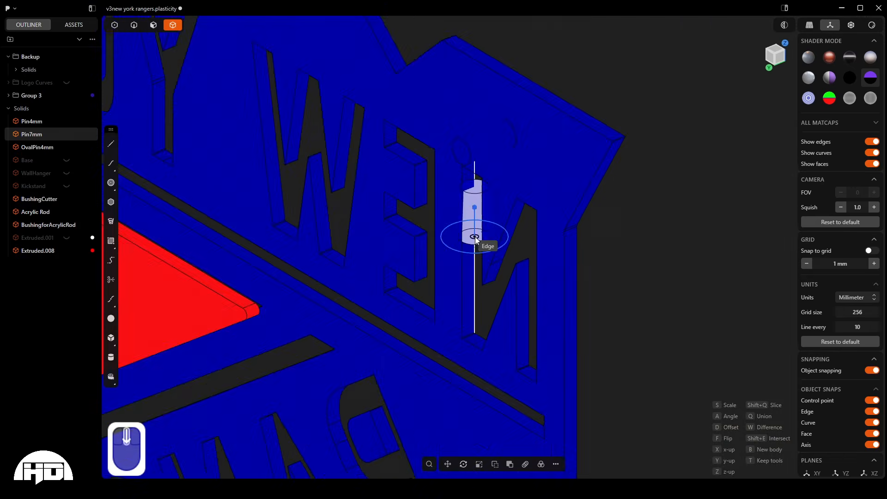
middle_click_drag(492, 194, 495, 156)
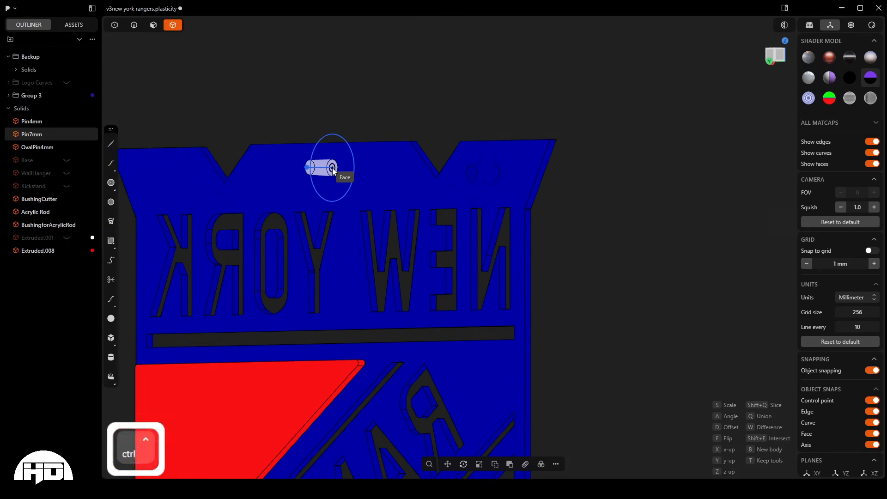
- Place two more pins on the blue layer's back, one at the top center and one in the corner above the K of YORK
key("ctrl+KP_1")
scroll(705, 221, "down", 3)
scroll(705, 219, "down", 2)
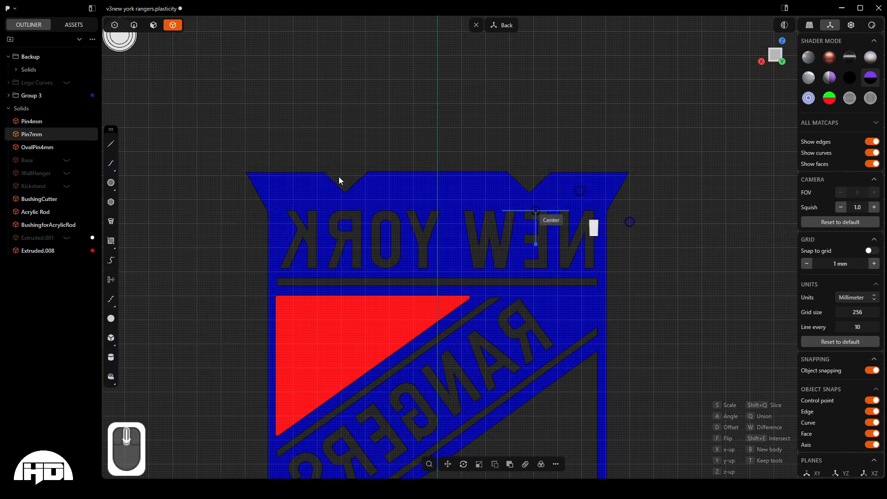
scroll(407, 181, "up", 5)
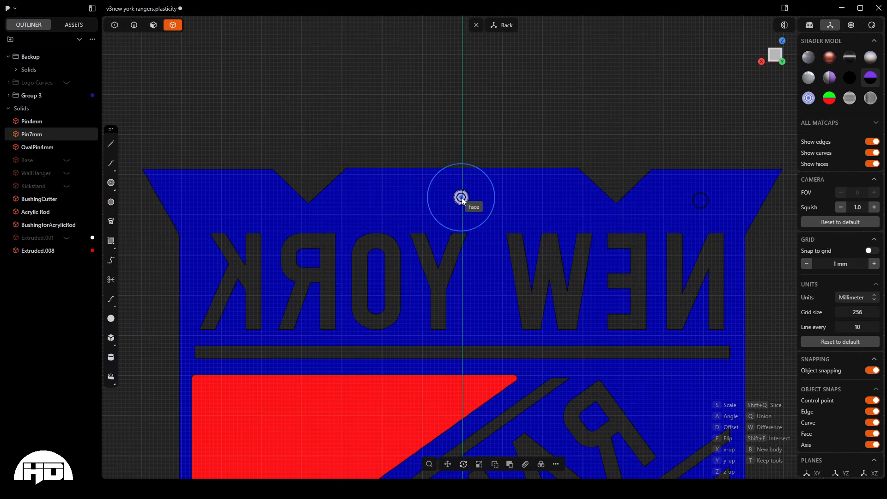
left_click(461, 198)
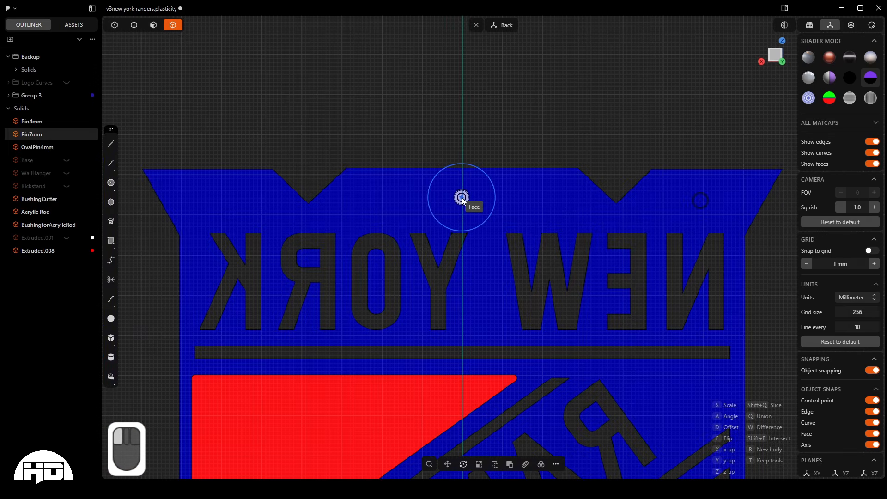
left_click(219, 200)
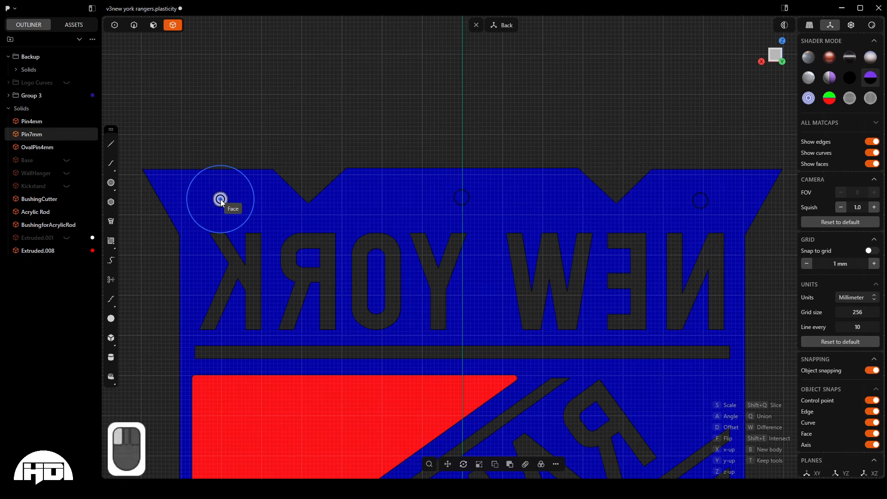
- Place another pin on the blue layer's back, in the solid area beside the R of RANGERS beneath the horizontal slot
scroll(188, 154, "down", 3)
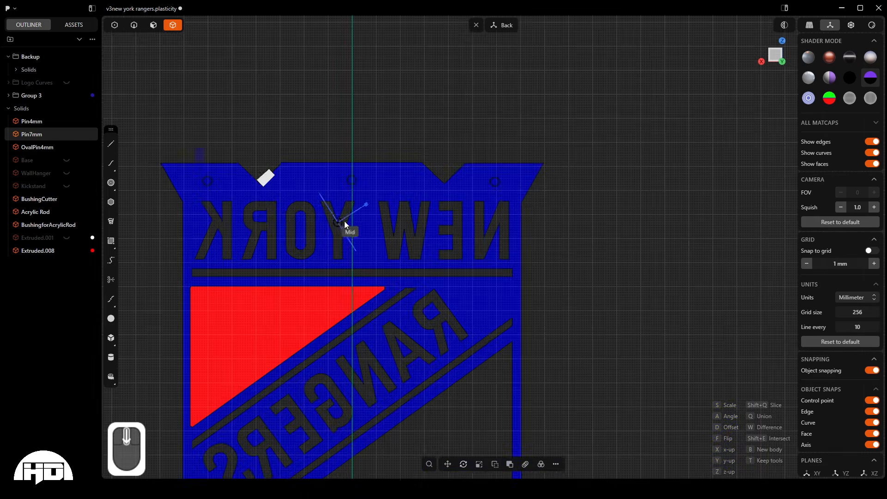
scroll(340, 191, "down", 3)
scroll(453, 287, "up", 5)
scroll(454, 287, "up", 3)
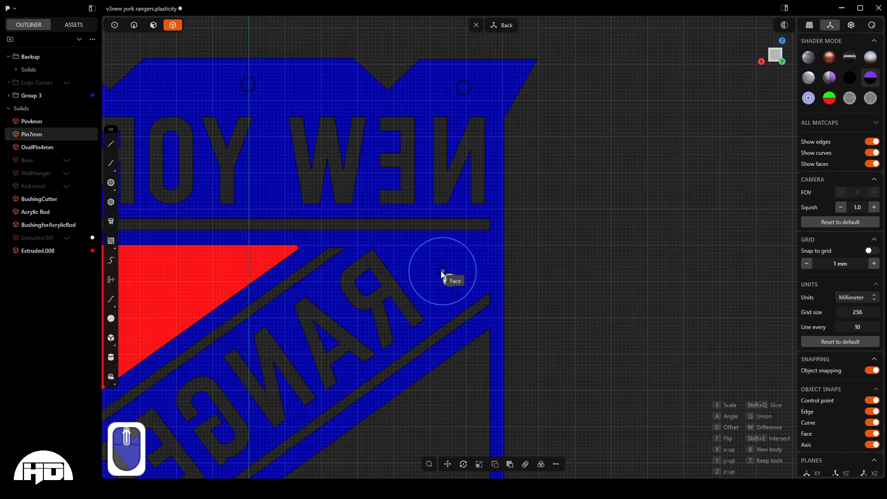
left_click(433, 267)
scroll(436, 192, "down", 5)
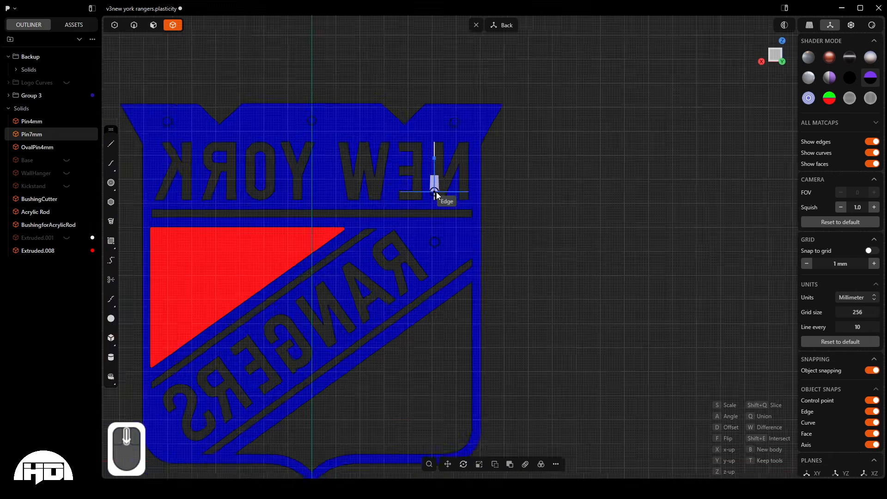
- Place a pin on the blue layer's back in the lower corner beside the S of RANGERS
scroll(250, 389, "up", 5)
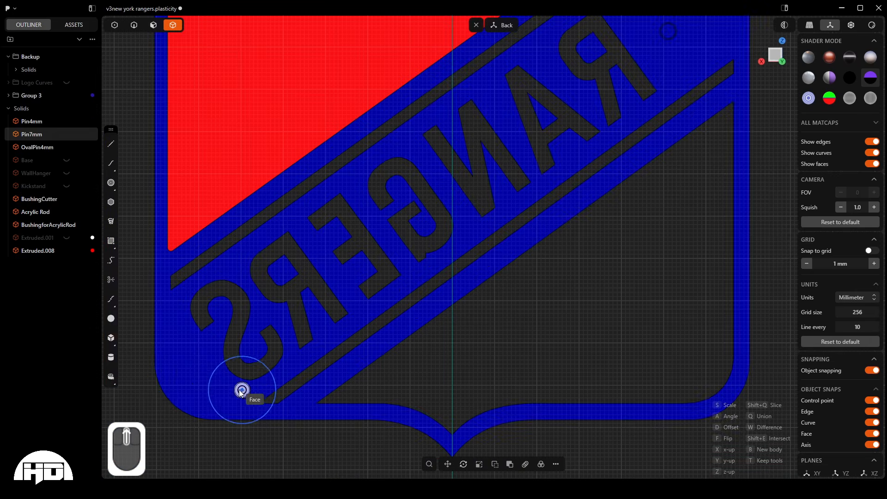
left_click(192, 371)
scroll(192, 371, "down", 3)
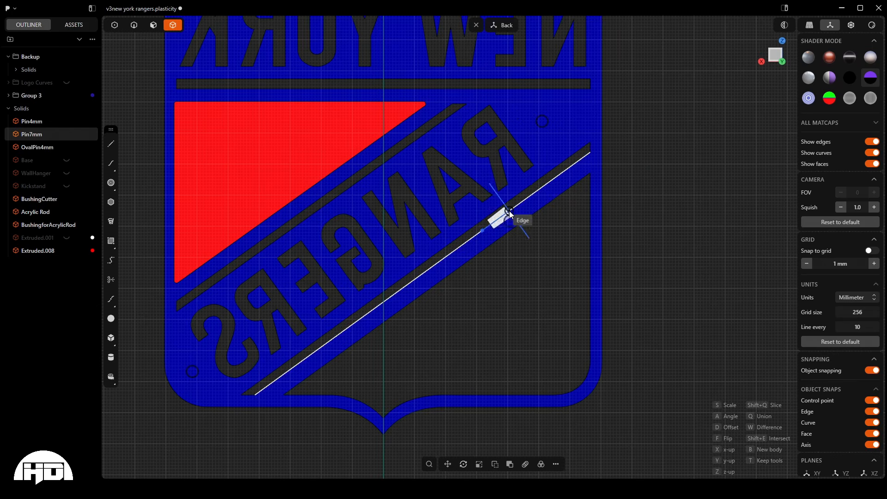
- Place a pin at the upper end of the diagonal blue strip beneath RANGERS, centered across the strip's width
scroll(518, 215, "up", 3)
scroll(518, 215, "up", 3)
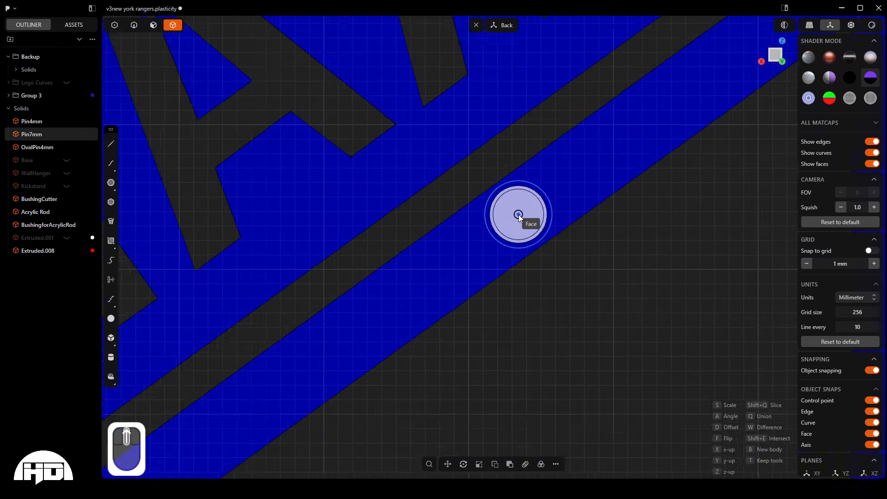
scroll(519, 214, "down", 3)
left_click(519, 213)
scroll(596, 160, "up", 5)
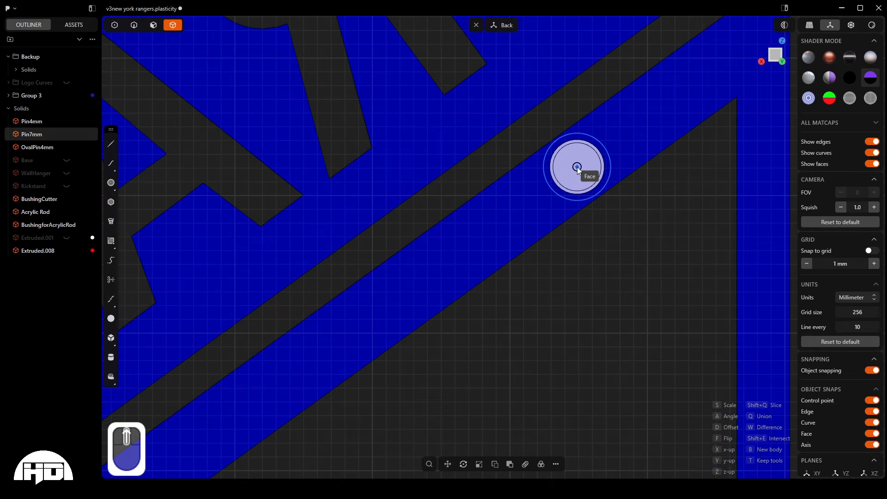
scroll(578, 167, "down", 5)
scroll(582, 146, "down", 5)
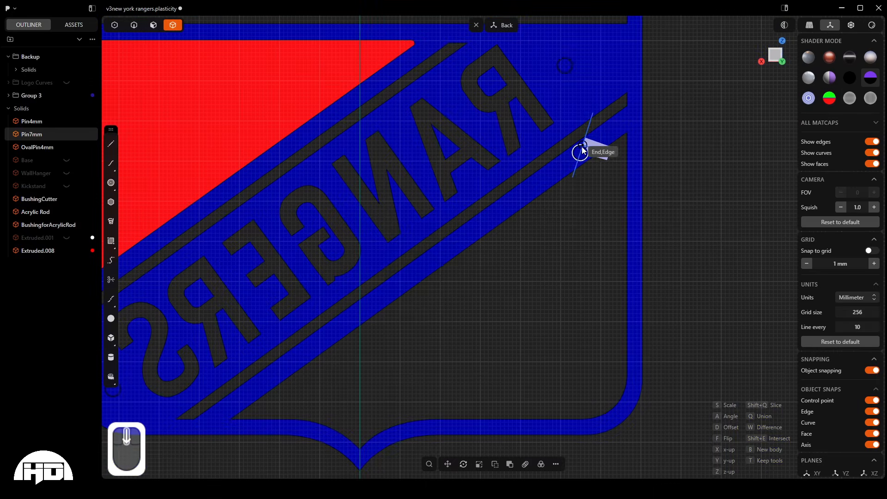
- Place two more pins on the diagonal blue strip beneath RANGERS, one near its middle and one near its lower end
scroll(422, 265, "up", 5)
scroll(420, 263, "down", 3)
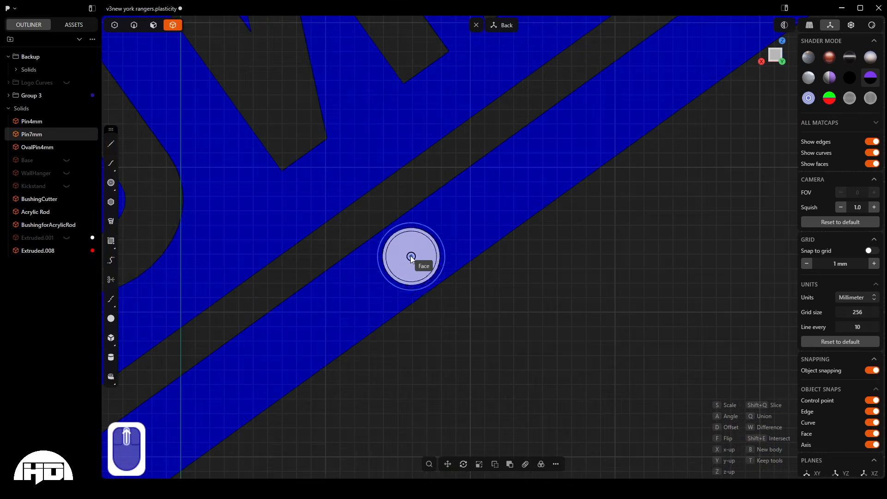
scroll(498, 168, "down", 5)
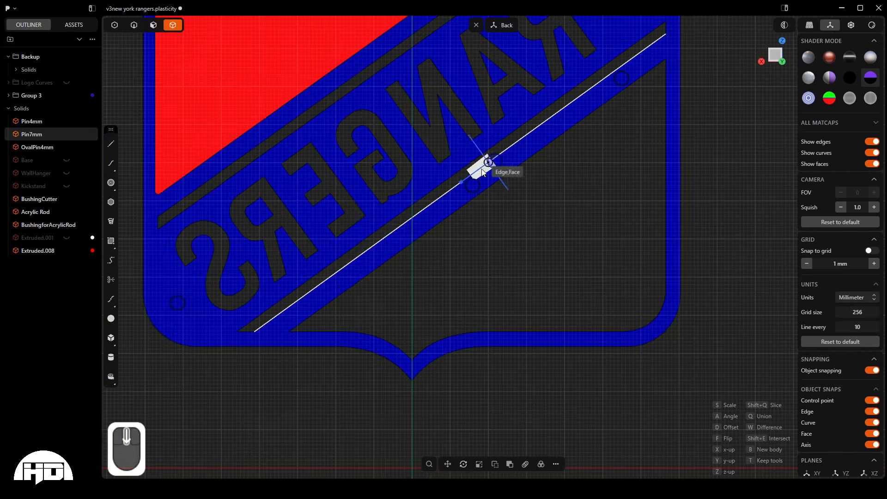
scroll(307, 307, "up", 7)
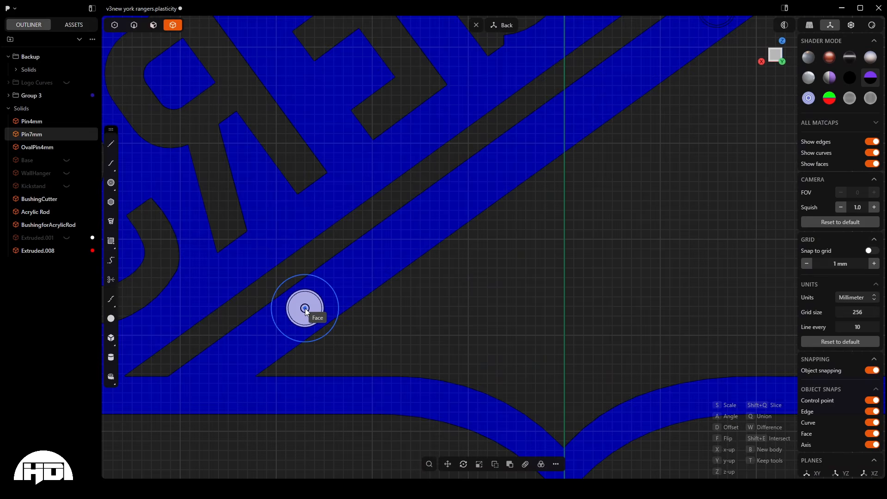
scroll(305, 308, "down", 3)
scroll(460, 360, "up", 3)
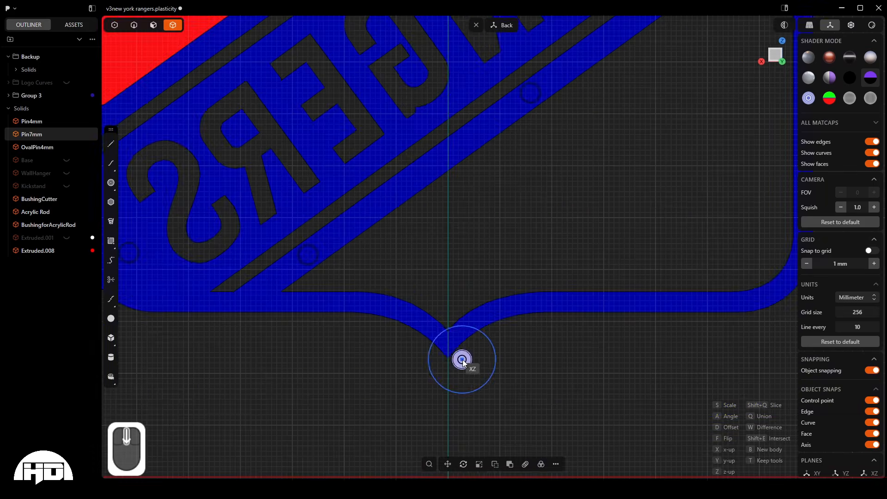
scroll(454, 348, "up", 3)
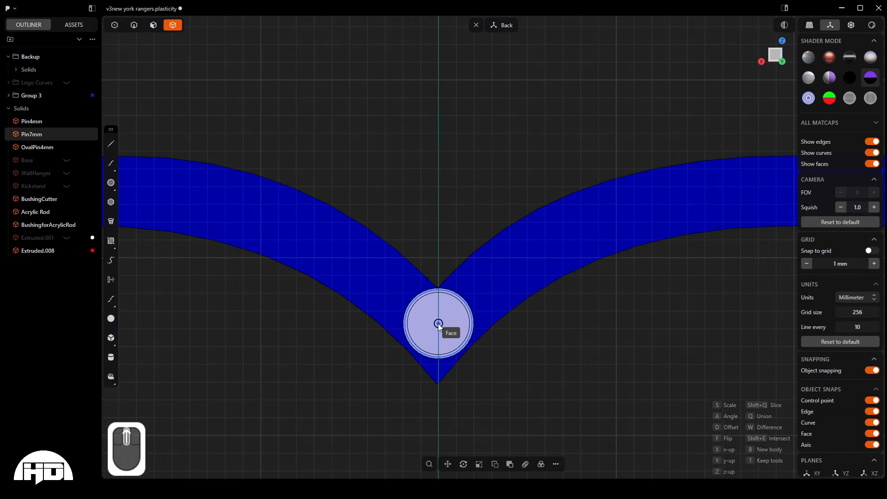
scroll(438, 325, "up", 5)
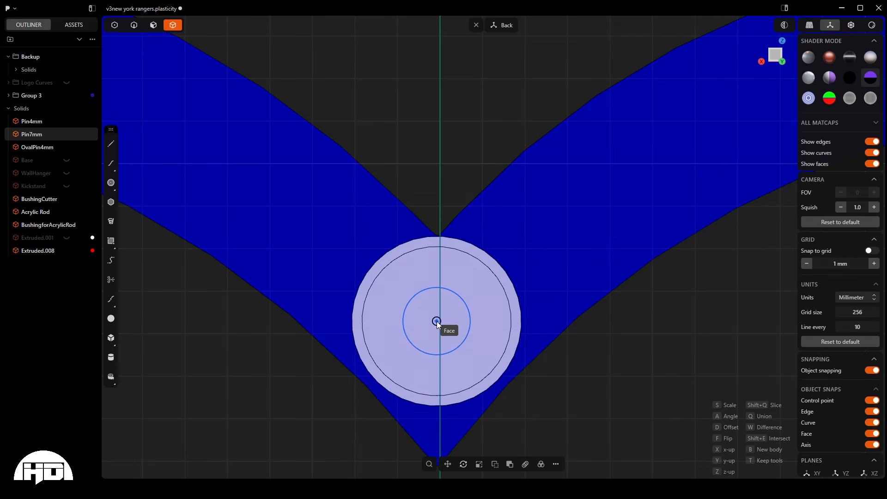
scroll(436, 327, "down", 5)
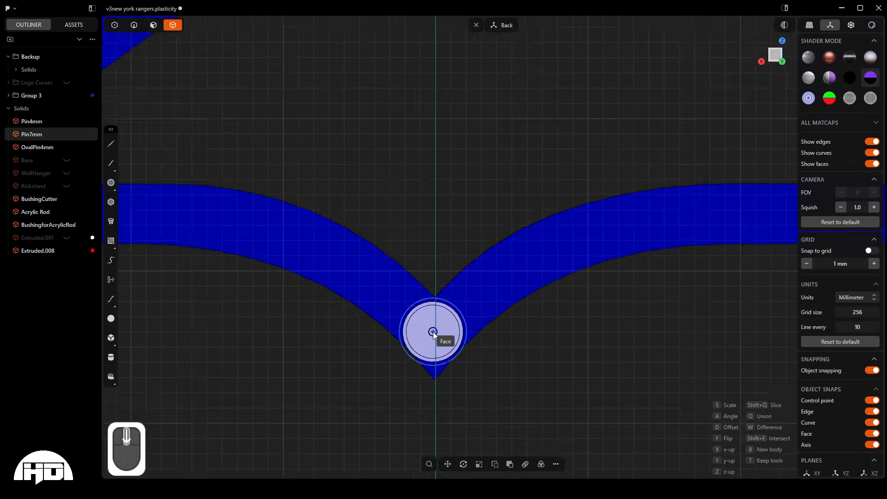
- Place a pin on the blue layer's back between the W of NEW and the Y of YORK
scroll(434, 333, "down", 5)
scroll(425, 440, "down", 3)
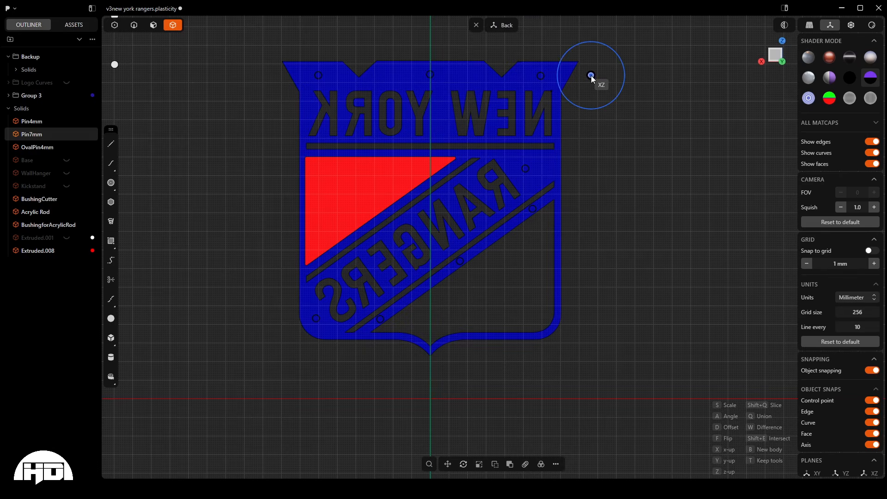
right_click(441, 130)
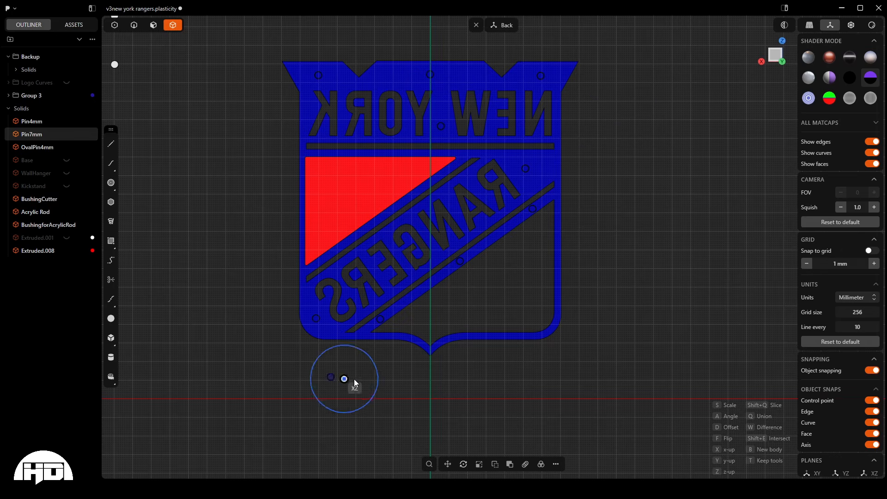
- Scale the pin down until it fits inside the border at the shield's bottom point, and place it there
scroll(423, 352, "up", 8)
scroll(425, 353, "down", 4)
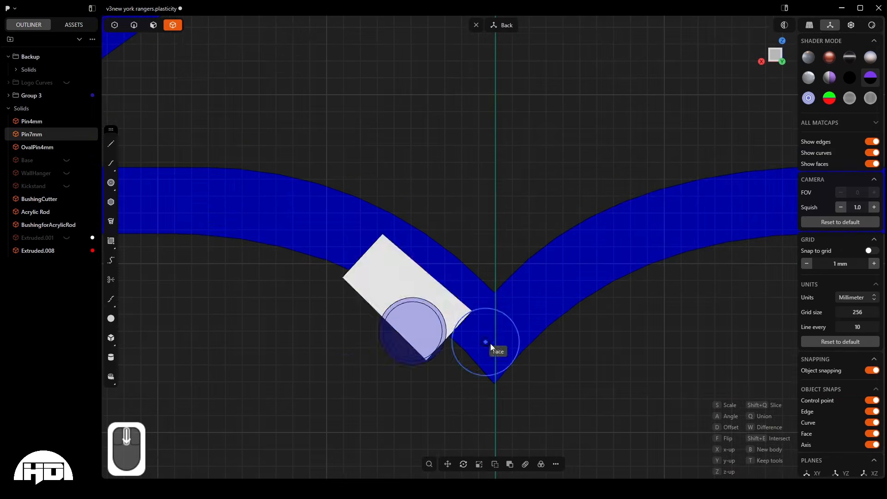
scroll(498, 341, "up", 5)
scroll(257, 332, "down", 5)
scroll(458, 333, "up", 3)
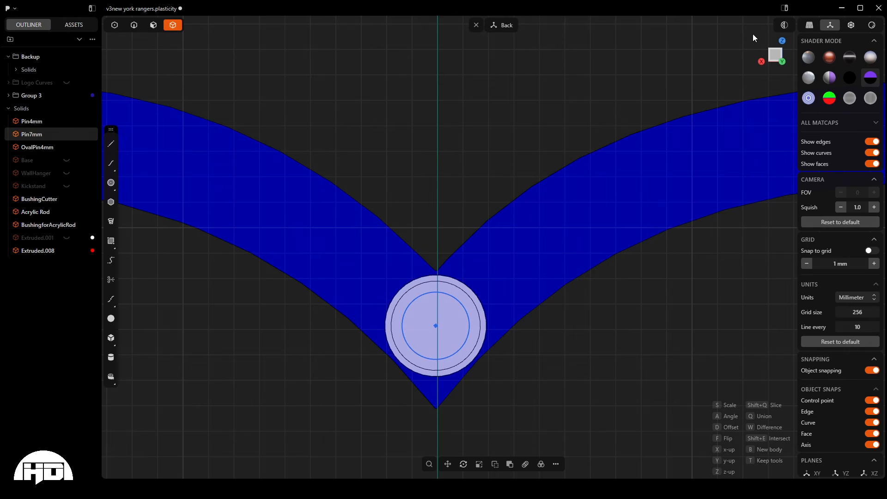
key("s")
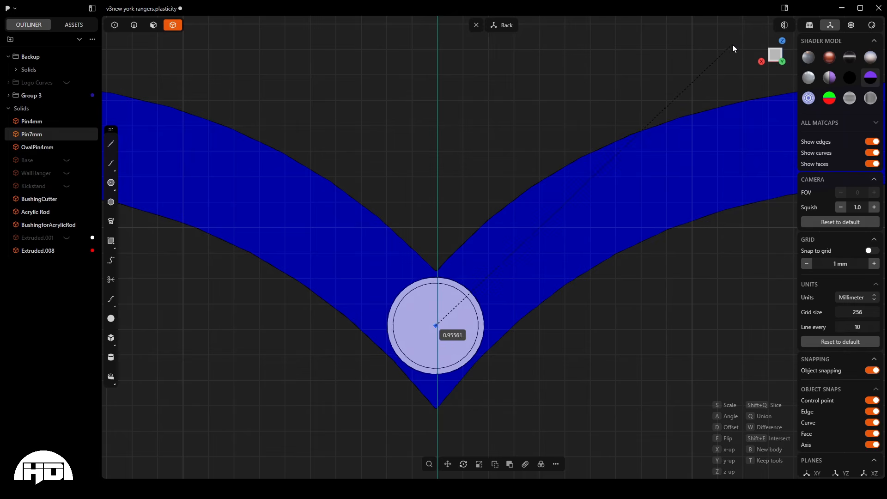
left_click(706, 69)
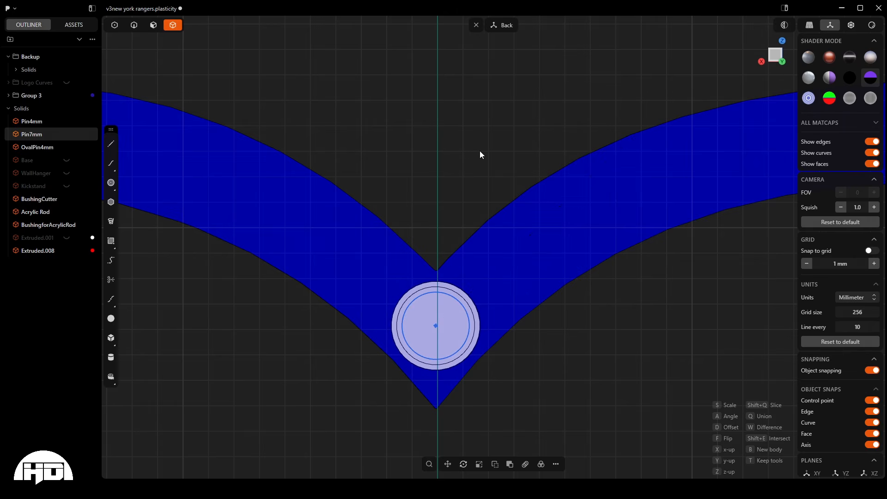
key("Return")
middle_click_drag(459, 283, 417, 291)
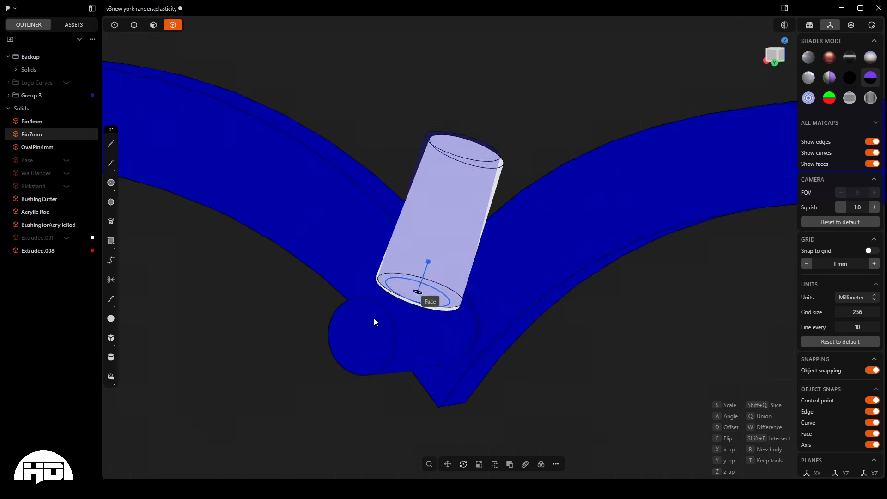
middle_click_drag(375, 322, 267, 378)
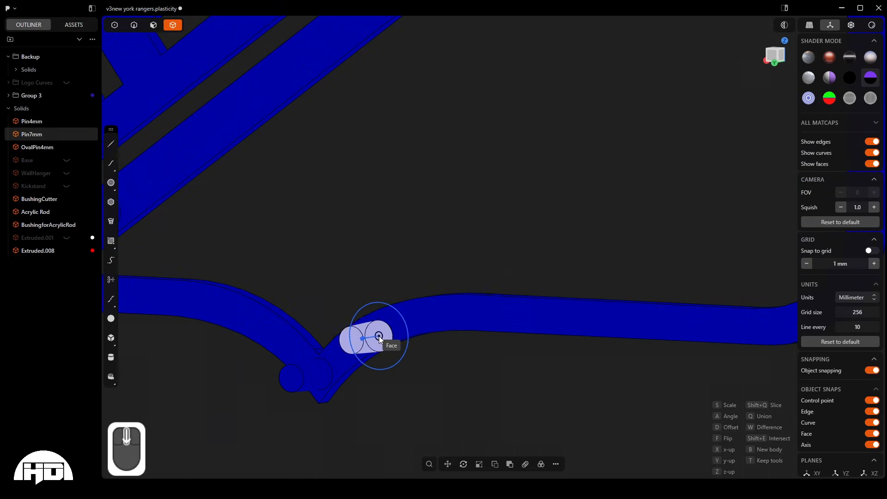
- Place a reduced-size pin in the rounded lower corner of the blue border, opposite the S of RANGERS, working in the back view
scroll(378, 336, "down", 3)
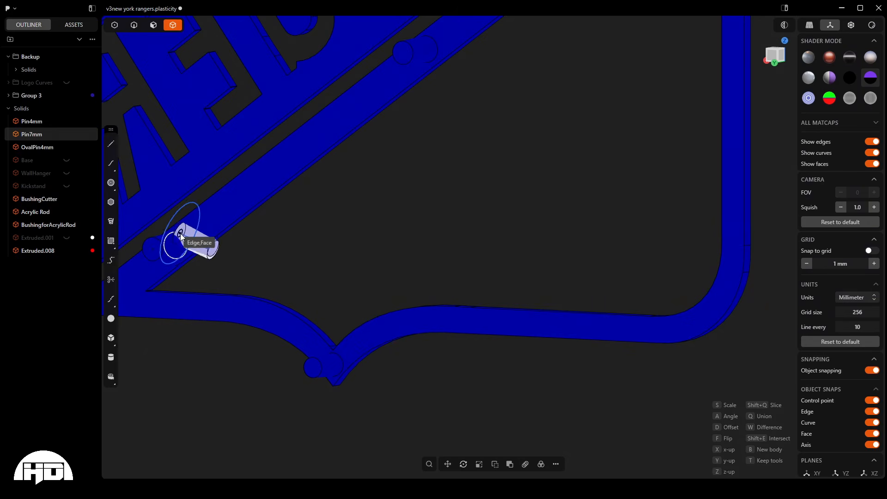
scroll(384, 340, "down", 3)
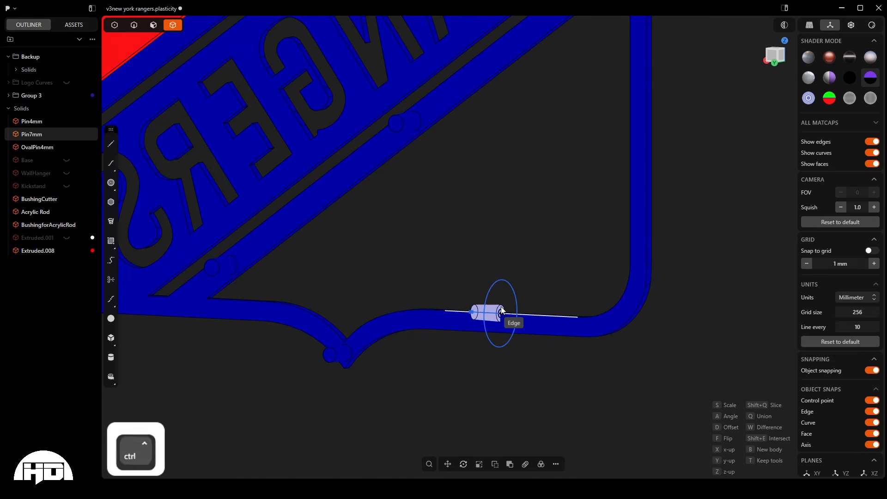
key("ctrl+KP_1")
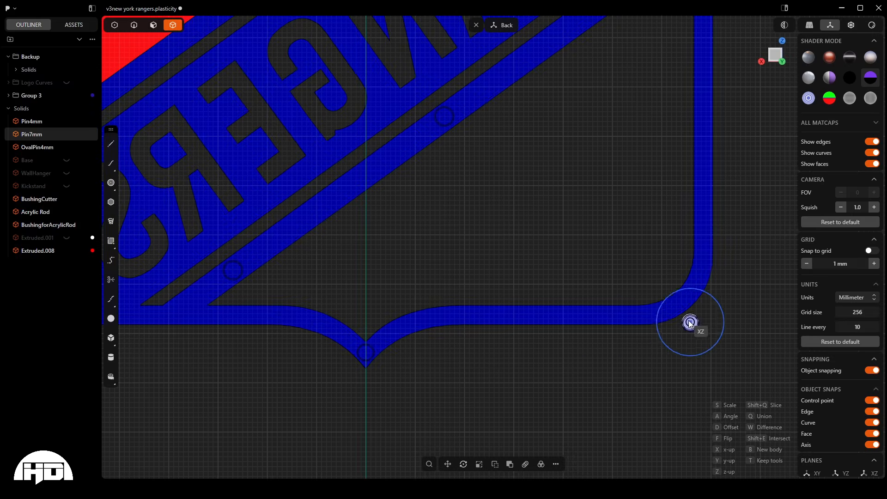
scroll(685, 297, "up", 5)
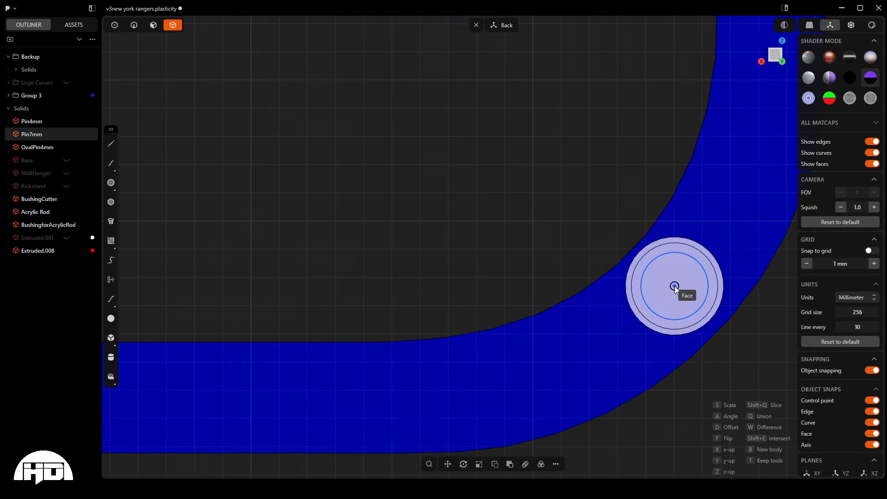
scroll(554, 364, "down", 2)
scroll(550, 367, "down", 4)
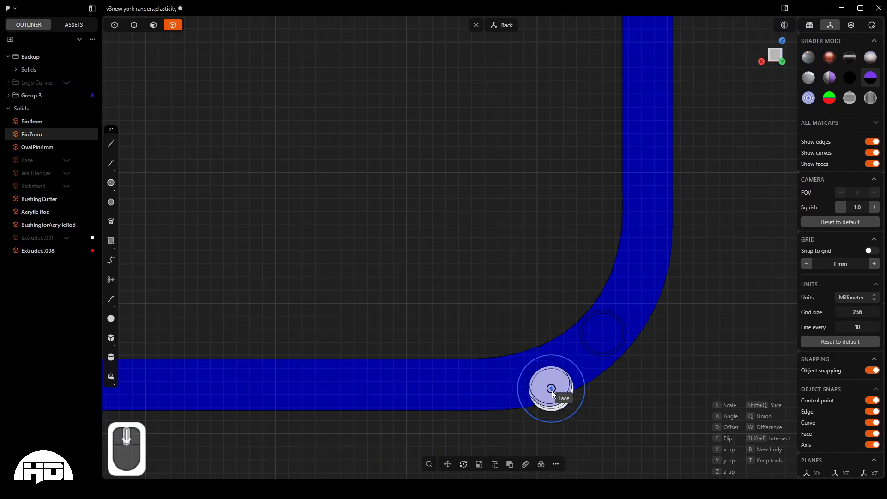
- Place a reduced-size pin midway along the vertical blue border beside the open lower panel, and end the pin placement
scroll(531, 386, "down", 3)
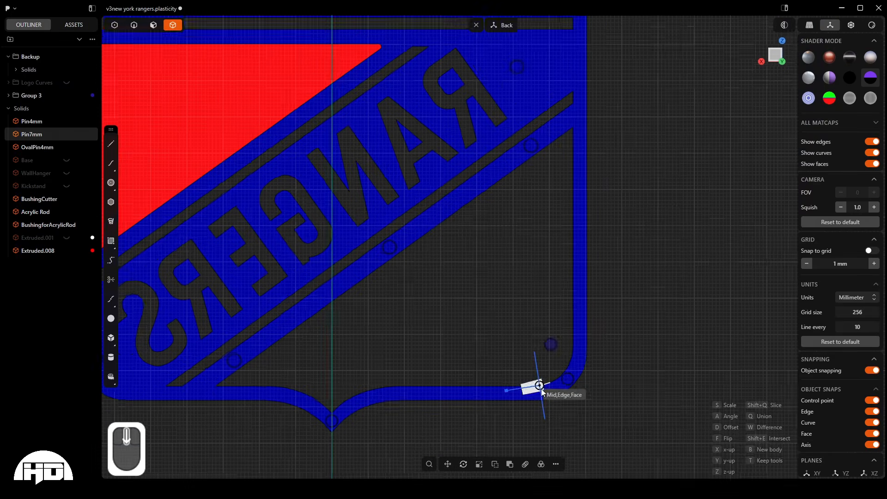
scroll(568, 287, "up", 6)
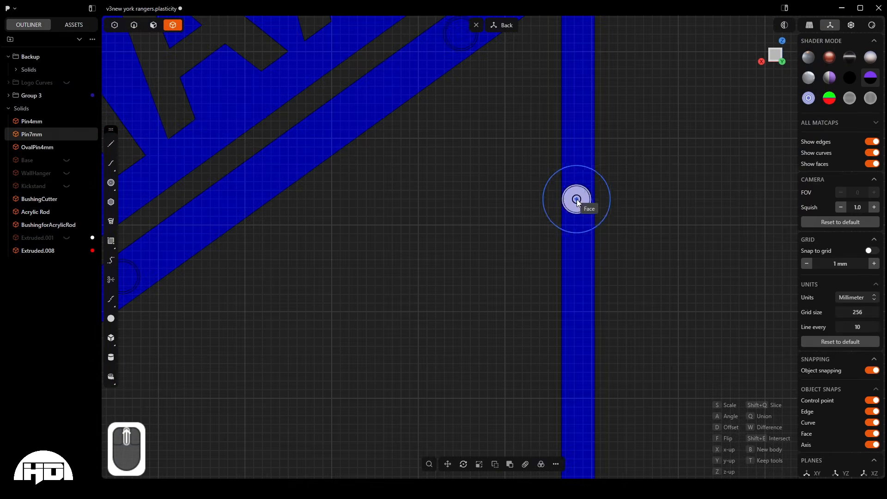
scroll(577, 199, "up", 3)
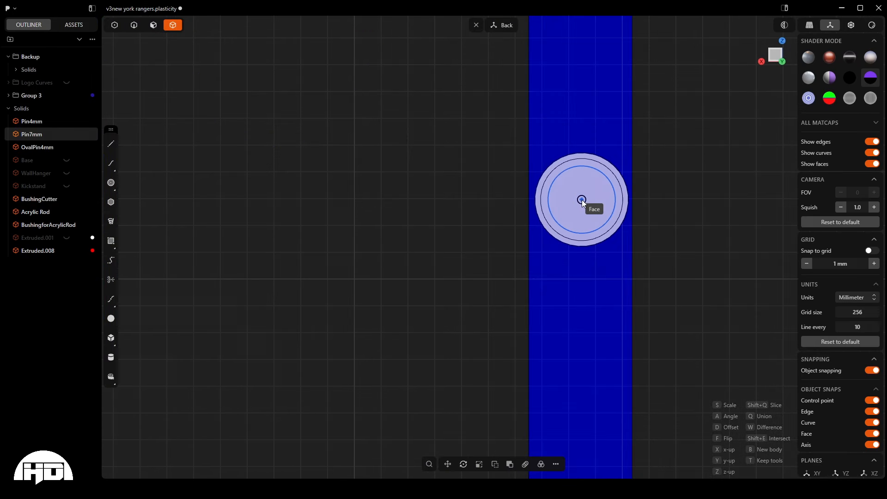
left_click(582, 200)
scroll(582, 202, "down", 10)
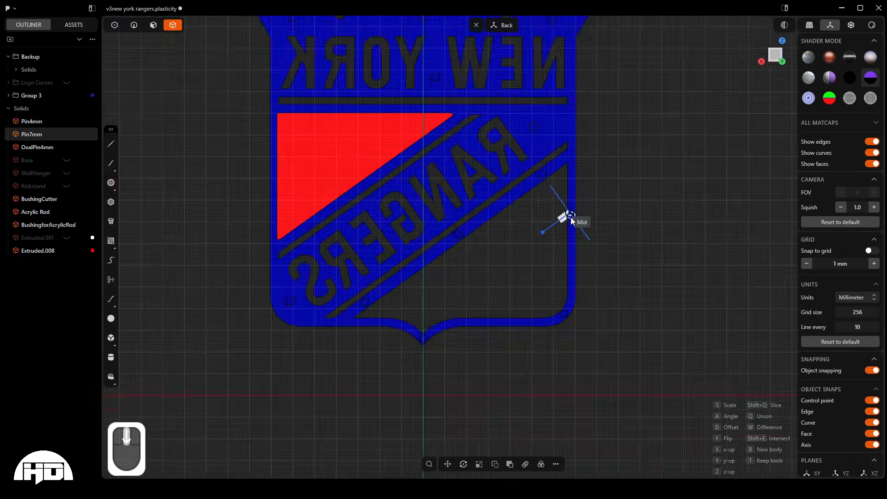
middle_click_drag(571, 218, 522, 253)
scroll(487, 385, "down", 1)
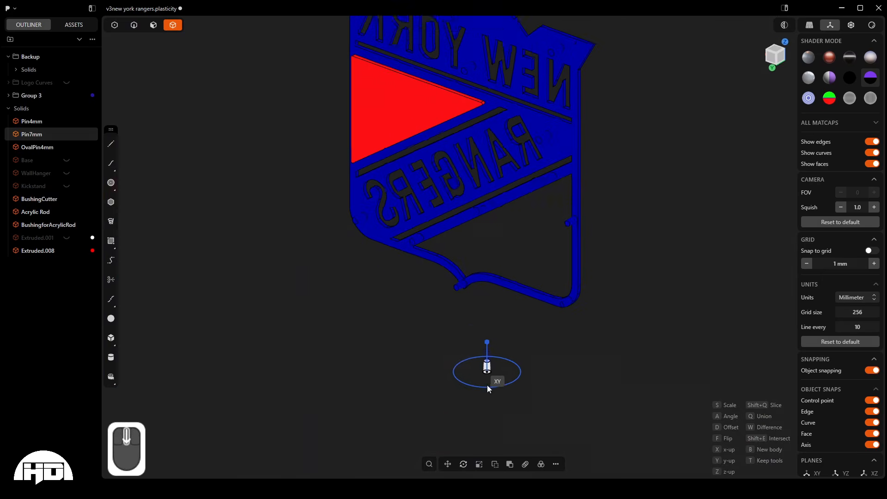
scroll(487, 385, "down", 2)
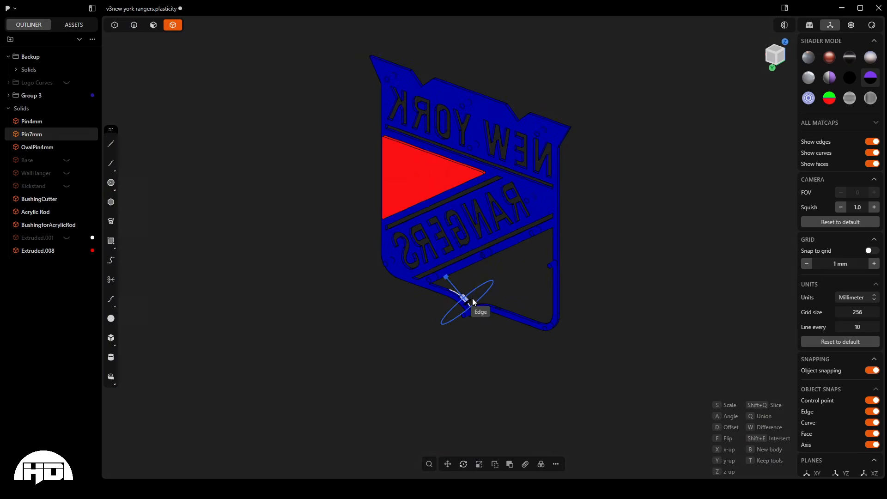
key("Escape")
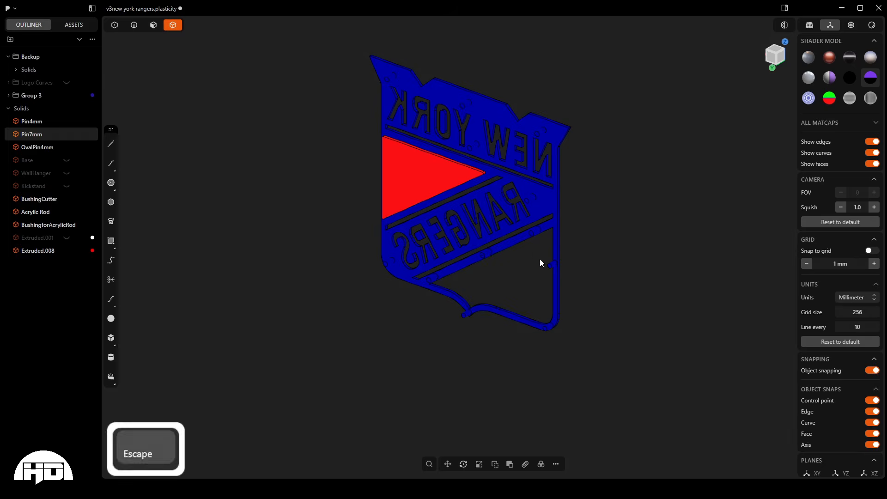
mouse_move(540, 263)
middle_mouse_down()
mouse_move(480, 260)
mouse_move(547, 266)
middle_mouse_up()
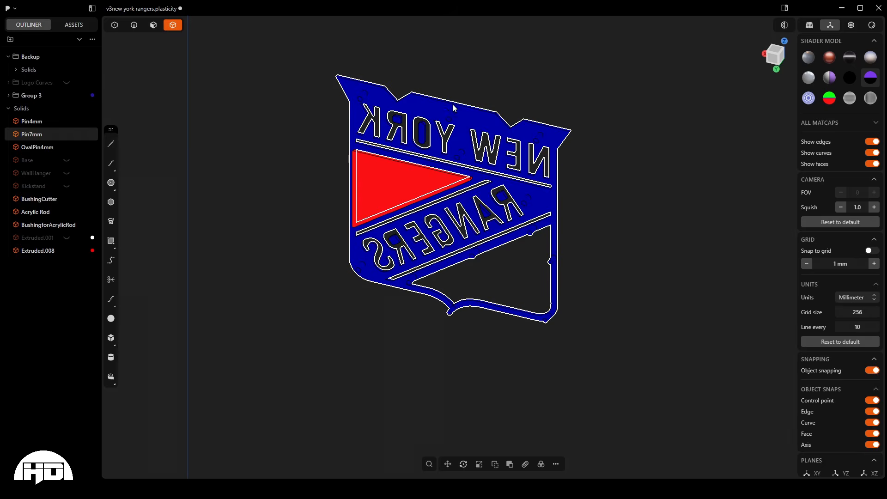
scroll(455, 113, "up", 5)
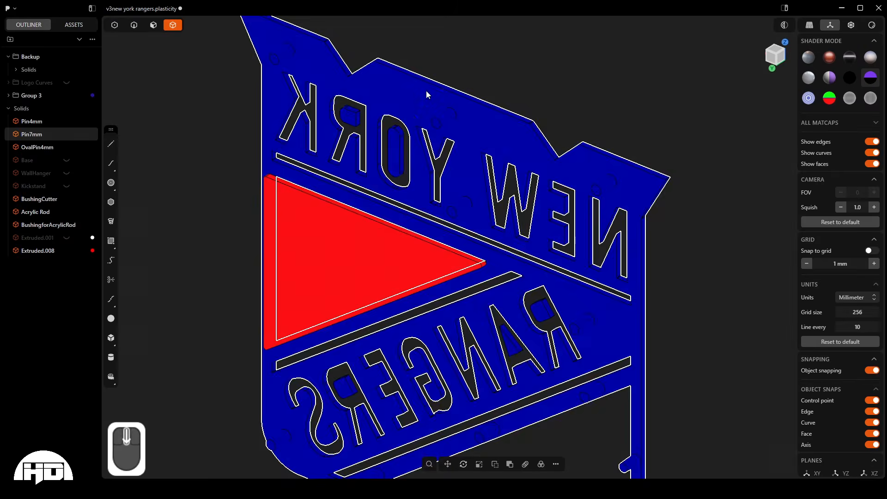
scroll(427, 94, "down", 5)
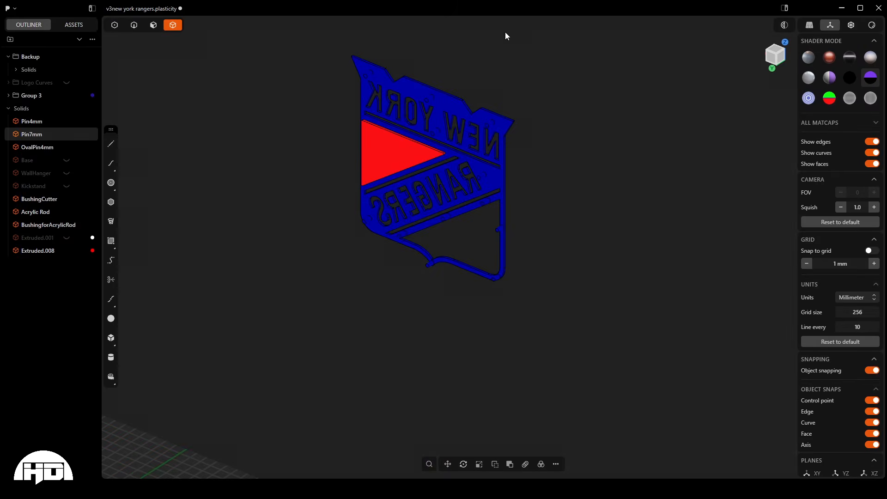
scroll(417, 72, "up", 3)
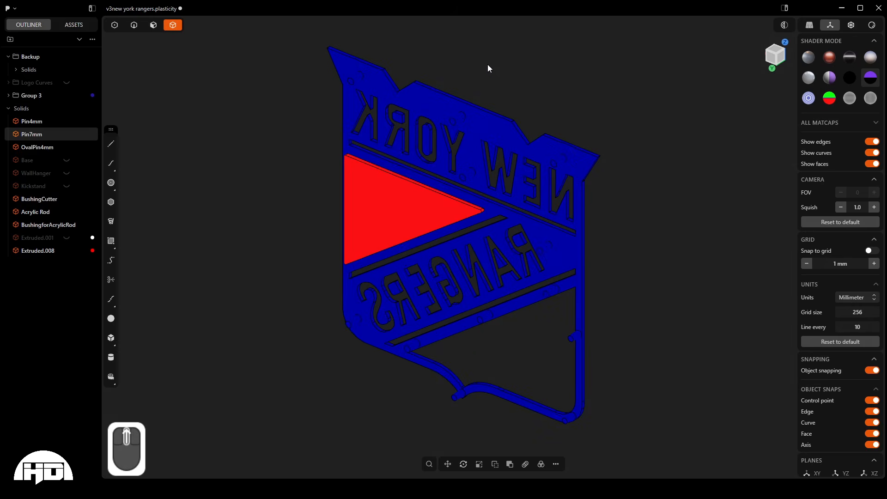
middle_click_drag(477, 106, 470, 127)
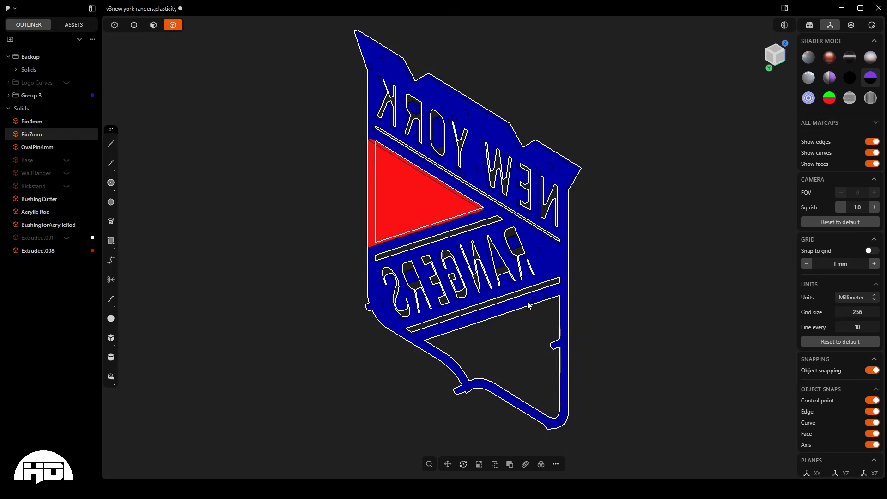
middle_click_drag(535, 245, 487, 245)
- Select the 4 mm round pin and examine its shape beside the neighbouring oval and 7 mm pins
scroll(524, 194, "down", 8)
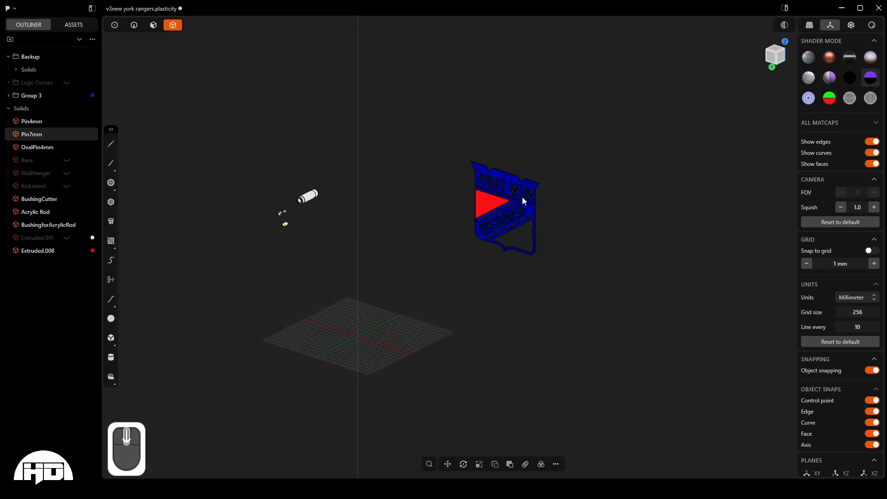
scroll(278, 207, "up", 8)
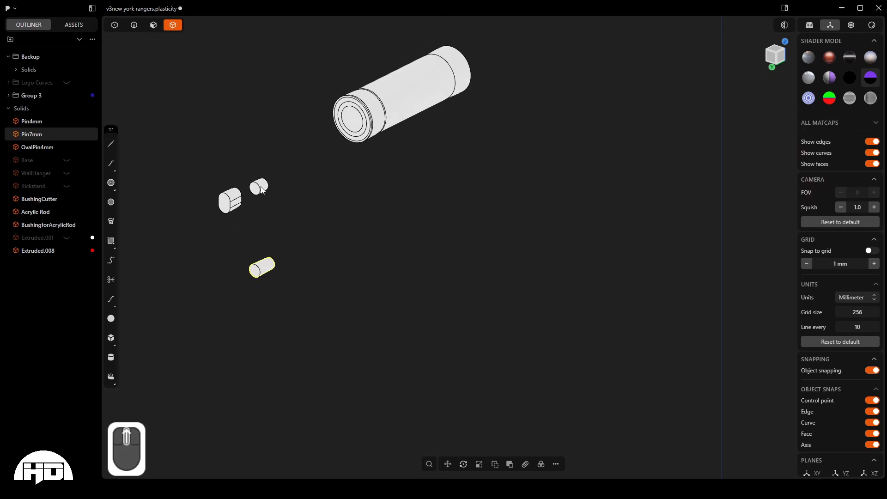
left_click(261, 191)
scroll(267, 190, "up", 2)
scroll(268, 185, "up", 2)
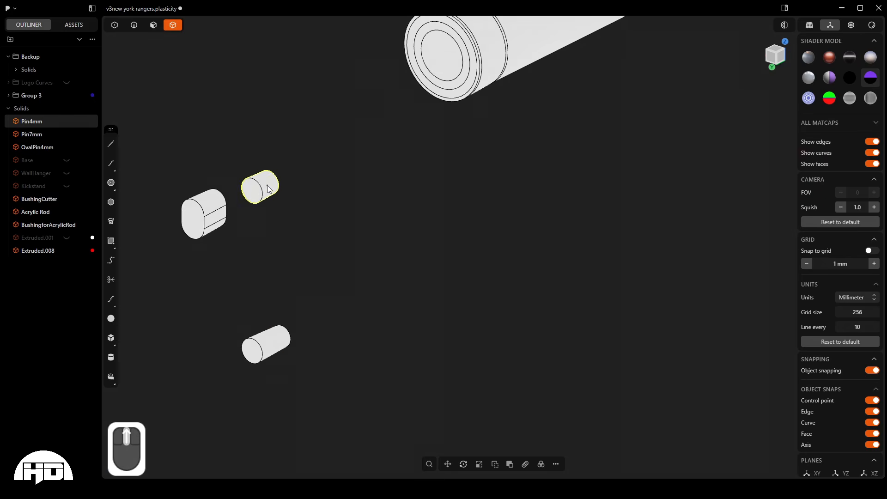
mouse_move(267, 186)
middle_mouse_down()
mouse_move(235, 181)
mouse_move(260, 177)
middle_mouse_up()
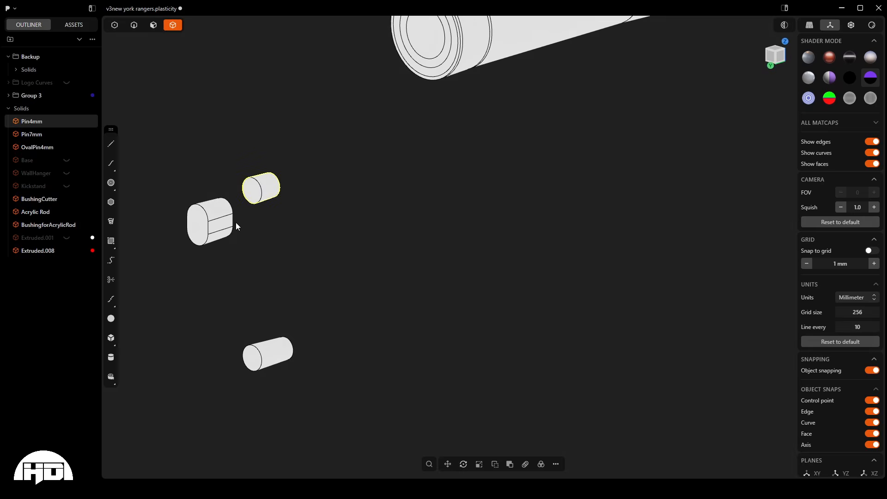
scroll(200, 222, "up", 3)
middle_click_drag(200, 222, 306, 185)
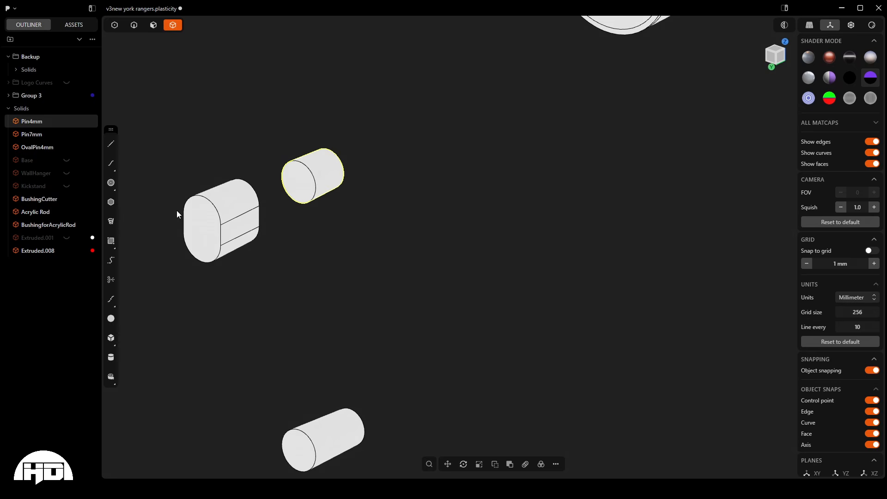
middle_click_drag(204, 209, 237, 206)
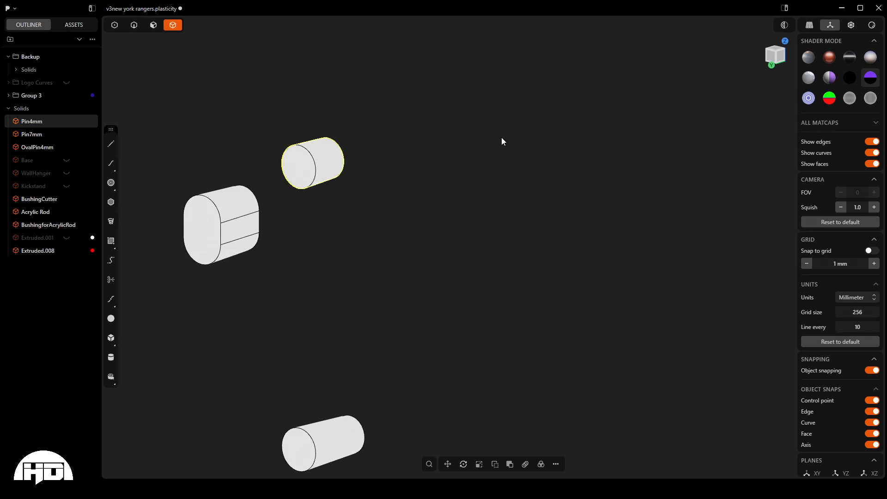
scroll(348, 209, "down", 2)
scroll(300, 138, "up", 5)
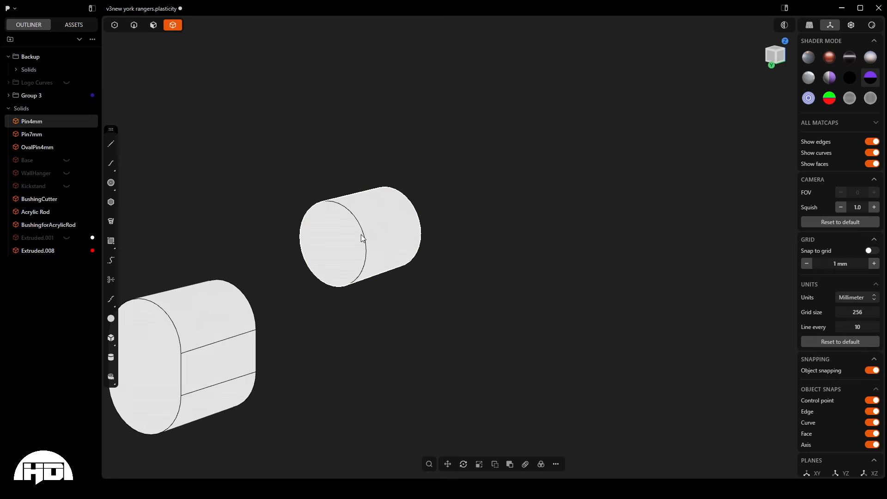
- Place the 4 mm pin by its end-face centre, flipped and unioned, on the red triangle's back in the upper square corner
key("ctrl+d")
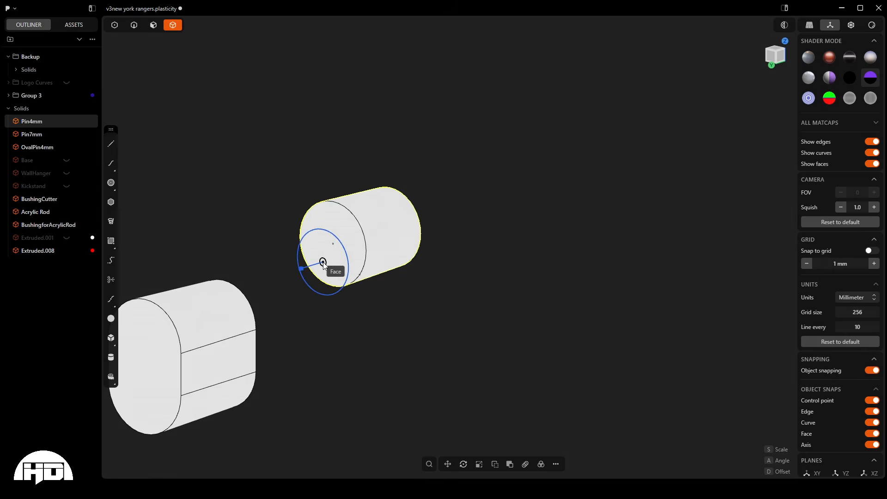
left_click(333, 244)
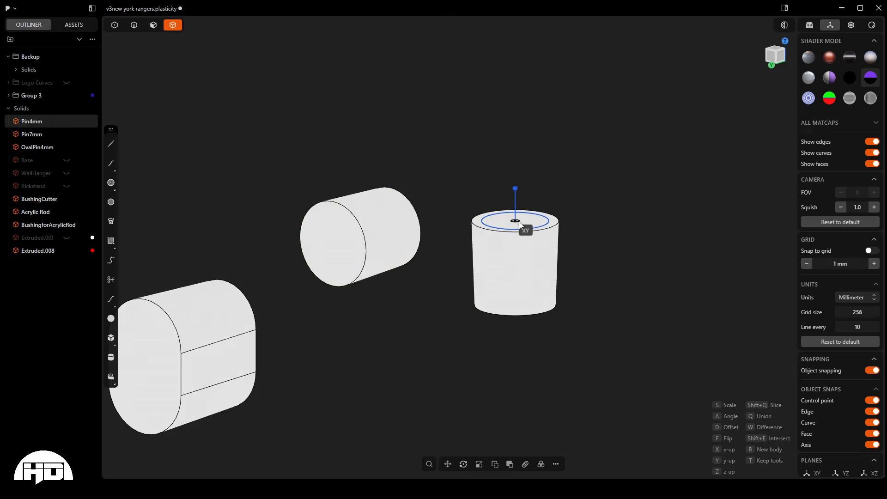
scroll(519, 221, "down", 6)
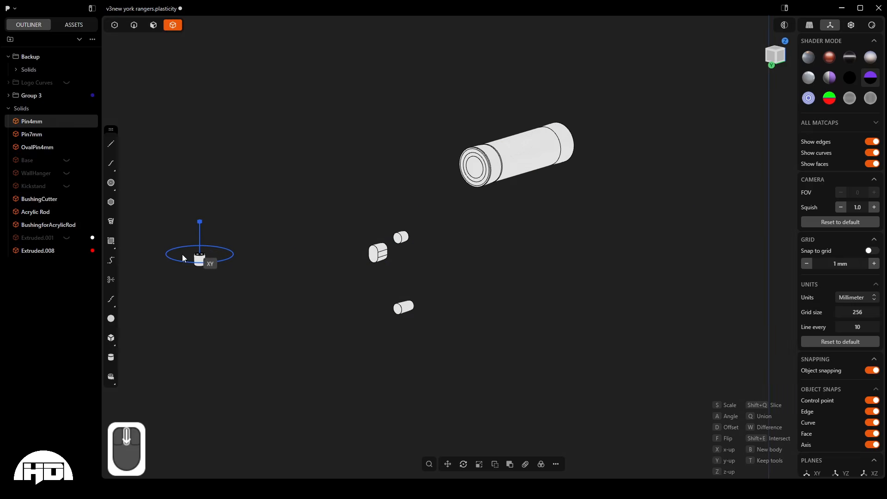
scroll(170, 256, "down", 5)
scroll(592, 273, "up", 2)
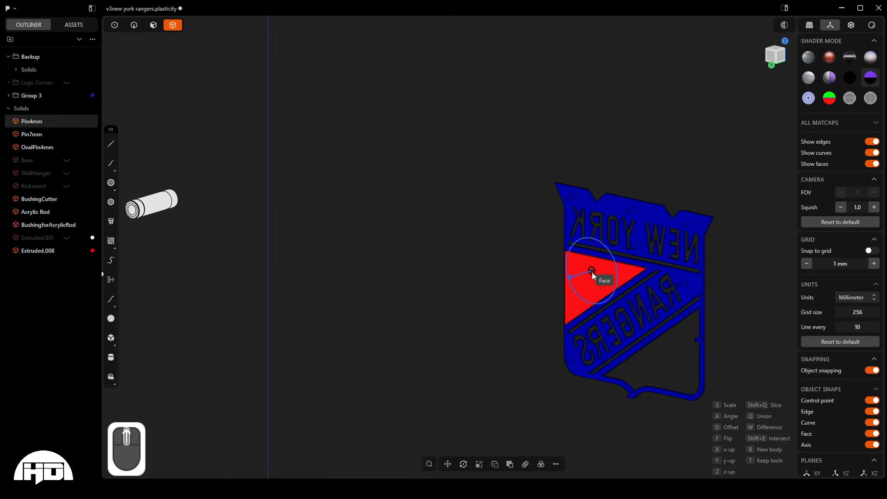
scroll(592, 272, "up", 4)
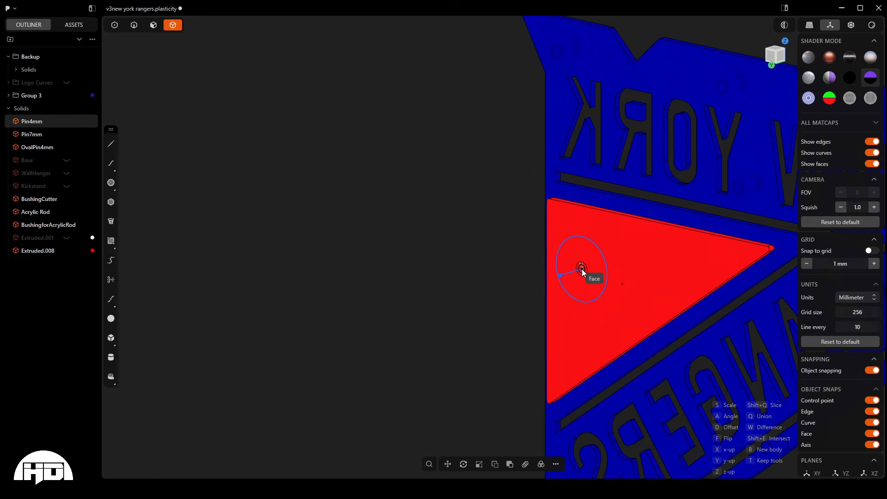
key("f")
key("q")
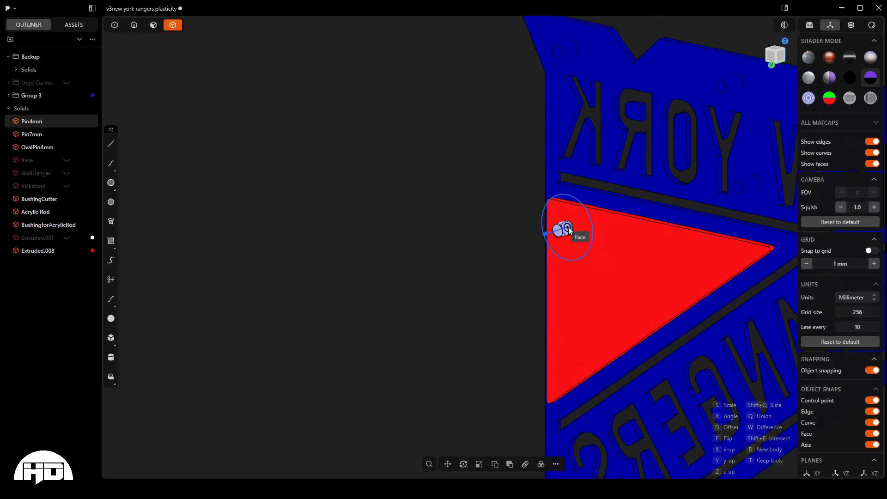
left_click(569, 229)
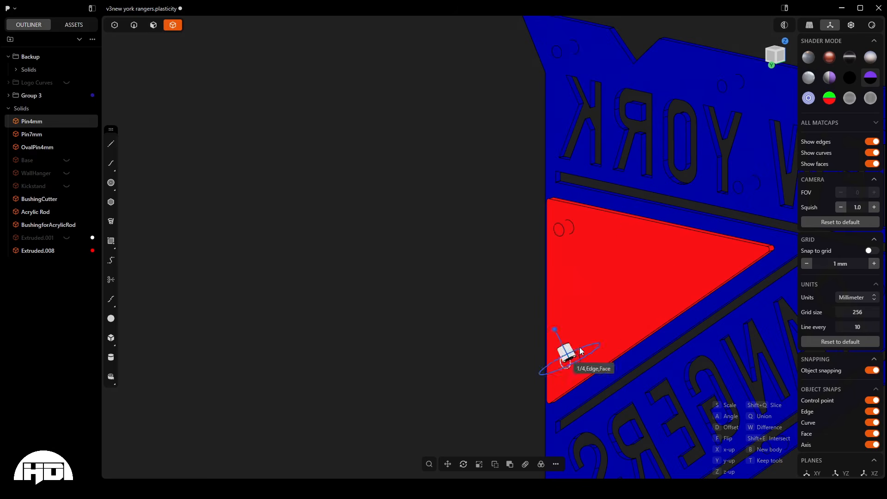
- Place two more 4 mm pins on the red triangle's back, in the lower corner and near the pointed tip, and end the placement
left_click(575, 362)
left_click(715, 258)
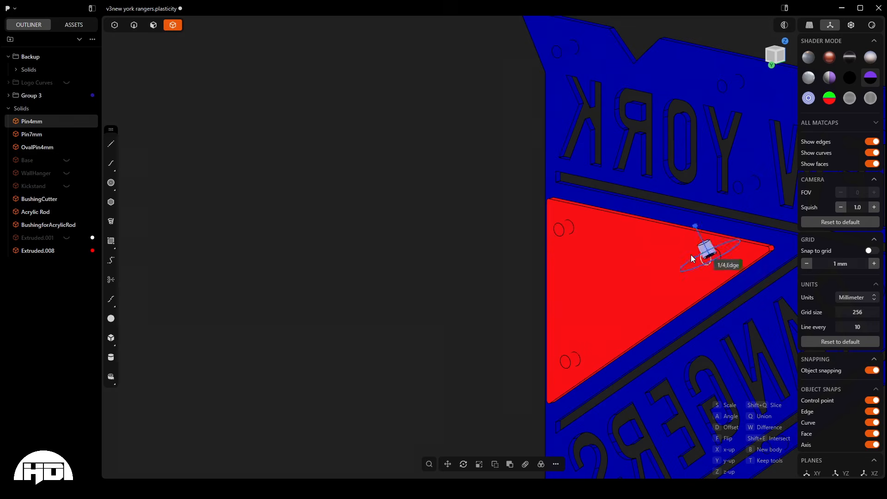
key("Escape")
middle_click_drag(485, 261, 422, 234)
scroll(471, 315, "up", 8)
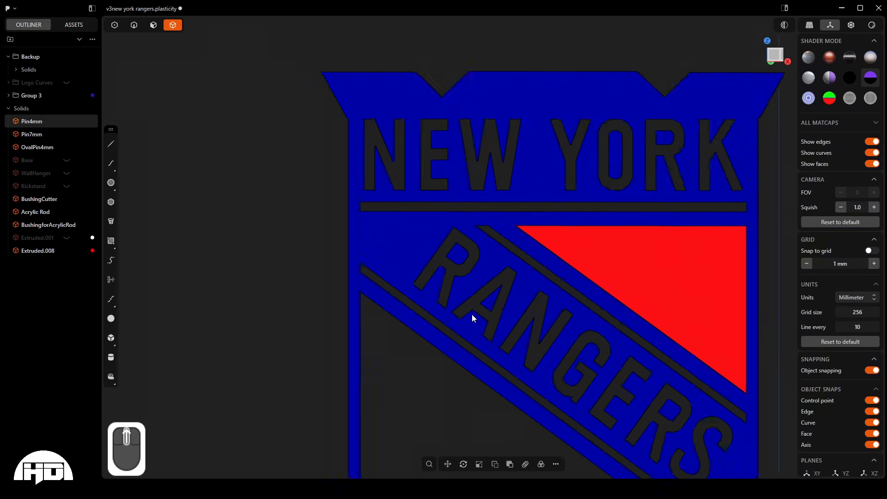
scroll(448, 307, "down", 10)
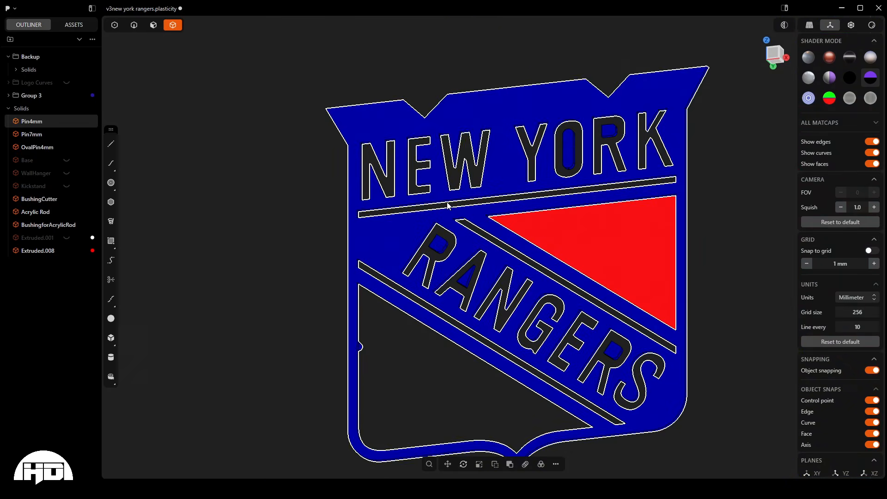
middle_click_drag(424, 236, 646, 264)
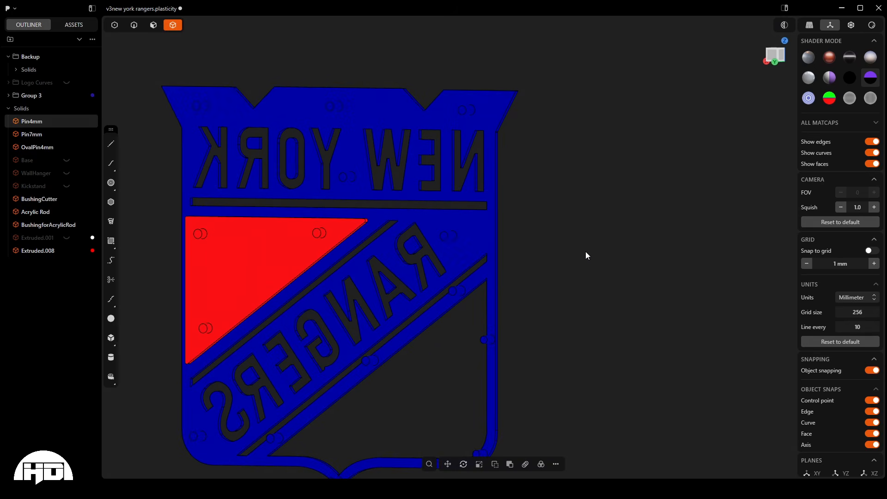
- In the back view, select the blue island faces inside the R and the O of YORK
key("ctrl+KP_1")
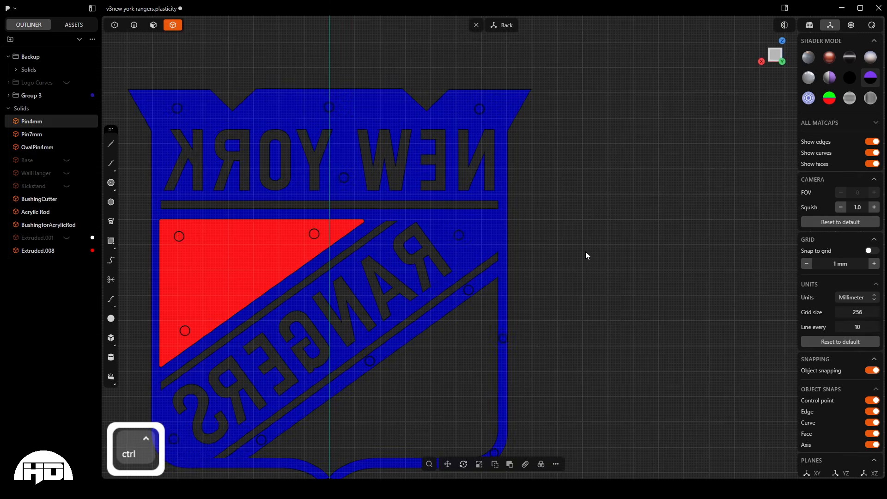
scroll(586, 251, "down", 3)
scroll(325, 156, "up", 5)
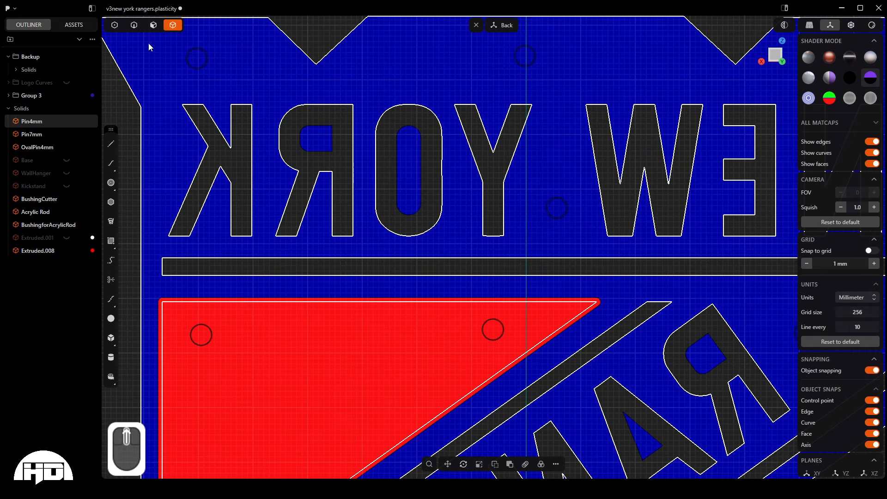
left_click(153, 25)
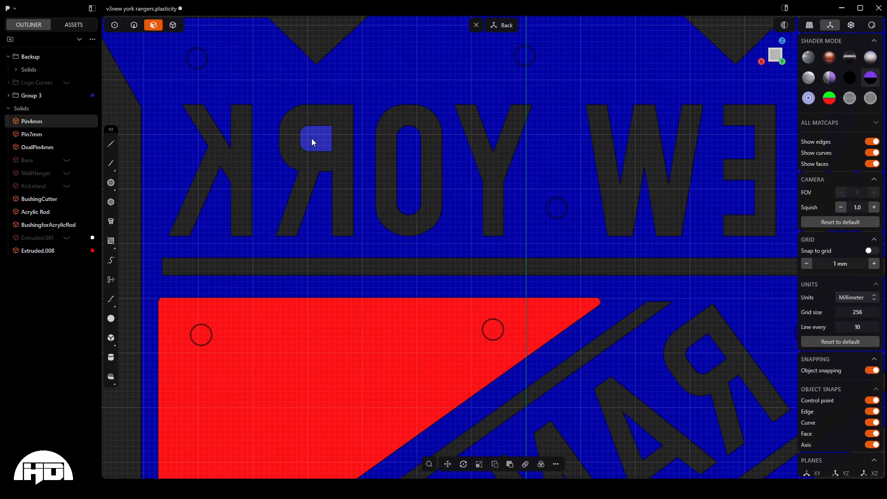
left_click(311, 137)
scroll(273, 105, "down", 3)
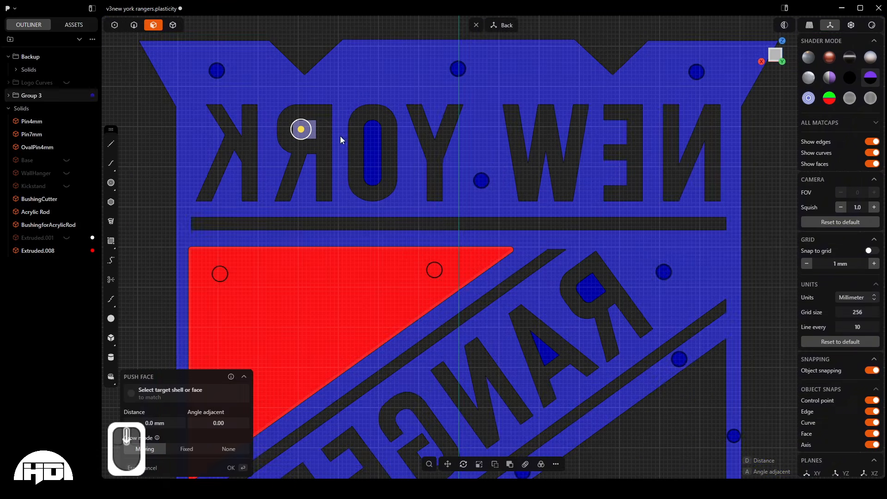
key("shift")
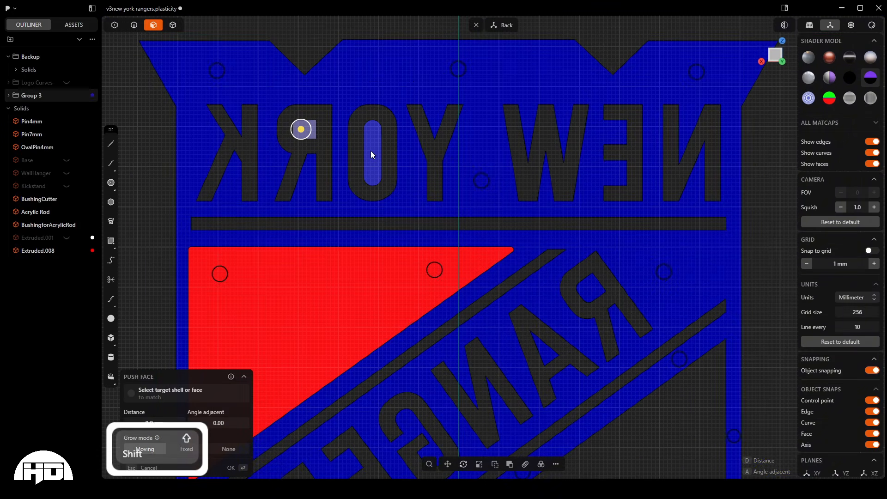
left_click(371, 152, "shift")
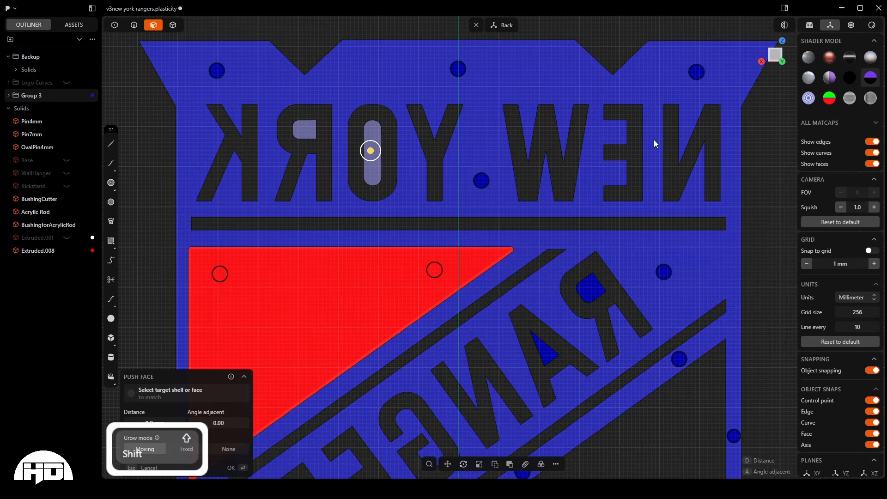
- Add the blue island faces inside both Rs and the A of RANGERS to the face selection
scroll(578, 97, "down", 5)
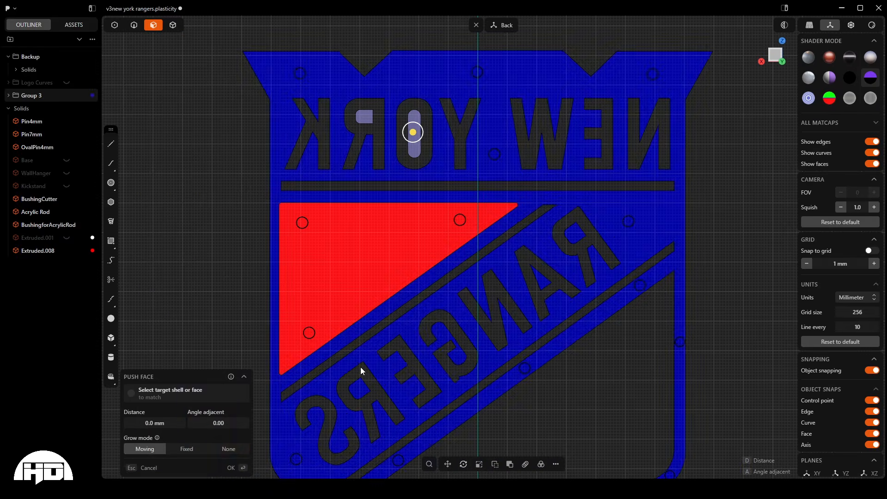
scroll(360, 370, "up", 3)
left_click(359, 372, "shift")
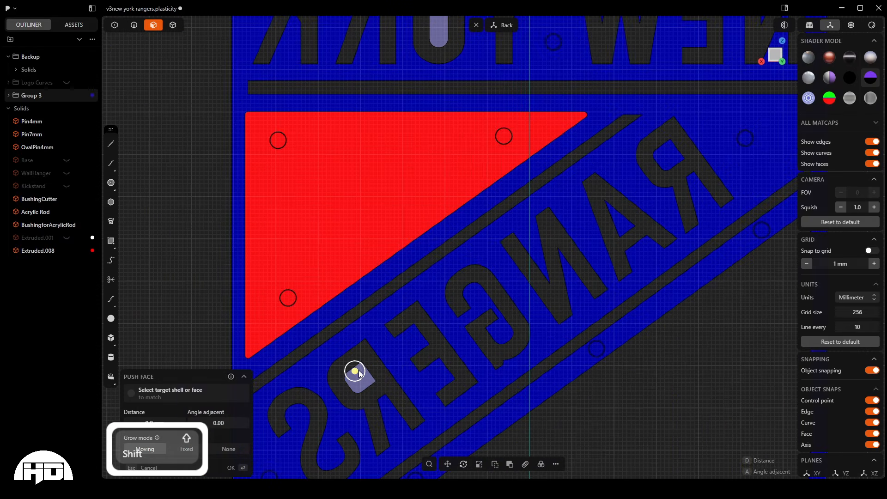
left_click(668, 162, "shift")
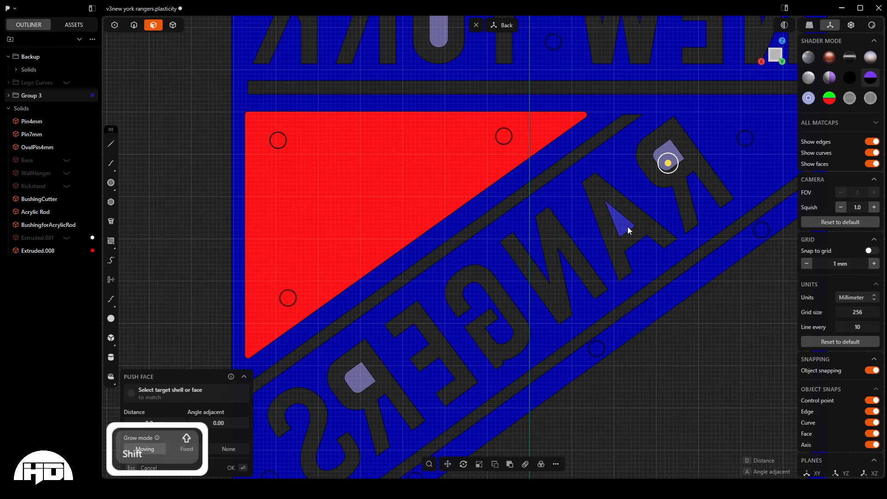
left_click(628, 230, "shift")
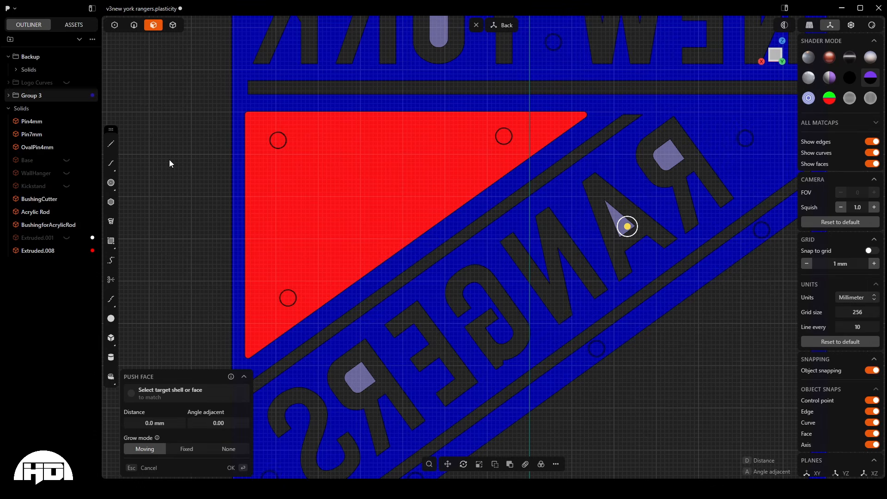
- Offset the outlines of the selected letter island faces inward by 0.7 mm
key("o")
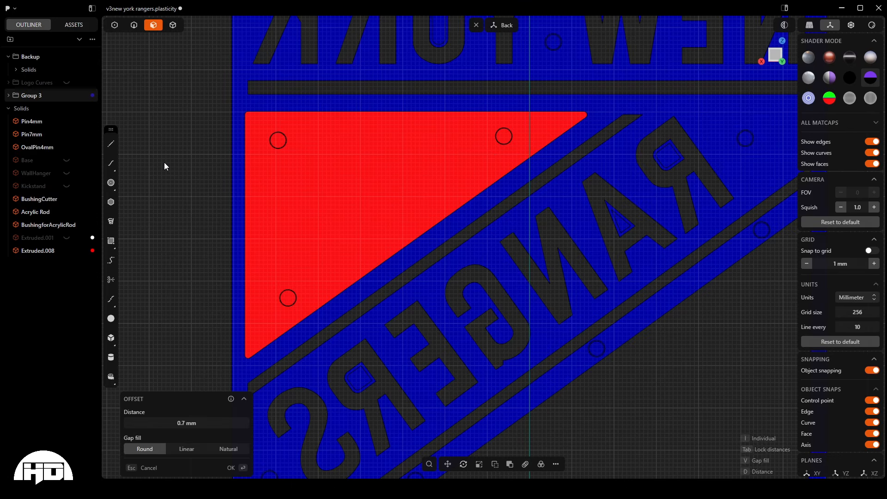
key("Return")
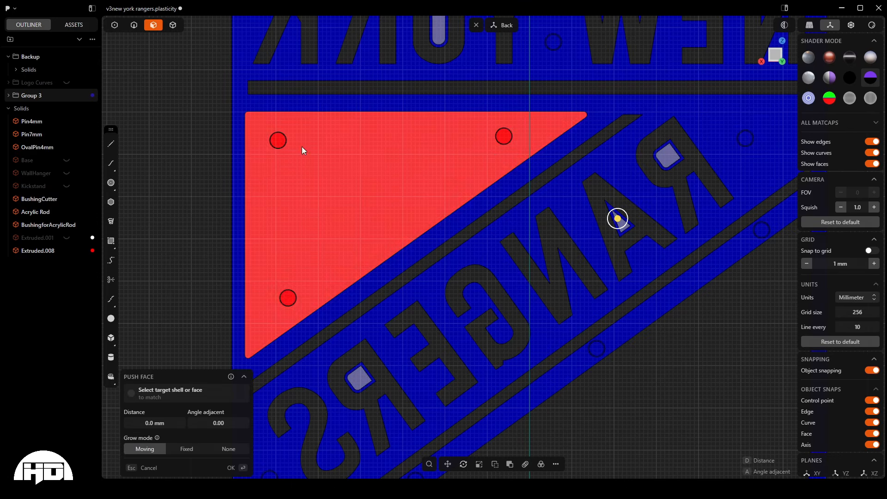
- Push the selected letter island faces outward 7.0 mm from the back of the blue layer
scroll(397, 340, "down", 4)
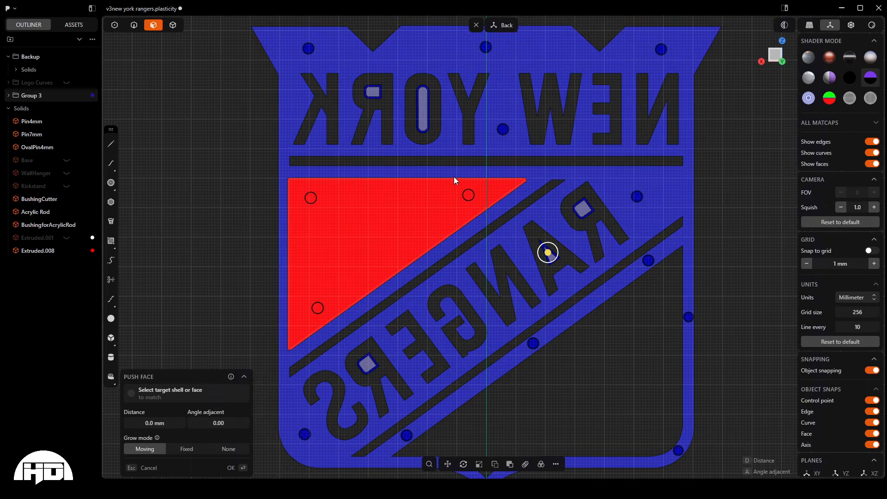
middle_click_drag(443, 185, 533, 216)
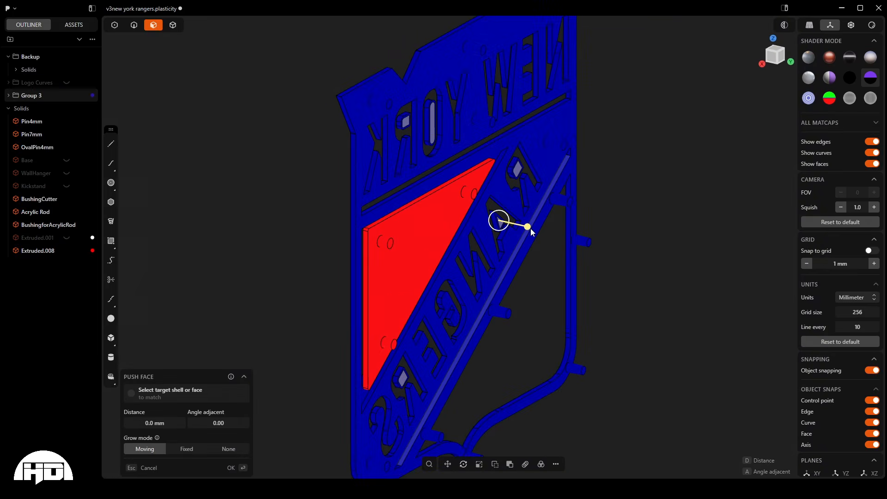
left_click_drag(528, 227, 516, 315)
middle_click_drag(489, 262, 495, 312)
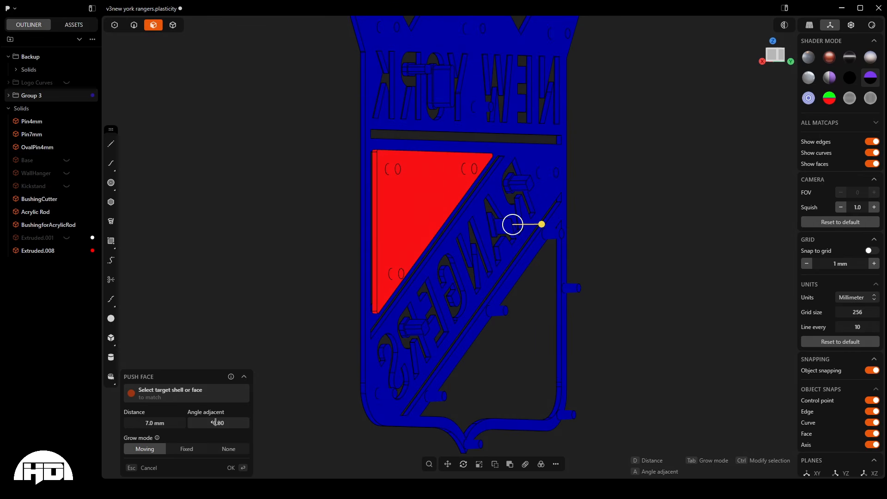
- Taper the pushed letter island pegs with an adjacent angle of 2.00, finish the push and clear the selection
left_click_drag(215, 422, 217, 422)
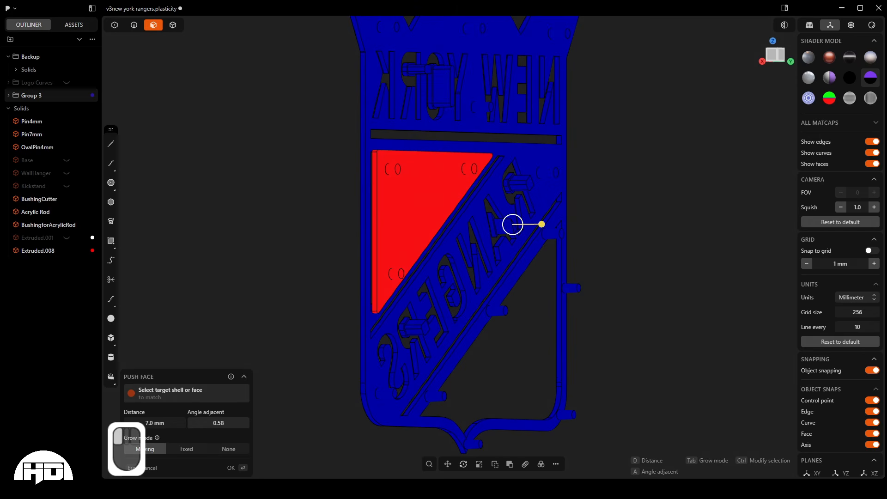
left_click_drag(219, 423, 219, 422)
left_click_drag(219, 422, 222, 423)
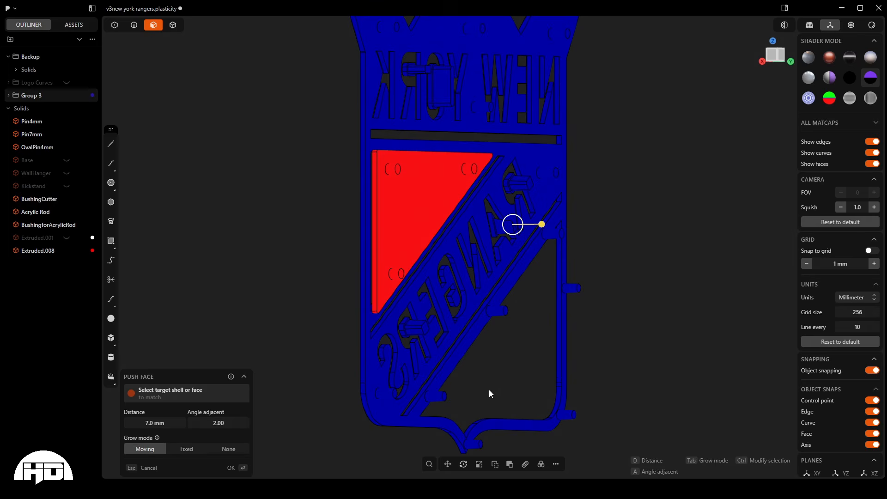
scroll(413, 329, "up", 5)
scroll(413, 335, "up", 8)
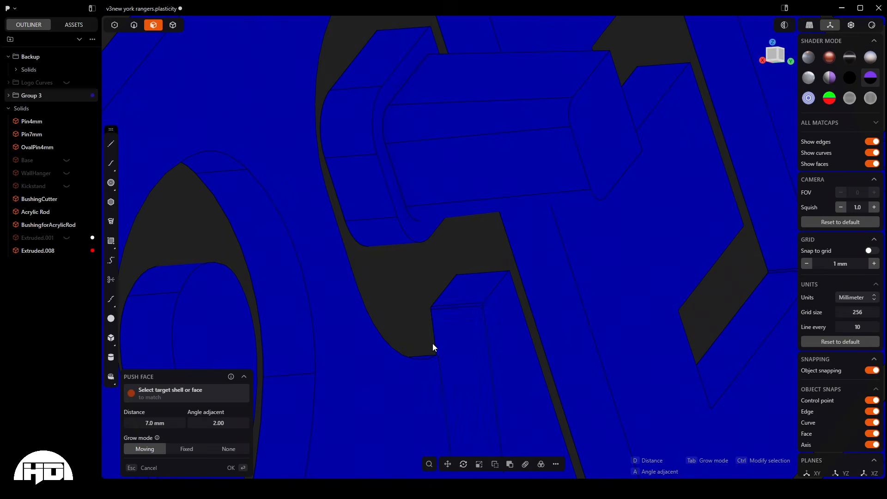
middle_click_drag(513, 174, 465, 219)
scroll(391, 293, "down", 10)
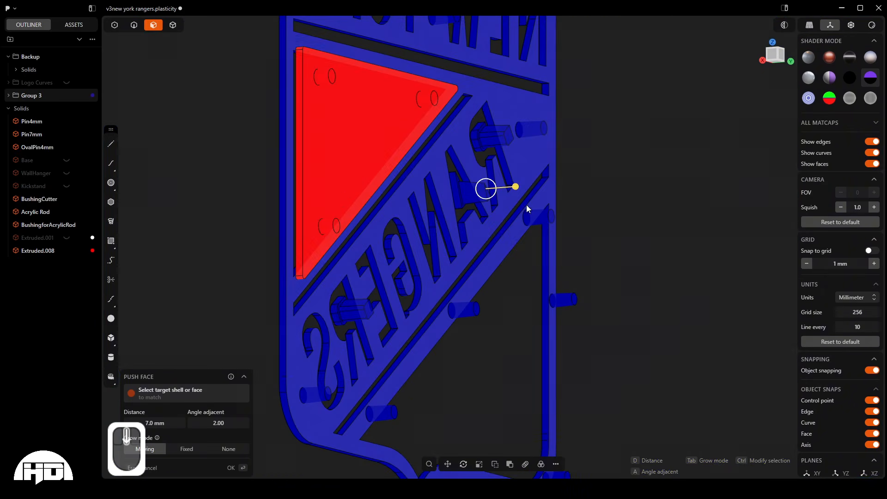
left_click(206, 160)
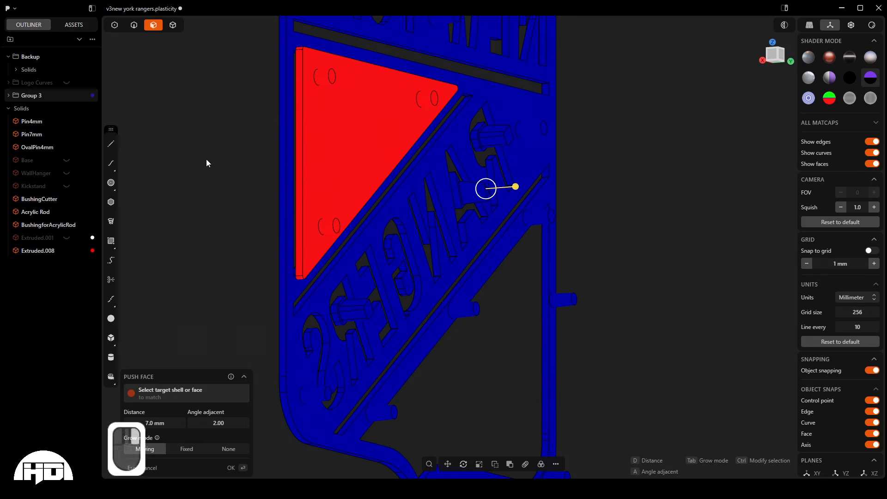
right_click(206, 159)
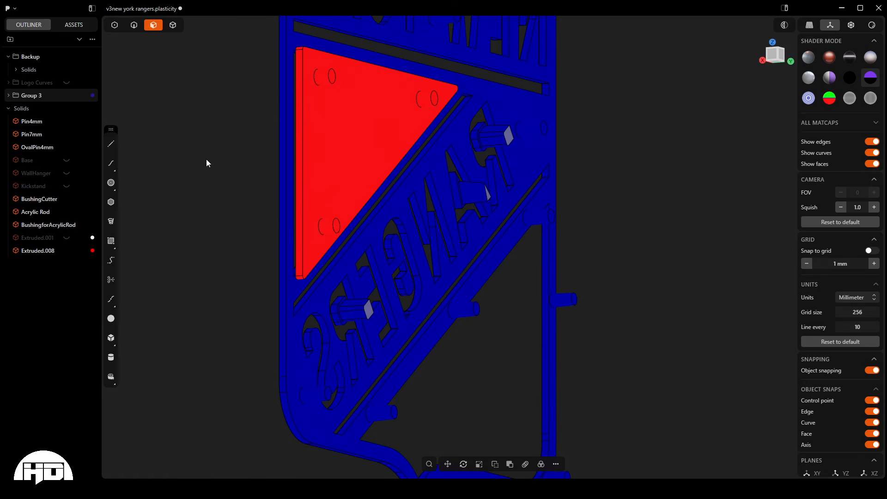
key("Escape")
- Examine the lengths and taper of the blue pegs and red pins in the right side view
scroll(300, 332, "down", 5)
middle_click_drag(330, 289, 389, 205)
key("KP_3")
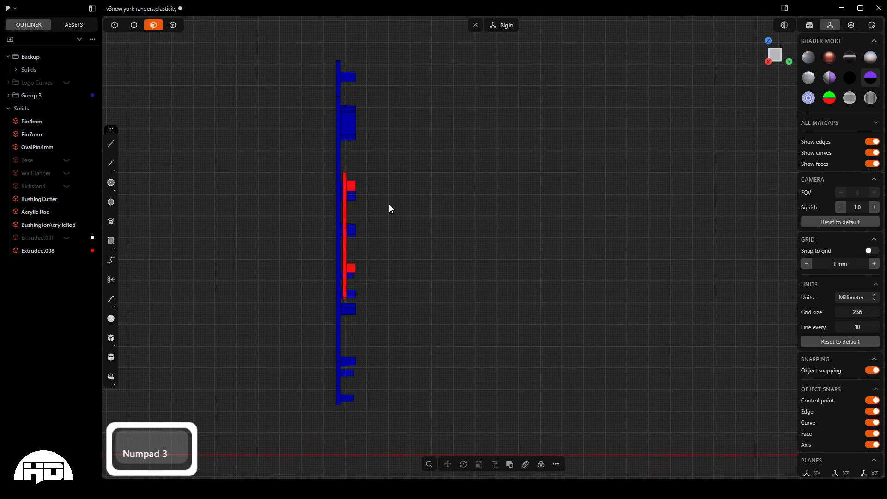
scroll(358, 272, "up", 5)
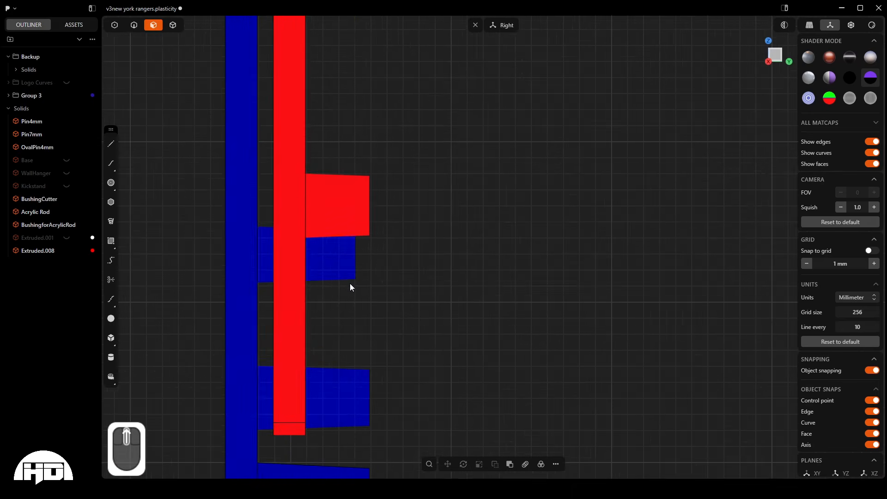
middle_click_drag(350, 284, 327, 273)
scroll(328, 266, "down", 5)
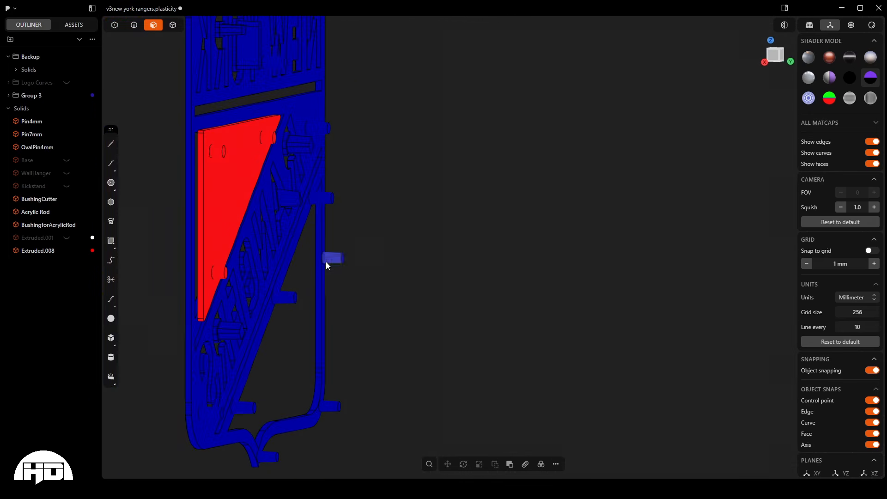
scroll(325, 262, "up", 3)
key("KP_3")
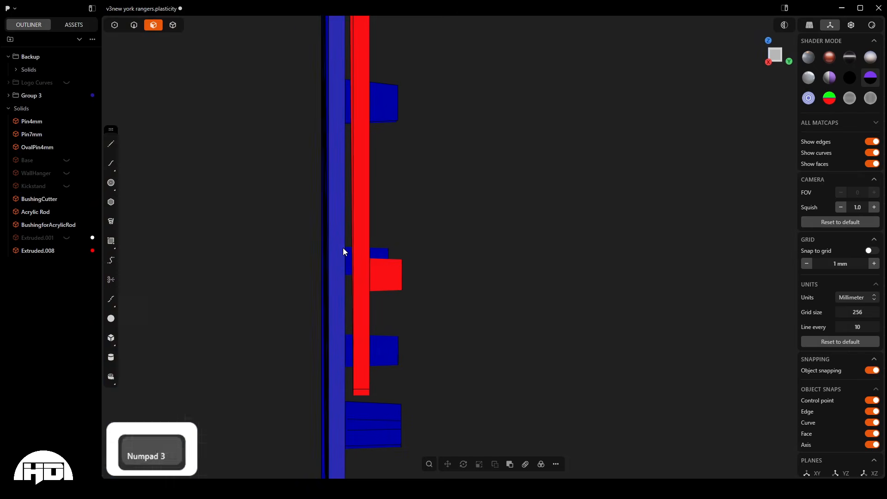
scroll(351, 276, "up", 3)
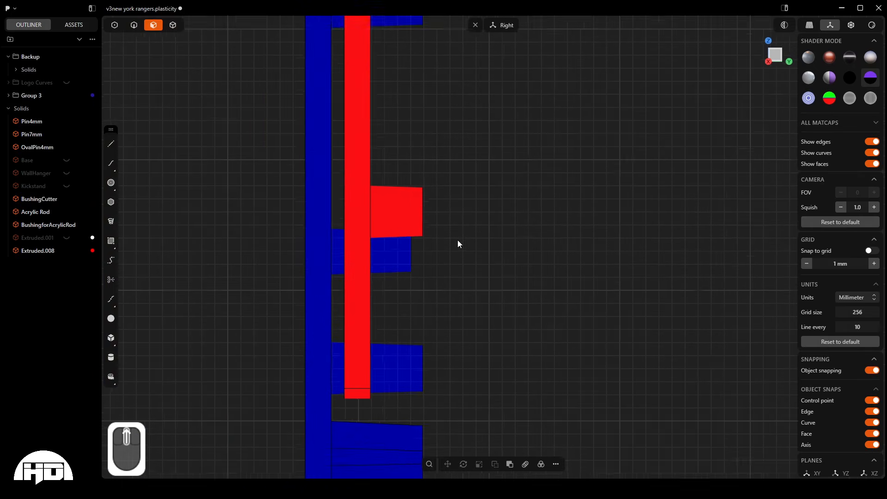
scroll(416, 259, "up", 2)
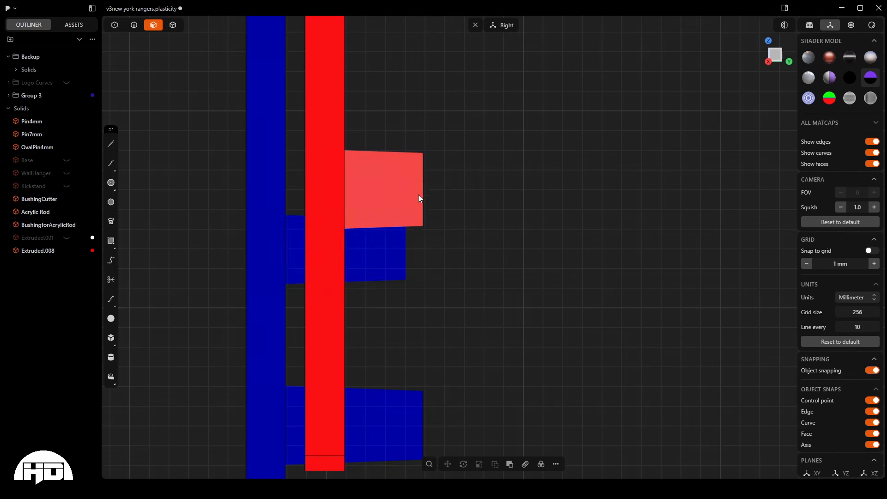
scroll(382, 202, "down", 5)
scroll(361, 267, "down", 5)
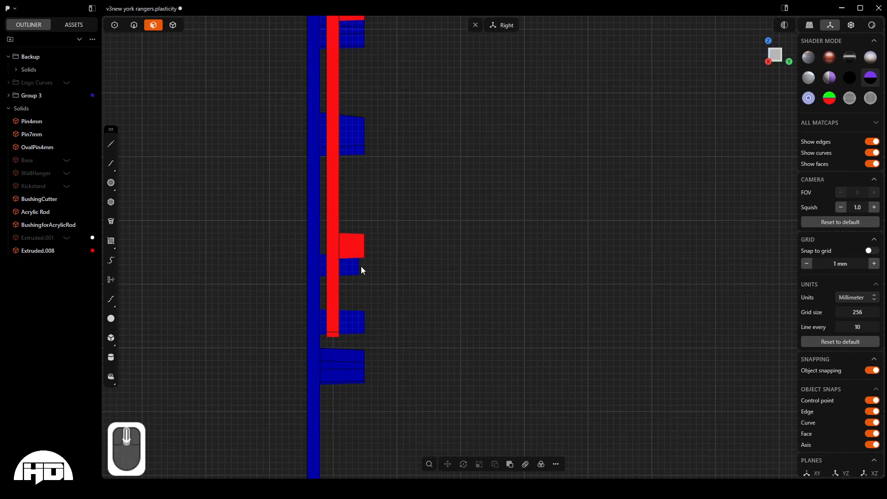
scroll(298, 387, "down", 3)
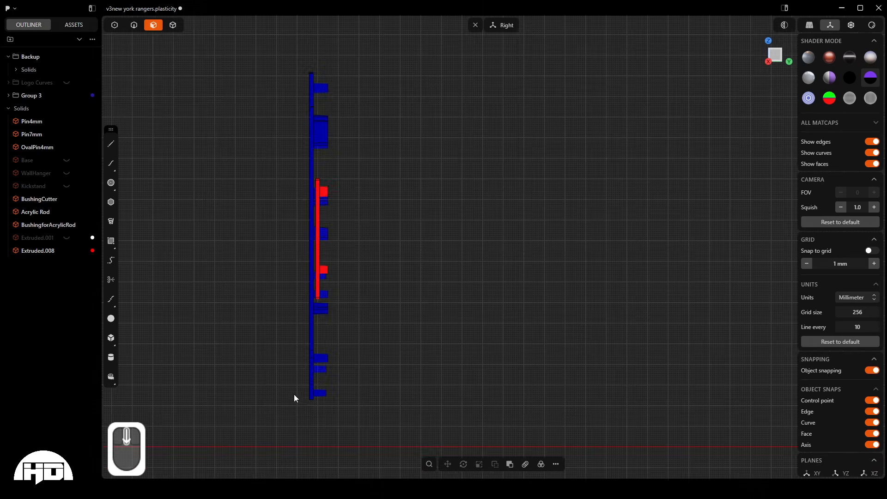
scroll(320, 298, "up", 2)
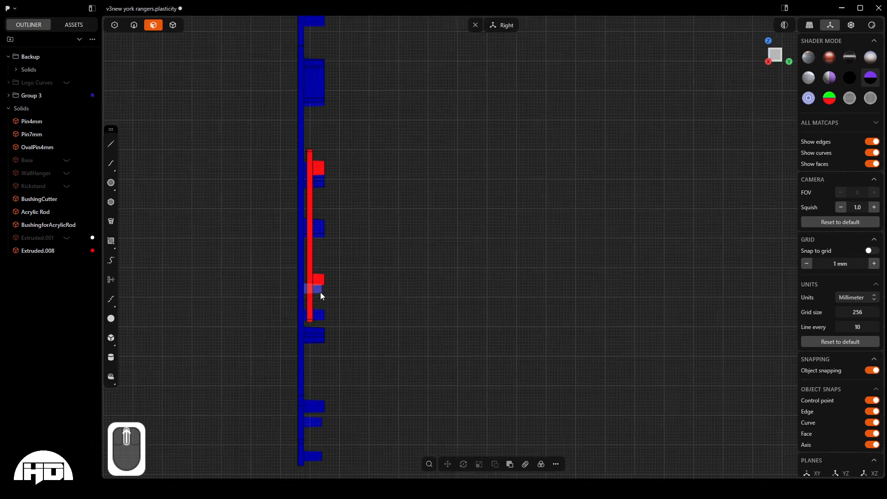
scroll(321, 292, "down", 6)
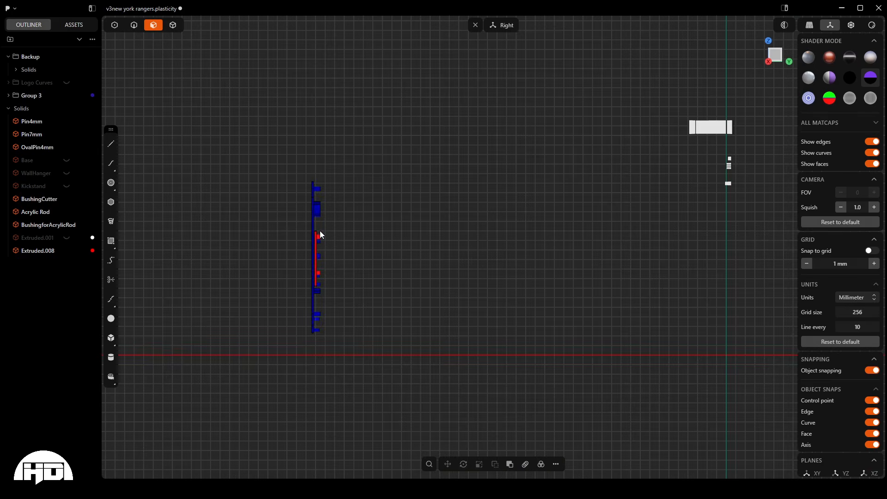
- Show the white backing solid Extruded.001 and inspect from the side how the pins and pegs meet it
middle_click_drag(313, 231, 299, 246)
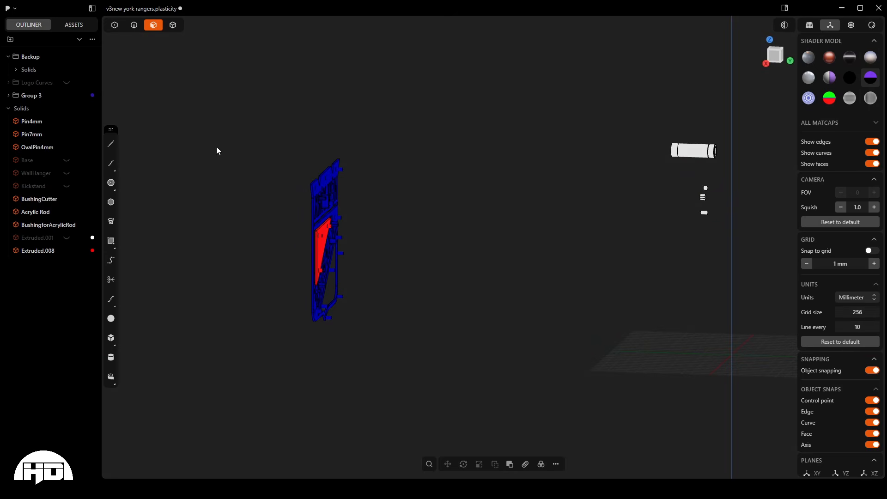
left_click(67, 238)
middle_click_drag(338, 256, 376, 278)
scroll(308, 256, "up", 3)
scroll(309, 252, "up", 5)
middle_click_drag(334, 246, 364, 229)
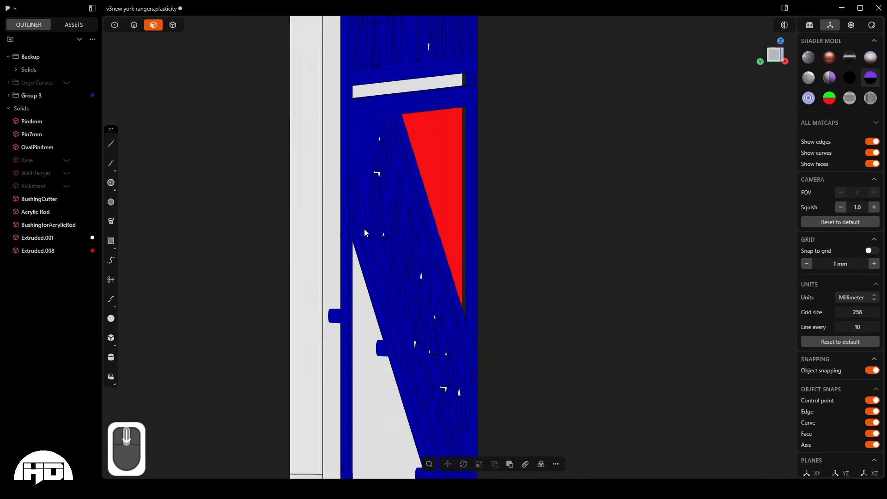
scroll(345, 239, "down", 5)
middle_click_drag(297, 283, 341, 159)
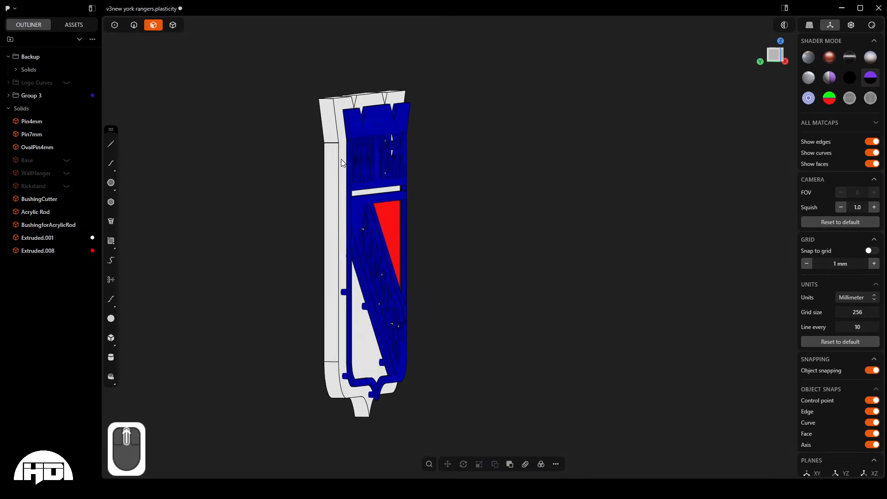
scroll(351, 180, "up", 5)
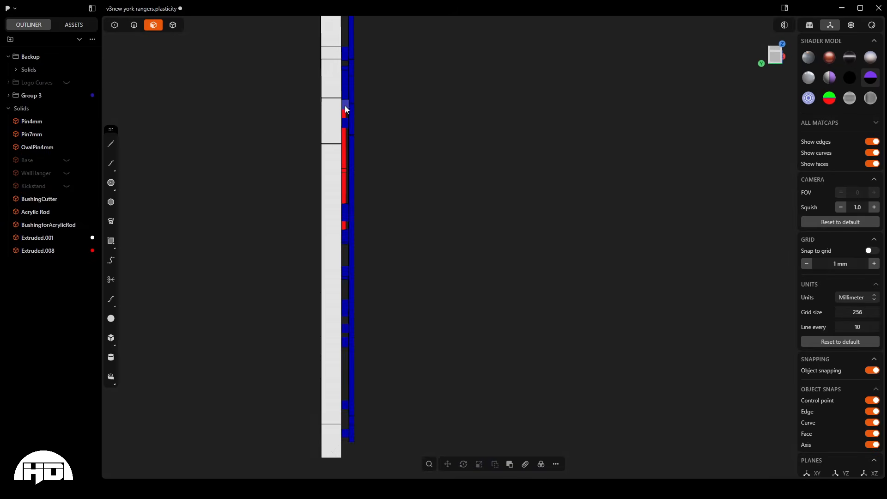
scroll(345, 105, "up", 4)
middle_click_drag(348, 97, 345, 93)
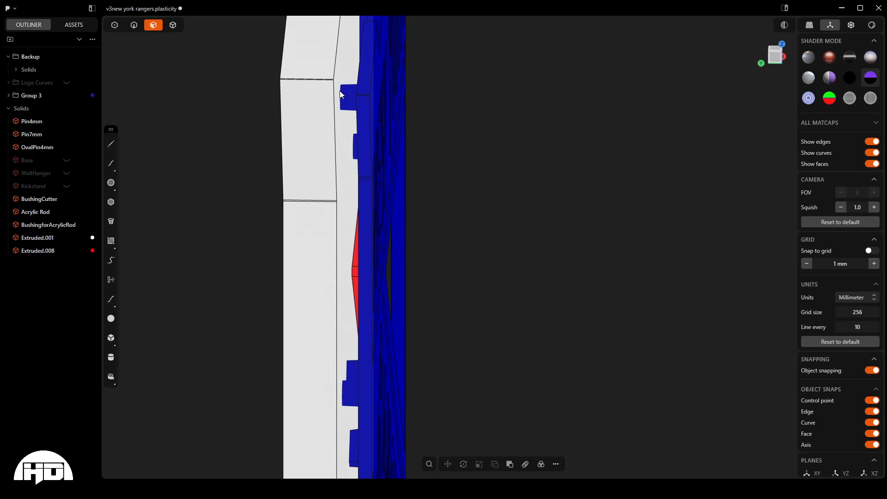
middle_click_drag(340, 94, 323, 136)
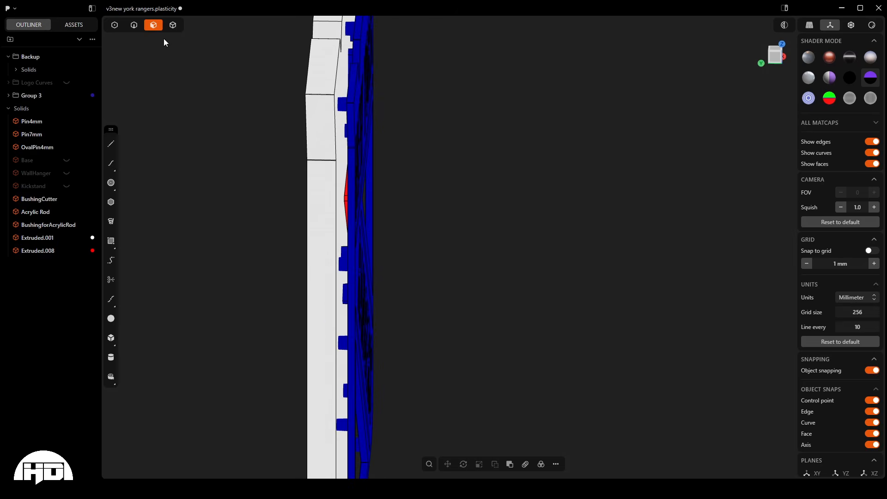
- Switch to solid selection and start a Boolean difference with the white backing solid as the target body
key("4")
scroll(257, 178, "down", 2)
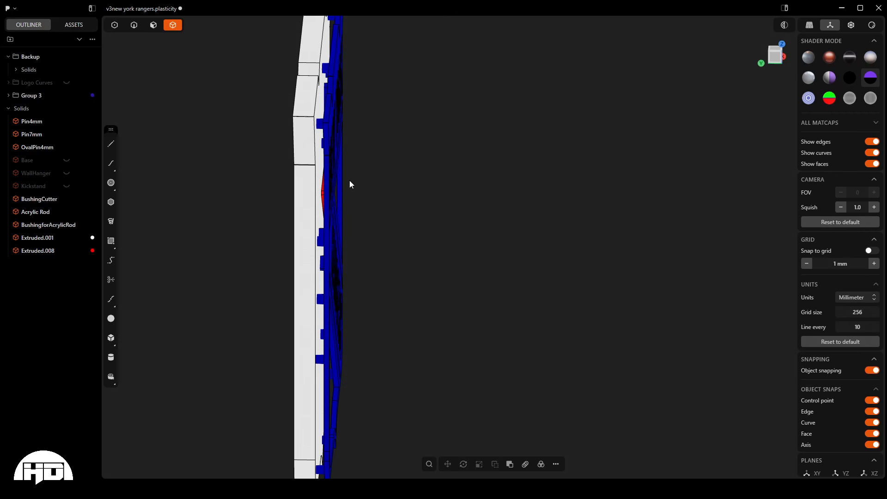
key("q")
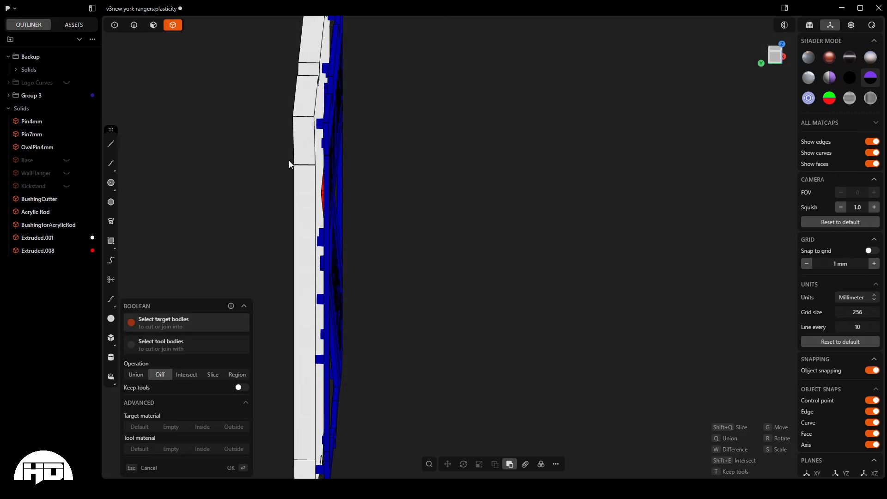
middle_click_drag(308, 119, 291, 92)
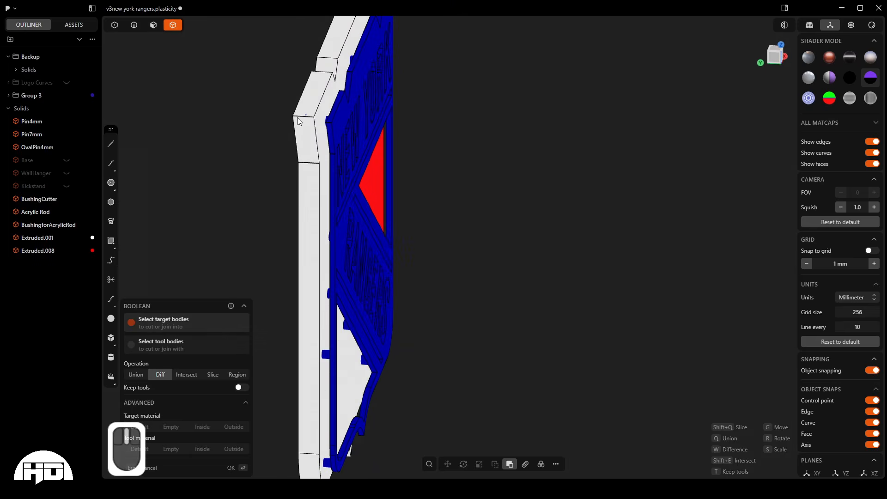
left_click(305, 113)
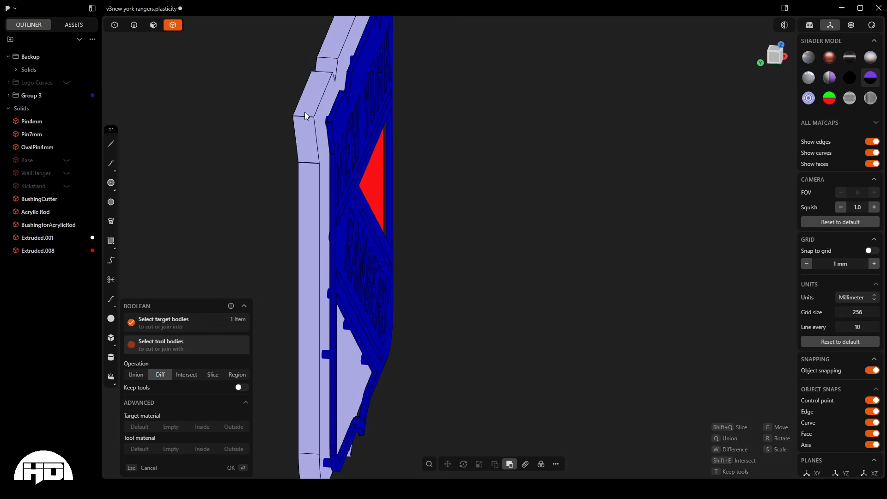
- Pick the blue logo layer, the five letter islands and the red triangle as tool bodies for the difference
middle_click_drag(419, 240, 366, 249)
scroll(366, 250, "down", 3)
scroll(493, 372, "up", 6)
middle_click_drag(494, 372, 467, 428)
scroll(466, 432, "down", 6)
scroll(467, 429, "down", 3)
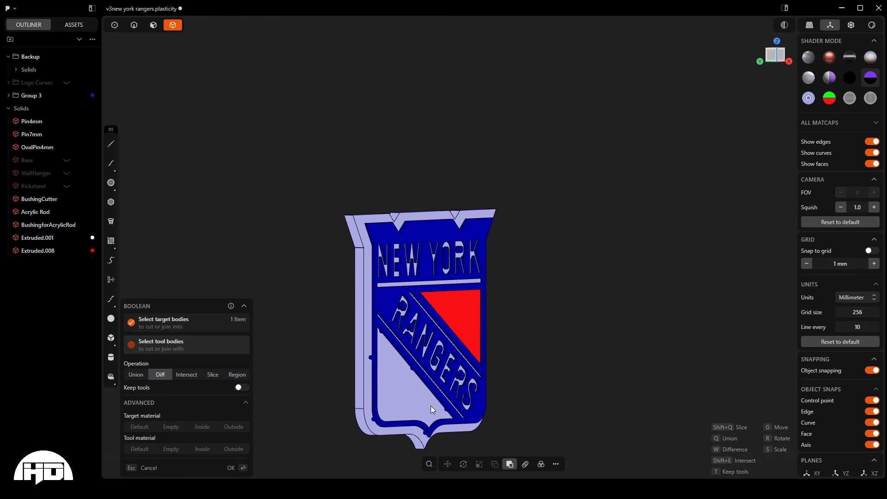
middle_click_drag(237, 259, 208, 175)
scroll(421, 314, "up", 5)
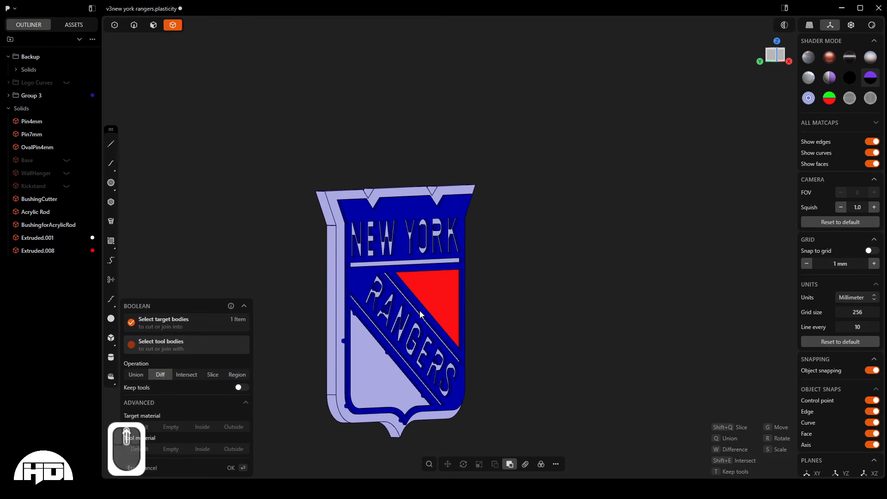
scroll(420, 312, "down", 2)
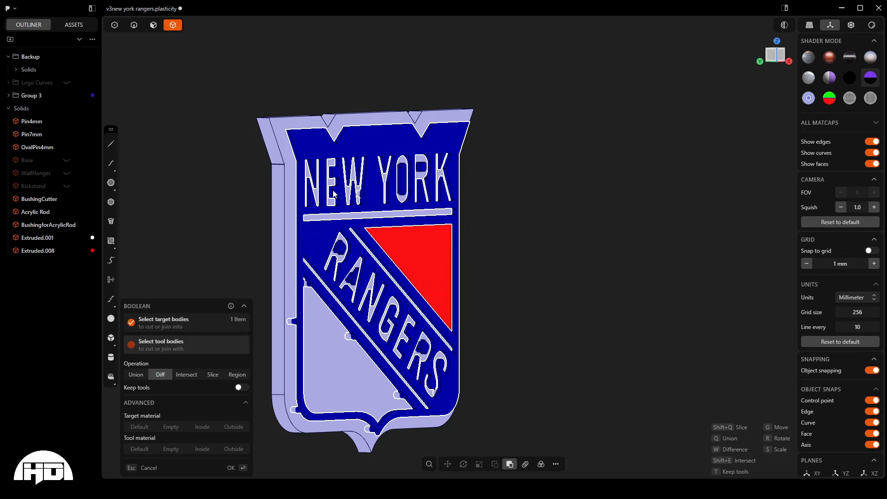
left_click(370, 129, "shift")
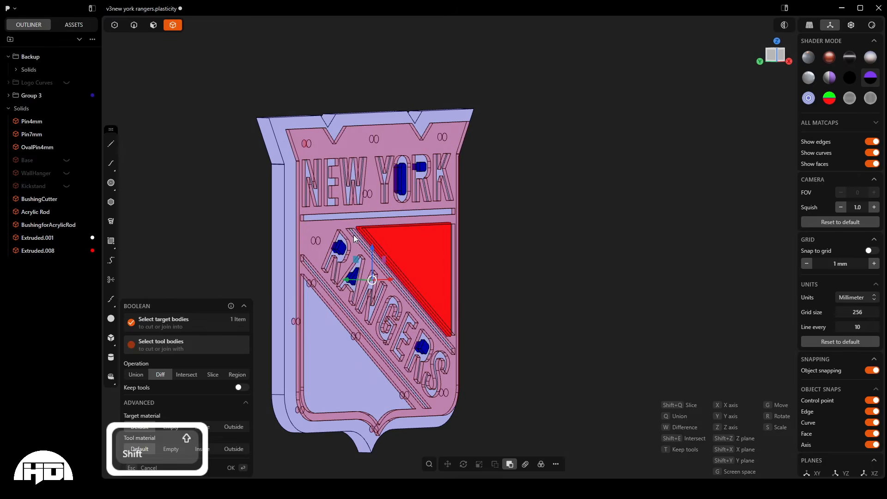
left_click(344, 247, "shift")
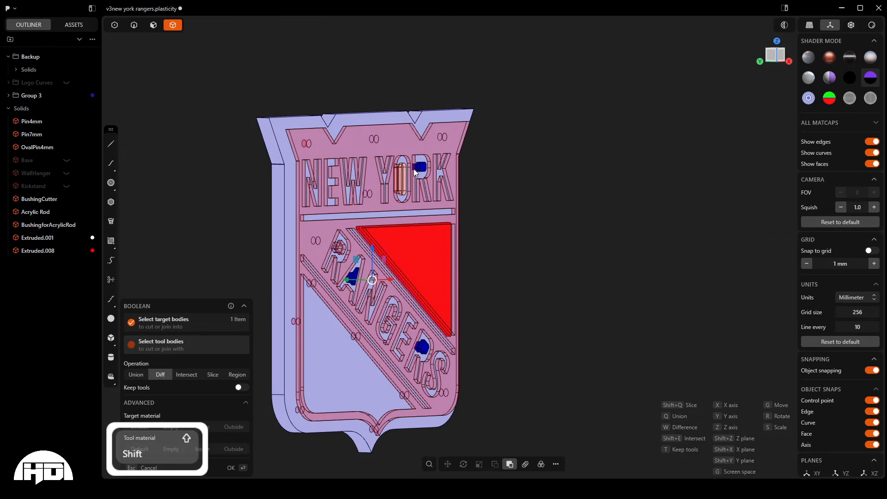
left_click(400, 176, "shift")
left_click(356, 273, "shift")
left_click(431, 260, "shift")
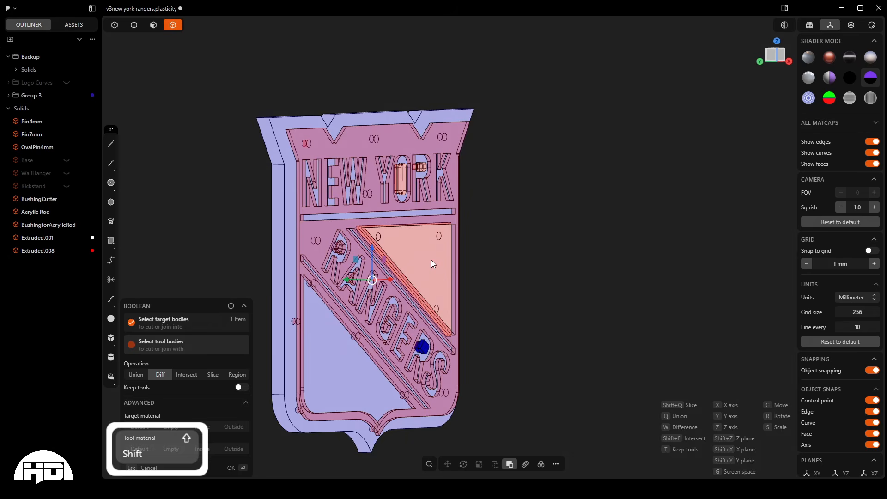
left_click(424, 350, "shift")
- Apply the Boolean difference to the white backing without keeping the tool bodies
scroll(362, 310, "up", 3, "shift")
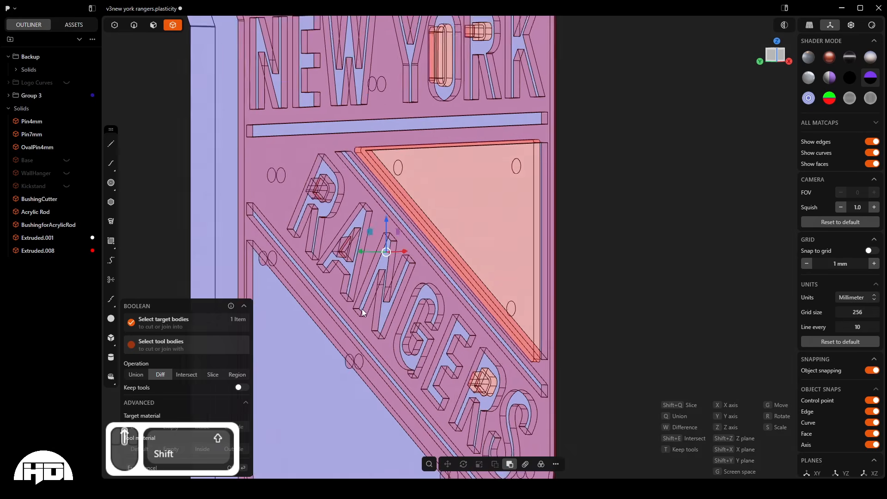
middle_click_drag(361, 309, 379, 149)
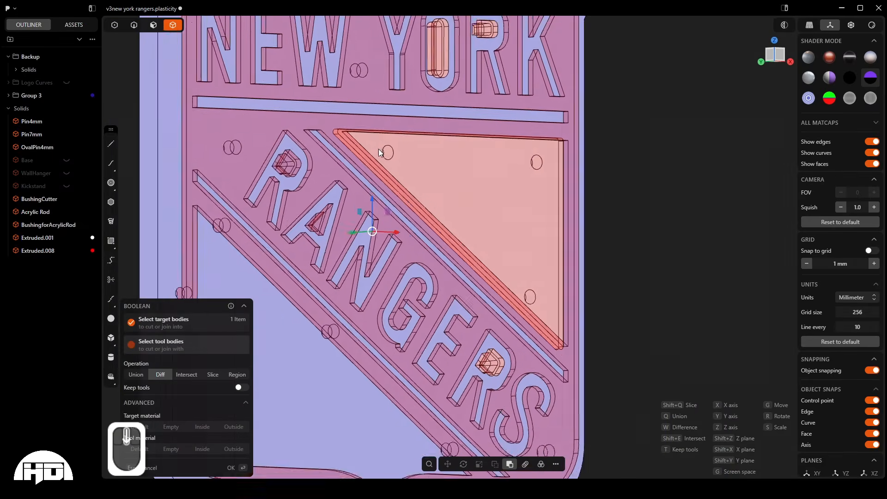
scroll(378, 149, "down", 5)
scroll(379, 149, "up", 3)
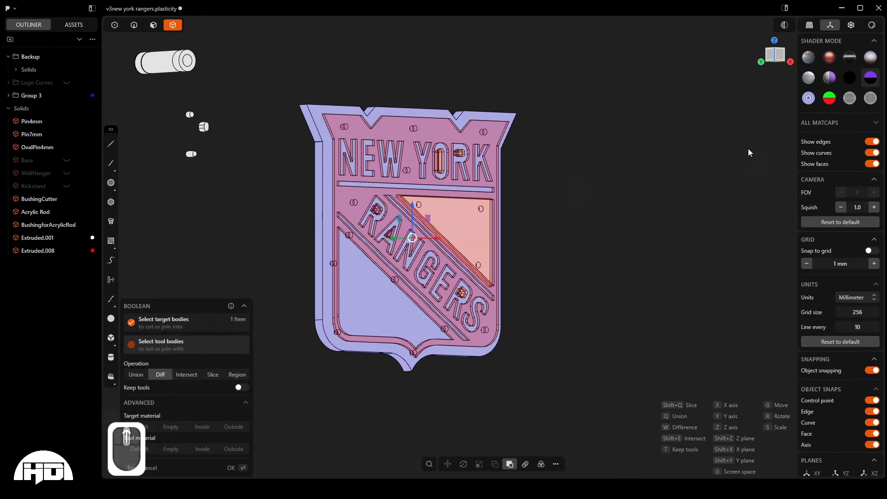
key("Return")
- Inspect the recesses cut into the white backing and undo the Boolean difference
scroll(371, 216, "up", 5)
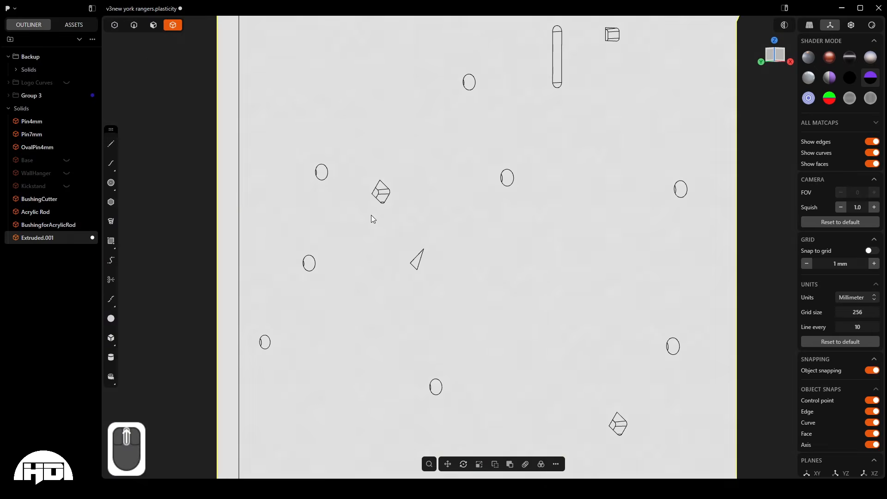
middle_click_drag(370, 215, 498, 238)
scroll(380, 237, "down", 4)
middle_click_drag(438, 226, 399, 218)
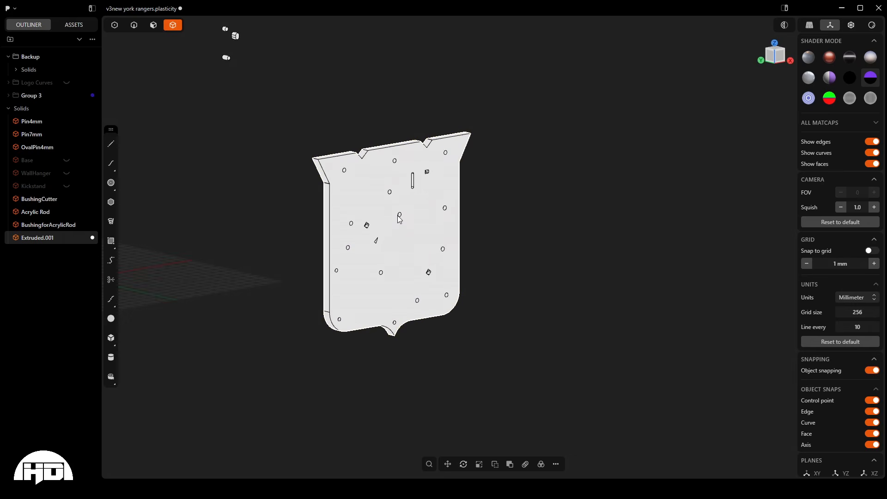
key("ctrl+z")
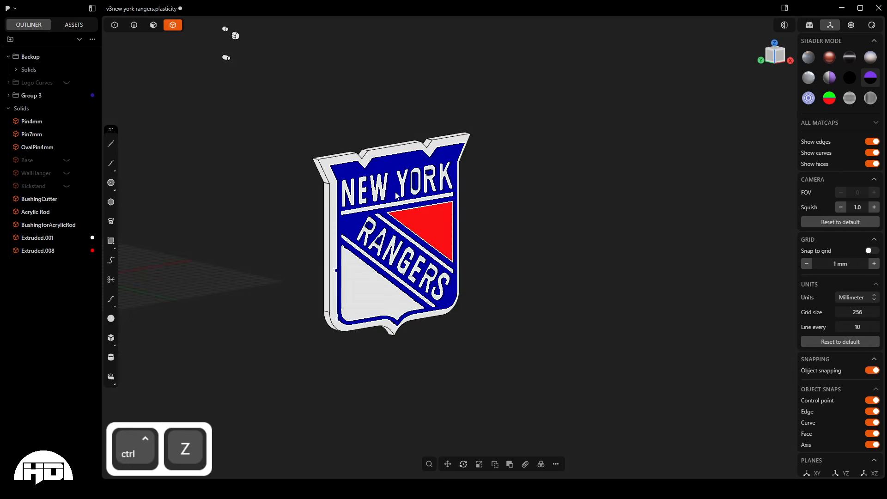
- Start a new Boolean difference on the white backing with the blue layer, letter islands and red triangle as tool bodies
scroll(336, 145, "up", 8)
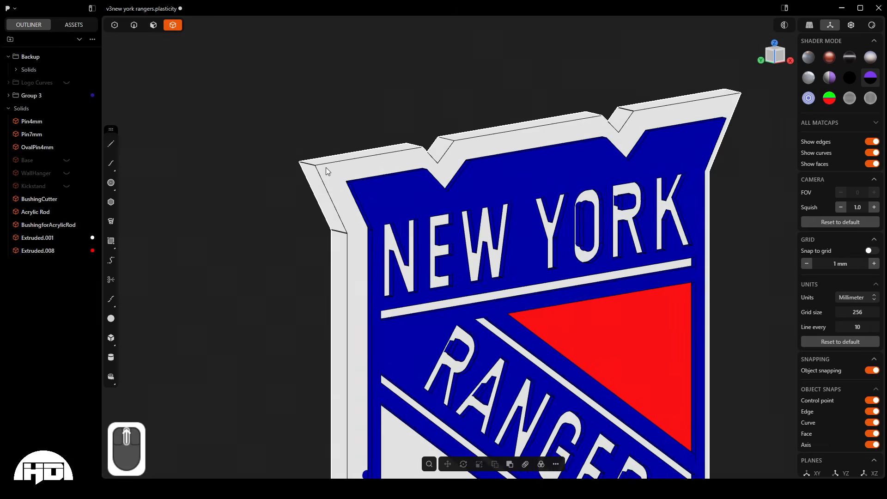
scroll(355, 172, "down", 6)
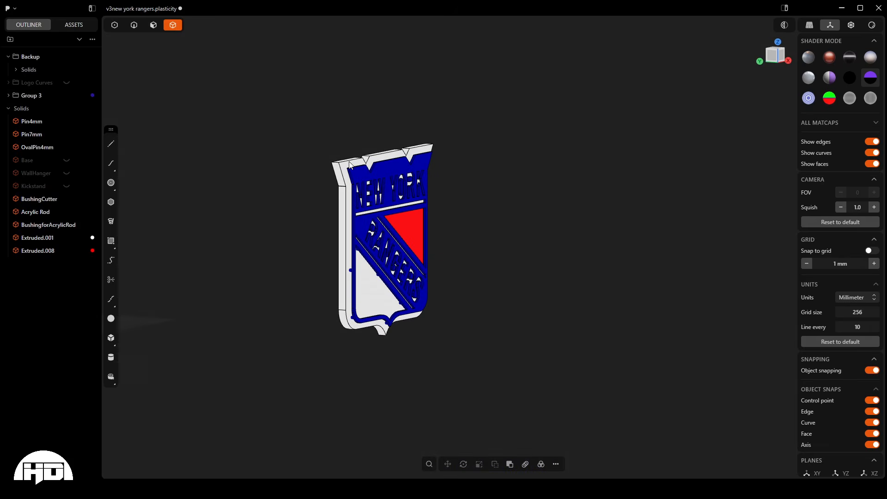
key("q")
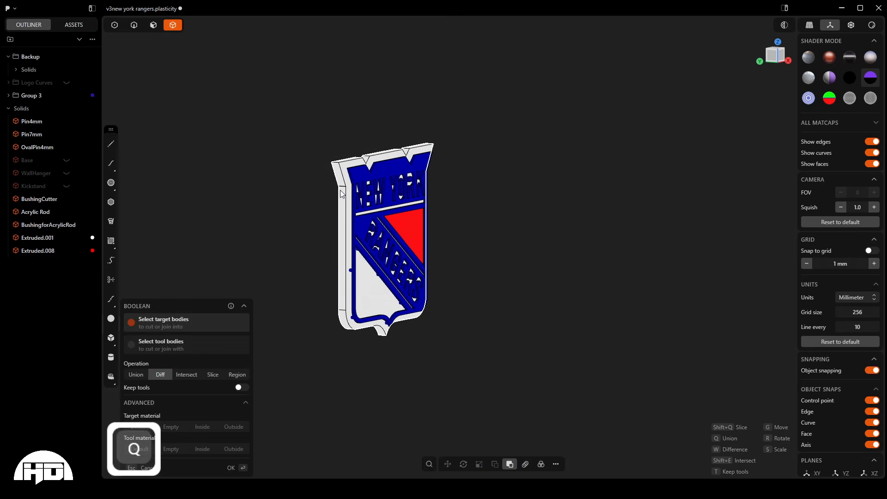
scroll(340, 258, "up", 5)
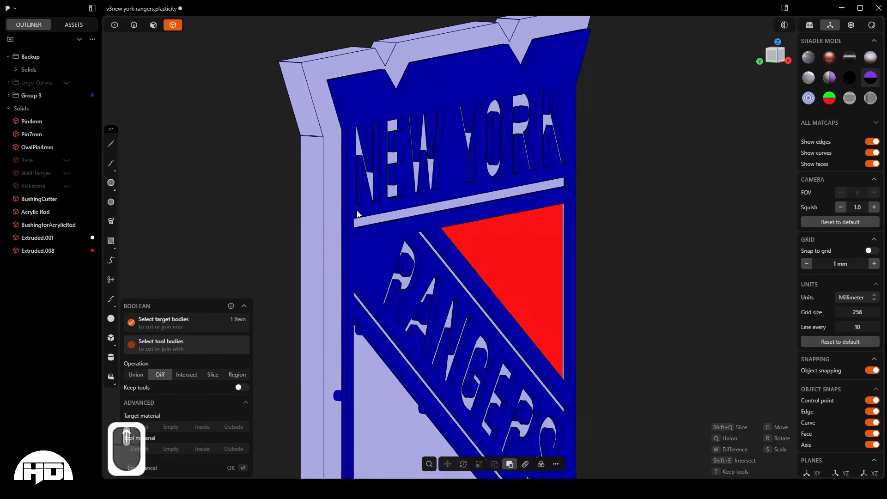
scroll(338, 263, "down", 5)
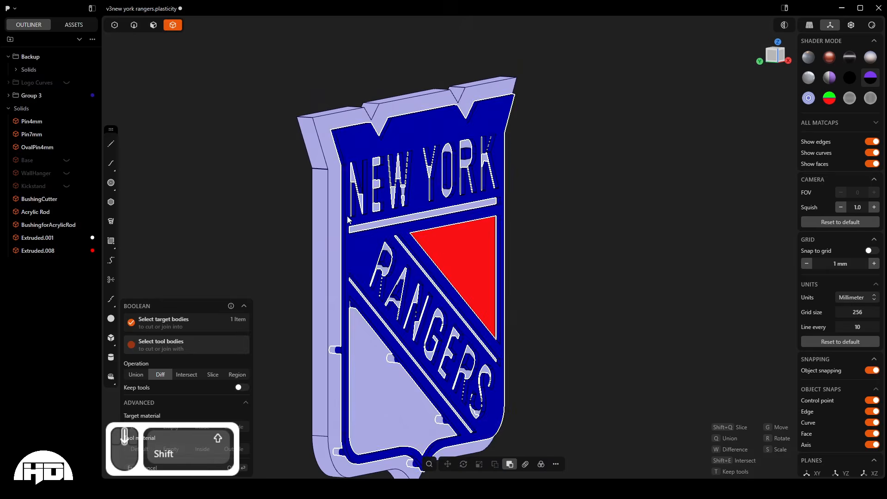
left_click(450, 165, "shift")
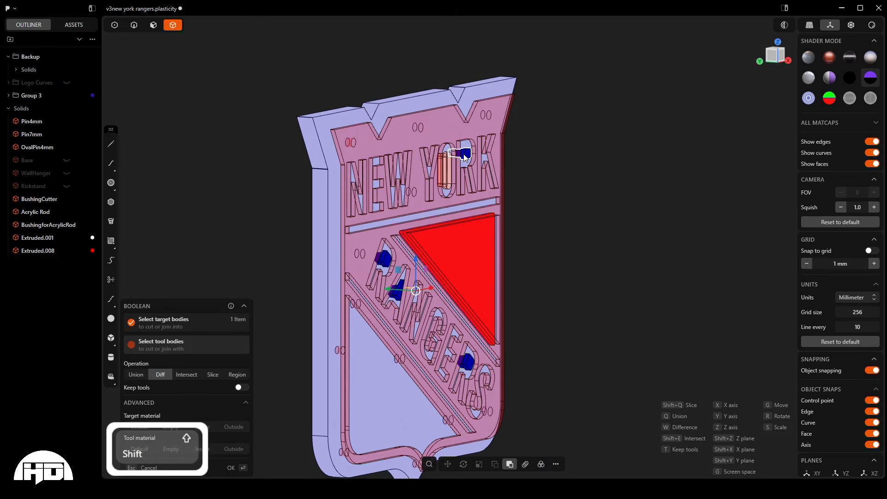
left_click(384, 260, "shift")
left_click(398, 296, "shift")
left_click(465, 360, "shift")
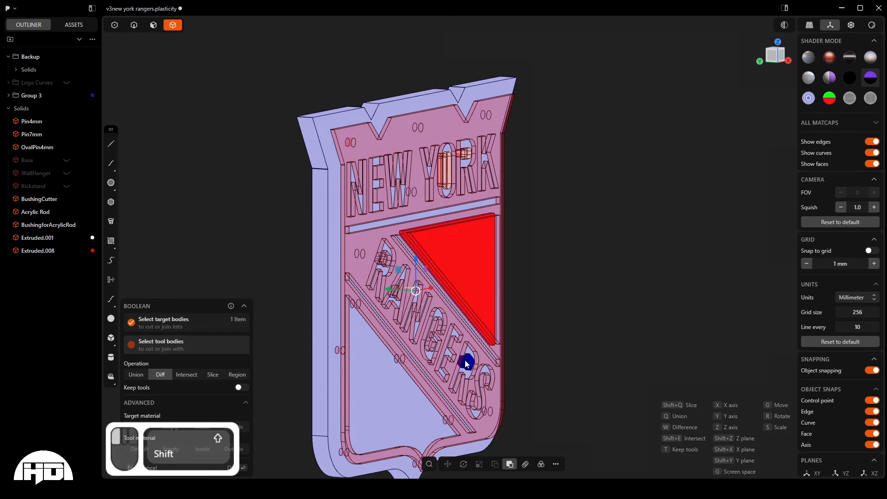
scroll(391, 284, "down", 3)
left_click(437, 260, "shift")
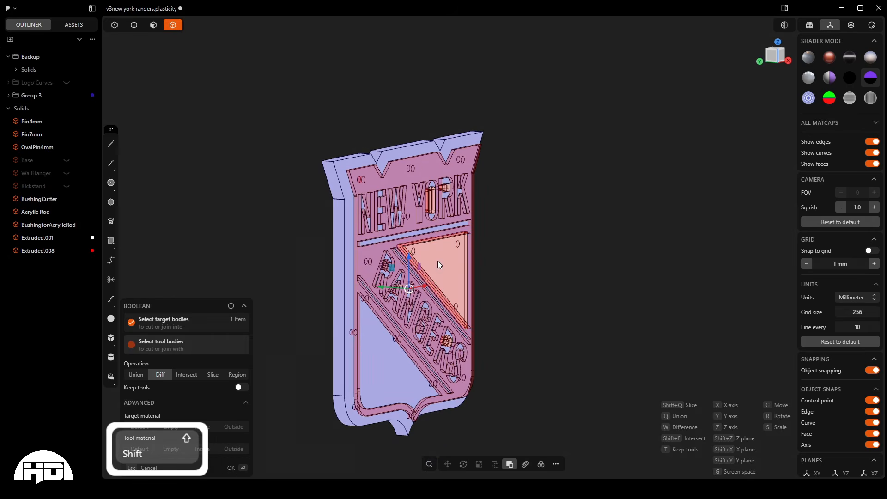
middle_click_drag(437, 261, 426, 261)
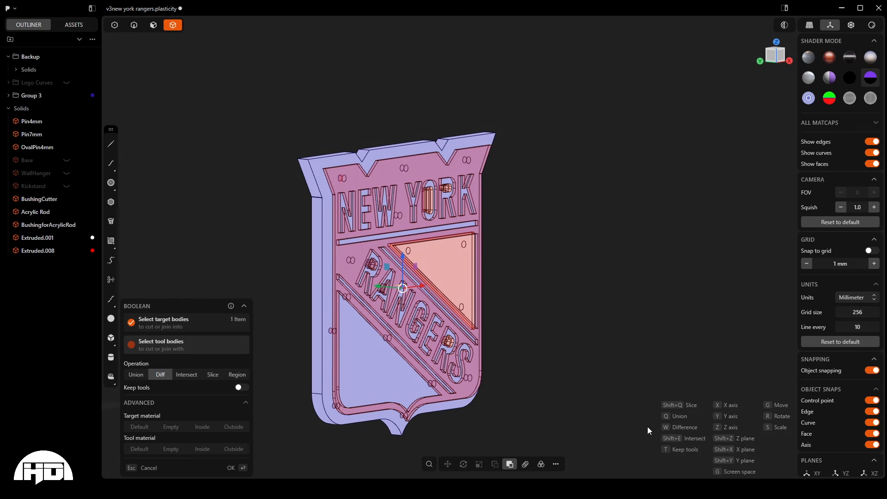
- Enable keeping the tool bodies, apply the difference to the white backing and clear the selection
key("t")
middle_click_drag(516, 240, 456, 283)
scroll(297, 248, "up", 5)
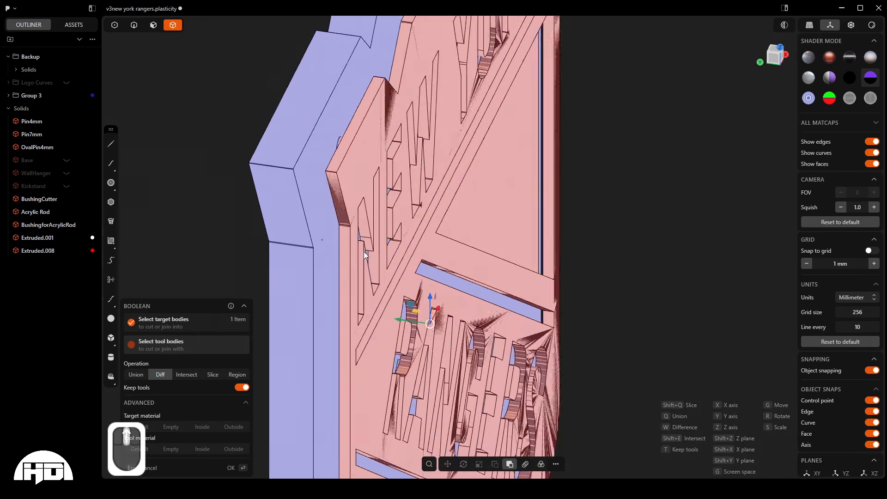
middle_click_drag(365, 251, 365, 236)
right_click(620, 185)
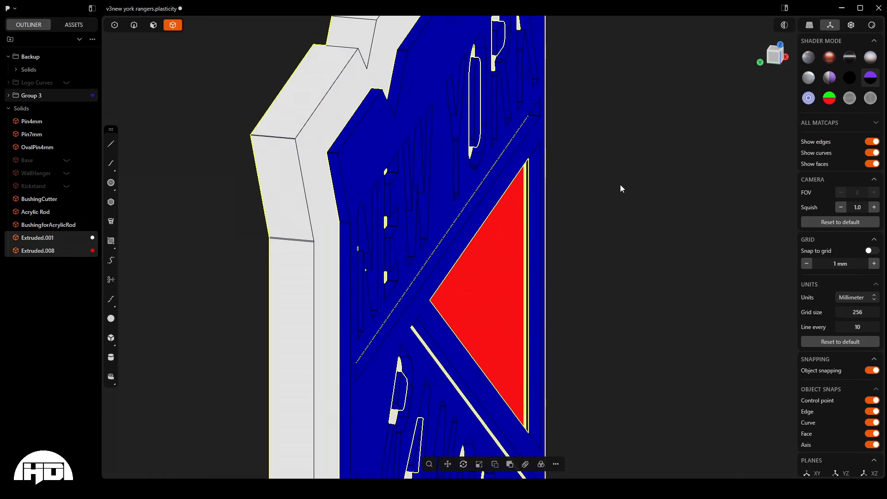
left_click(620, 184)
scroll(482, 134, "down", 5)
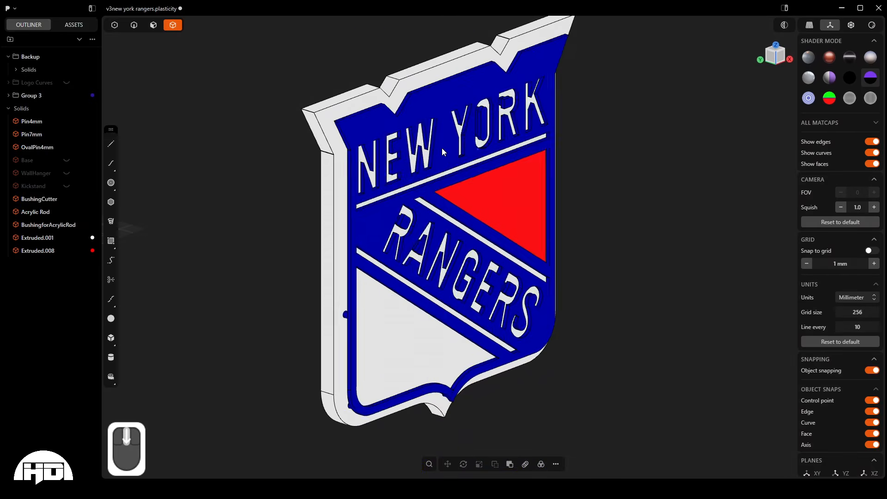
- Temporarily hide the blue logo layer to inspect the pin and island recesses in the white backing, and restore it
left_click(440, 98)
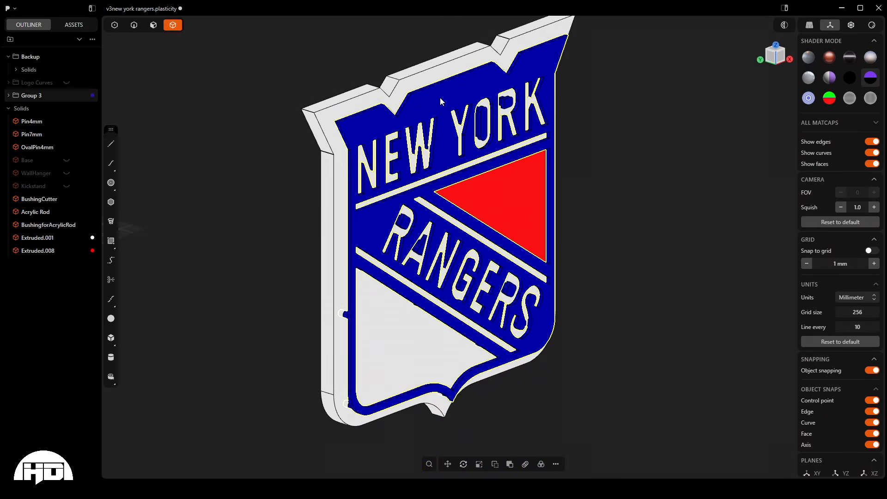
key("h")
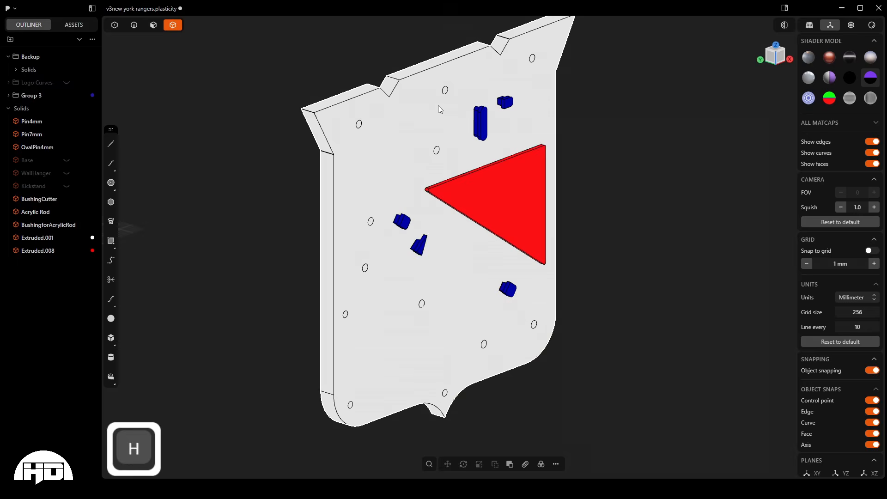
middle_click_drag(438, 106, 429, 174)
scroll(451, 296, "down", 3)
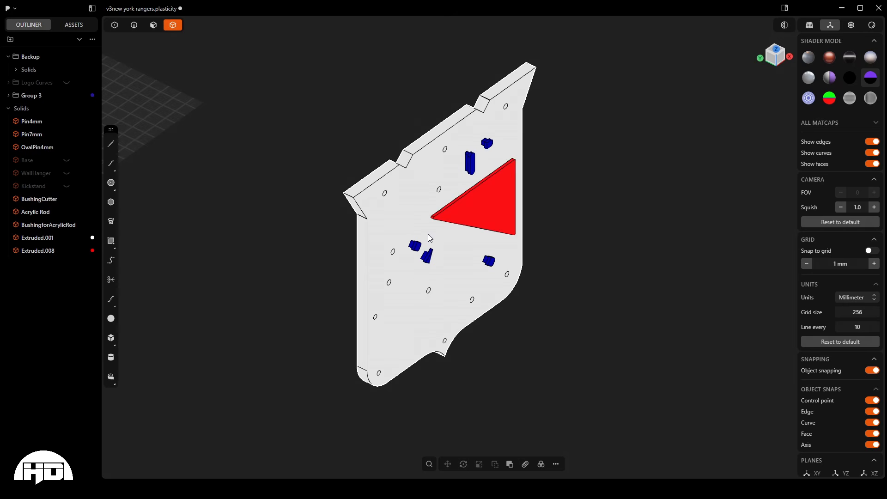
scroll(425, 278, "up", 8)
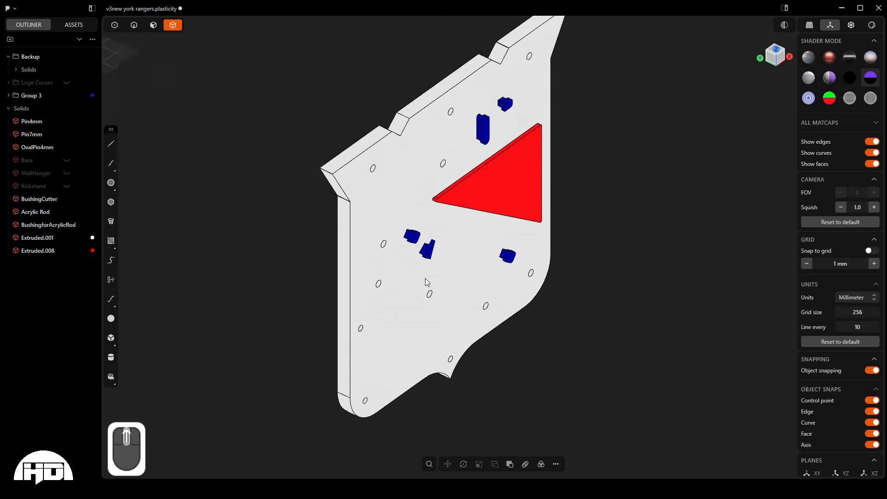
scroll(367, 223, "down", 6)
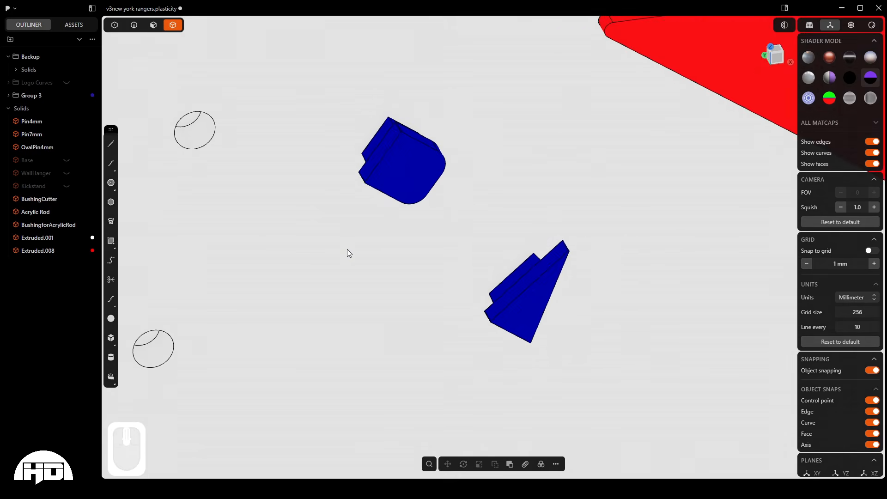
middle_click_drag(200, 143, 267, 268)
scroll(286, 215, "down", 5)
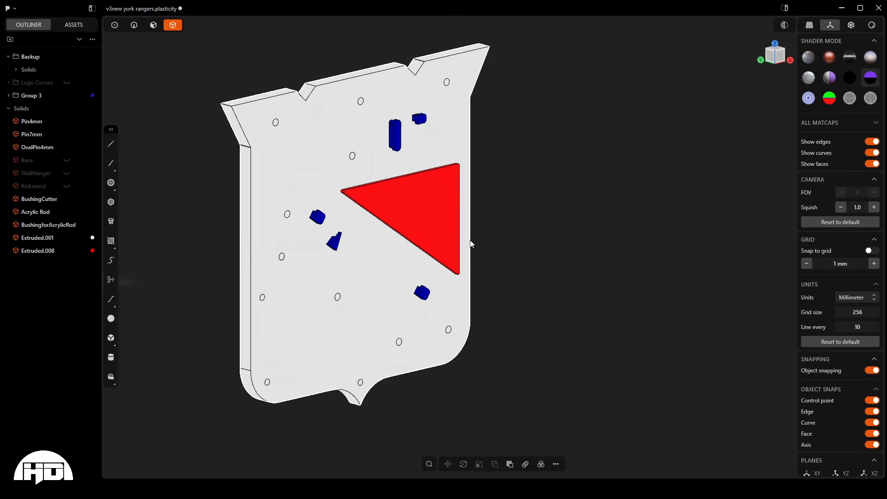
key("ctrl+z")
- Hide the white backing solid Extruded.001 and view the blue and red pins from the right side
middle_click_drag(426, 236, 280, 238)
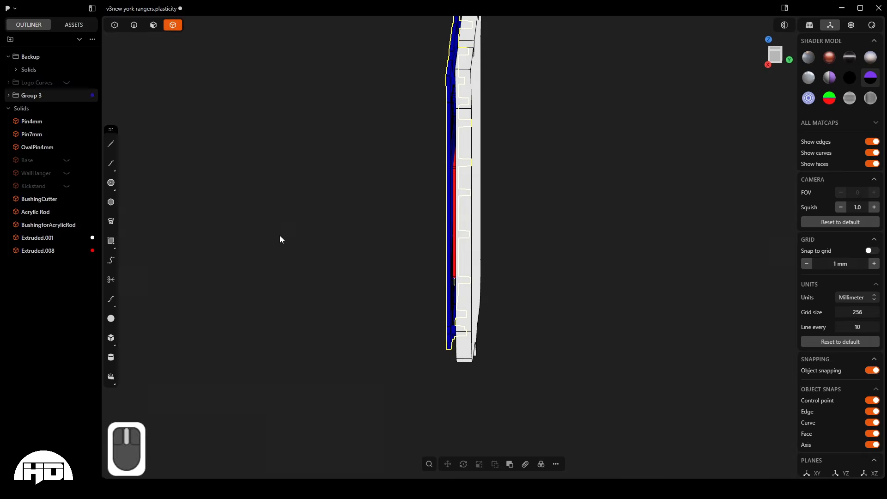
key("Escape")
left_click(478, 133)
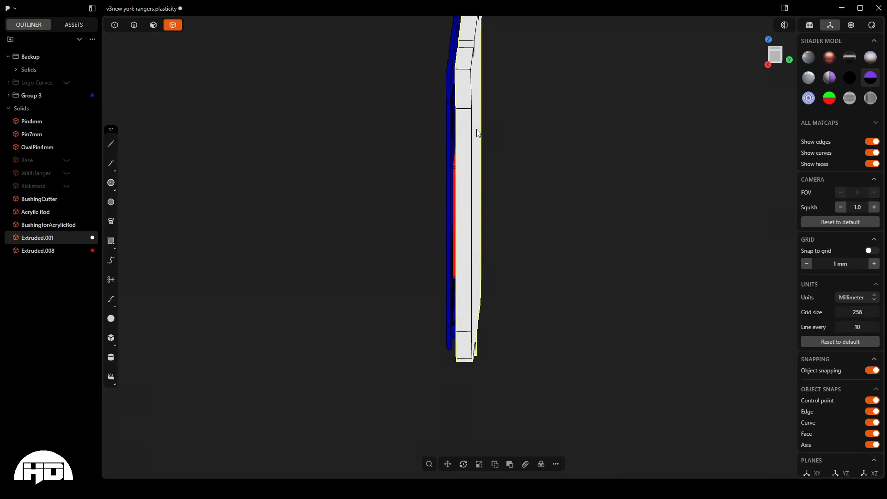
key("h")
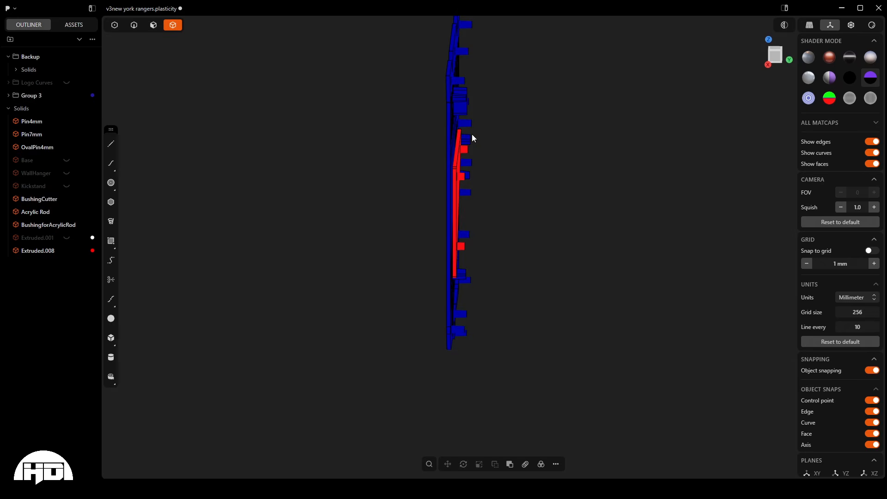
key("KP_3")
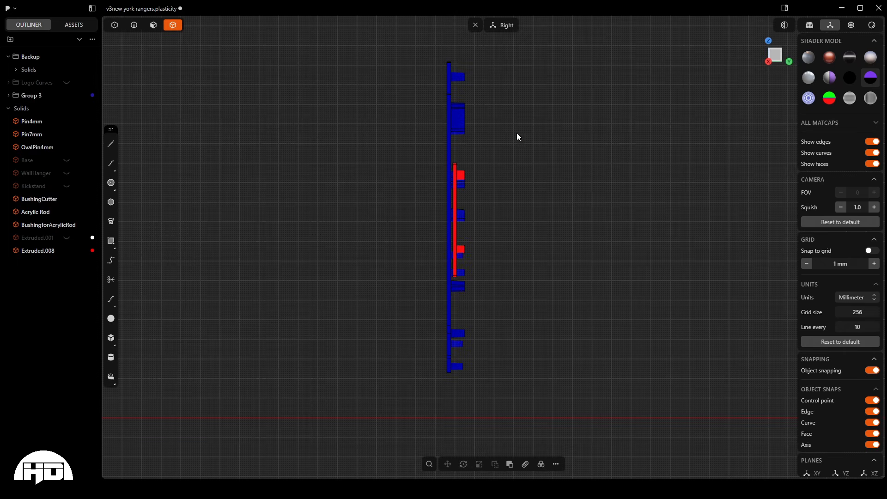
scroll(520, 139, "up", 3)
scroll(508, 134, "down", 1)
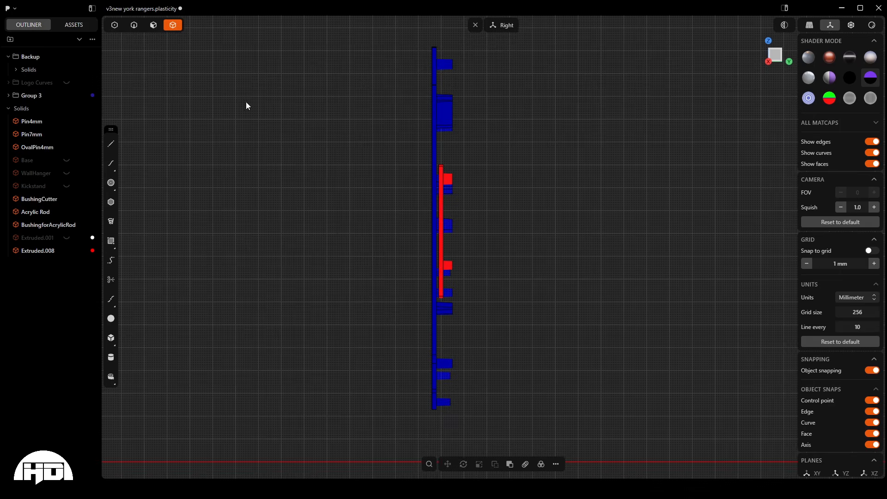
- Select all protruding pin and island peg faces on the blue and red layers and push them by -0.1 mm
key("3")
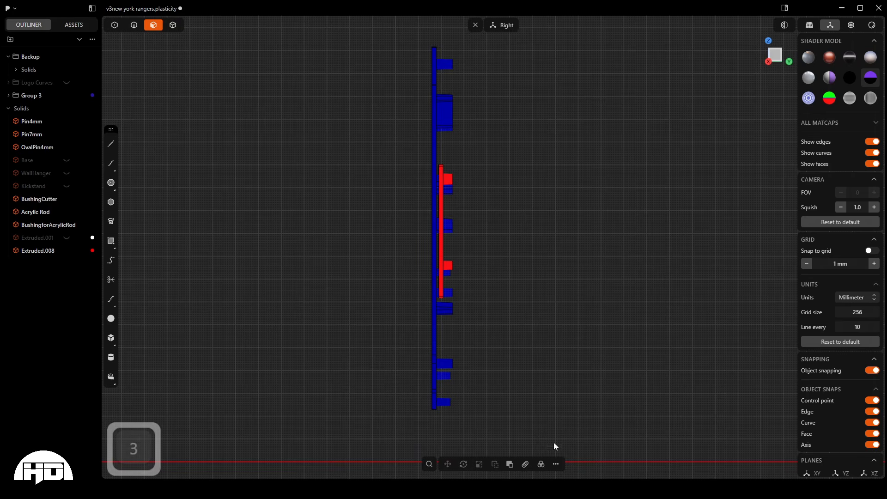
left_click(448, 53)
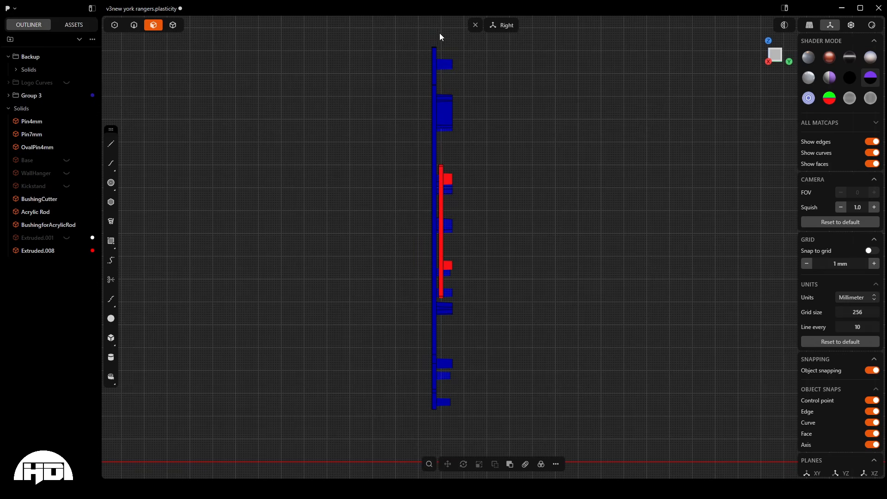
left_click_drag(444, 32, 381, 279)
left_click_drag(543, 43, 446, 427)
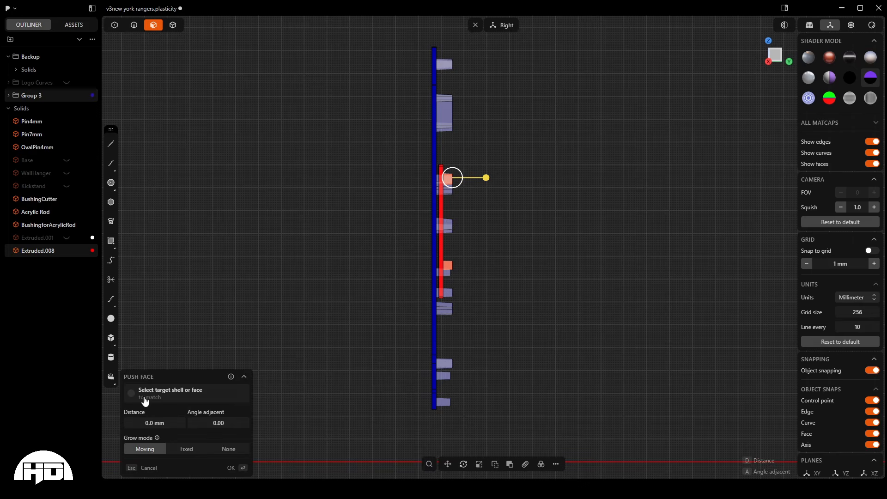
left_click(162, 421)
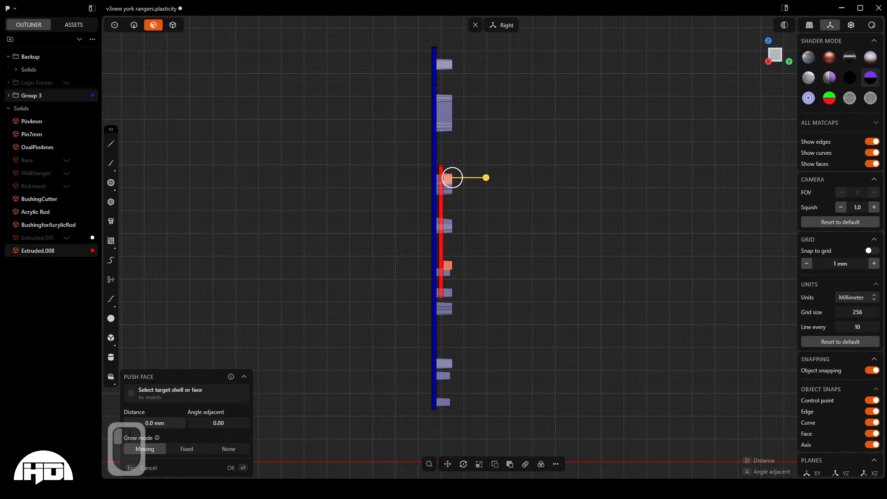
left_click_drag(163, 421, 161, 421)
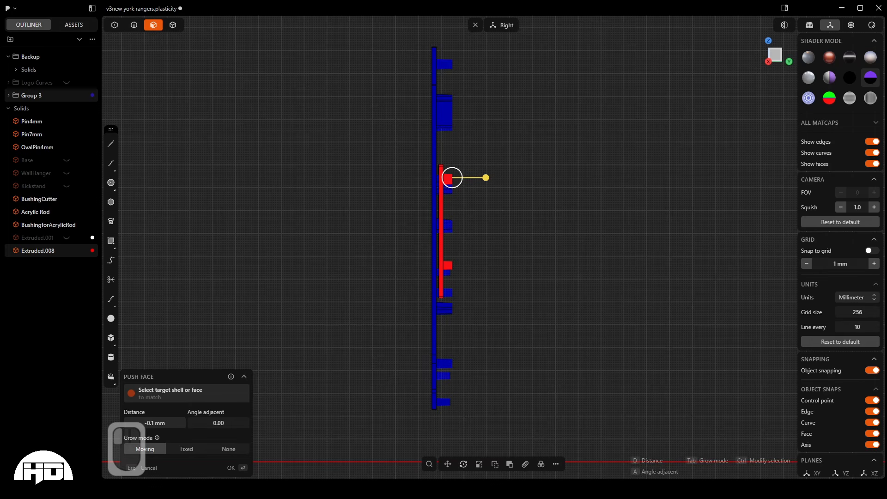
left_click_drag(161, 421, 160, 421)
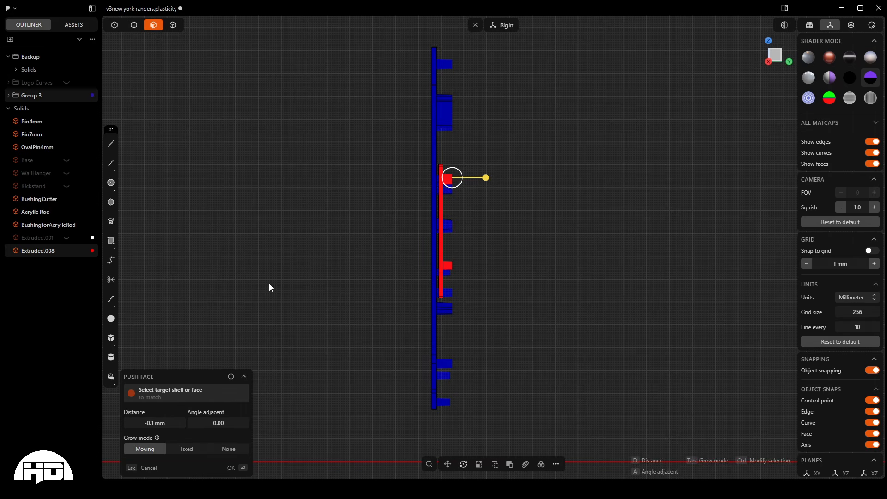
key("Return")
left_click(347, 228)
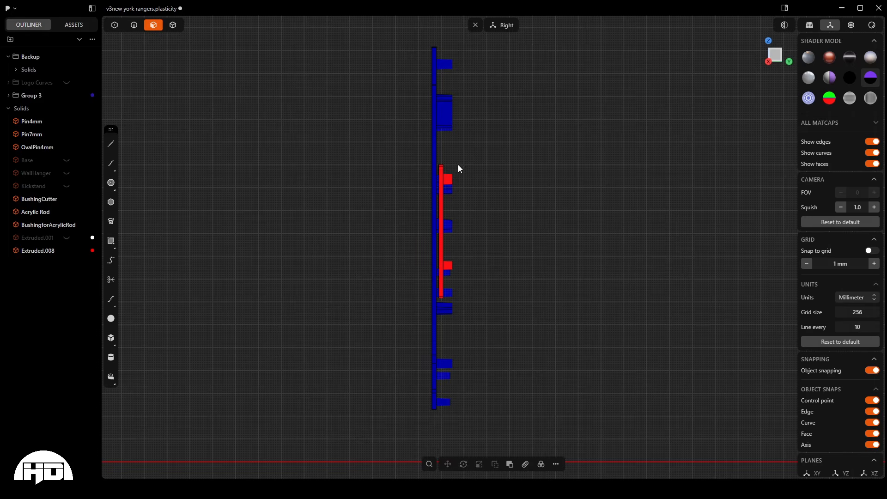
- Check the pins on the back of the red triangle and show the white backing Extruded.001 again
middle_click_drag(438, 181, 527, 188)
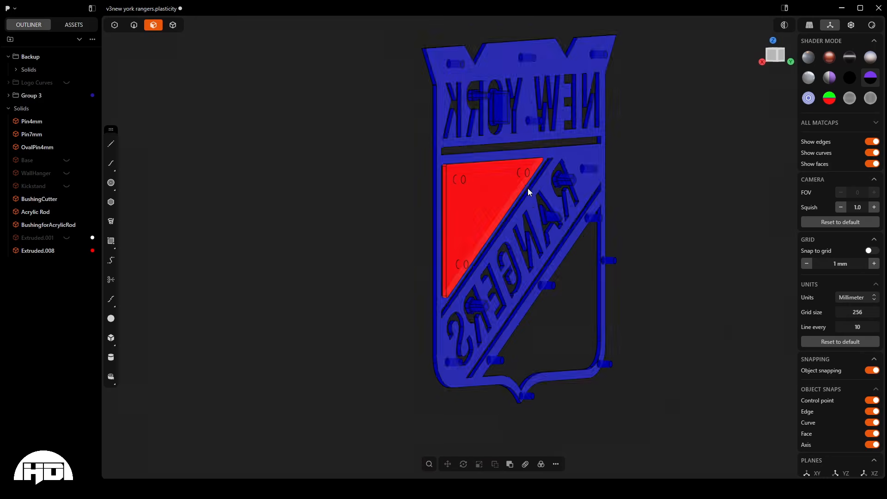
scroll(529, 199, "up", 5)
scroll(529, 201, "down", 8)
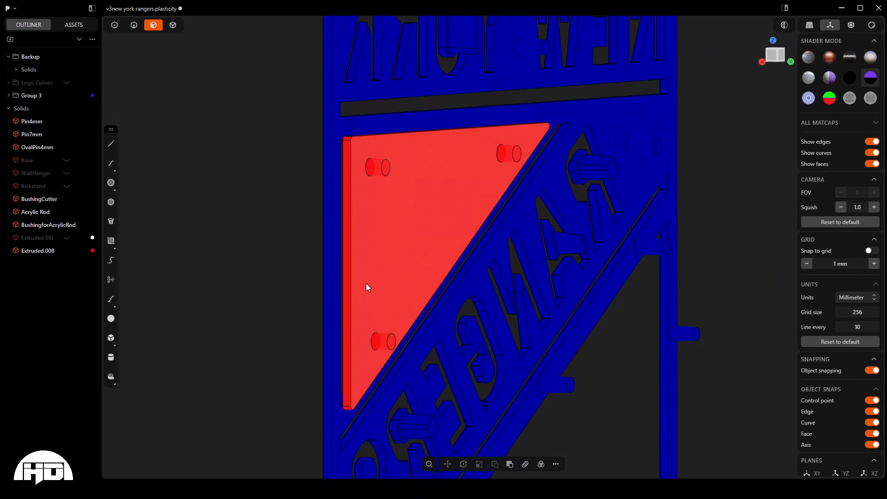
middle_click_drag(372, 285, 391, 290)
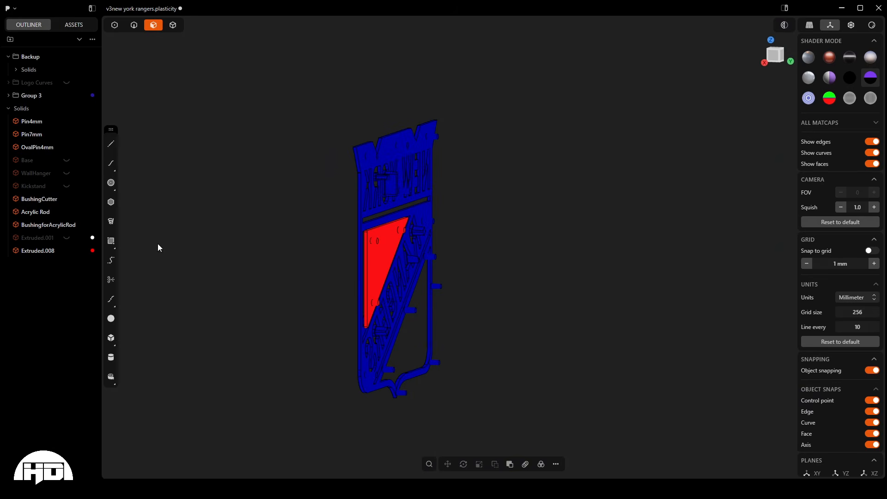
left_click(67, 238)
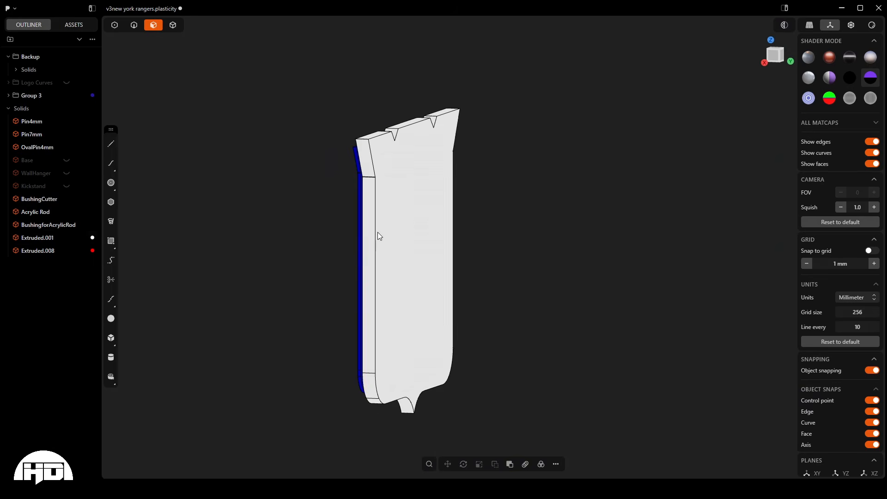
- Examine the clearance between the blue layer's pins and their recesses in the white backing from the side and front
scroll(378, 238, "up", 5)
middle_click_drag(378, 245, 395, 230)
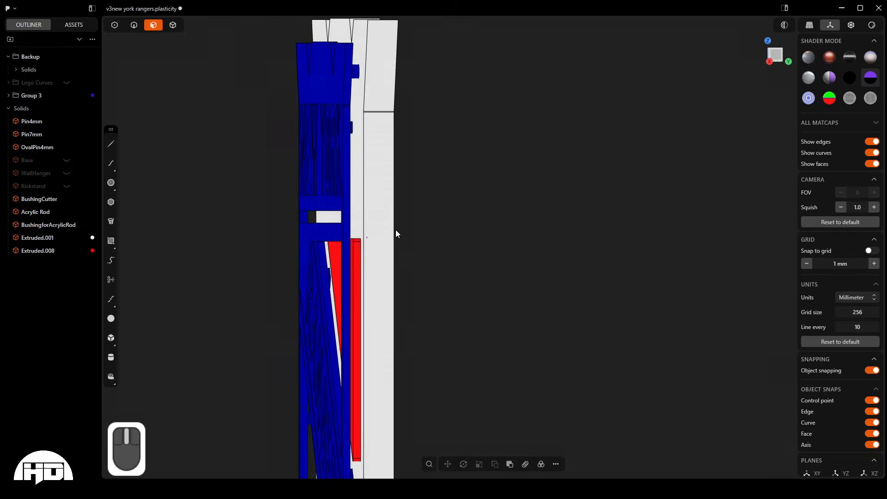
middle_click_drag(323, 44, 331, 48)
scroll(359, 68, "up", 15)
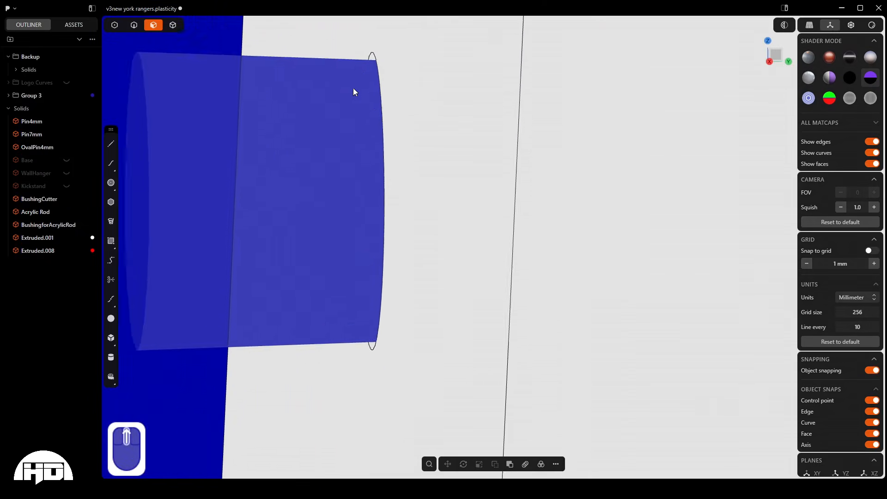
scroll(358, 94, "up", 5)
scroll(364, 98, "down", 4)
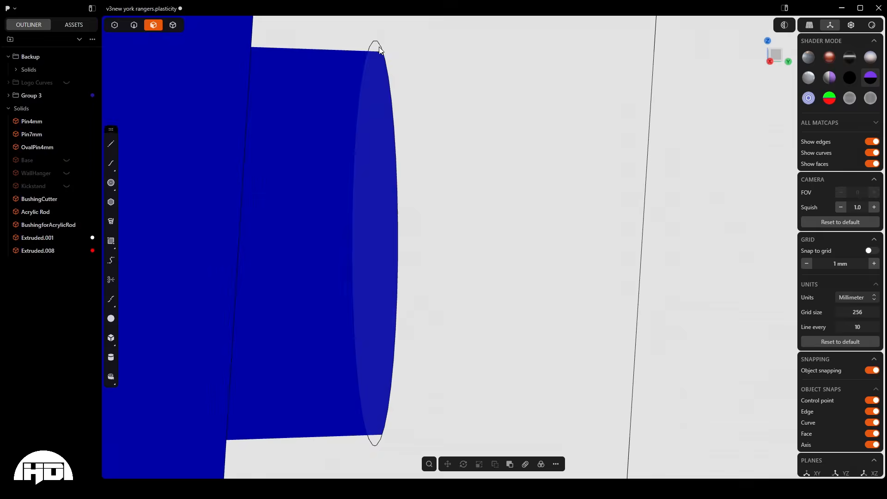
scroll(333, 323, "down", 5)
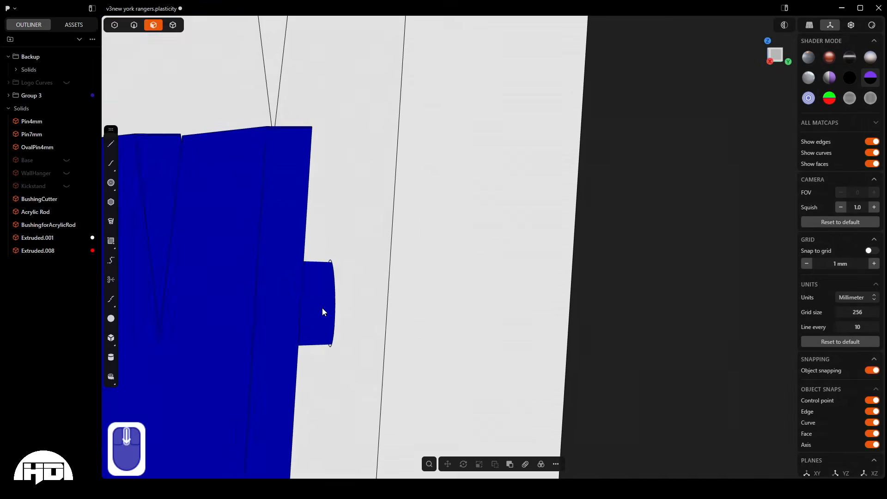
scroll(334, 176, "down", 10)
mouse_move(334, 181)
middle_mouse_down()
mouse_move(336, 196)
mouse_move(409, 202)
mouse_move(340, 185)
middle_mouse_up()
scroll(340, 186, "down", 4)
middle_click_drag(296, 203, 302, 263)
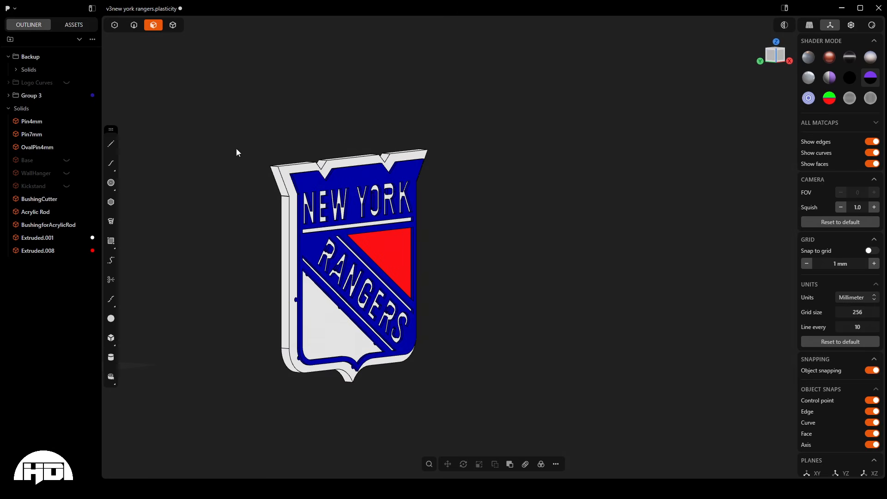
- Start a section analysis from the white backing's long side face and offset the section plane to -25.92 mm
left_click(285, 219)
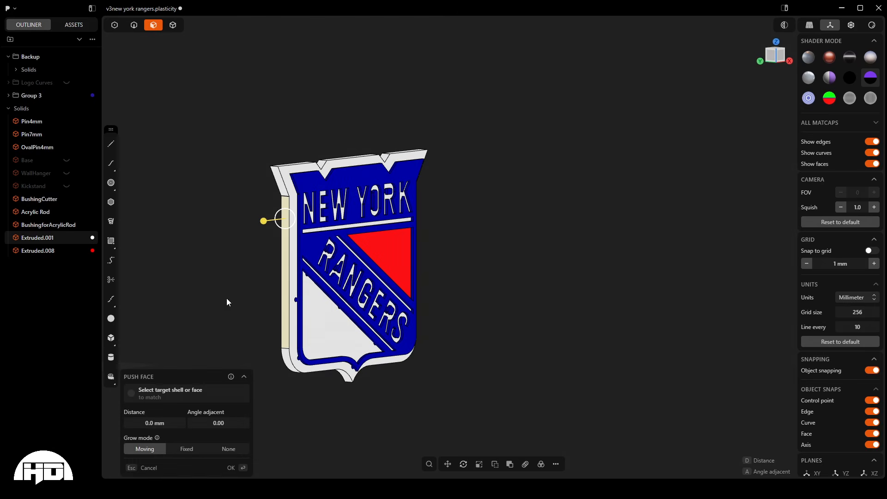
left_click(784, 25)
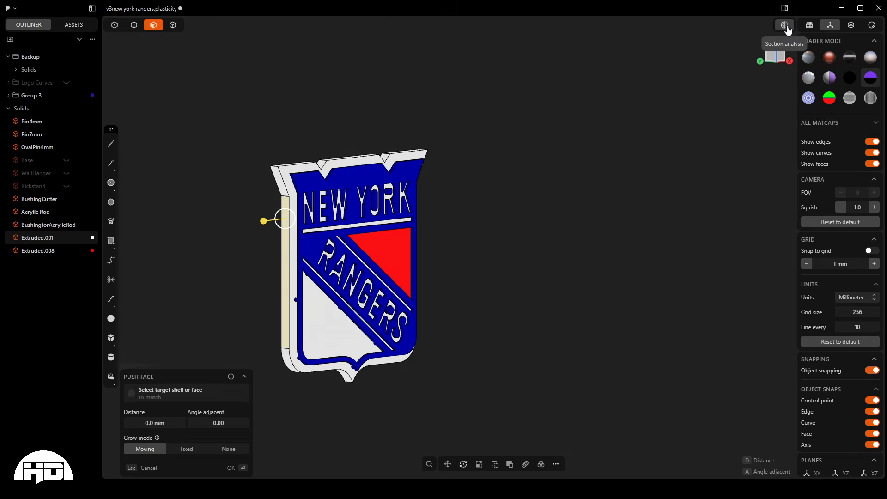
scroll(300, 267, "up", 2)
middle_click_drag(301, 267, 424, 287)
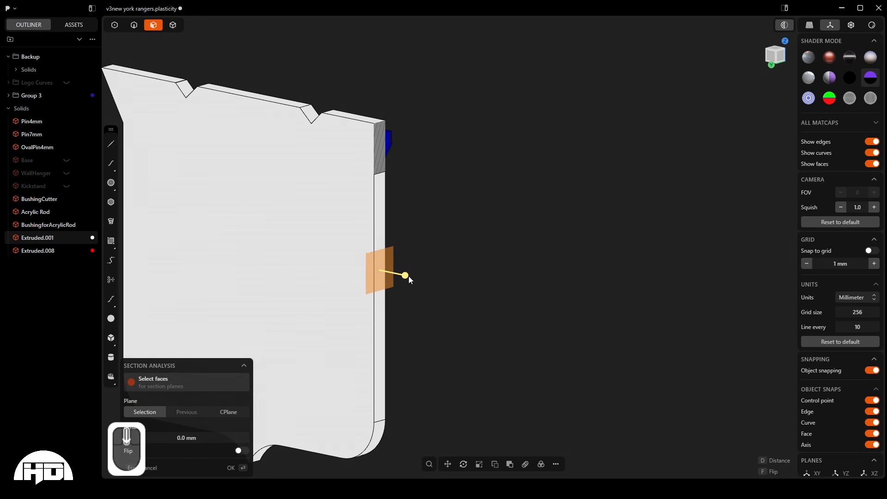
left_click_drag(409, 276, 367, 265)
scroll(332, 250, "up", 8)
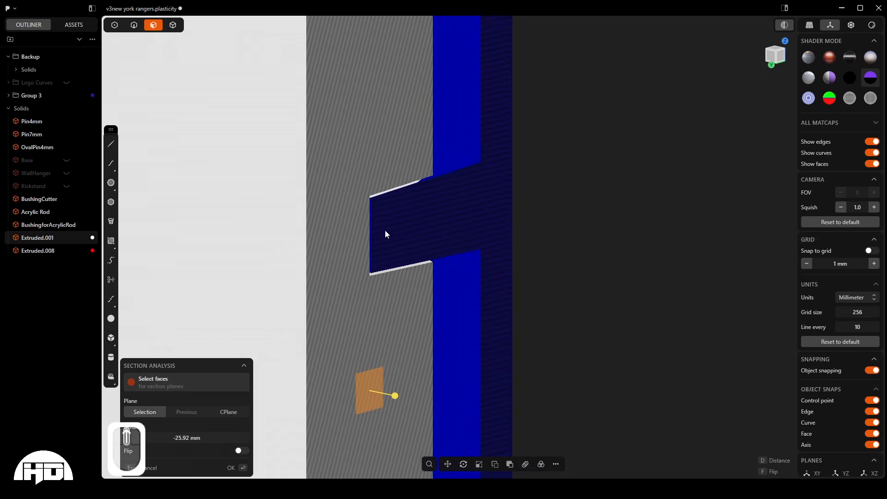
- Examine the gap around the sectioned pin inside its recess in the white backing
middle_click_drag(385, 233, 339, 200)
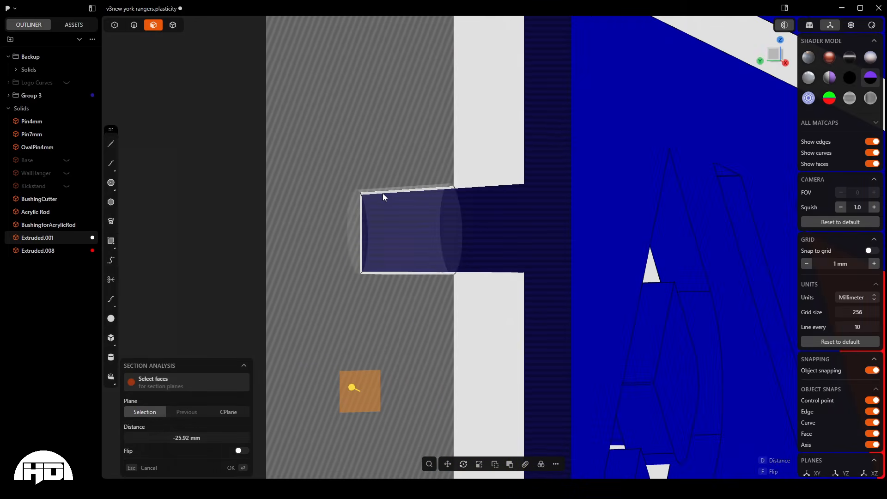
scroll(376, 191, "up", 5)
scroll(374, 215, "down", 2)
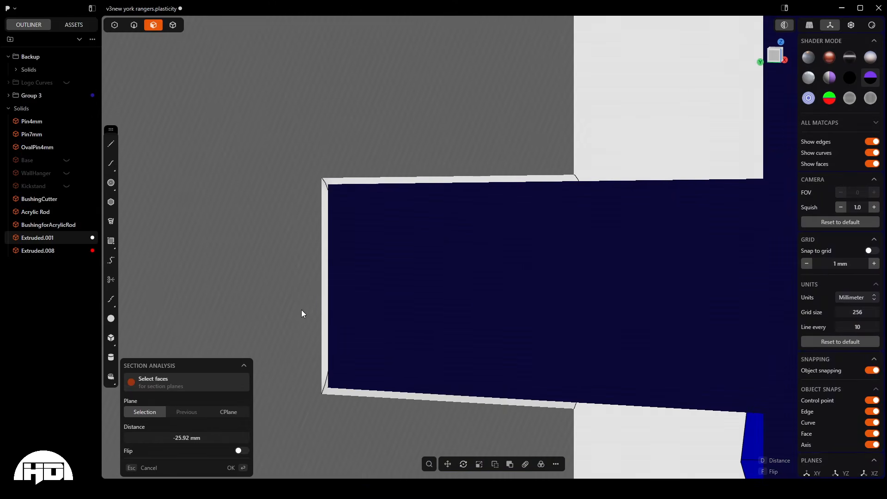
middle_click_drag(332, 363, 355, 138)
scroll(355, 215, "down", 6)
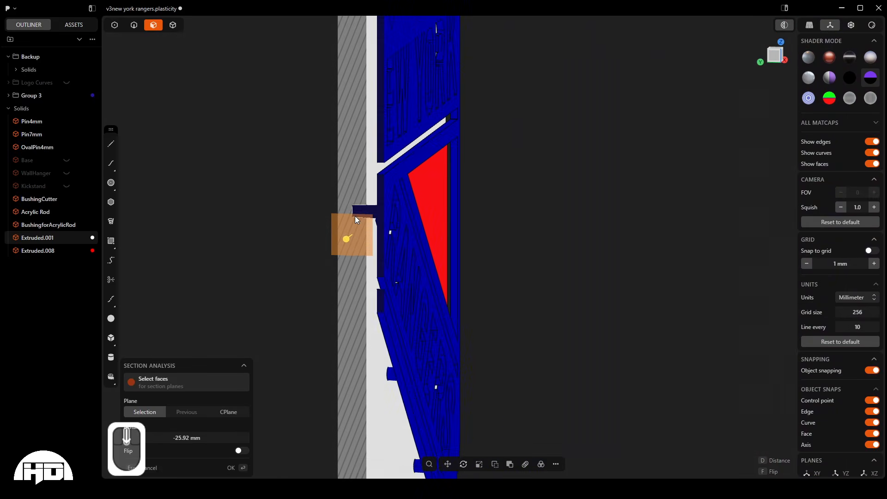
middle_click_drag(375, 197, 360, 239)
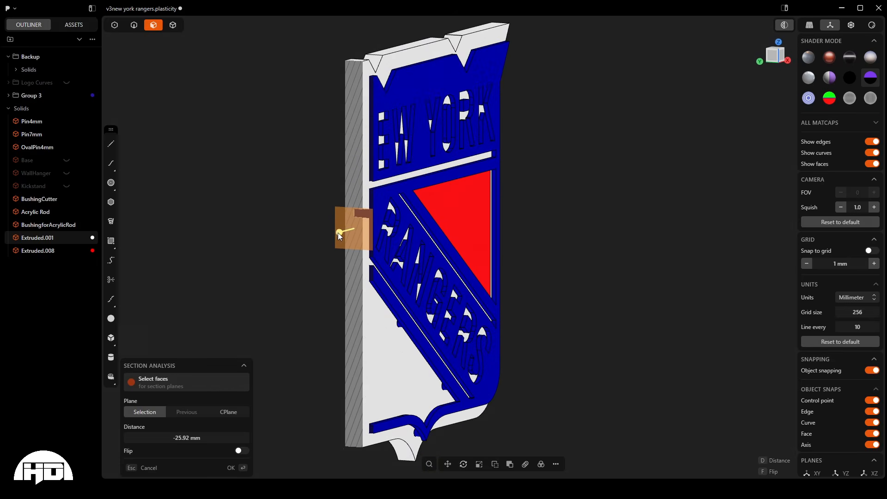
- Switch the shader to the plain grey matcap and set the section plane to -17.36 mm through the upper corner pin
left_click_drag(339, 233, 457, 241)
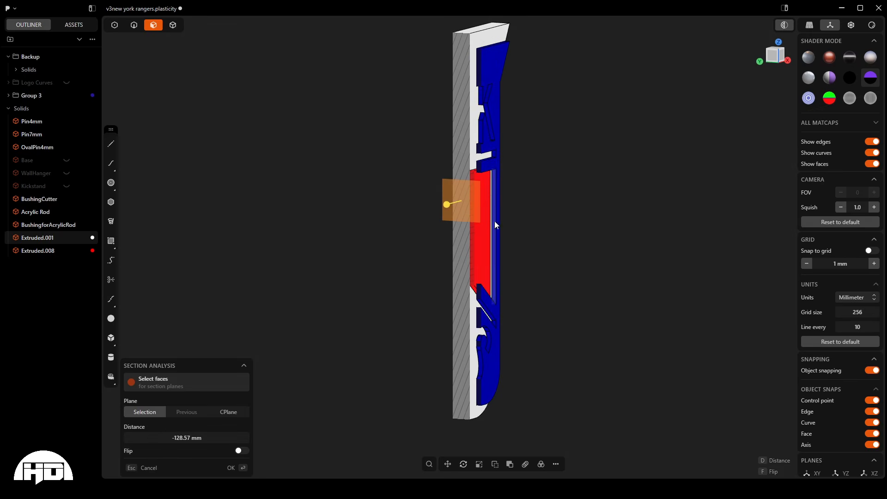
left_click(811, 59)
left_click_drag(448, 206, 331, 231)
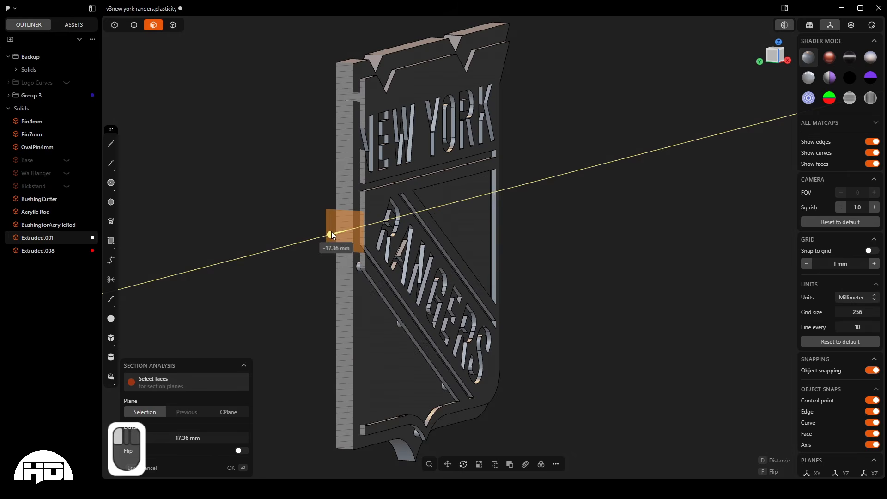
- Examine the upper corner pin's fit in its recess and exit the section analysis
scroll(339, 82, "up", 6)
mouse_move(408, 180)
middle_mouse_down()
mouse_move(444, 191)
mouse_move(434, 166)
mouse_move(410, 182)
middle_mouse_up()
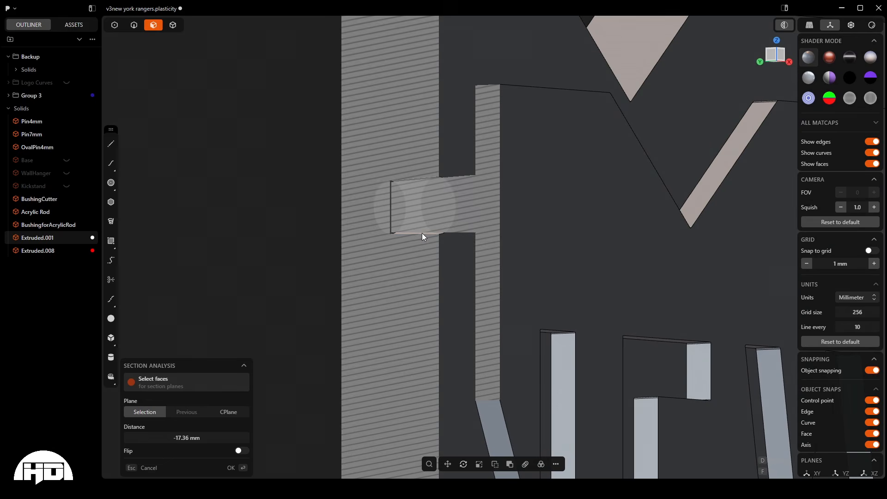
scroll(422, 234, "down", 8)
scroll(439, 236, "down", 1)
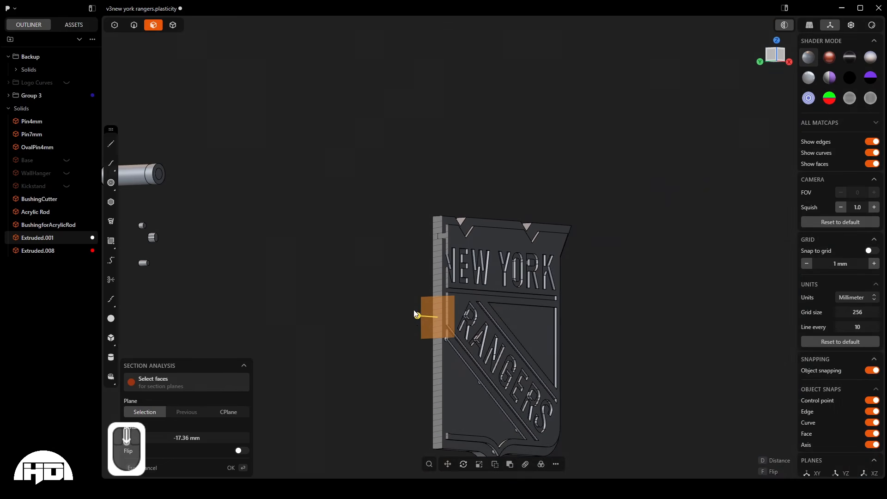
key("Escape")
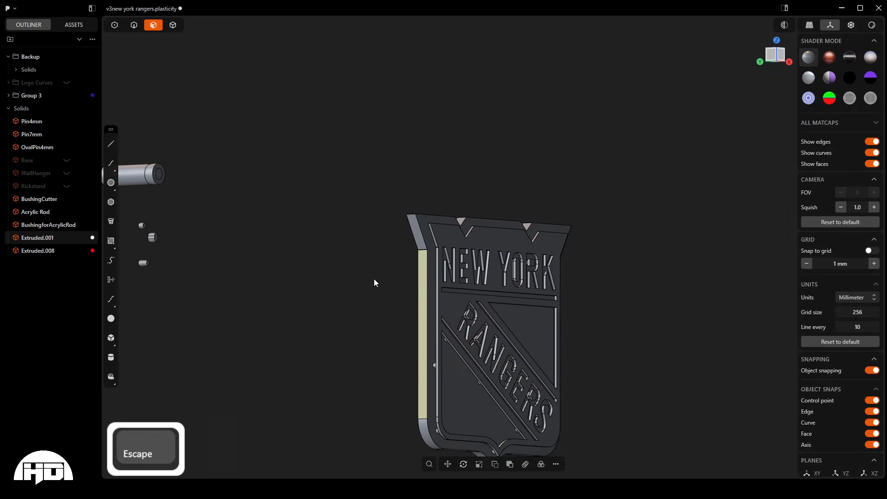
- Thicken the blue layer's upper corner pin by pushing its cylindrical side face outward
scroll(374, 278, "down", 3)
scroll(439, 254, "up", 9)
middle_click_drag(420, 253, 459, 270)
scroll(458, 271, "up", 2)
scroll(459, 270, "up", 1)
scroll(402, 215, "up", 5)
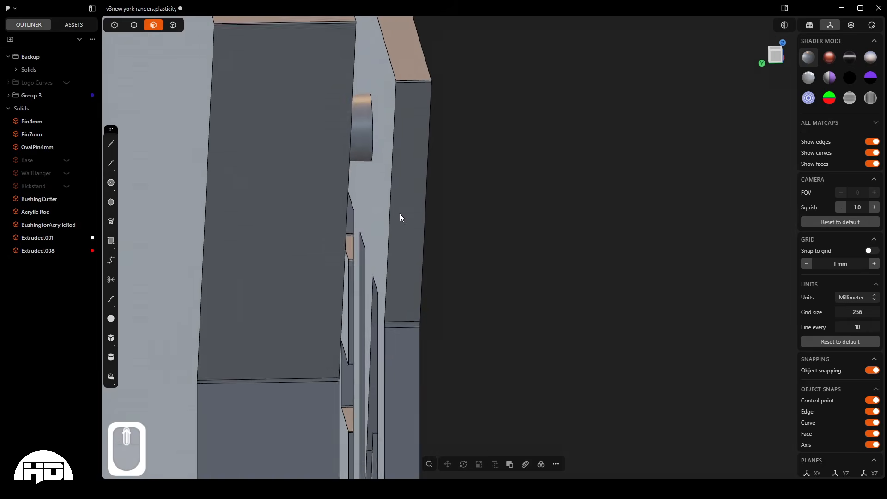
mouse_move(354, 132)
middle_mouse_down()
mouse_move(331, 133)
mouse_move(341, 133)
middle_mouse_up()
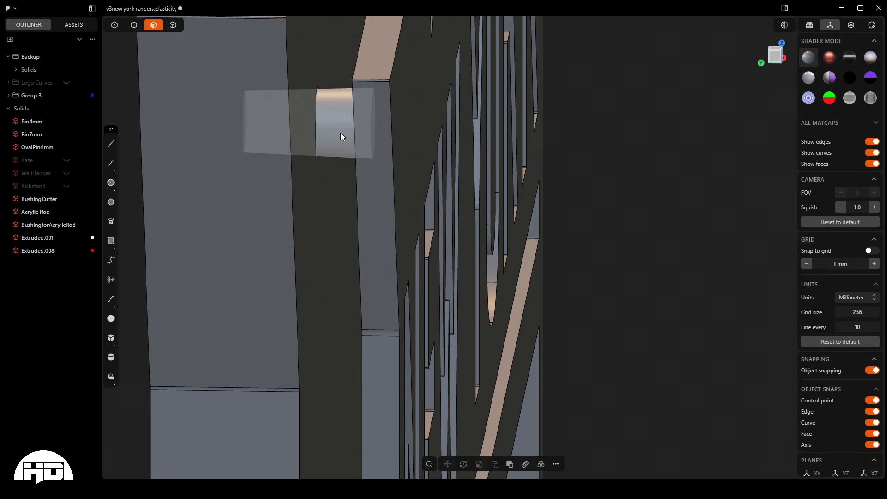
left_click(340, 132)
left_click_drag(337, 145, 336, 154)
middle_click_drag(358, 156, 458, 258)
left_click(514, 202)
- Section the sign from the backing's long side face at -15.65 mm and check the thickened corner pin for interference
scroll(238, 175, "down", 8)
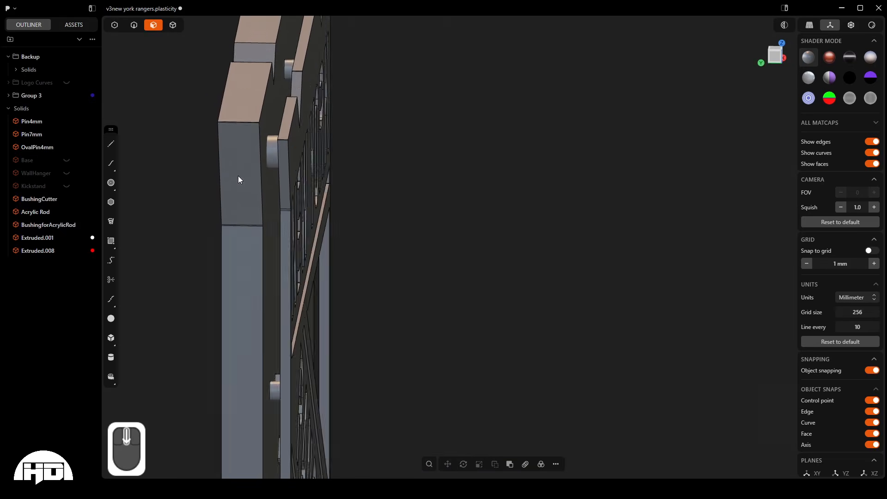
left_click(236, 263)
middle_click_drag(237, 263, 220, 264)
left_click(784, 25)
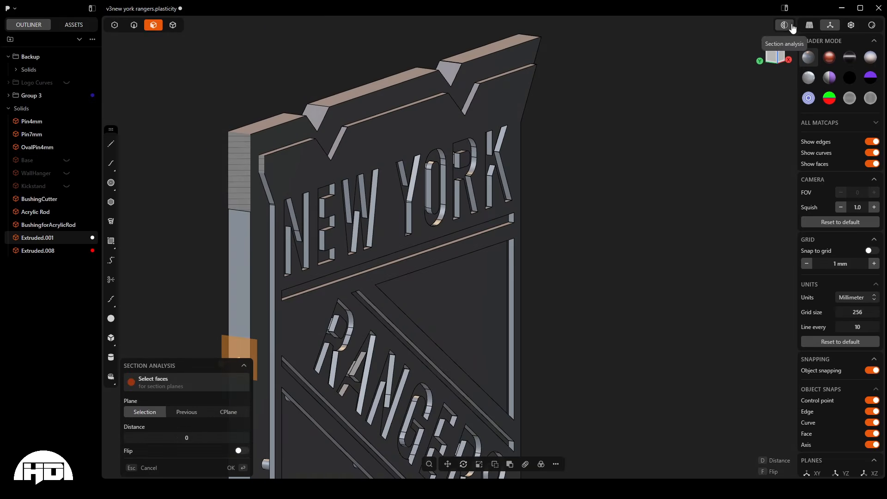
scroll(282, 295, "down", 3)
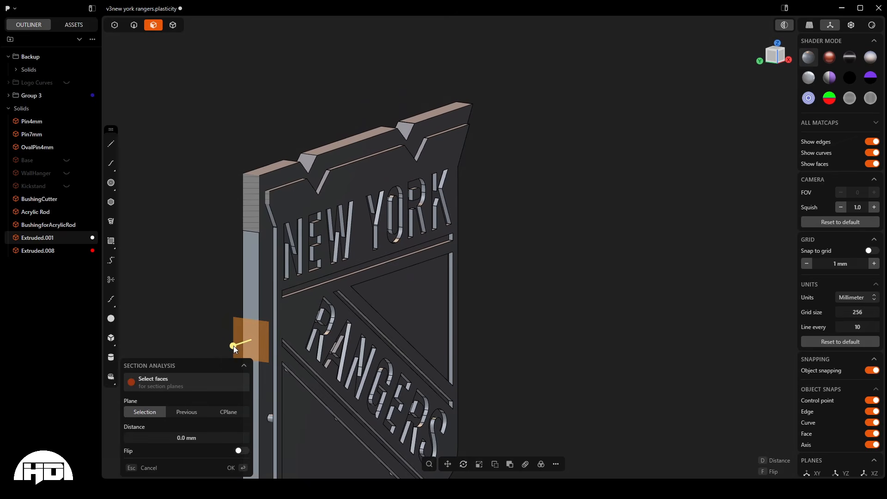
left_click_drag(233, 346, 254, 343)
scroll(262, 200, "up", 8)
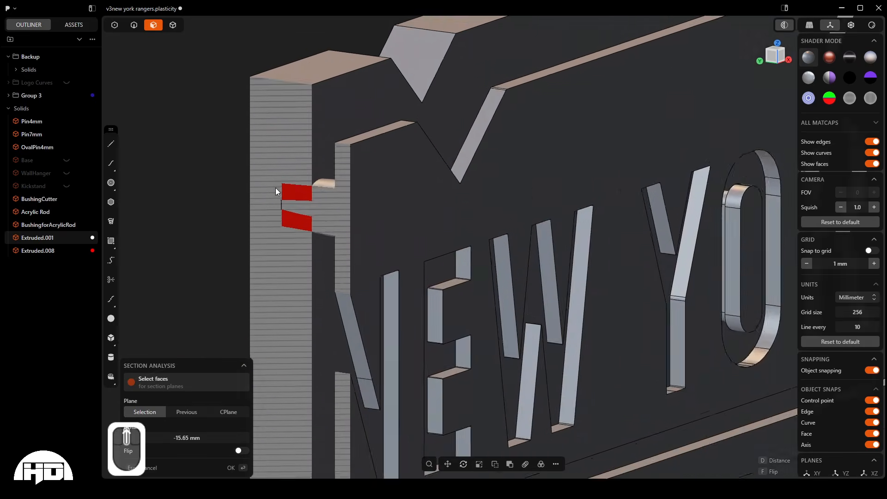
scroll(292, 207, "up", 2)
middle_click_drag(306, 215, 363, 193)
scroll(350, 150, "down", 10)
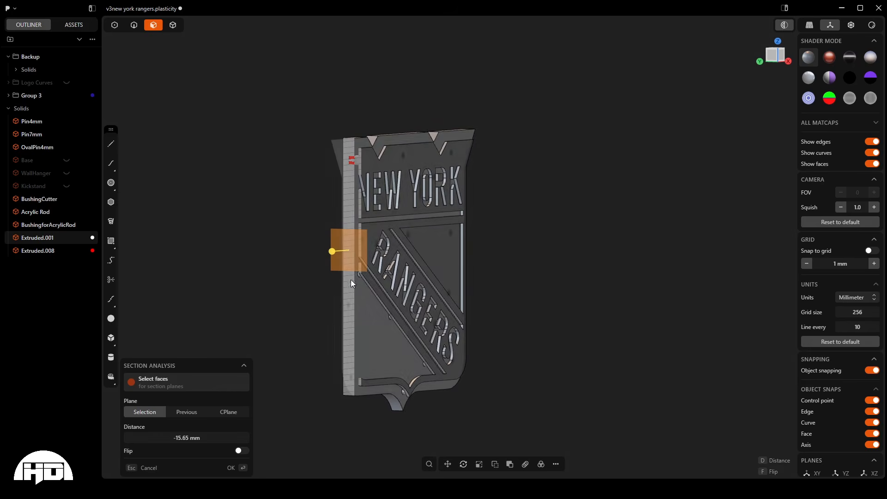
- Sweep the section plane through the sign to -138.88 mm and back to inspect the pin fits, and exit the section analysis
left_click_drag(332, 251, 431, 260)
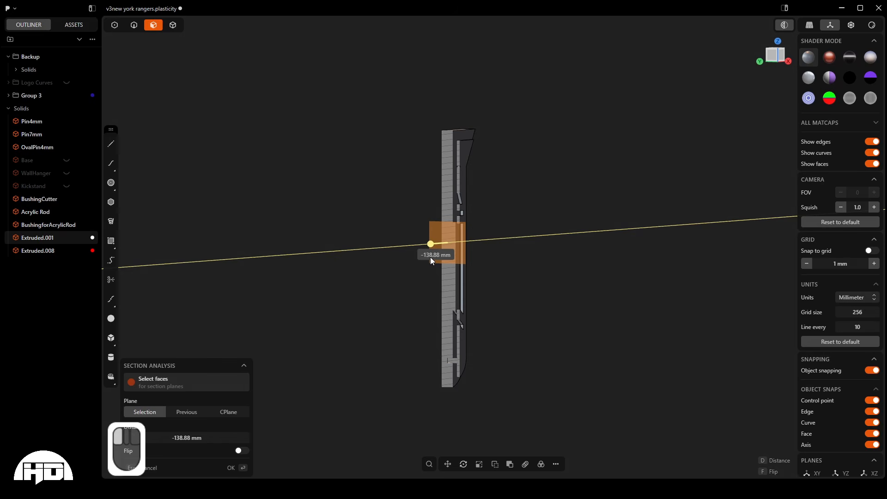
left_click_drag(431, 260, 329, 245)
key("Escape")
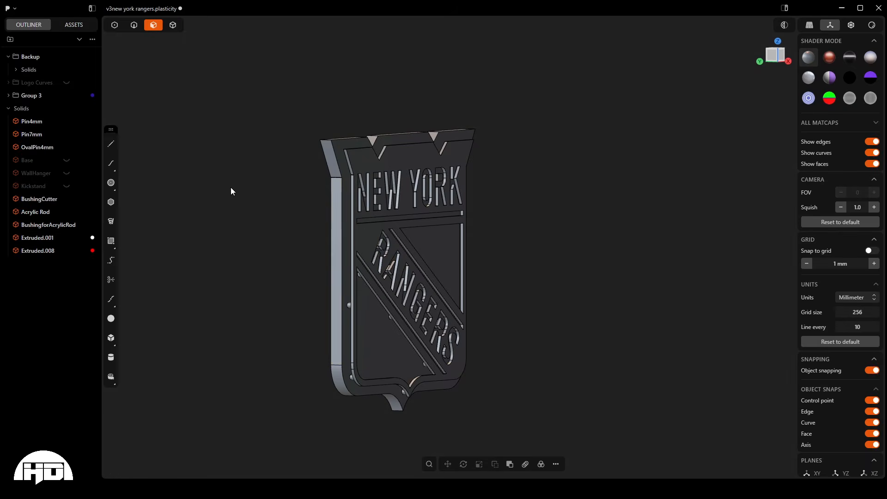
- Undo the thickening of the blue layer's upper corner pin and dismiss the reopened Push Face operation
scroll(348, 171, "up", 10)
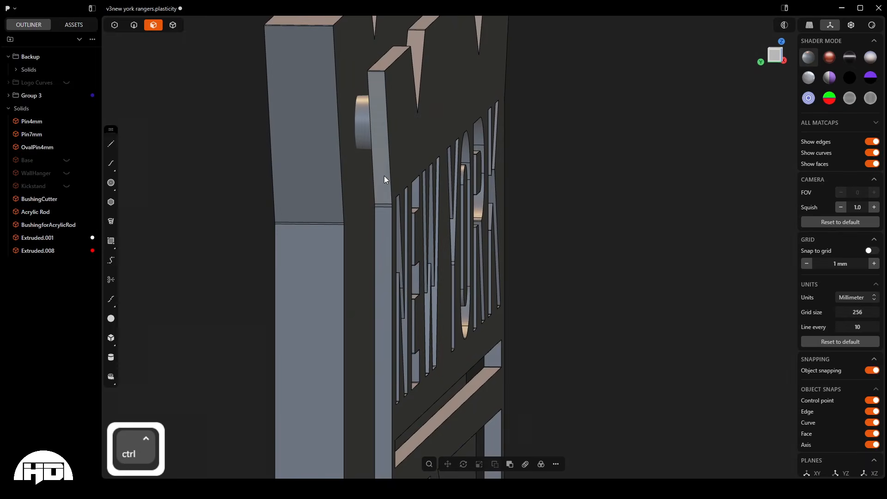
key("ctrl+z")
key("ctrl+z")
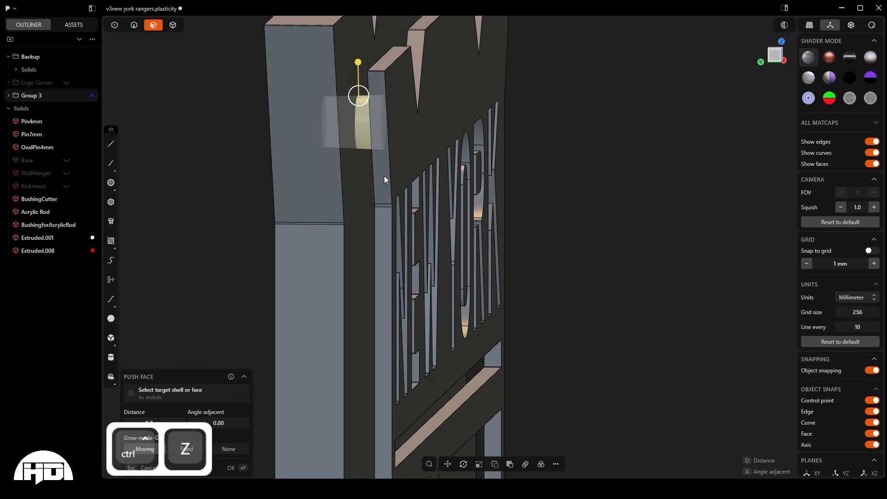
left_click(233, 162)
- Examine the assembled sign from the front and back, and the separate acrylic rod, bushing and alignment pin solids
scroll(375, 150, "down", 3)
scroll(375, 151, "down", 5)
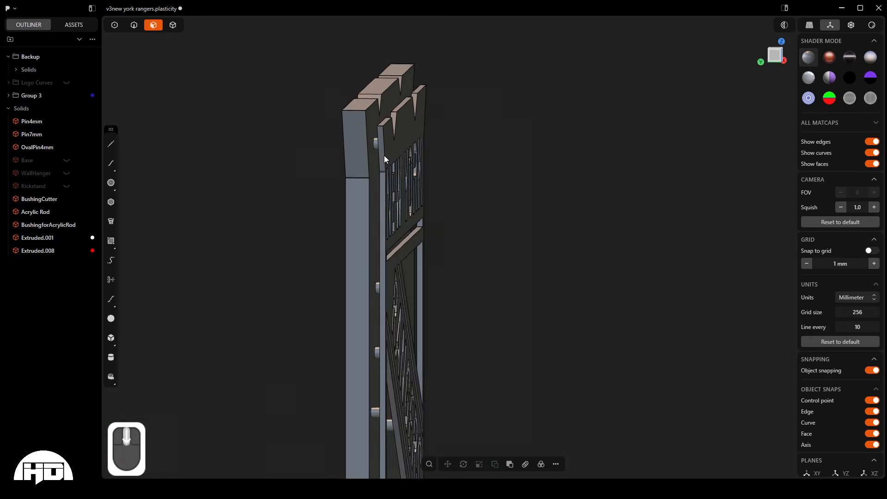
middle_click_drag(384, 156, 298, 159)
scroll(323, 150, "down", 6)
scroll(400, 174, "down", 2)
middle_click_drag(359, 136, 407, 126)
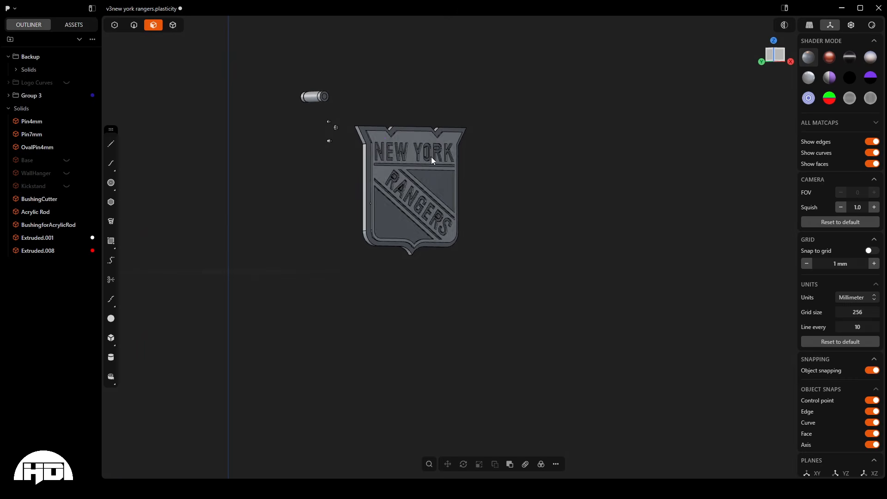
scroll(428, 192, "down", 2)
middle_click_drag(428, 192, 475, 170)
middle_click_drag(372, 140, 337, 137)
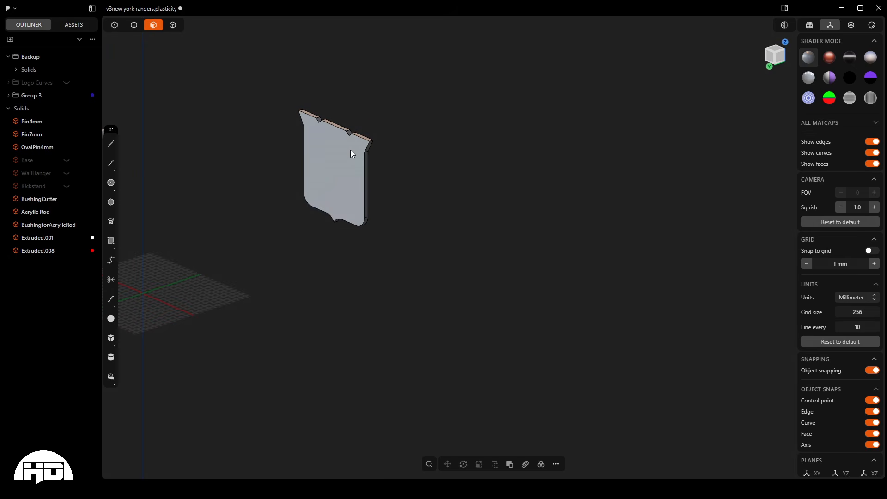
middle_click_drag(348, 145, 378, 176)
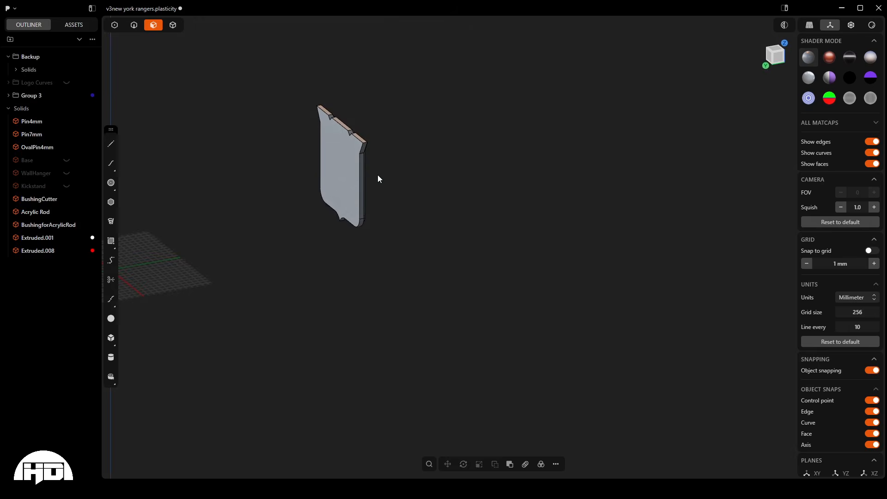
scroll(378, 181, "down", 5)
scroll(182, 137, "up", 5)
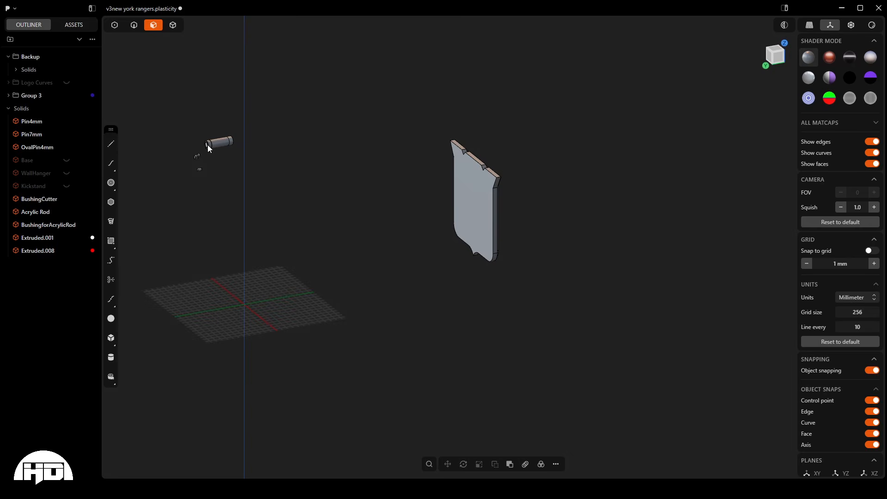
scroll(207, 145, "up", 10)
middle_click_drag(207, 145, 145, 131)
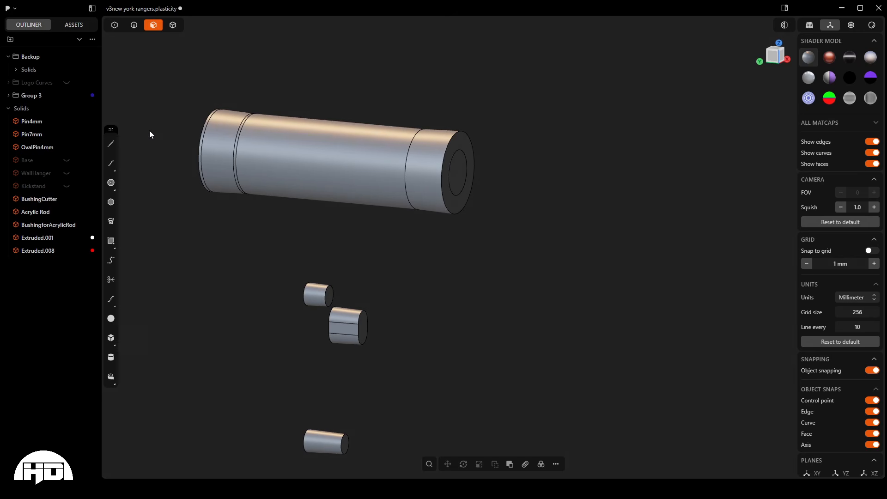
- Switch to sheet and solid selection and hide the BushingCutter solid around the acrylic rod
scroll(258, 136, "down", 5)
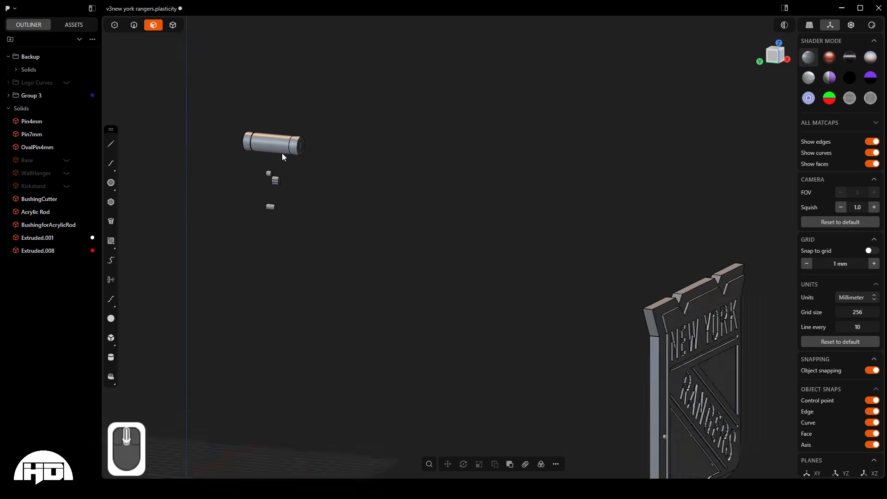
scroll(282, 154, "down", 2)
middle_click_drag(534, 215, 593, 329)
scroll(352, 159, "up", 6)
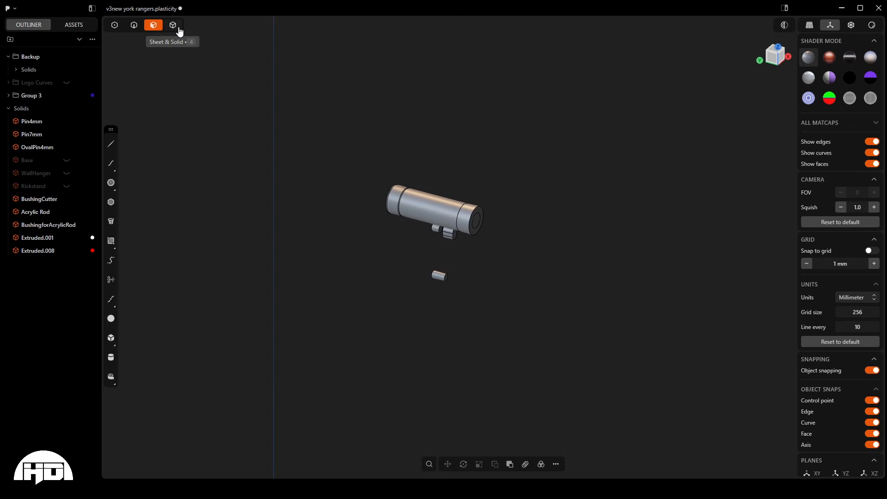
key("4")
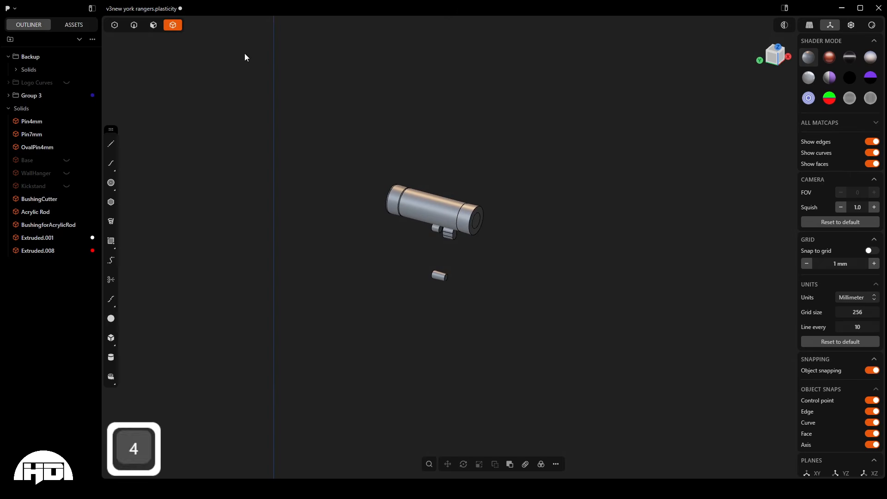
left_click(445, 218)
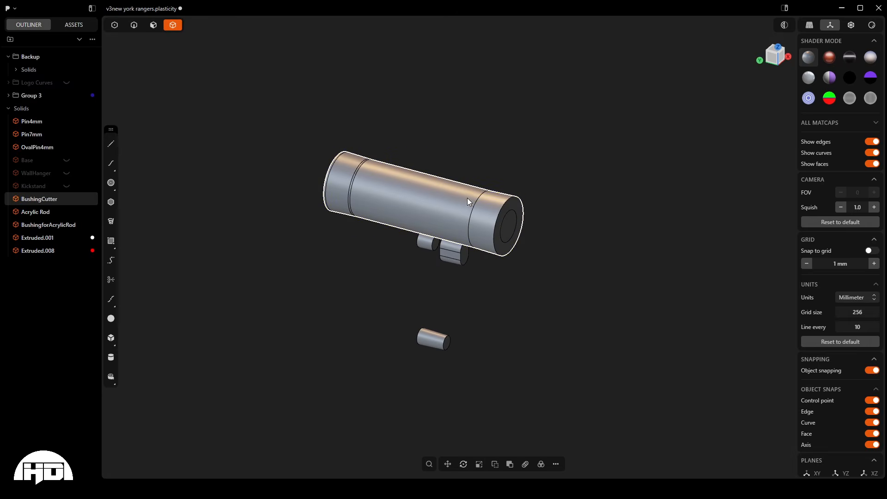
mouse_move(467, 197)
middle_mouse_down()
mouse_move(443, 200)
mouse_move(426, 179)
mouse_move(467, 199)
middle_mouse_up()
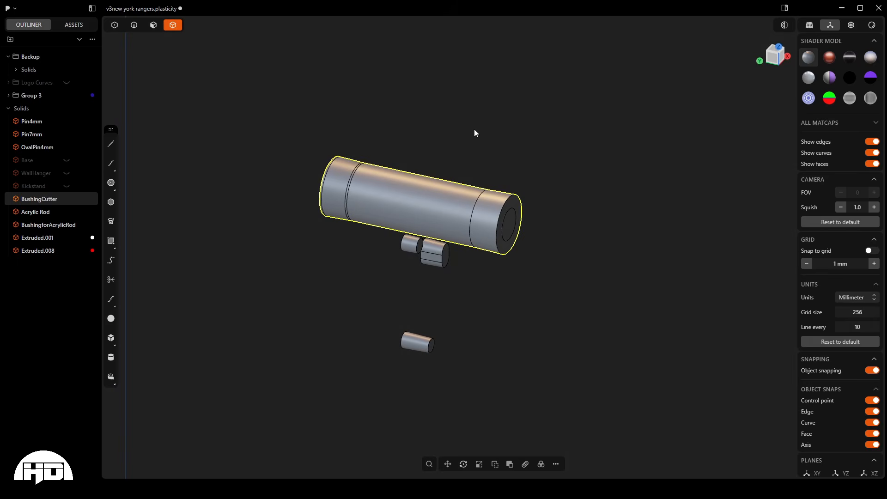
scroll(320, 157, "down", 3)
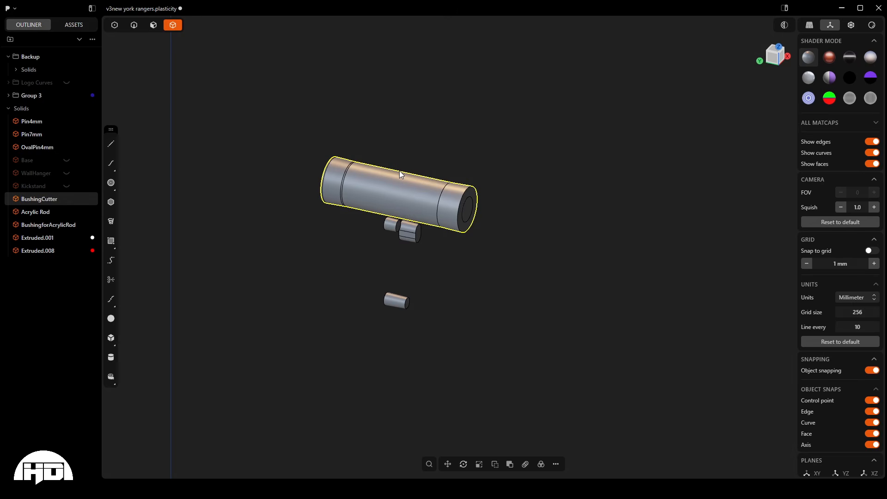
key("h")
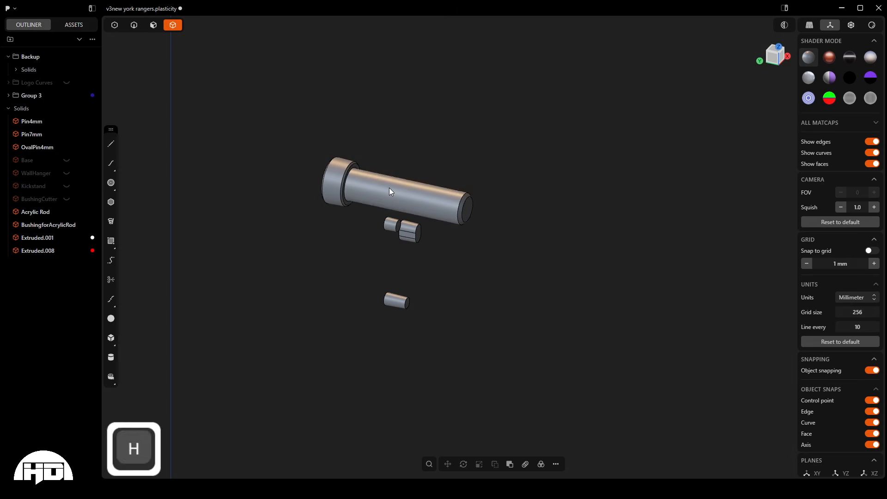
- Examine the acrylic rod and its bushing from both ends, and compare their size with the sign
scroll(348, 192, "up", 5)
middle_click_drag(348, 193, 388, 190)
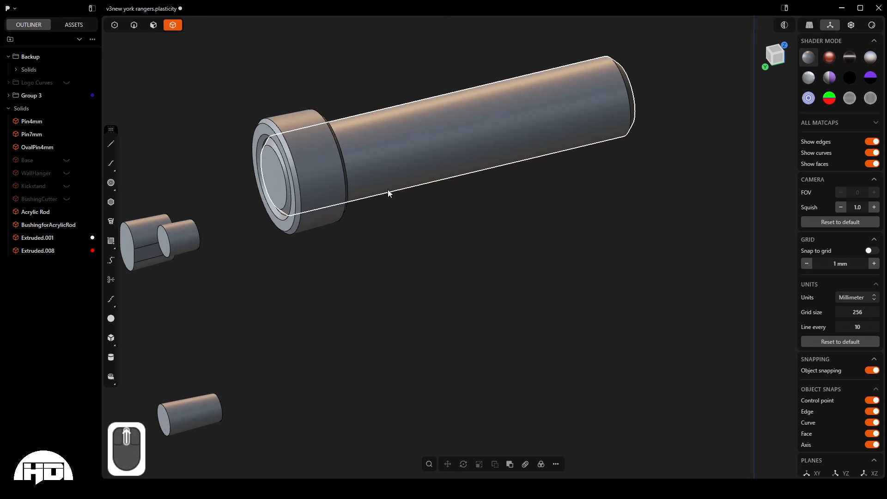
middle_click_drag(301, 126, 252, 74)
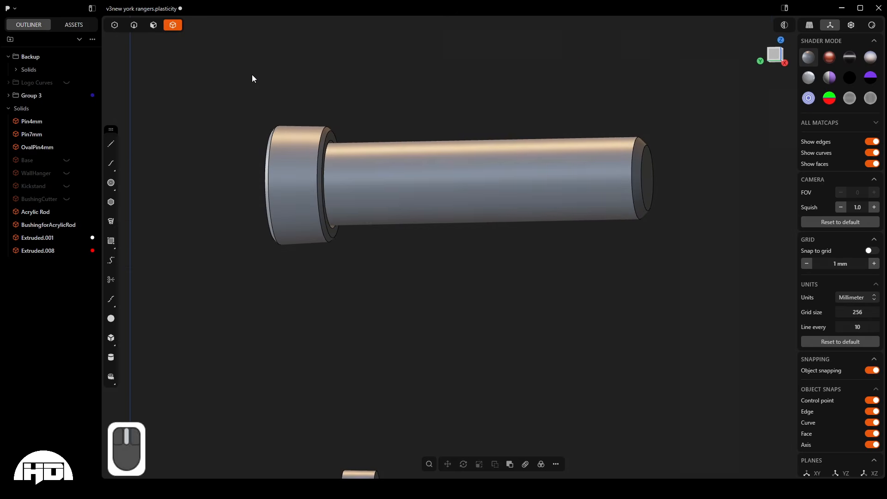
left_click(472, 193)
middle_click_drag(454, 190, 438, 84)
scroll(436, 108, "down", 4)
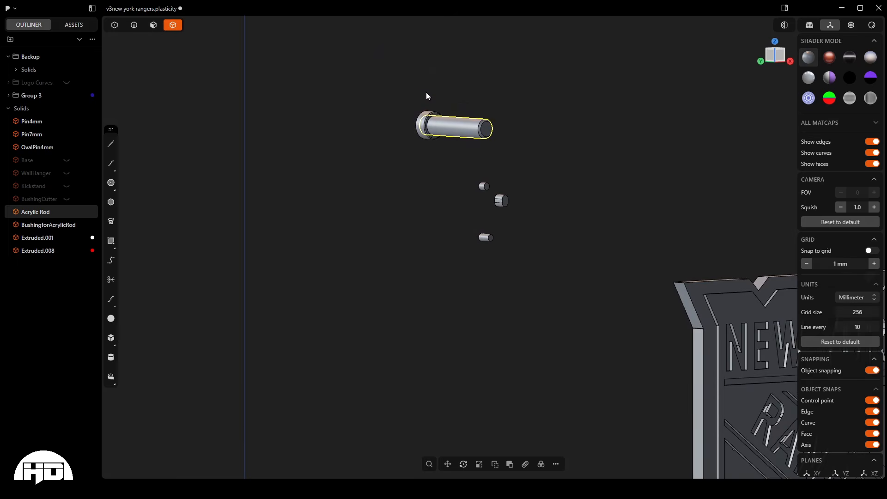
scroll(426, 93, "down", 3)
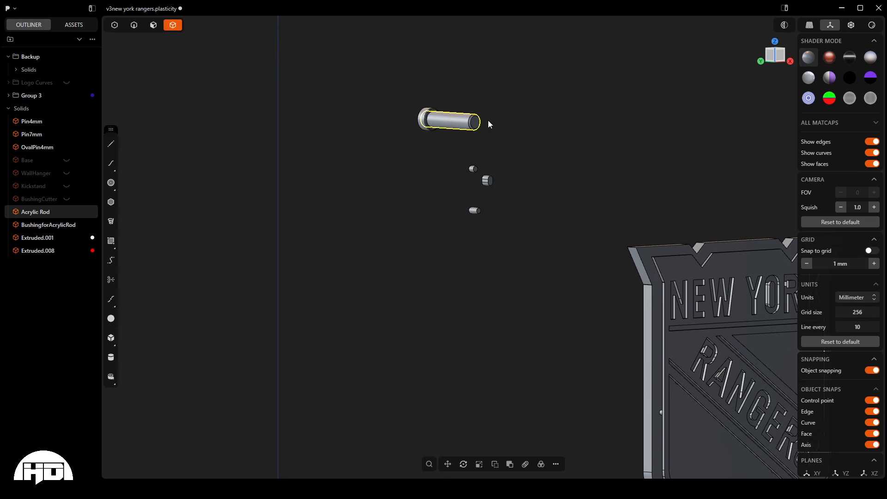
scroll(370, 98, "down", 3)
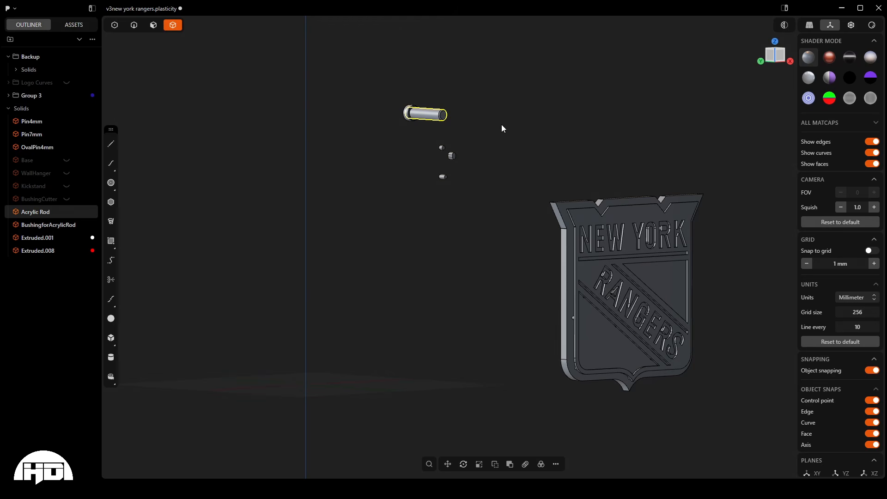
left_click(479, 106)
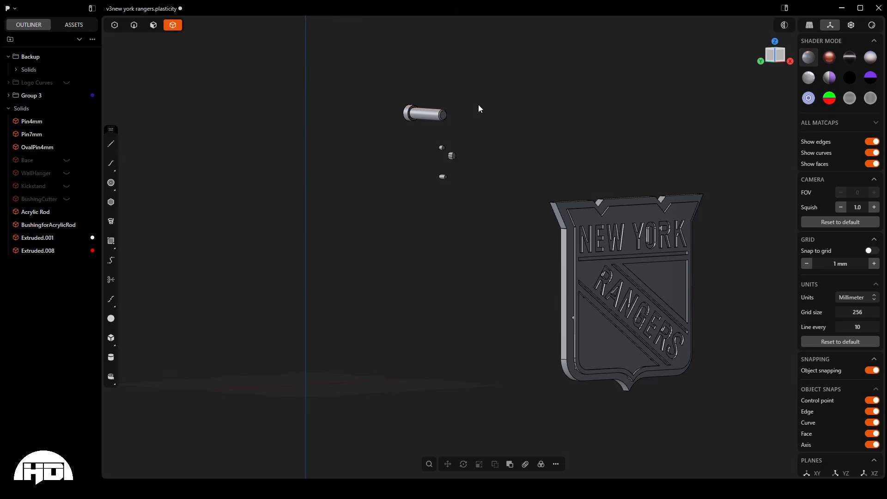
- Invert the visibility of the objects, unhide everything, and hide the Logo Curves group again
key("ctrl")
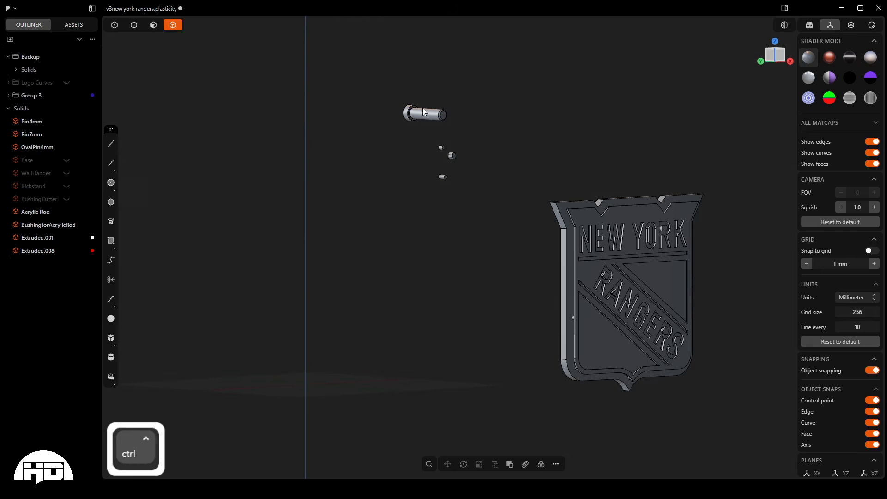
key("ctrl+h")
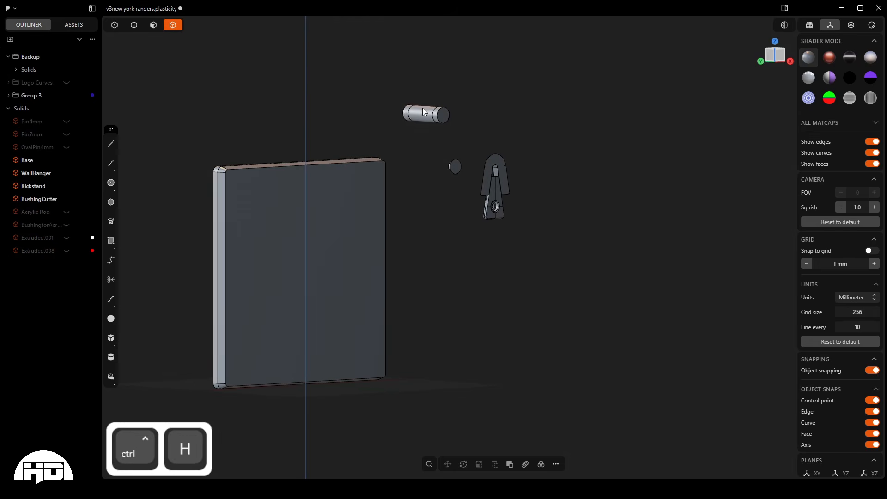
key("alt+h")
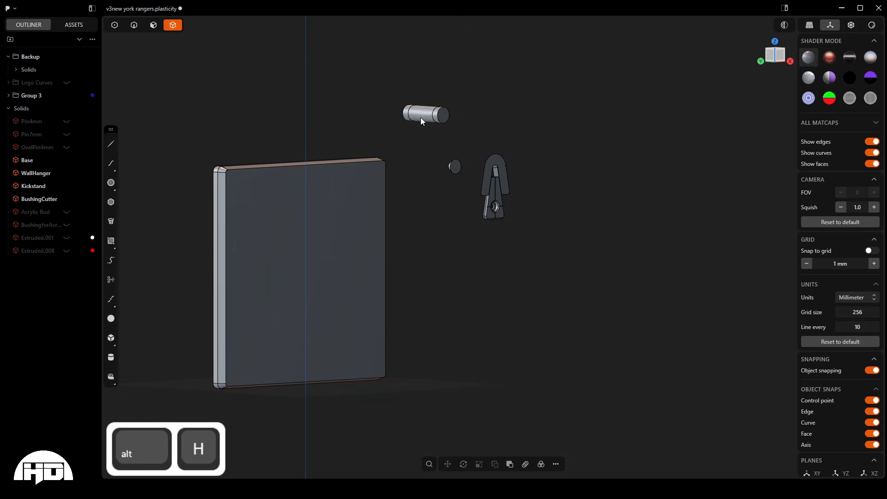
key("alt+h")
scroll(418, 116, "down", 5)
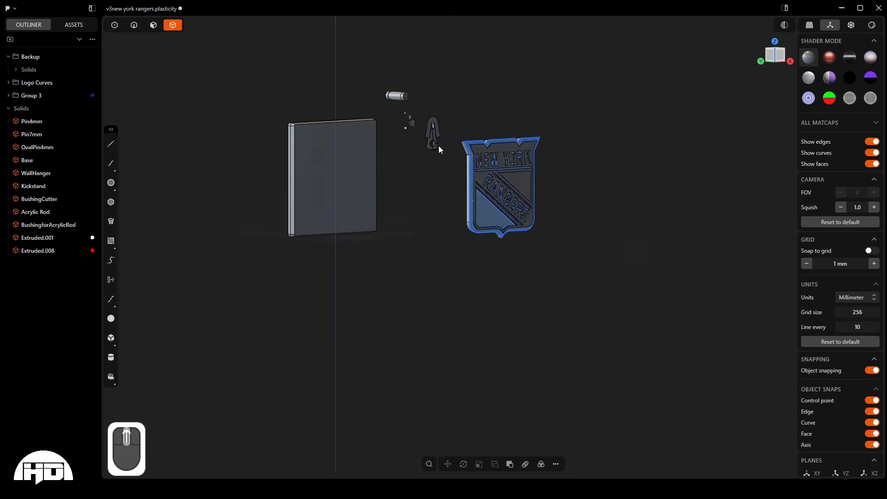
scroll(439, 145, "up", 3)
middle_click_drag(486, 220, 522, 242)
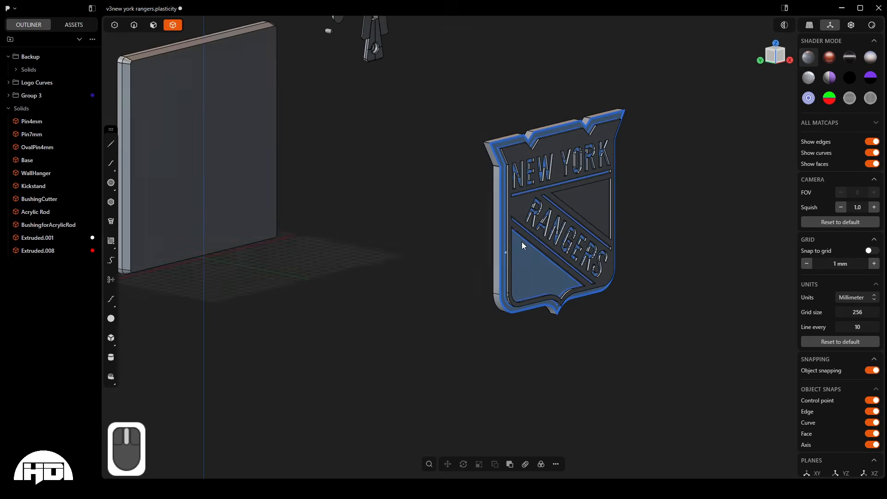
scroll(387, 167, "down", 4)
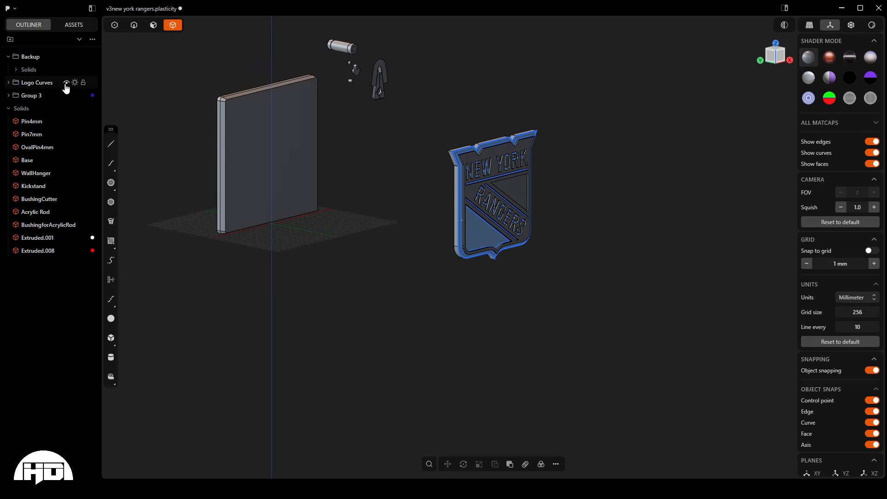
left_click(66, 83)
- Examine the base, wall hanger, kickstand, pins and bushing cutter in the right side view
middle_click_drag(533, 193, 353, 187)
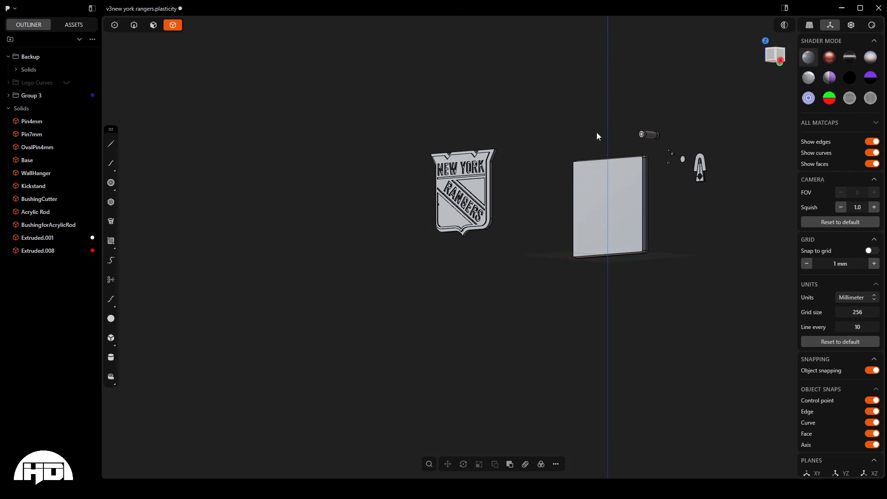
middle_click_drag(597, 132, 774, 220)
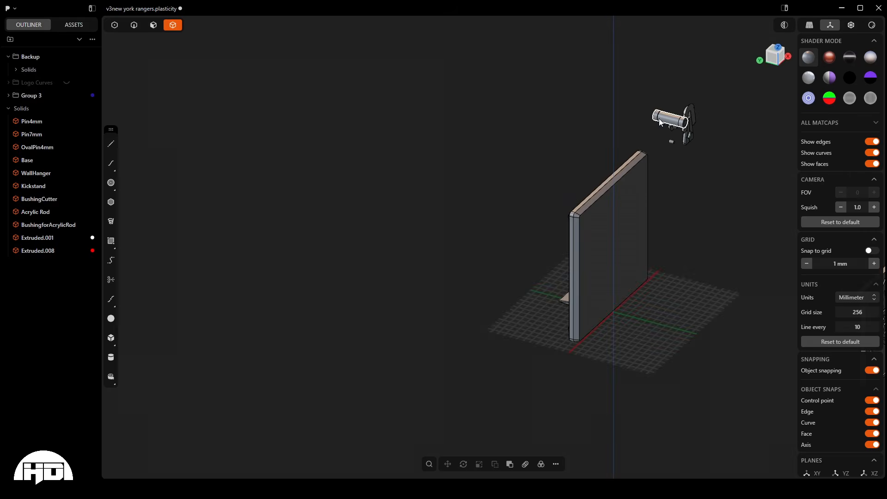
scroll(680, 125, "up", 2)
scroll(680, 125, "up", 3)
middle_click_drag(680, 124, 711, 113)
key("KP_3")
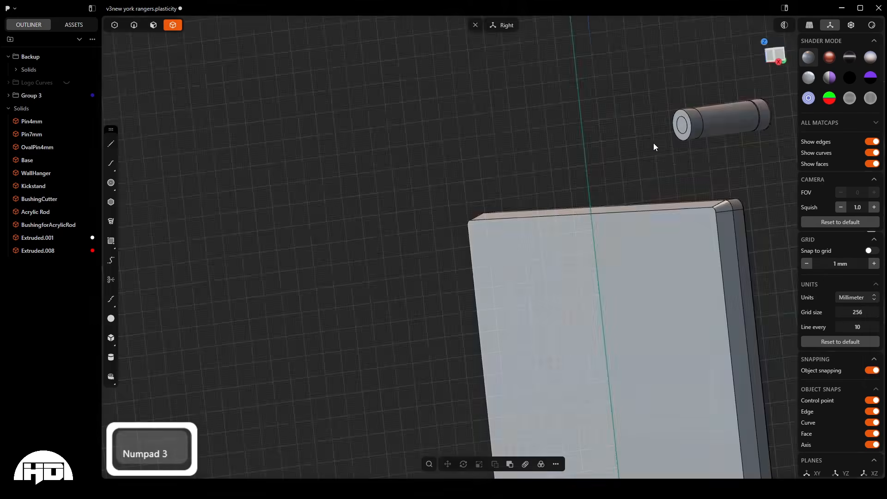
scroll(582, 146, "down", 5)
scroll(668, 177, "up", 8)
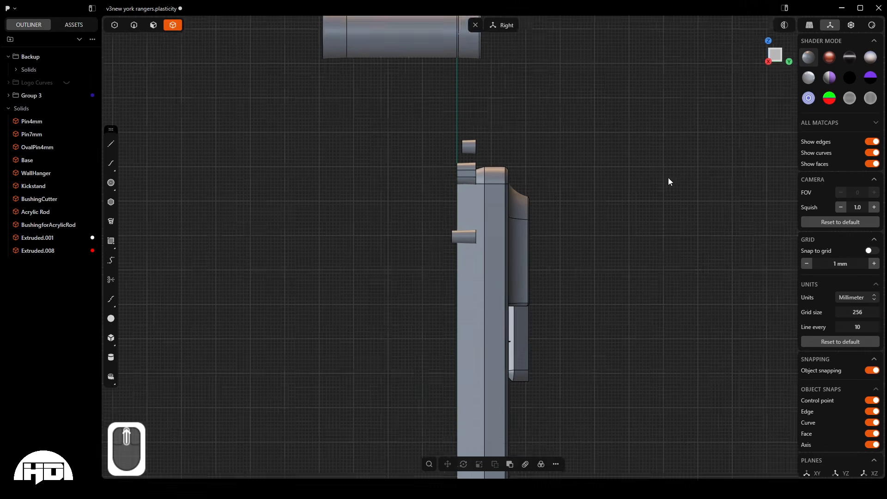
scroll(448, 38, "up", 1)
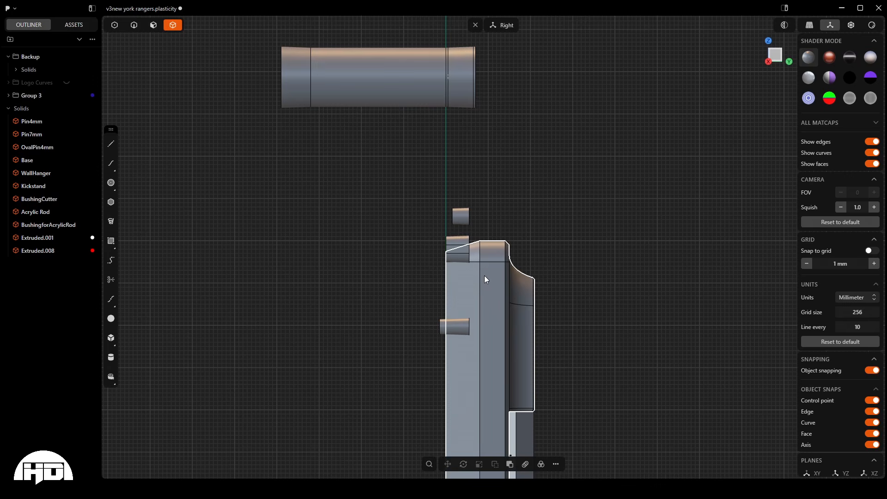
scroll(480, 298, "down", 8)
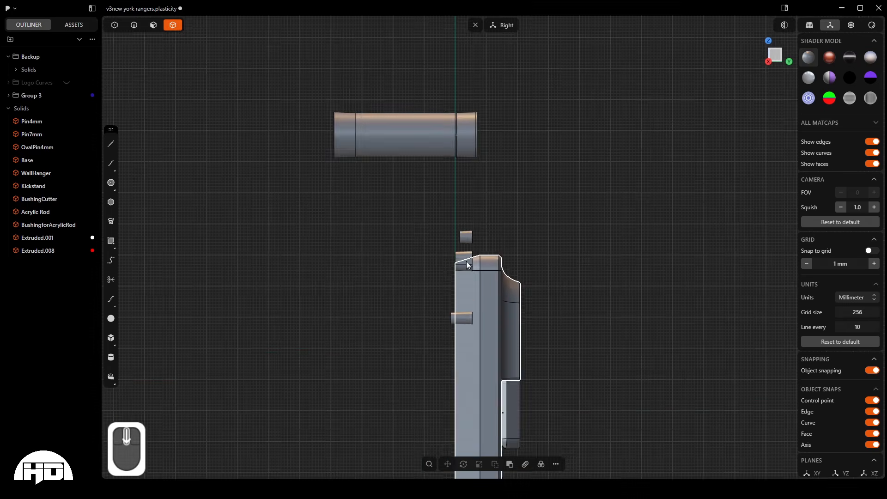
scroll(577, 243, "down", 3)
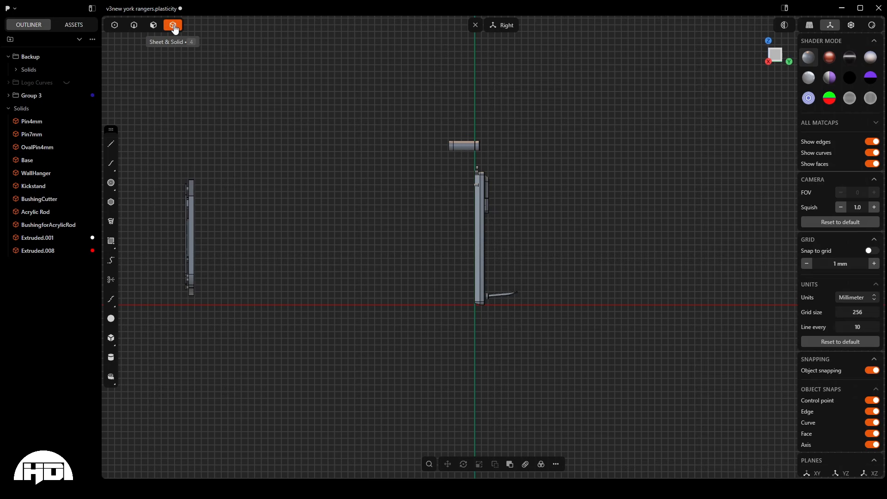
- Select the sign's logo parts in the right side view and set their Move pivot on the back edge of the backing plate
left_click_drag(135, 140, 226, 464)
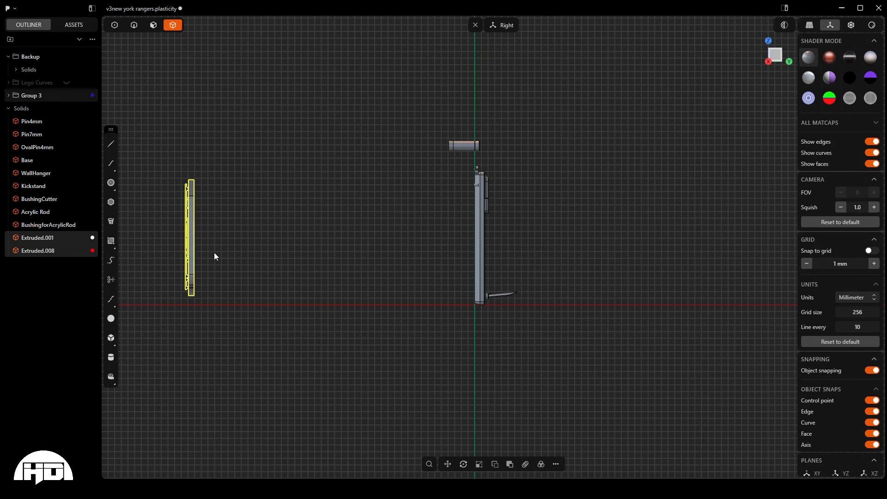
key("g")
scroll(189, 237, "up", 5)
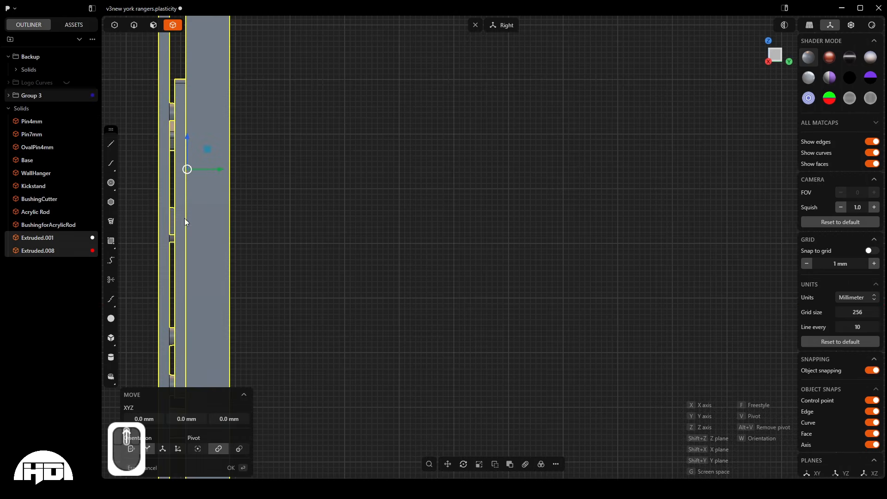
scroll(230, 187, "down", 2)
scroll(132, 127, "up", 2)
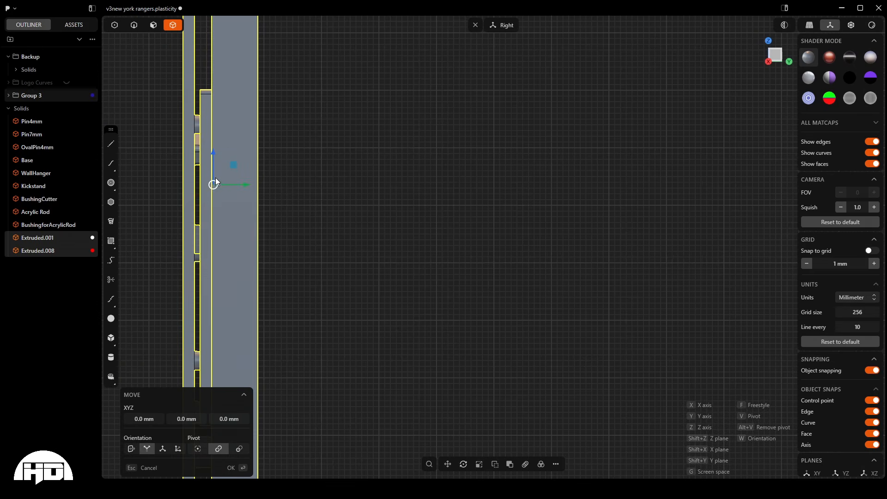
scroll(217, 190, "down", 5)
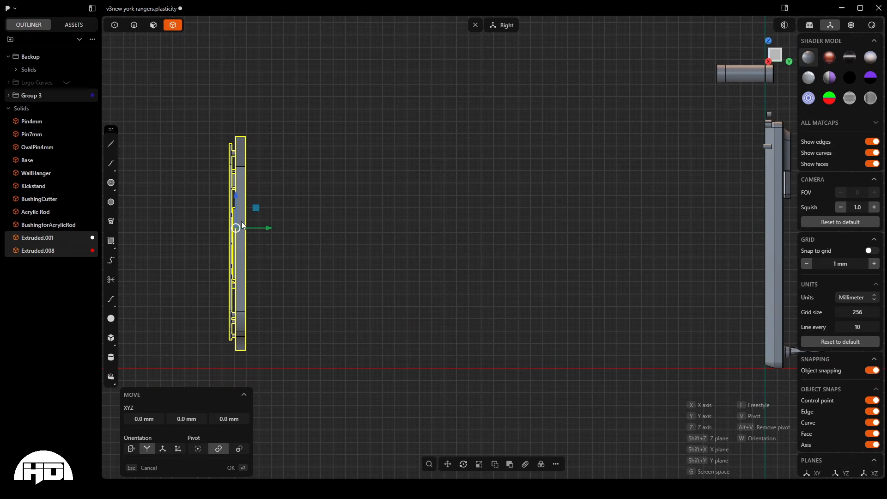
scroll(241, 225, "up", 5)
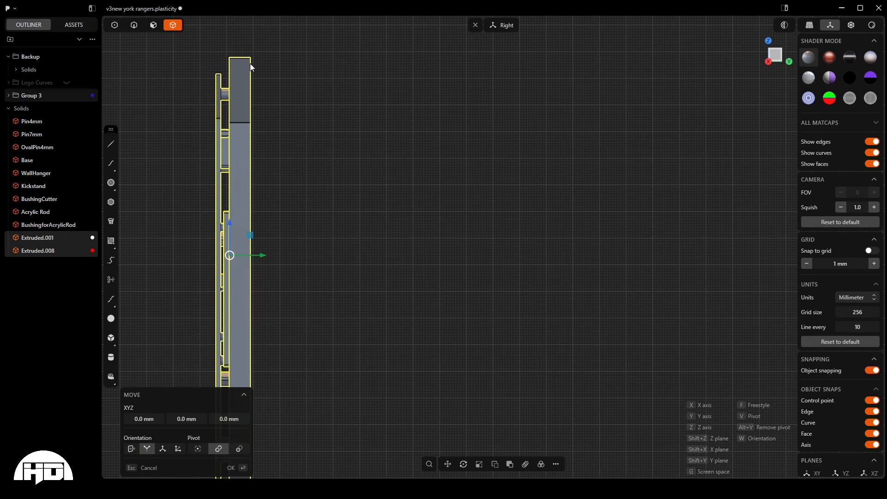
scroll(170, 176, "down", 8)
scroll(517, 79, "up", 3)
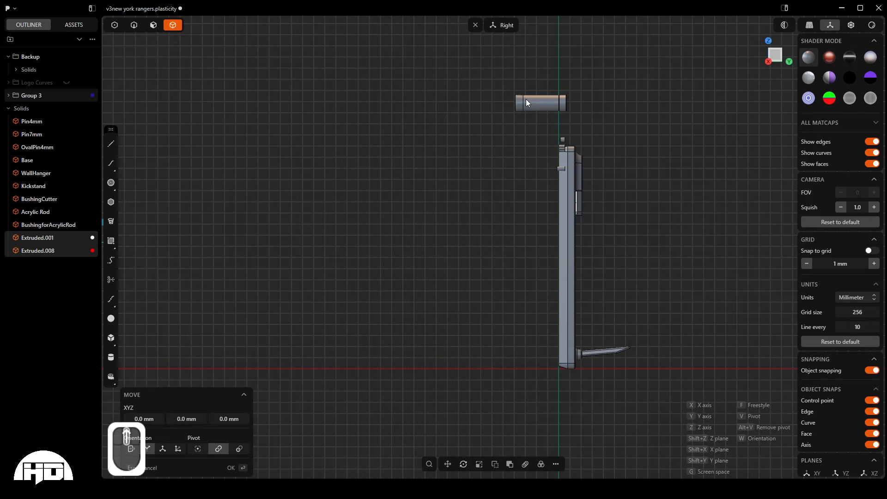
scroll(522, 98, "down", 3)
scroll(258, 192, "up", 5)
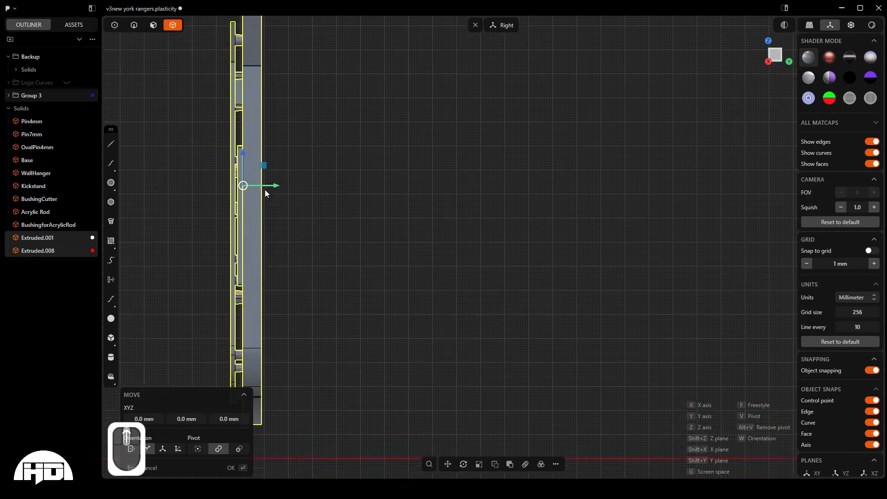
scroll(266, 208, "down", 2)
scroll(245, 98, "up", 2)
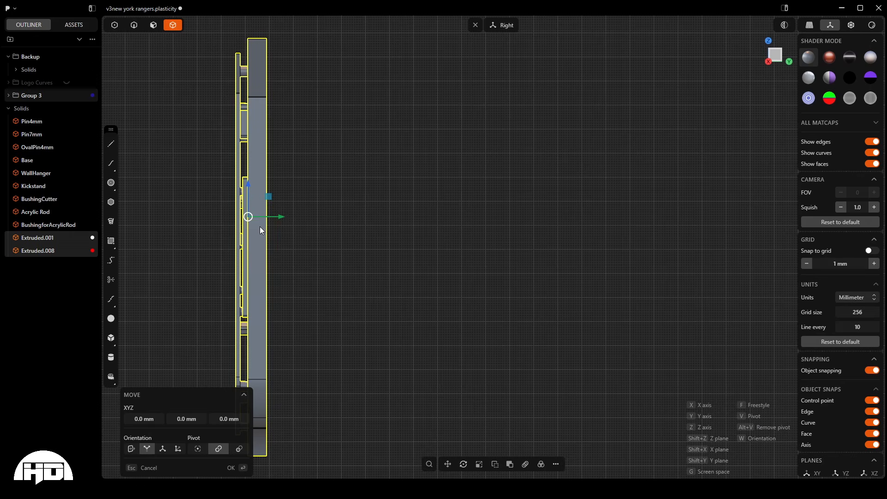
key("v")
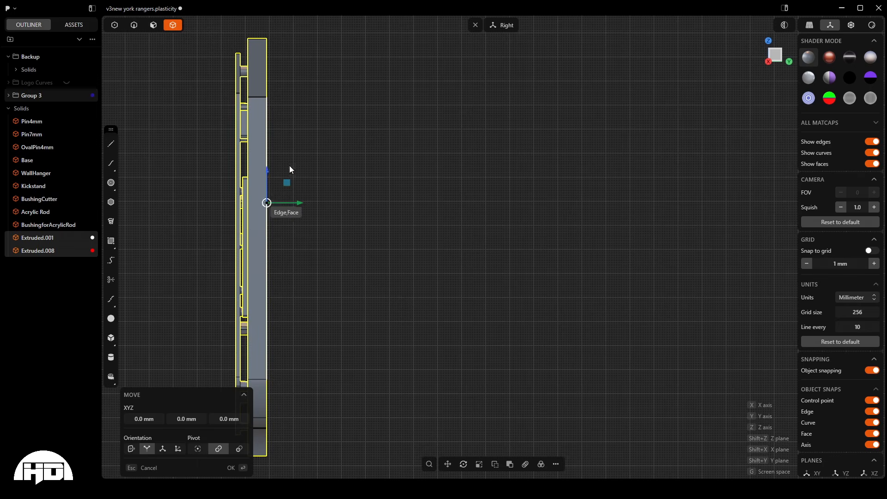
left_click(266, 135)
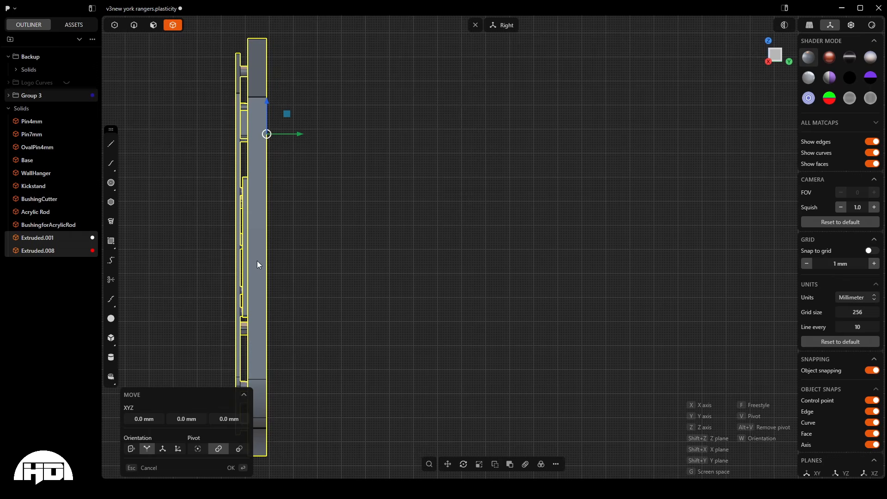
- Move the sign parts 389.09 mm along the Y axis so their back face lines up with the acrylic rod's front bushing edge
scroll(257, 260, "down", 5)
scroll(632, 59, "up", 1)
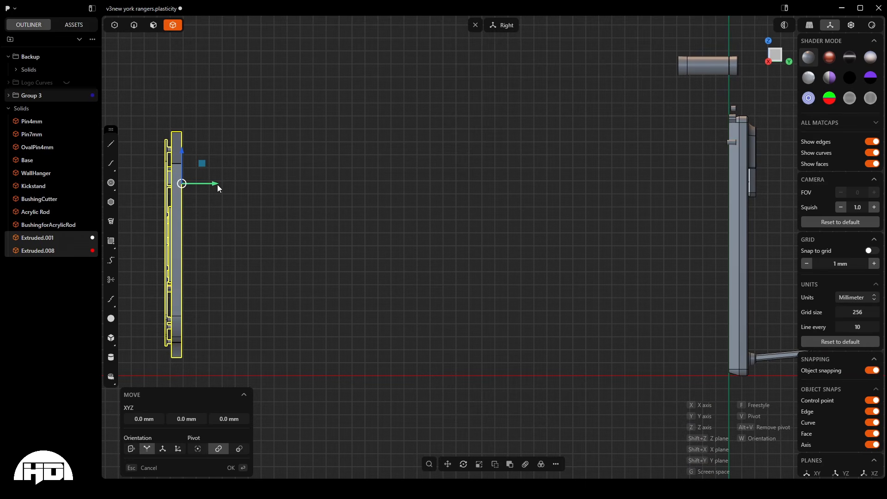
left_click_drag(218, 184, 690, 77)
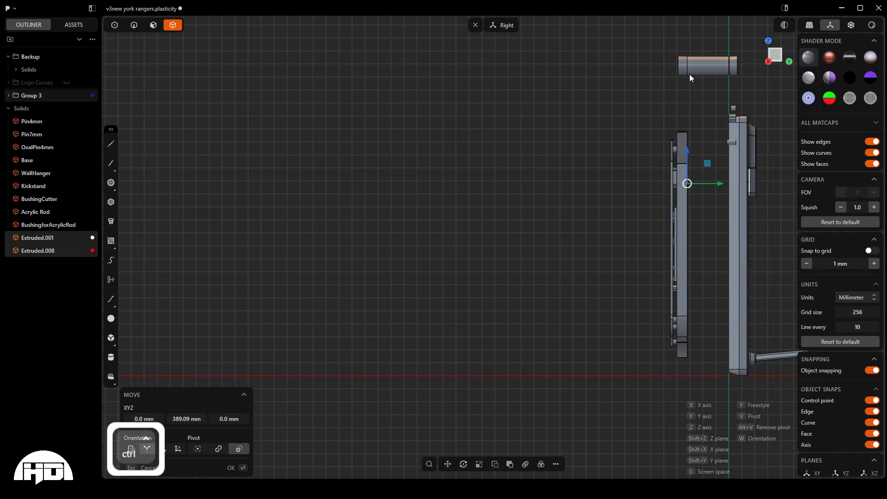
right_click(550, 104)
scroll(437, 168, "down", 4)
scroll(750, 210, "up", 6)
scroll(484, 407, "down", 2)
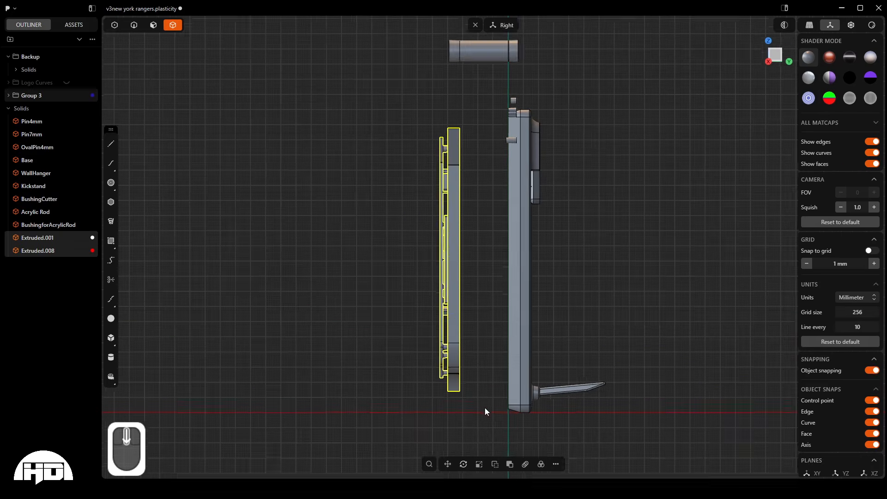
scroll(493, 61, "up", 5)
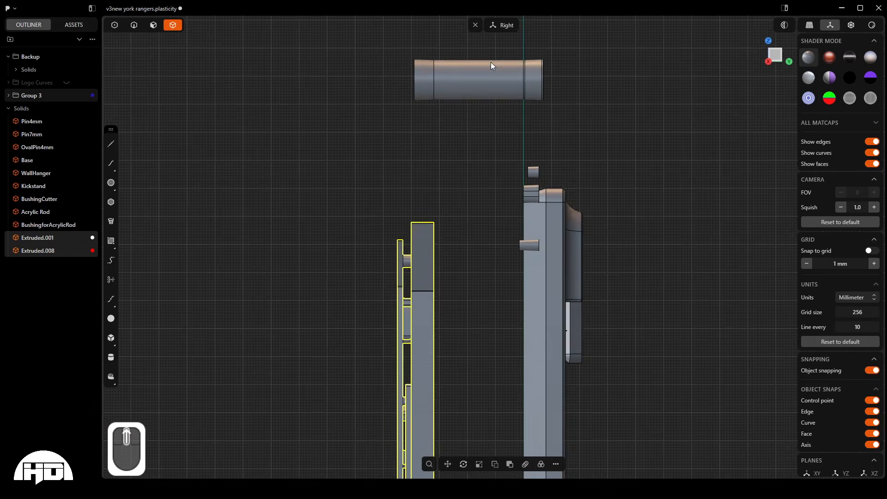
scroll(491, 62, "up", 2)
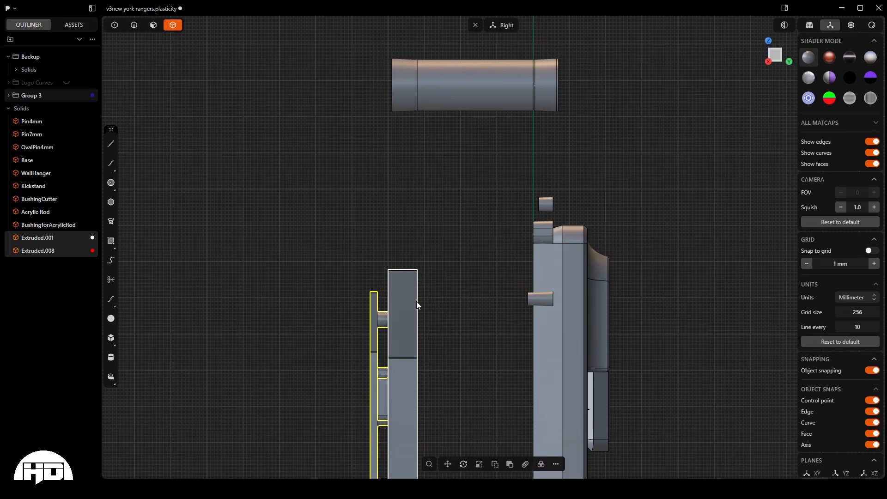
scroll(439, 176, "down", 4)
scroll(438, 160, "down", 2)
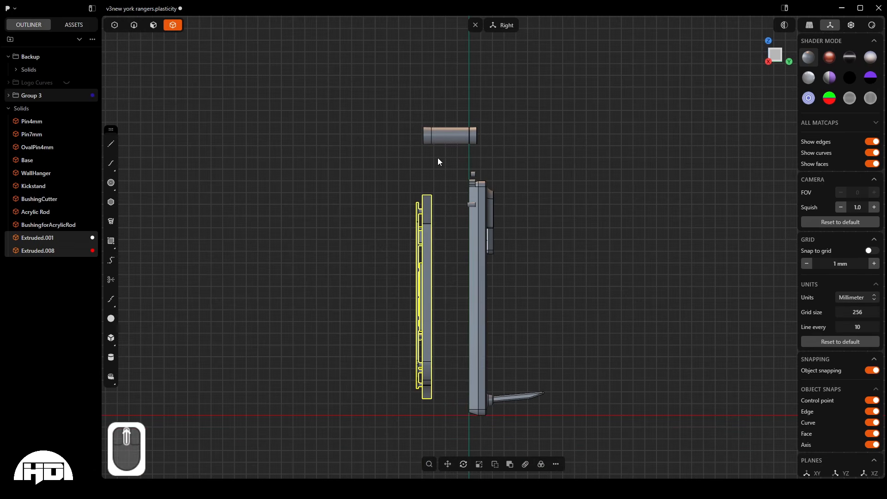
- In the front view, move the acrylic rod, bushing and bushing cutter over the K of YORK, with X-ray display enabled
key("KP_1")
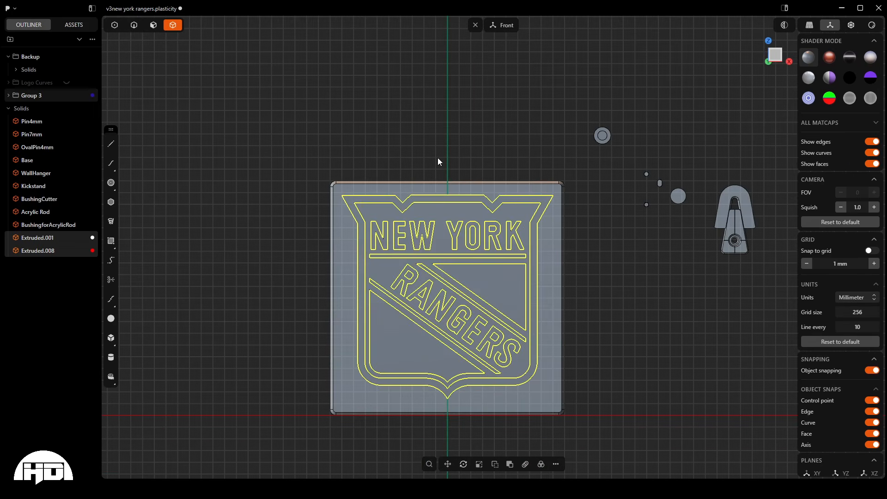
left_click(600, 223)
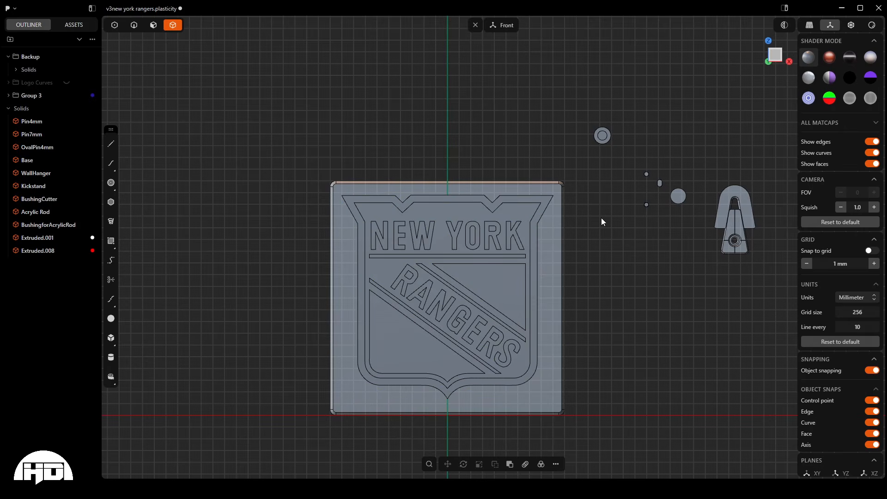
left_click_drag(552, 85, 647, 155)
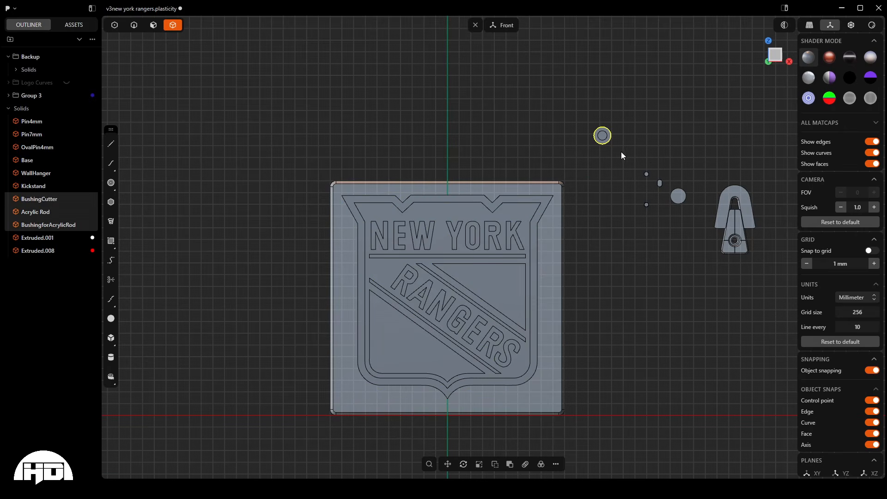
key("g")
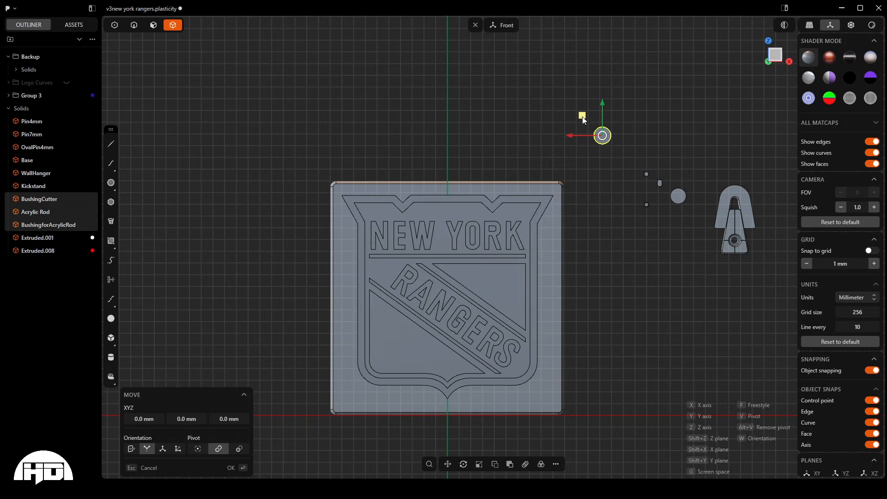
left_click_drag(583, 118, 564, 105)
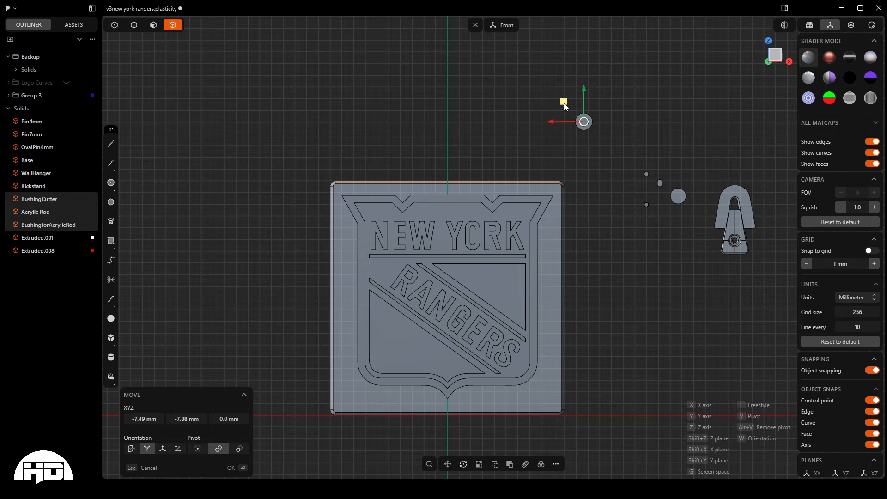
left_click_drag(564, 104, 537, 115)
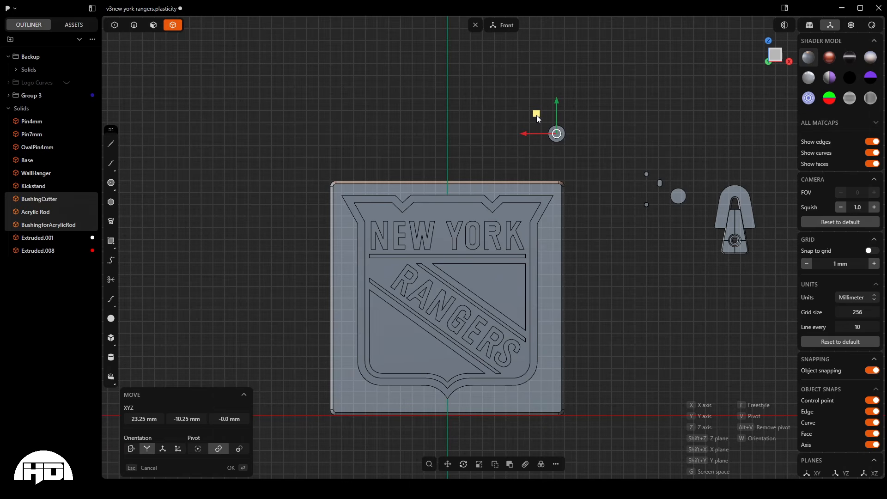
key("alt+z")
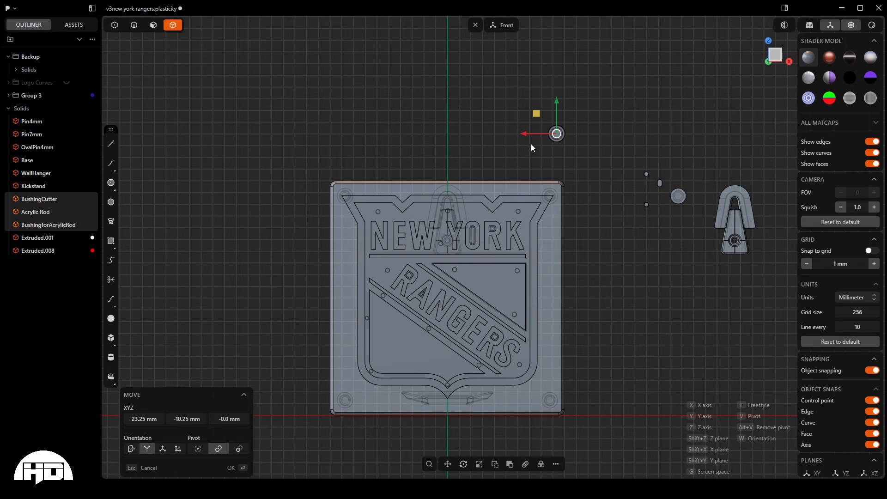
left_click_drag(536, 113, 497, 199)
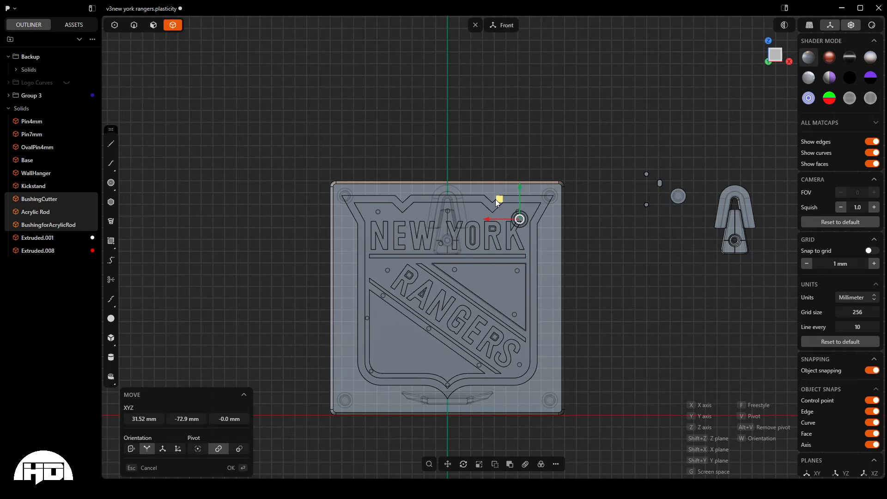
mouse_move(497, 199)
left_mouse_down()
mouse_move(487, 203)
mouse_move(492, 213)
left_mouse_up()
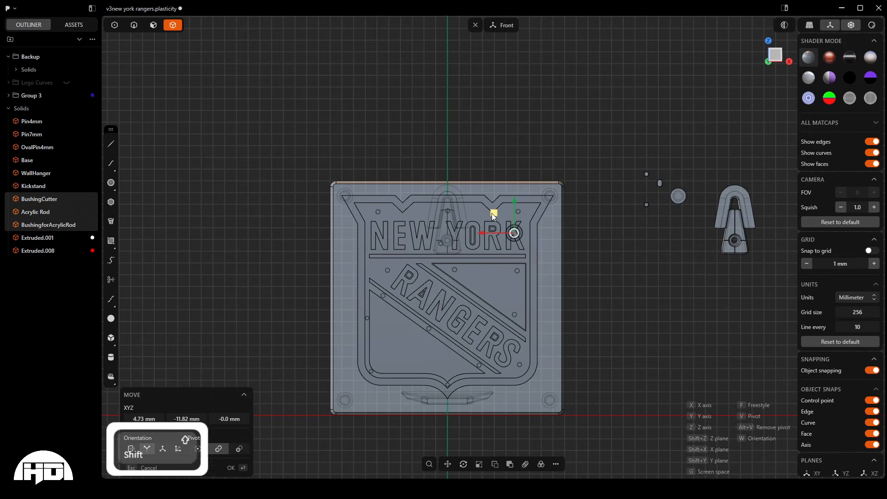
- Duplicate the rod, bushing and cutter and move the copy 113.49 mm along the X axis onto the N of NEW
key("shift+d")
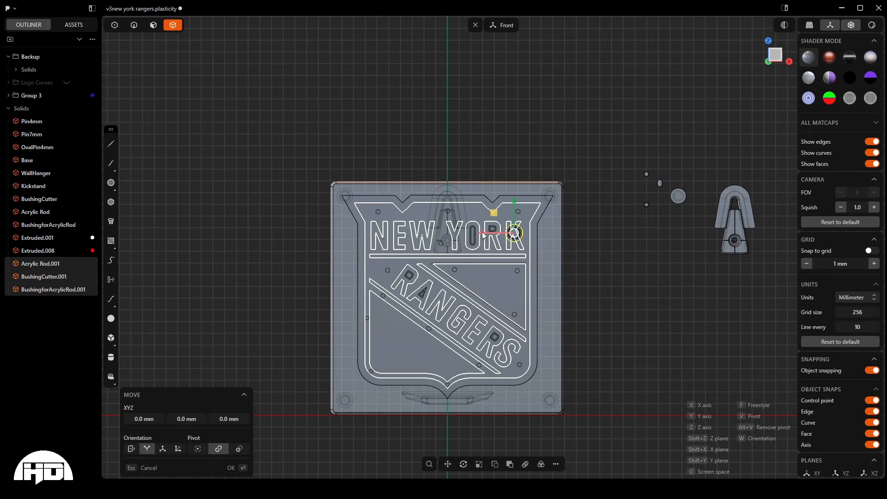
left_click_drag(482, 234, 350, 228)
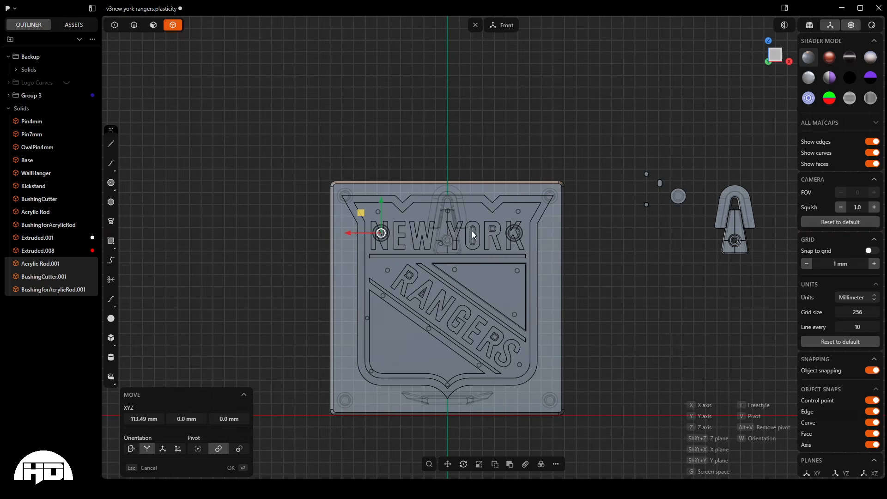
key("Return")
- Duplicate the rod hardware again and place this copy on the vertical centre line, just above the shield's bottom point
key("shift+d")
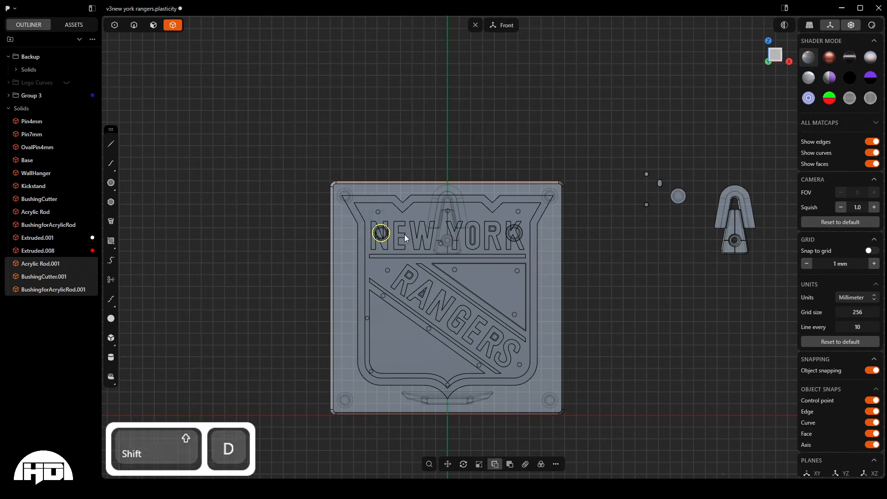
mouse_move(363, 212)
left_mouse_down()
mouse_move(428, 346)
mouse_move(409, 338)
mouse_move(419, 345)
mouse_move(409, 368)
mouse_move(400, 146)
mouse_move(517, 66)
mouse_move(321, 138)
mouse_move(366, 109)
mouse_move(456, 82)
mouse_move(707, 115)
mouse_move(673, 103)
mouse_move(402, 133)
mouse_move(323, 163)
mouse_move(367, 129)
mouse_move(477, 91)
mouse_move(428, 93)
mouse_move(451, 92)
left_mouse_up()
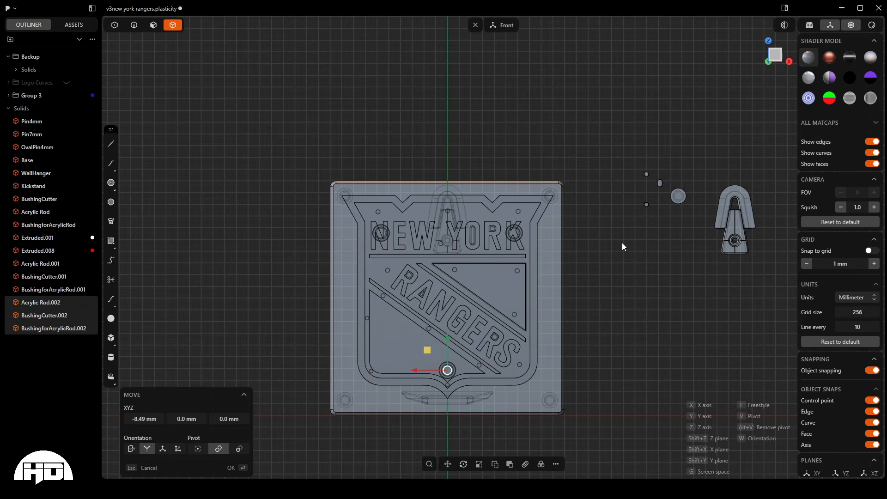
key("Return")
- Subtract the three bushing cutters from the base with a Boolean Difference, keeping the tool bodies
middle_click_drag(443, 295, 536, 323)
left_click(536, 322)
middle_click_drag(379, 342, 386, 319)
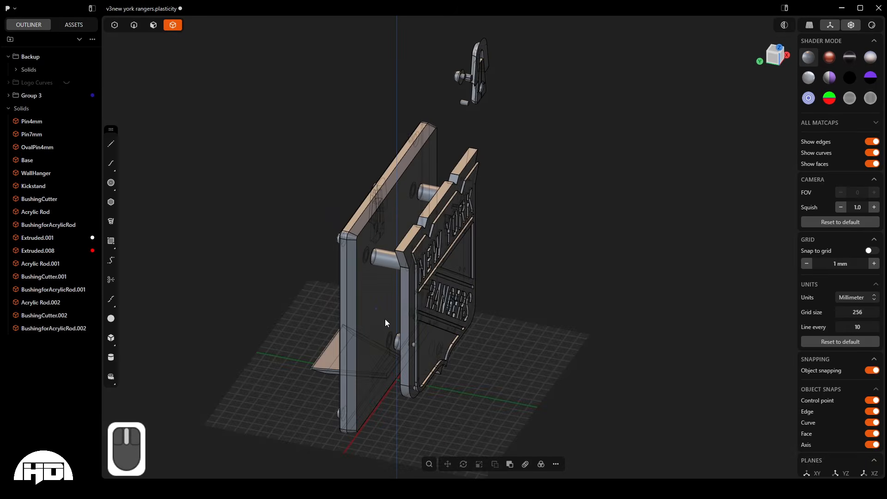
scroll(259, 194, "down", 2)
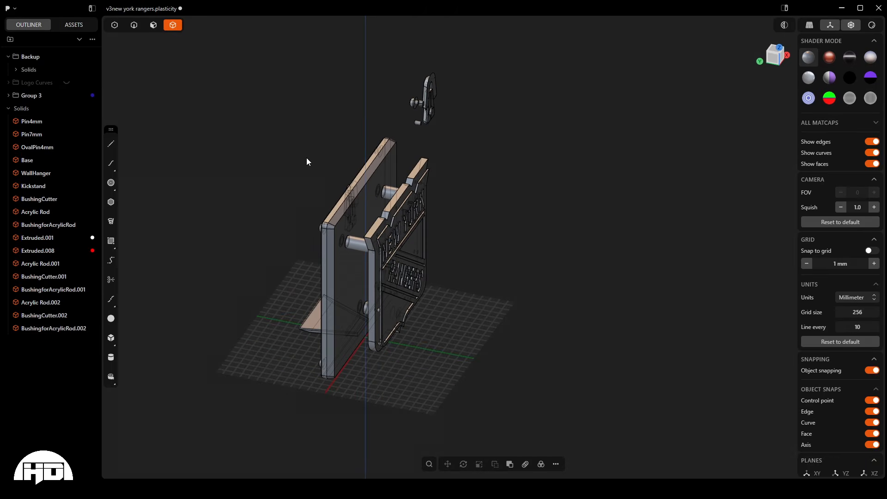
key("q")
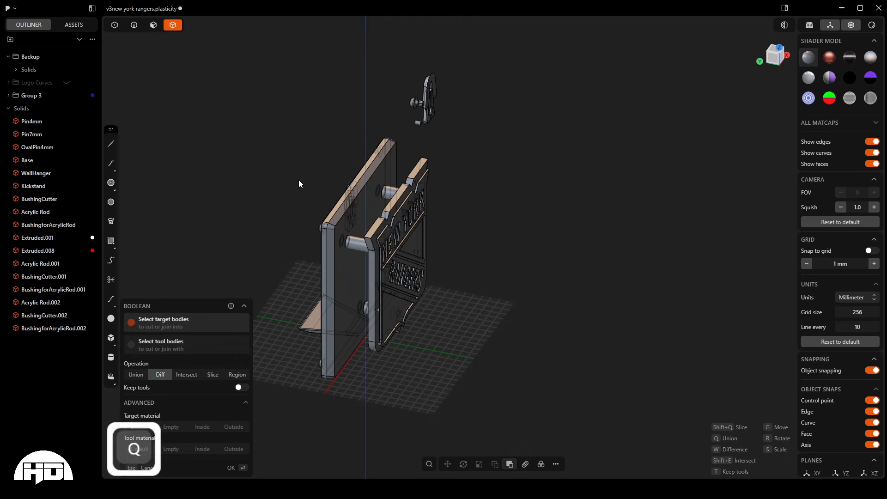
left_click(377, 165)
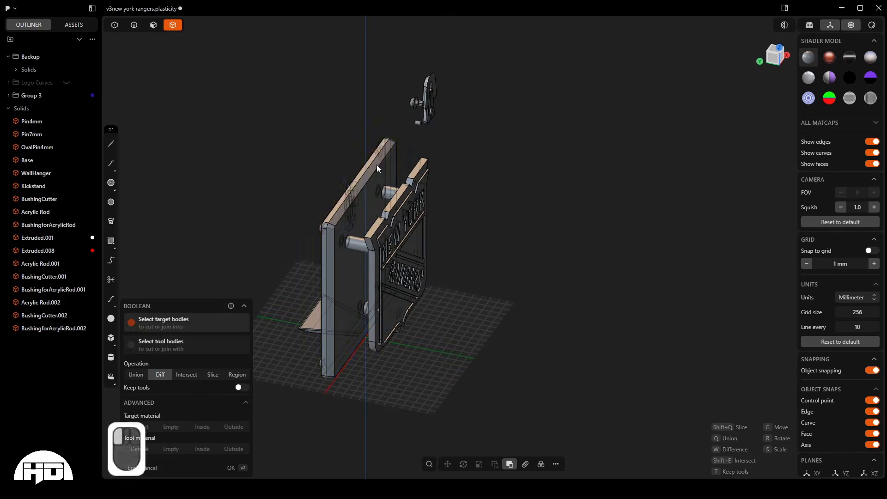
scroll(295, 288, "up", 3)
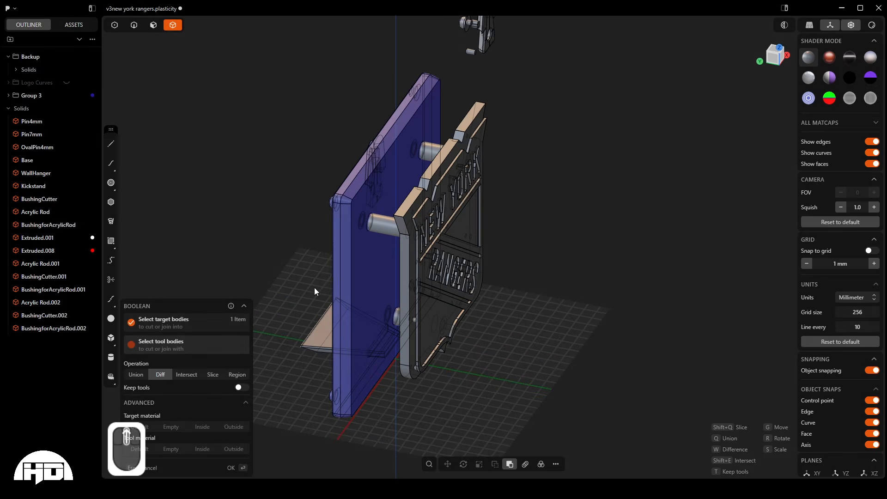
middle_click_drag(315, 291, 353, 289)
key("shift")
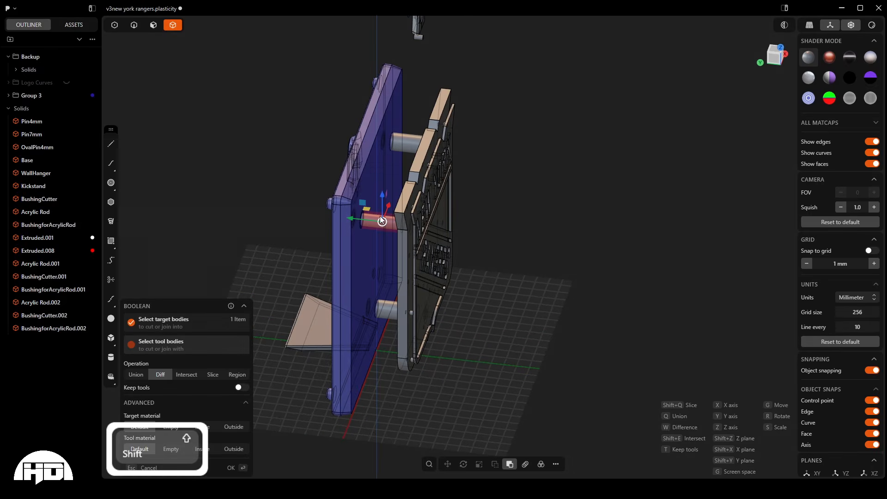
left_click(407, 142, "shift")
left_click(389, 309, "shift")
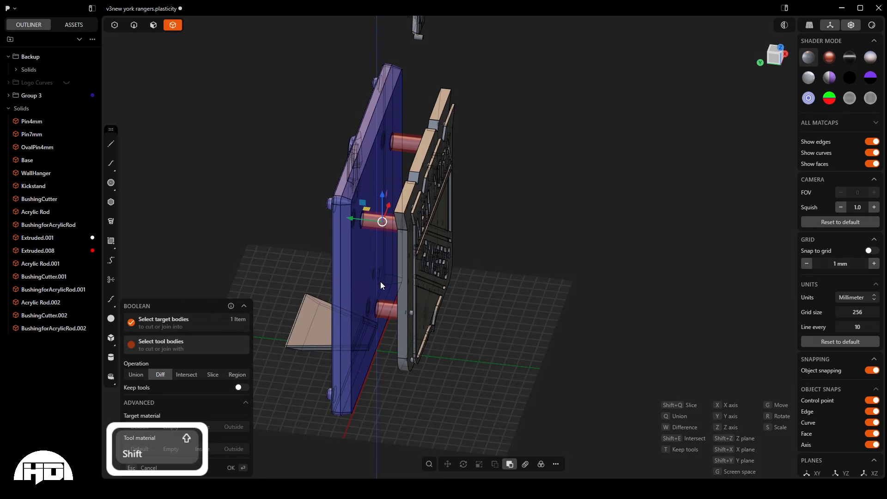
mouse_move(380, 281)
middle_mouse_down()
mouse_move(388, 281)
mouse_move(372, 269)
mouse_move(373, 277)
middle_mouse_up()
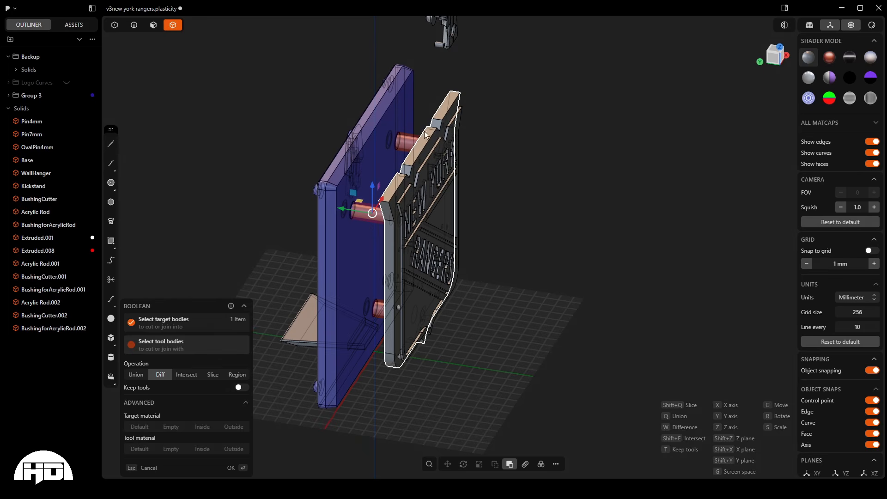
left_click(242, 388)
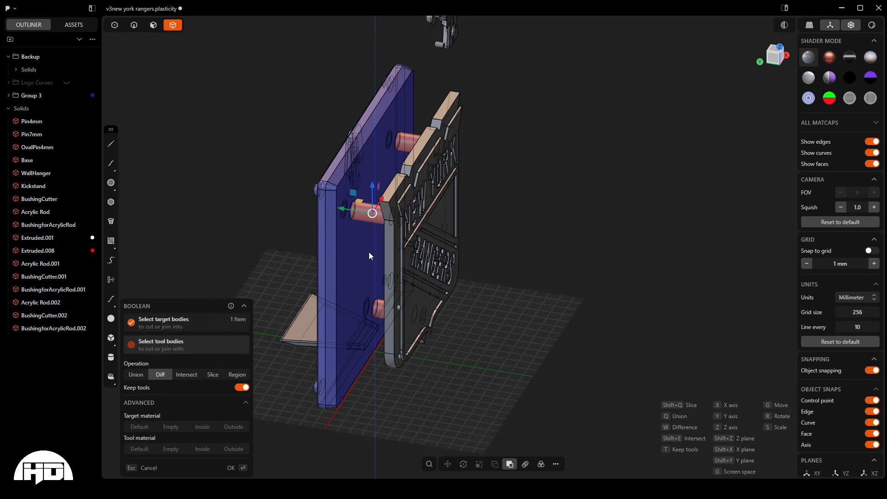
key("Return")
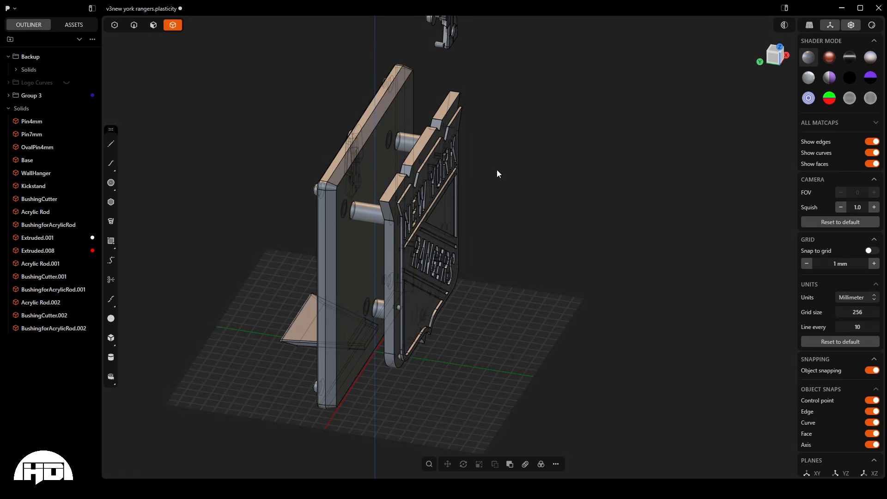
- Subtract the three bushing cutters from the sign's thick back layer with a Boolean Difference, without keeping the tool bodies
middle_click_drag(497, 173, 453, 141)
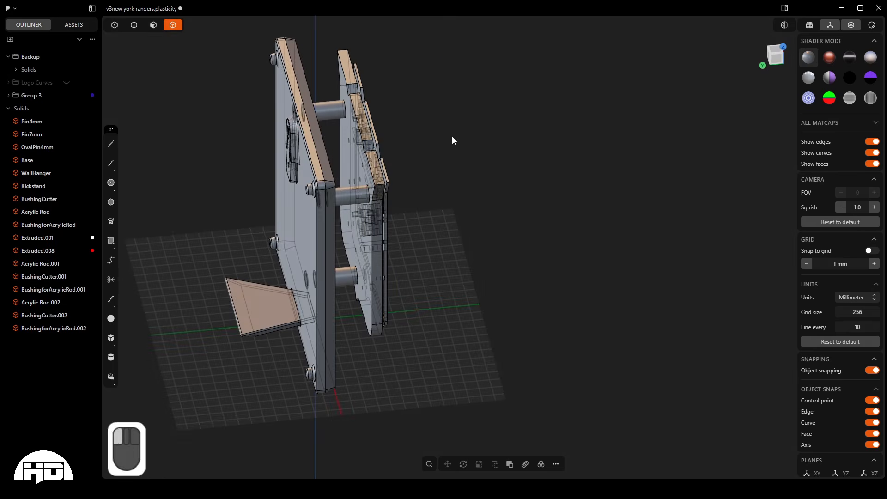
key("q")
left_click(351, 148)
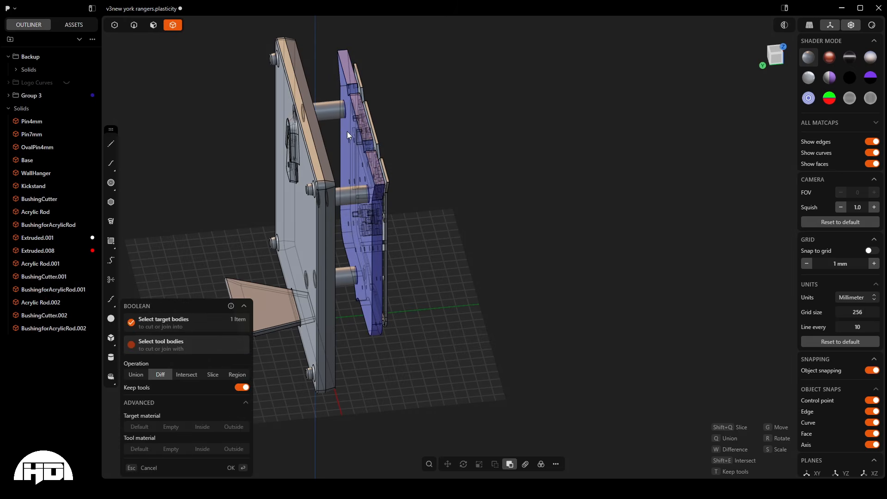
left_click(339, 118, "shift")
left_click(346, 190, "shift")
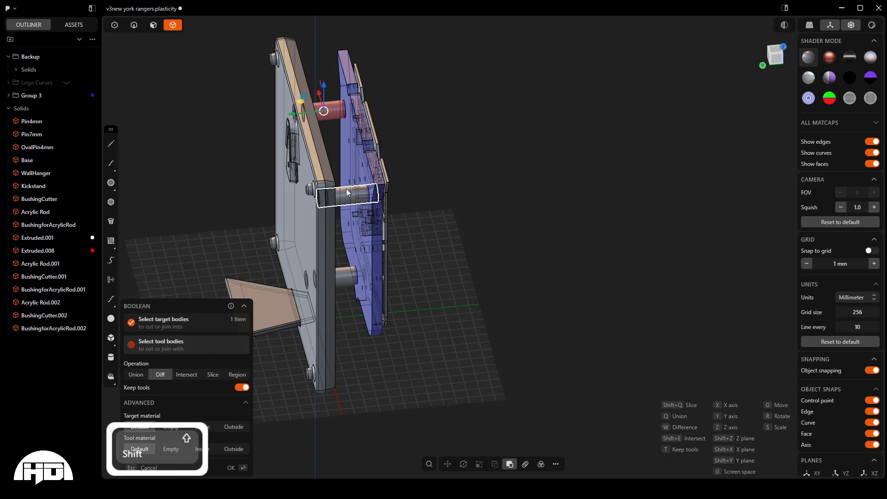
left_click(354, 275, "shift")
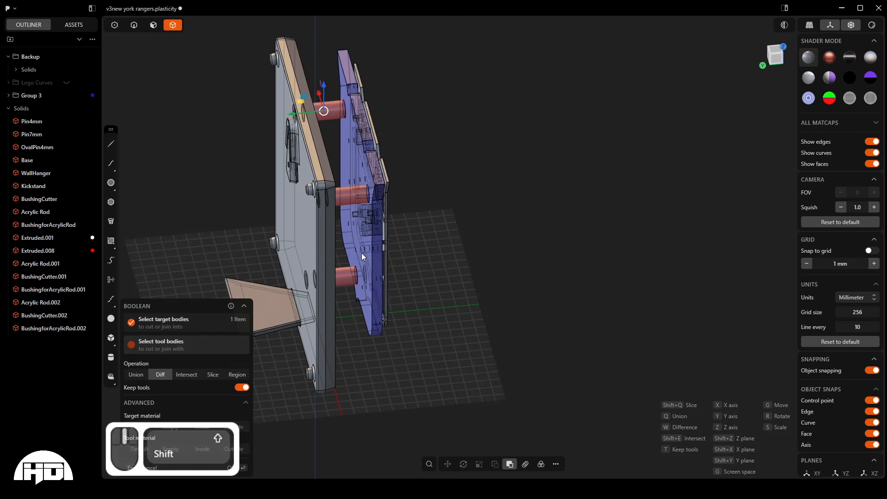
middle_click_drag(361, 253, 351, 253)
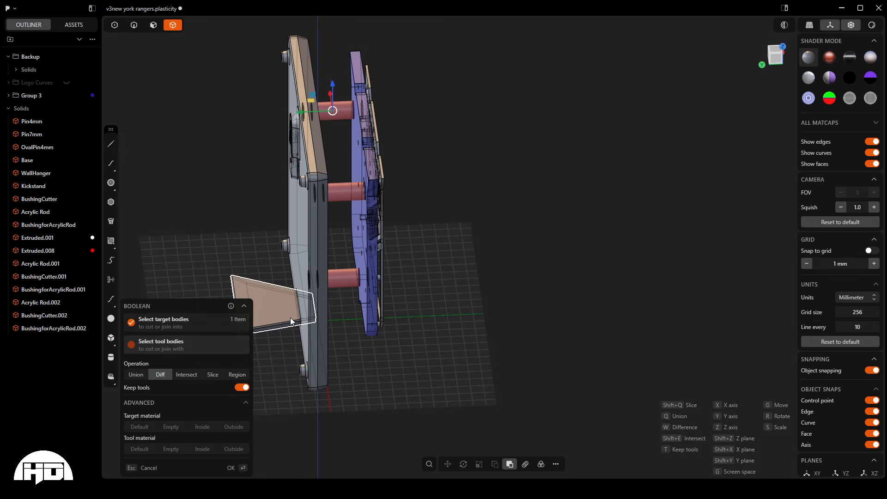
left_click(241, 387)
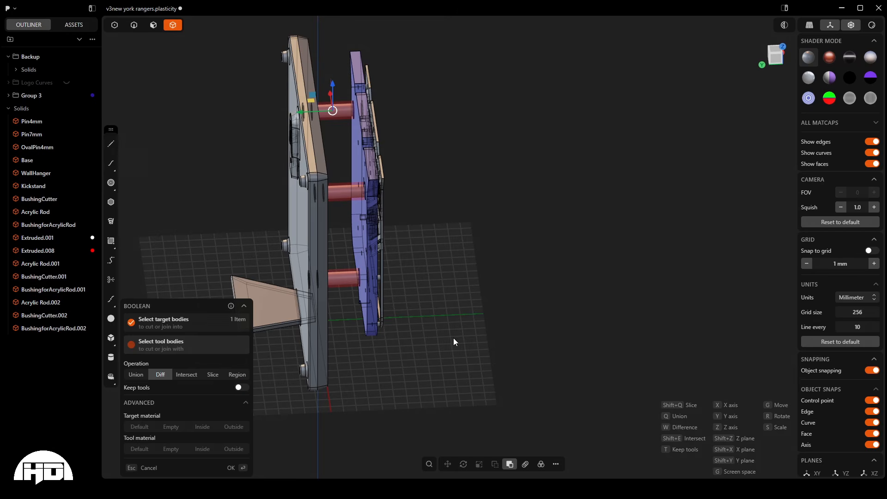
left_click(516, 121)
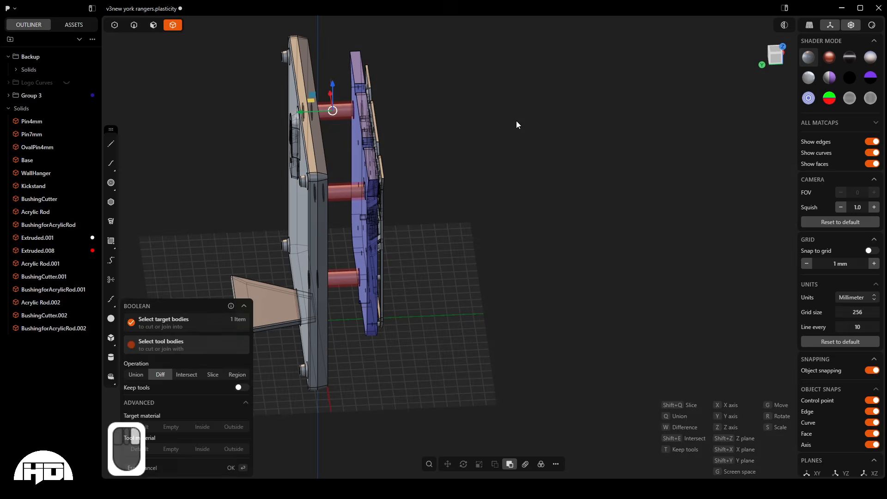
- Examine how the acrylic rods and bushings fit into the holes of the base and the sign's back layer
scroll(356, 188, "up", 10)
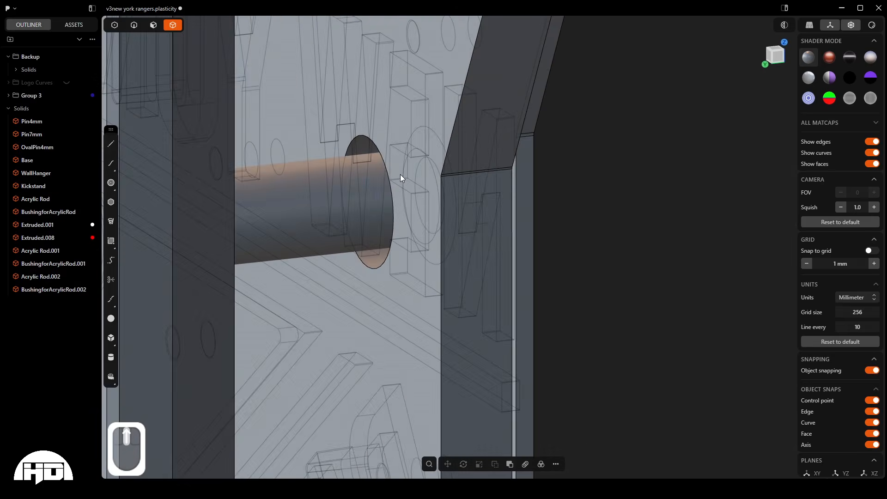
middle_click_drag(400, 173, 323, 196)
scroll(395, 196, "down", 6)
scroll(329, 132, "down", 6)
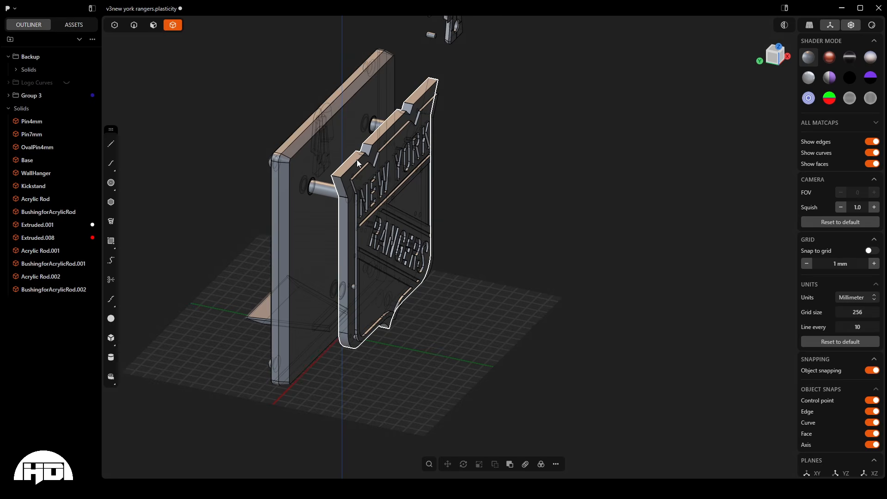
mouse_move(299, 189)
middle_mouse_down()
mouse_move(333, 187)
mouse_move(314, 186)
middle_mouse_up()
scroll(315, 186, "up", 10)
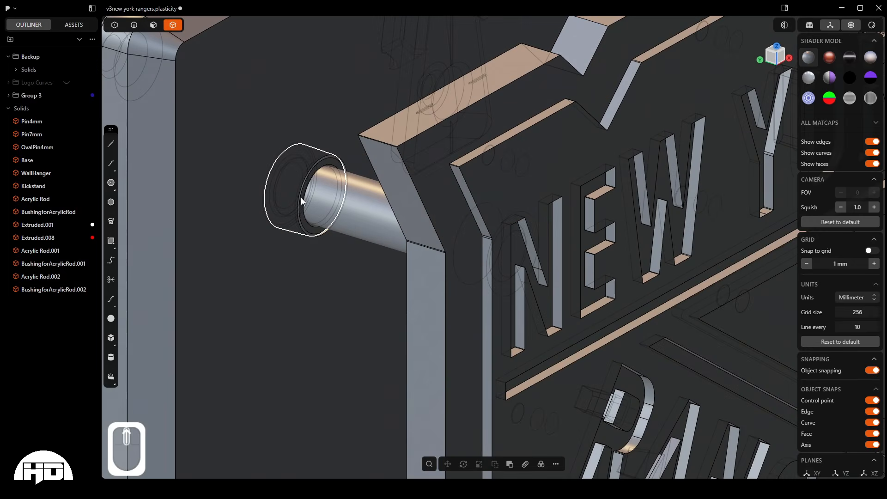
scroll(333, 206, "down", 2)
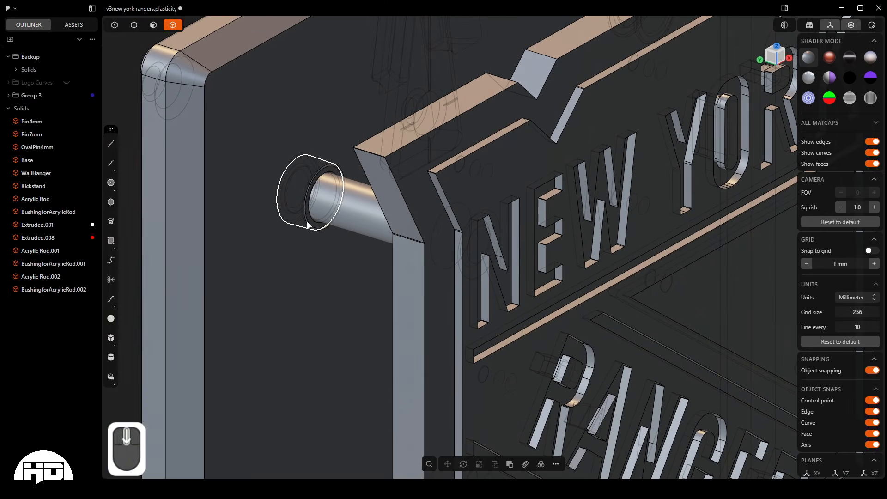
scroll(342, 196, "down", 5)
- Hide the spare pins and backup hardware parts standing beside the sign
middle_click_drag(338, 199, 481, 102)
left_click_drag(503, 76, 623, 206)
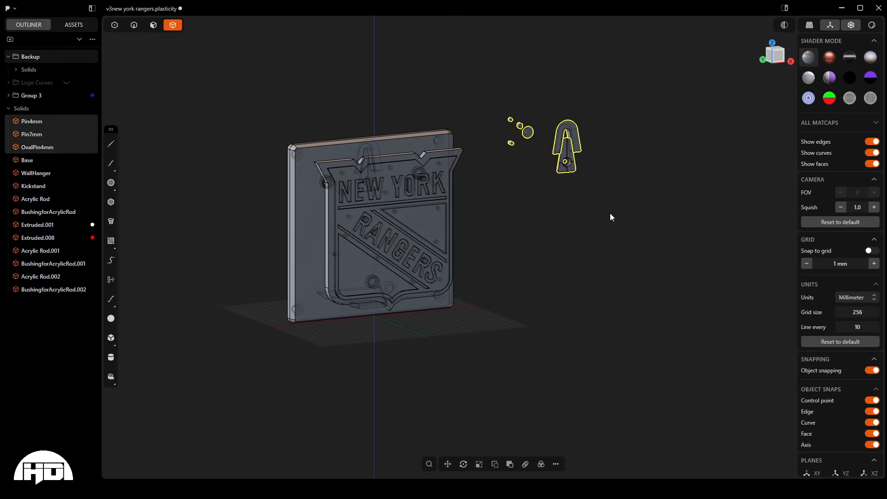
key("h")
middle_click_drag(463, 245, 356, 251)
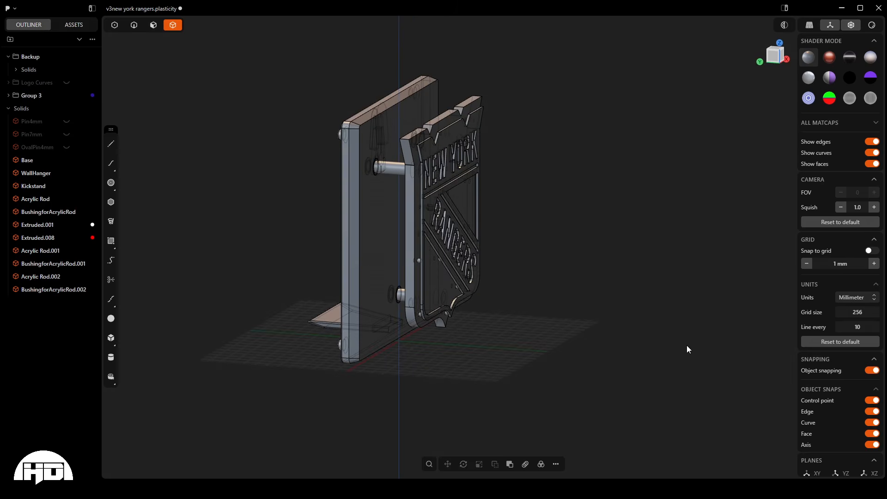
- Hide the three acrylic rods and their three bushings between the base and the sign
key("a")
left_click(664, 353)
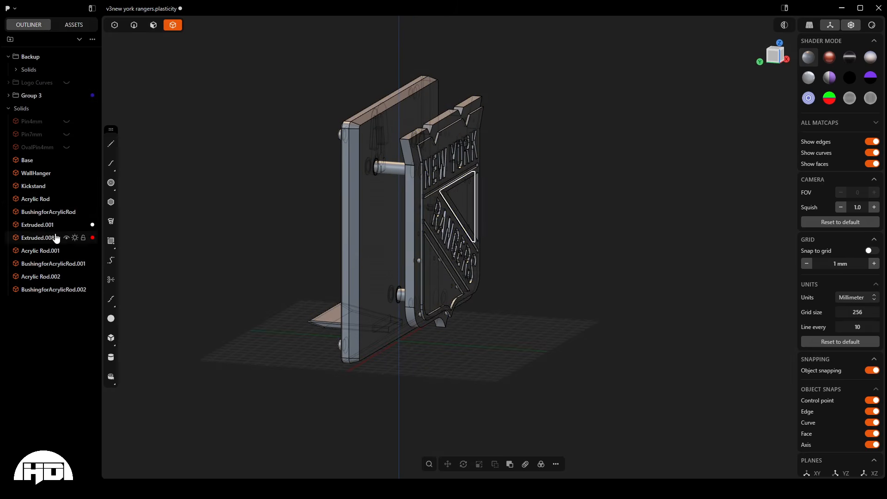
left_click(36, 199)
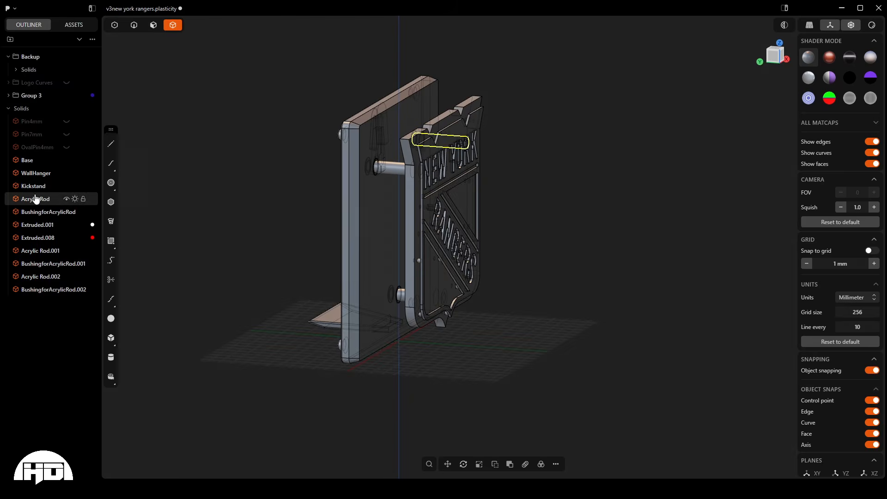
middle_click_drag(363, 182, 379, 213)
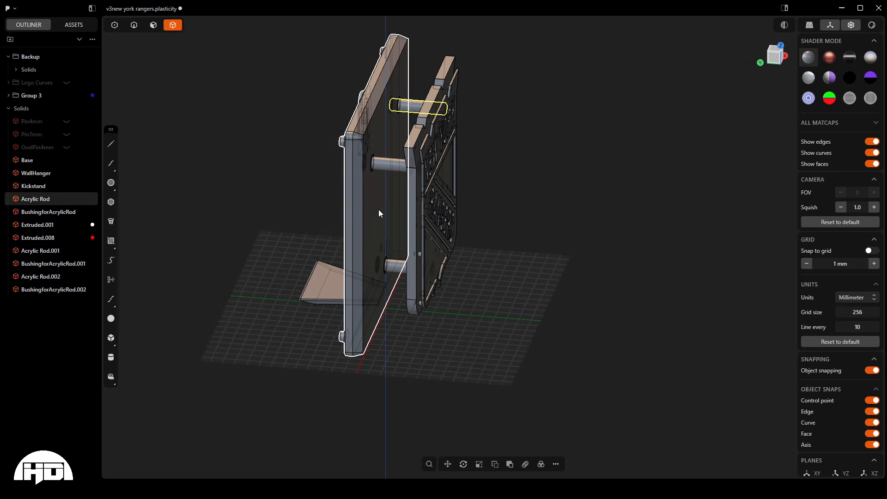
left_click(43, 213, "shift")
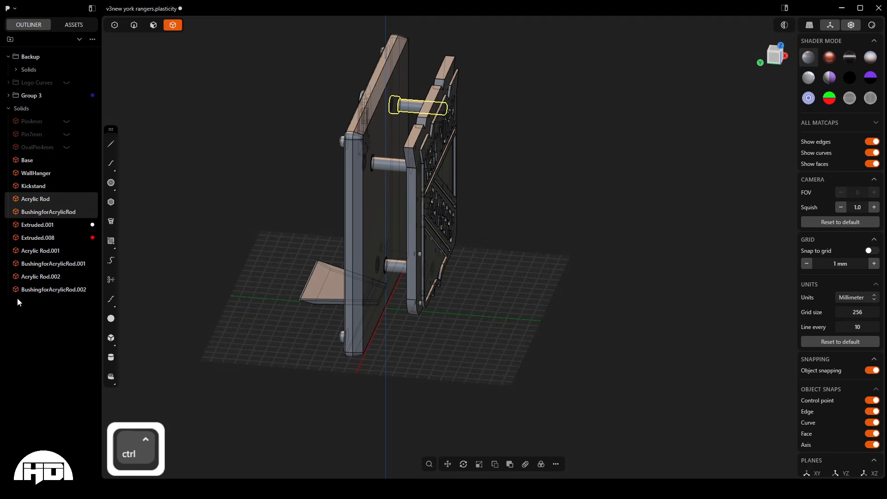
left_click(33, 251, "ctrl")
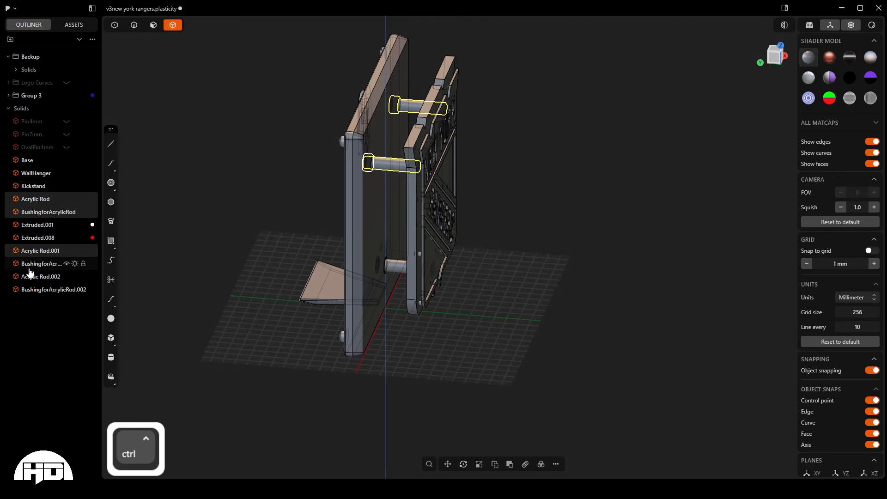
left_click(33, 266, "ctrl")
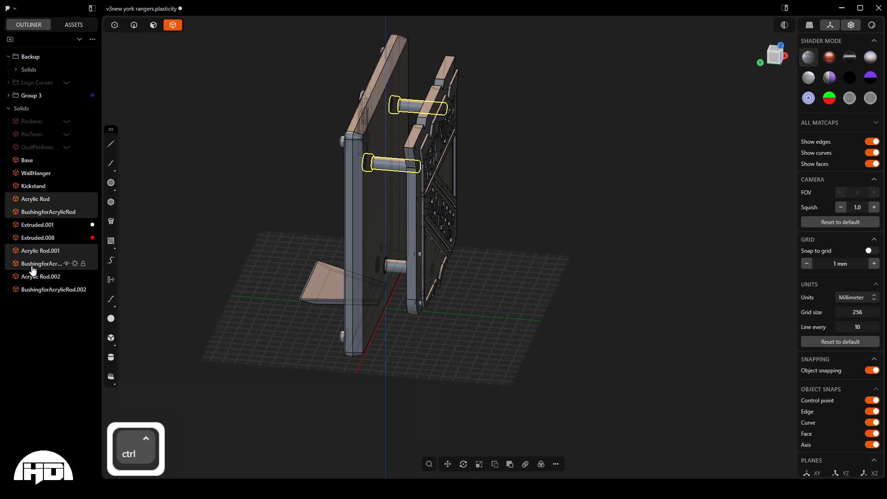
left_click(41, 289, "ctrl")
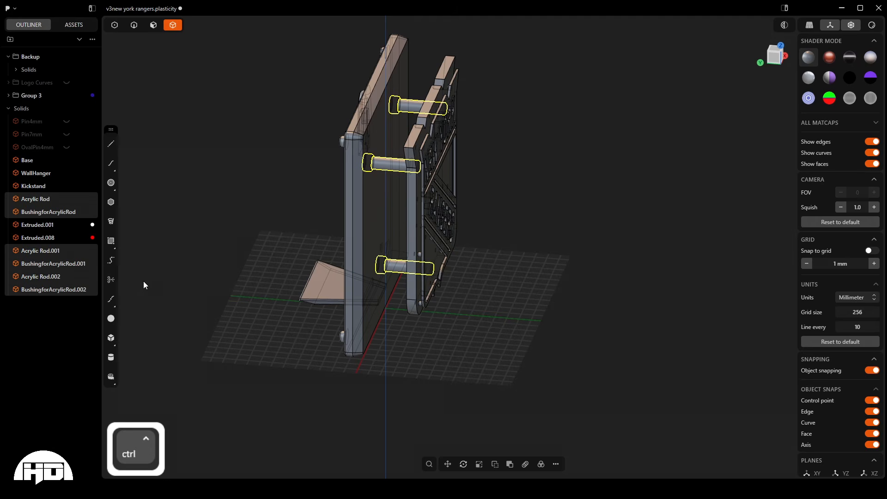
key("h")
middle_click_drag(218, 272, 317, 254)
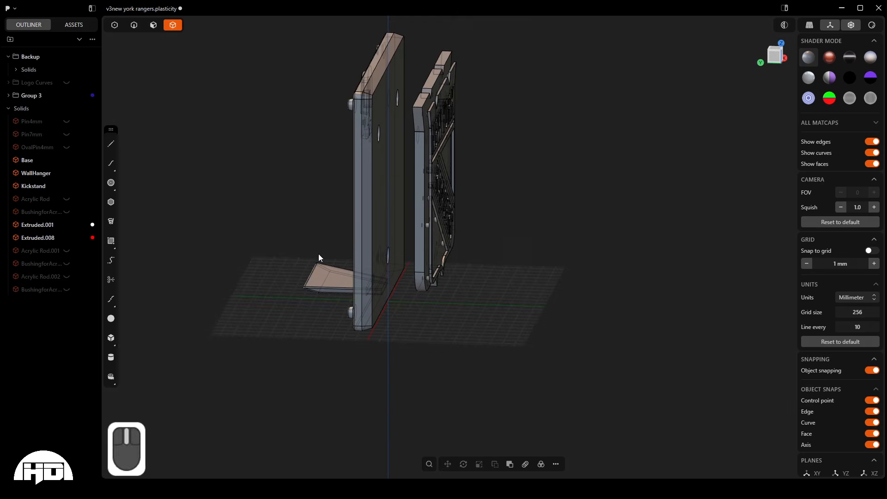
- Select all visible sign parts: the base, wall hanger, kickstand and logo layers
key("a")
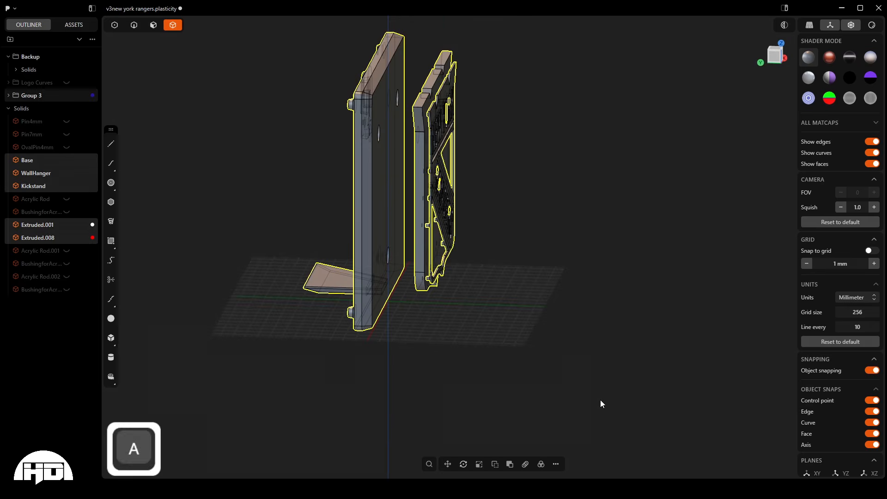
middle_click_drag(600, 400, 424, 239)
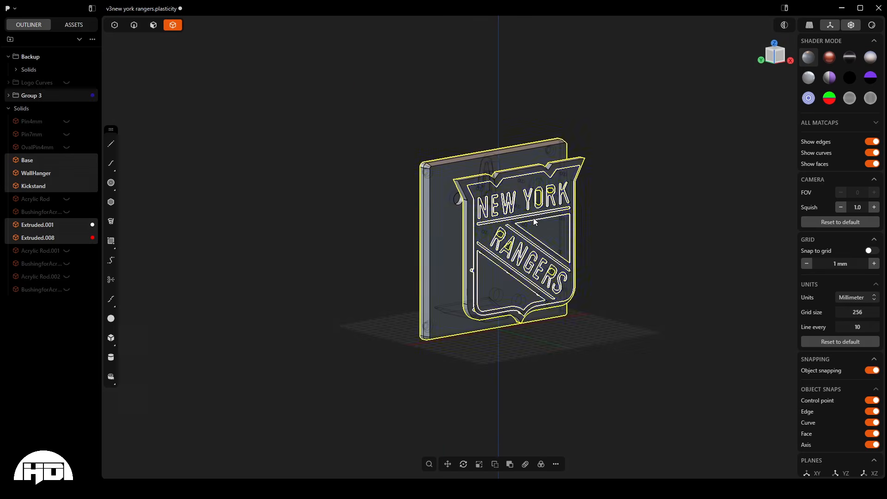
scroll(534, 308, "up", 10)
scroll(534, 307, "down", 10)
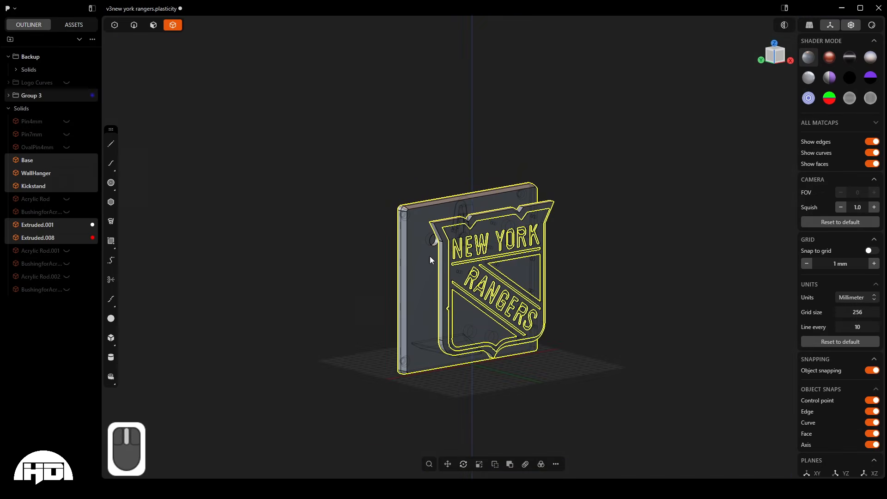
middle_click_drag(430, 256, 354, 291)
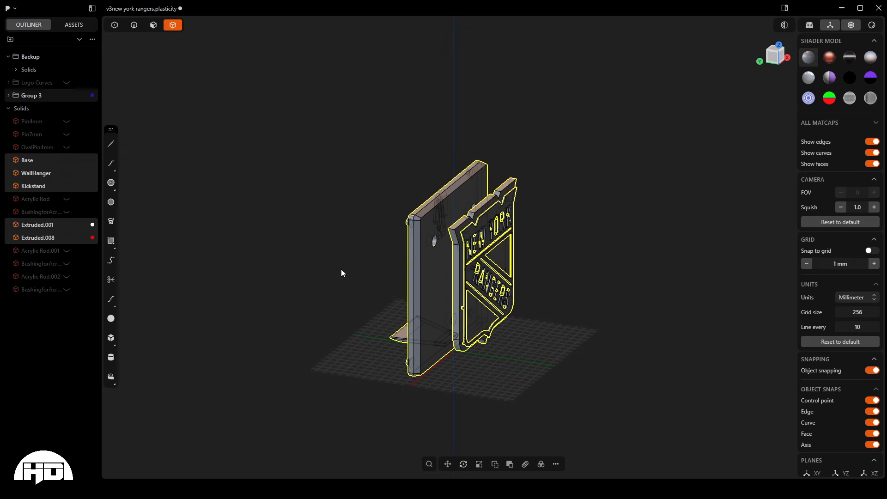
- Examine the command search list, its pinned export command, and the shortcut and favorites options for Rectangular Array
key("f")
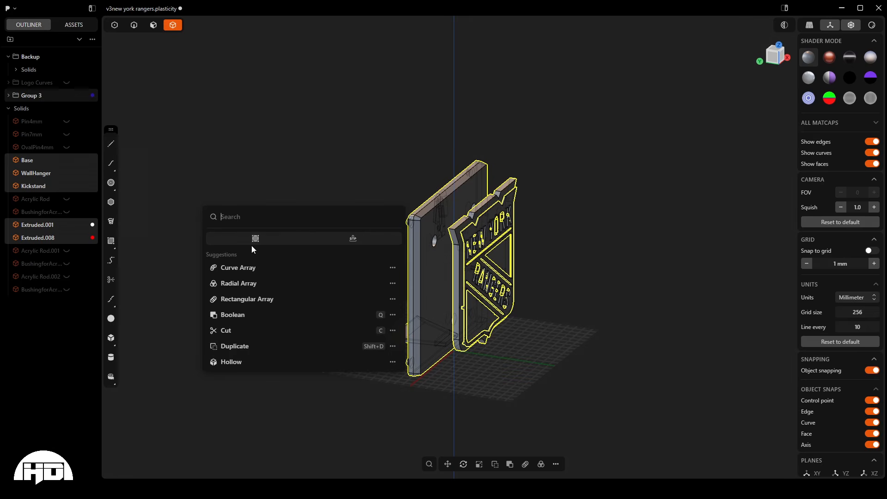
key("Escape")
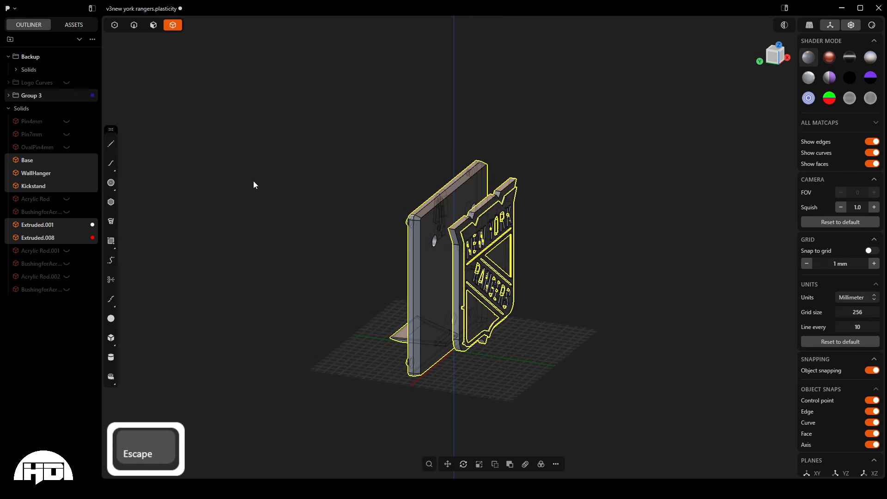
key("f")
scroll(336, 260, "down", 15)
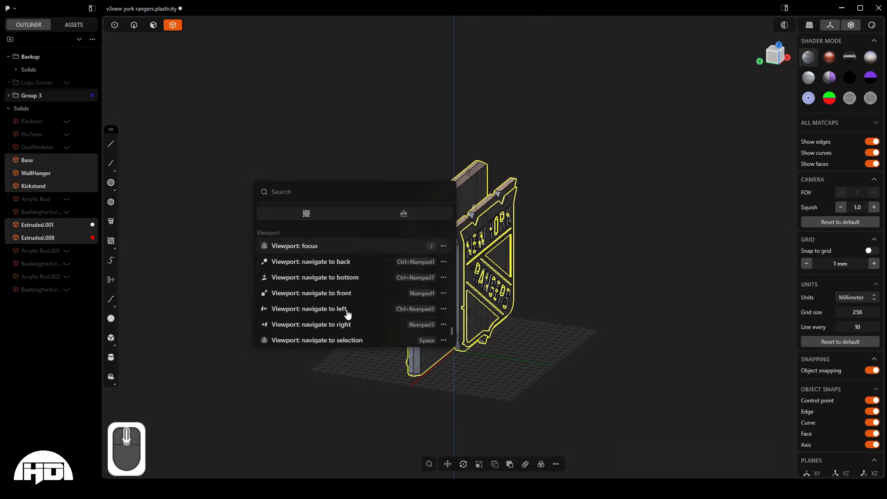
scroll(346, 317, "up", 15)
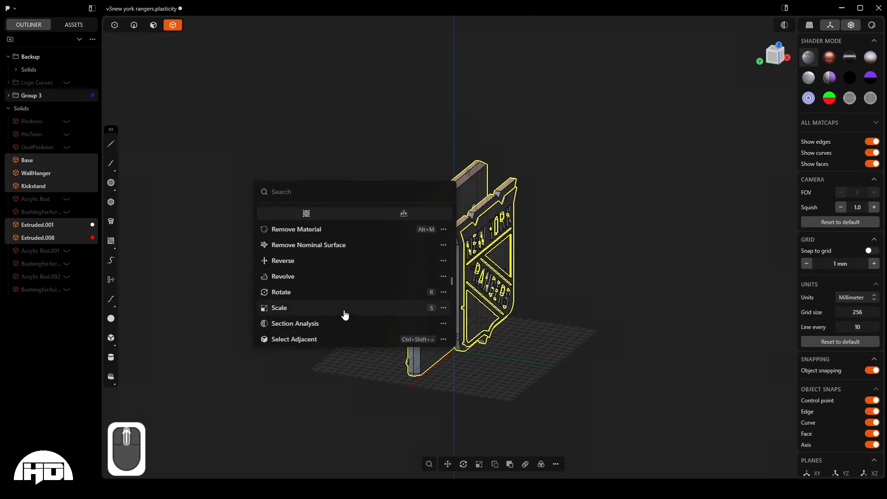
scroll(342, 313, "up", 10)
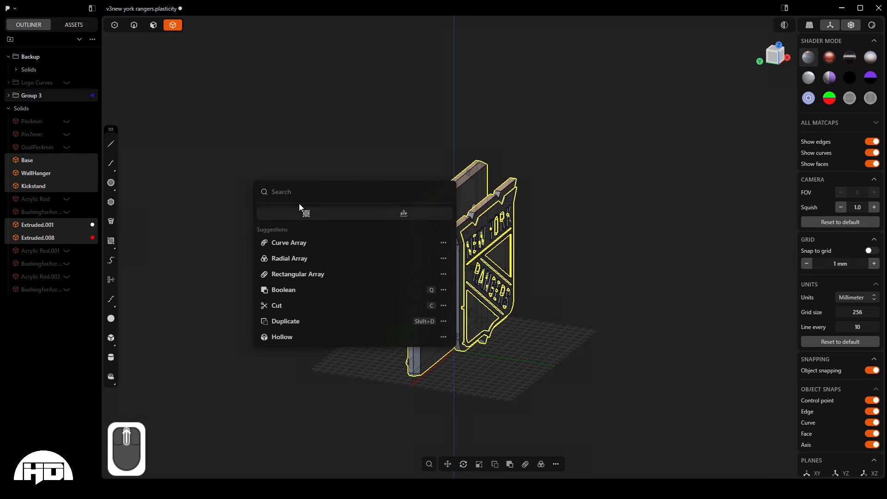
left_click(444, 276)
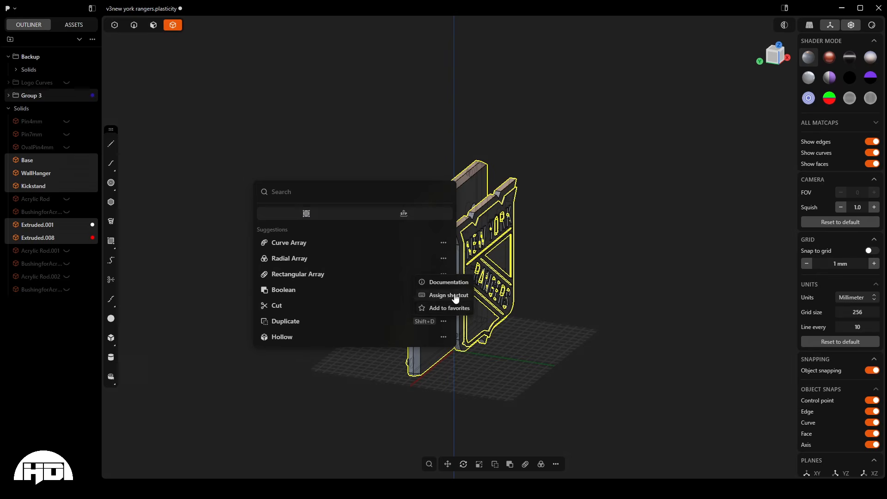
left_click(342, 196)
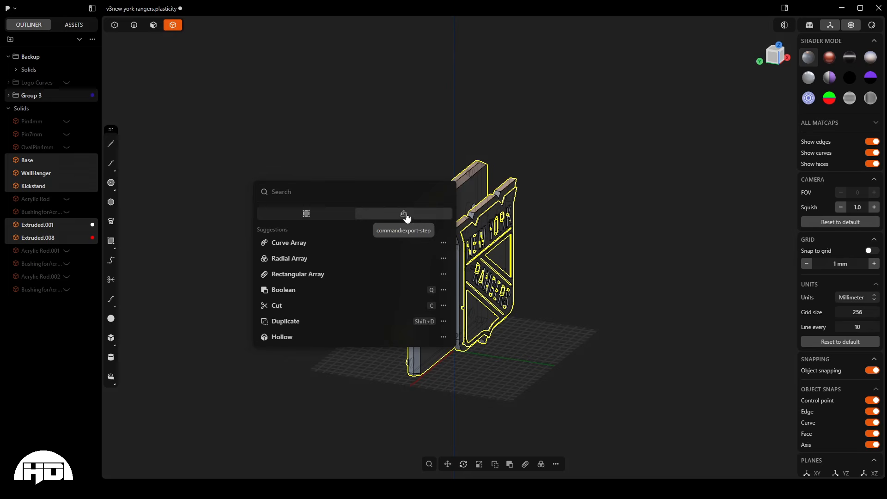
left_click(396, 147)
left_click(395, 146)
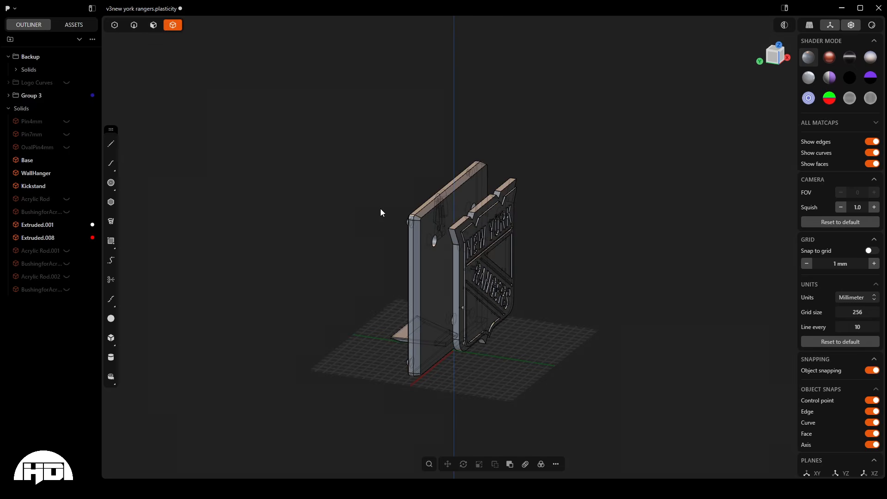
- Select all visible sign parts and export them as a STEP file in AP203 format
key("a")
key("f")
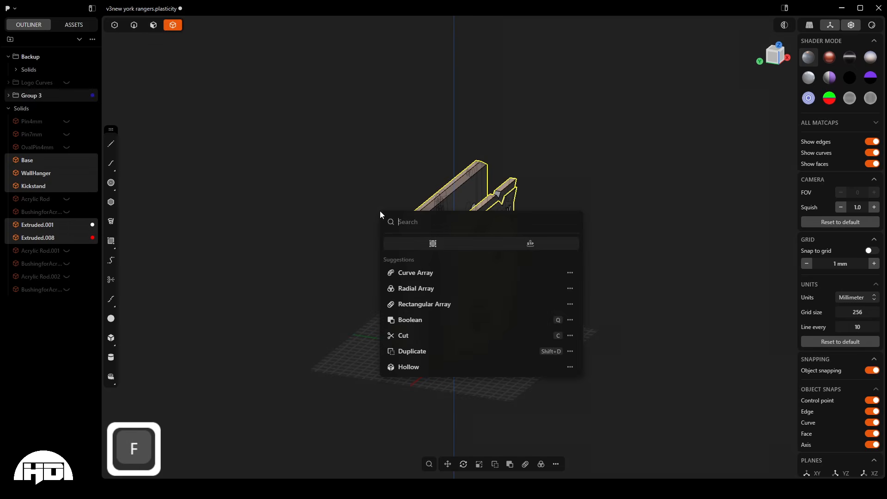
left_click(512, 245)
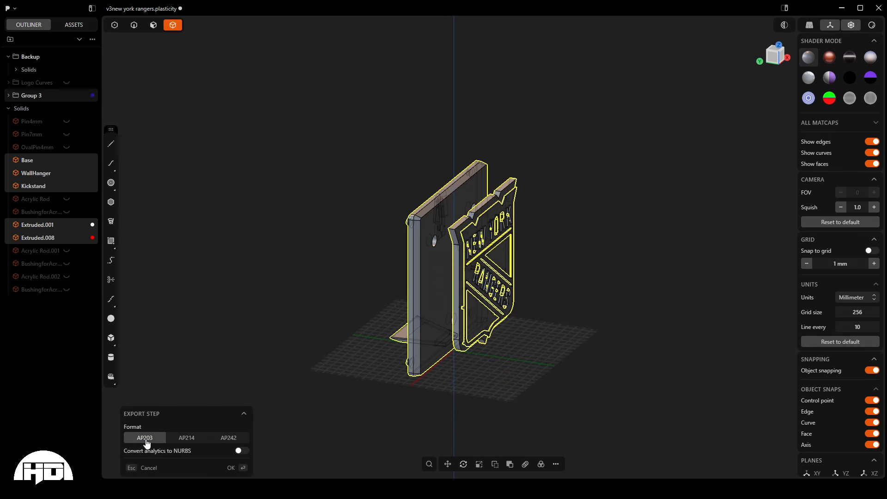
key("Escape")
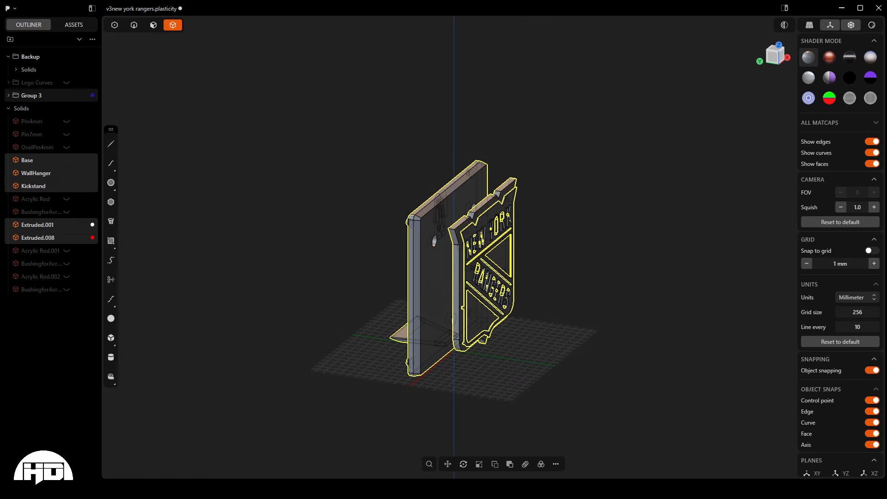
- Switch to OneCommander and inspect the exported STEP file in the New York Rangers folder
key("alt+Tab")
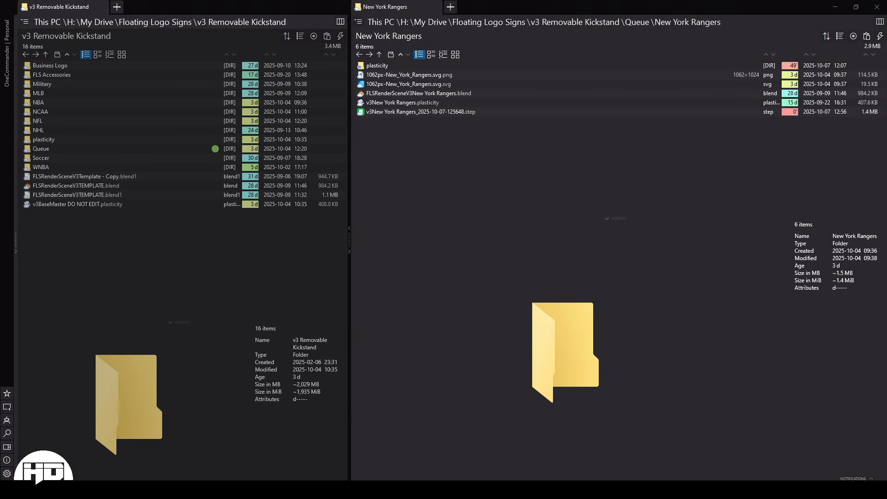
left_click(480, 111)
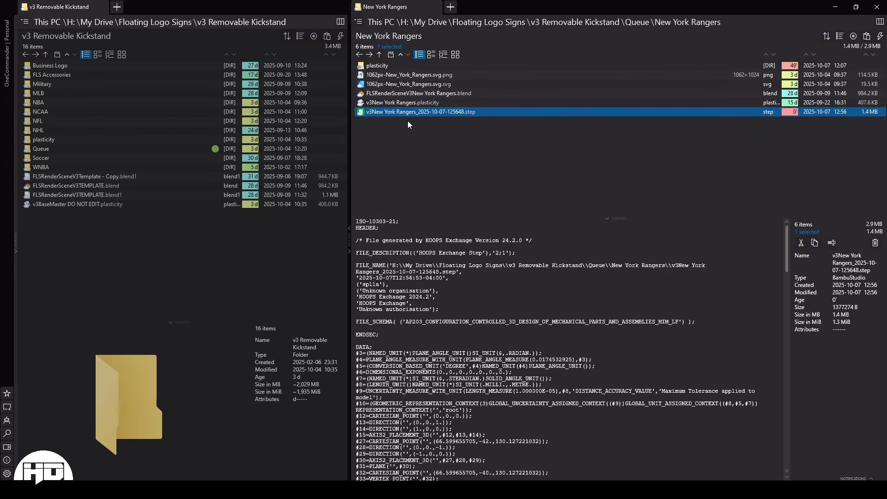
left_click(489, 137)
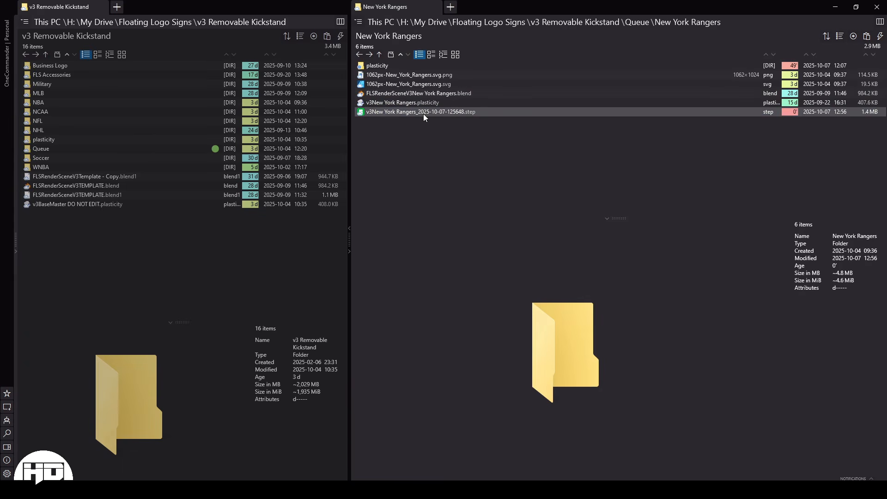